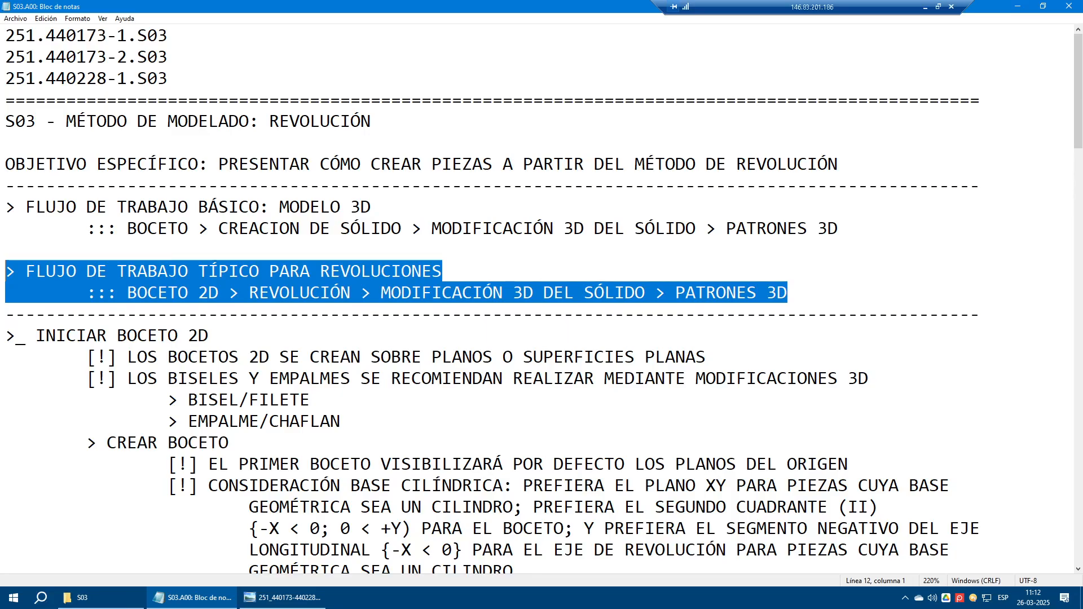
Step: Highlight the Boceto 2D and Revolución workflow stages and the Iniciar boceto 2D heading in the S03 notes
{"action": "left_click_drag", "start_coordinate": [127, 292], "coordinate": [350, 292]}
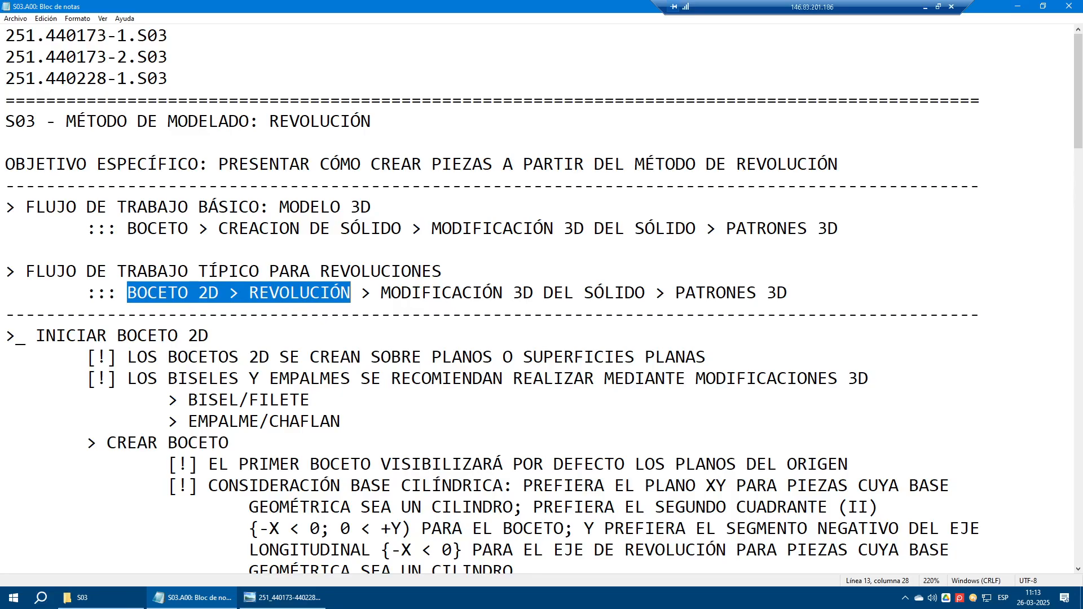
{"action": "scroll", "coordinate": [541, 299], "scroll_direction": "down", "scroll_amount": 2}
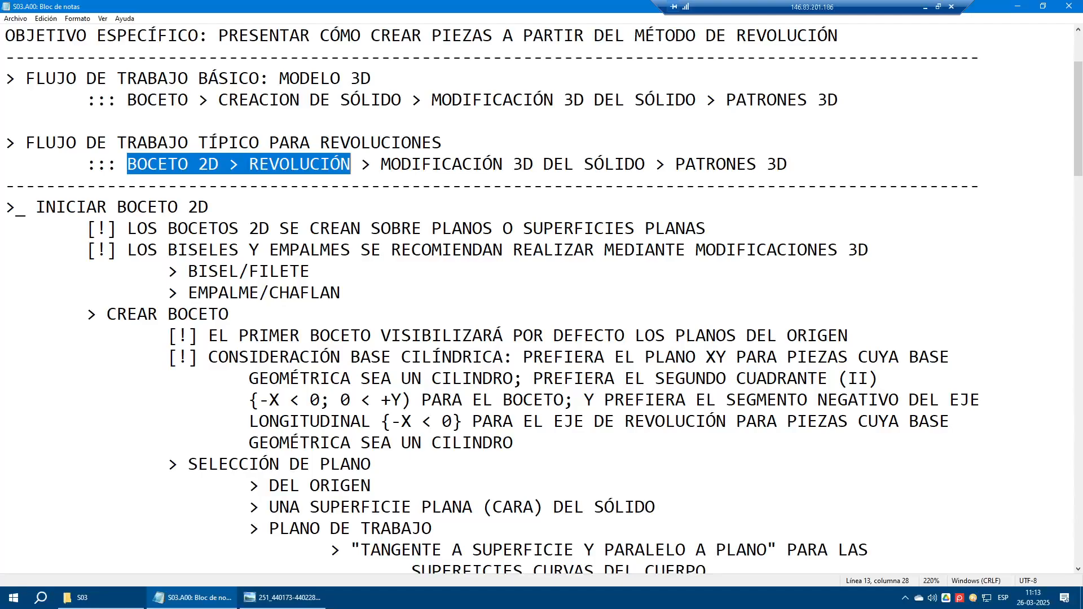
{"action": "left_click_drag", "start_coordinate": [209, 207], "coordinate": [6, 203]}
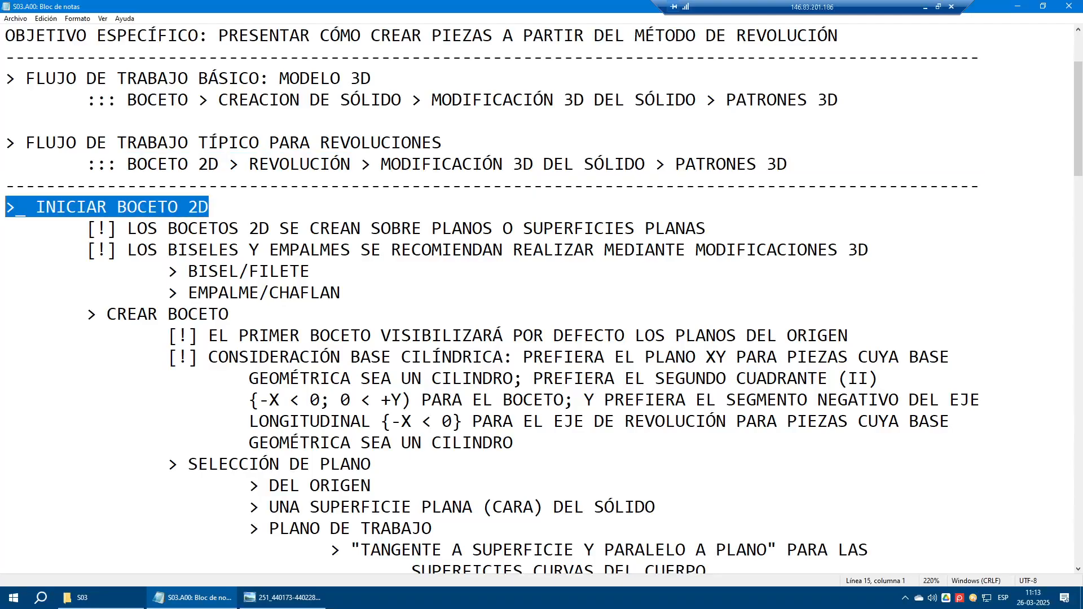
Step: Switch to Inventor, create a new part from the es-ES metric Standard (mm).ipt template and start a 2D sketch
{"action": "left_click", "coordinate": [925, 7]}
{"action": "left_click", "coordinate": [249, 597]}
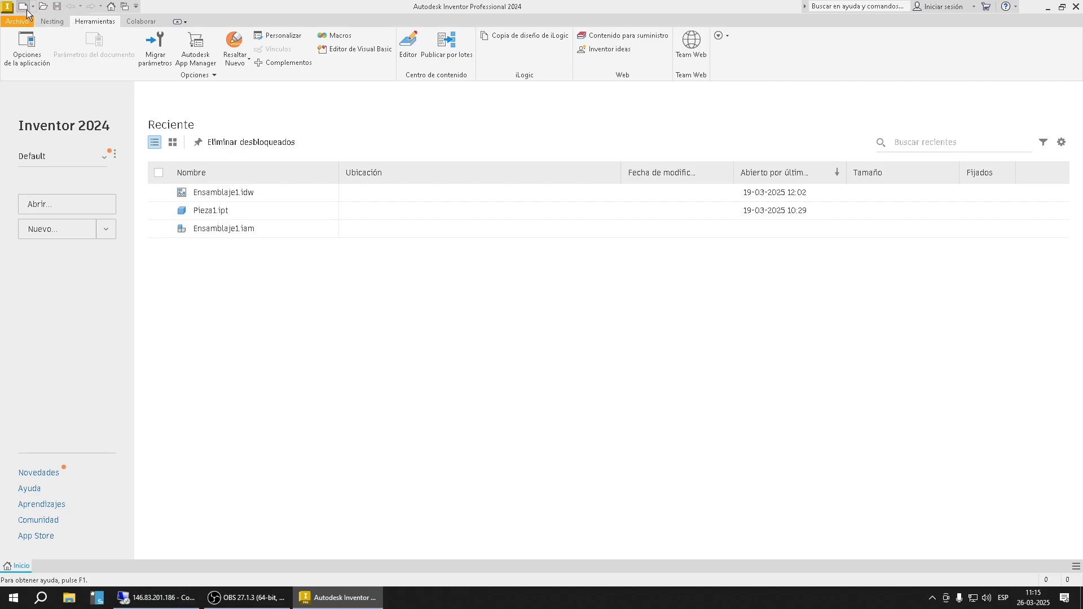
{"action": "left_click", "coordinate": [26, 9]}
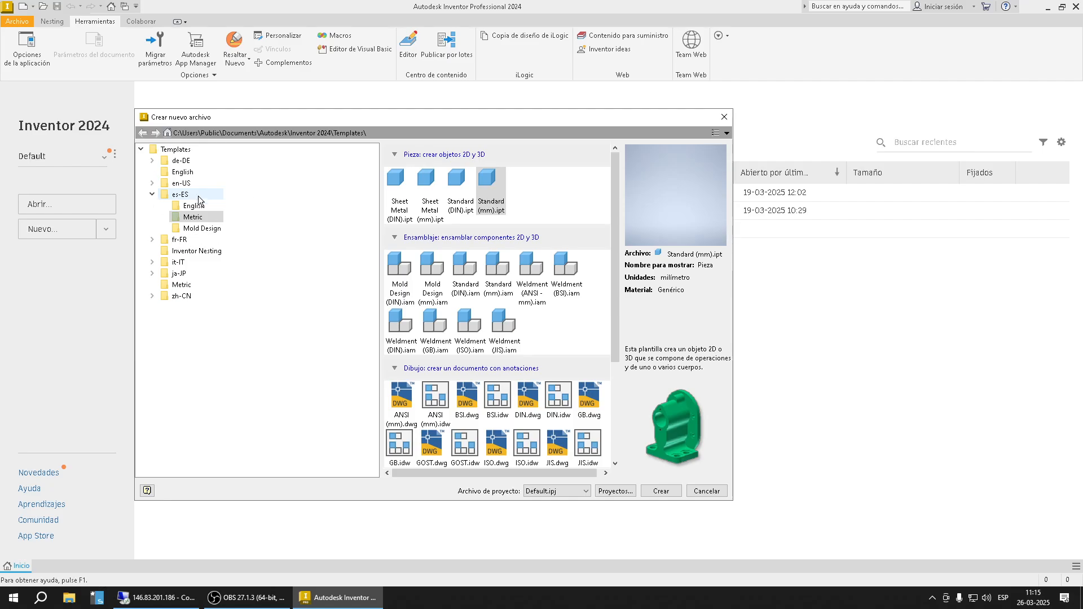
{"action": "left_click", "coordinate": [502, 179]}
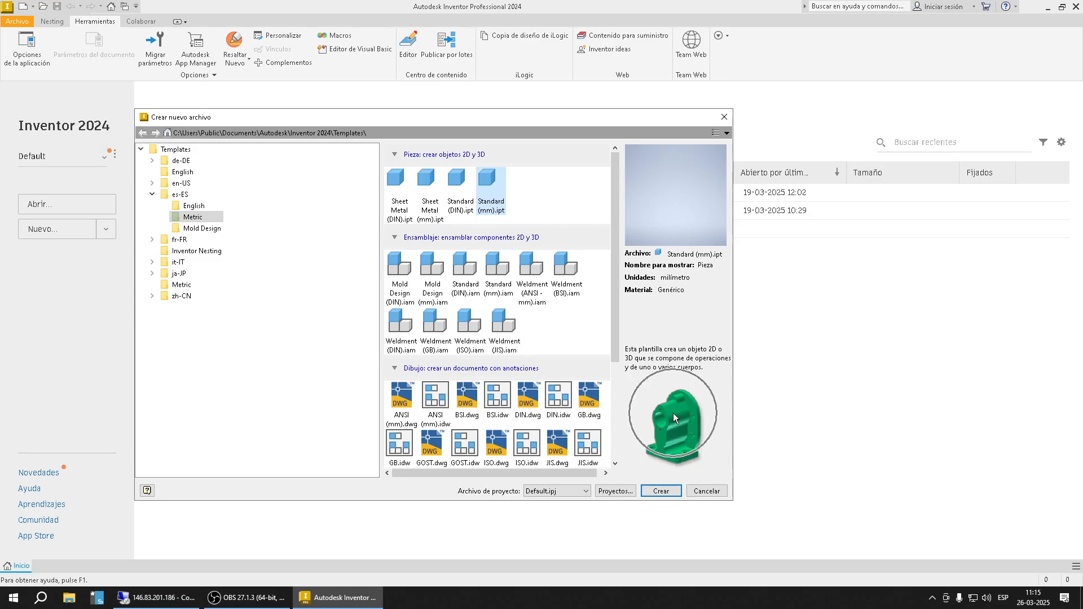
{"action": "left_click", "coordinate": [661, 491]}
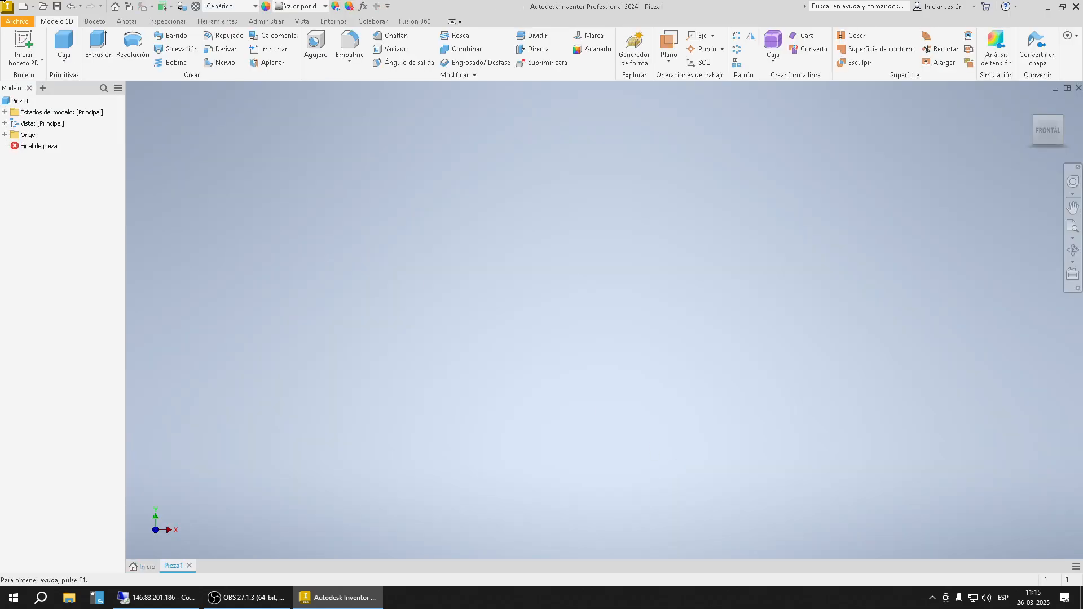
{"action": "left_click", "coordinate": [28, 37]}
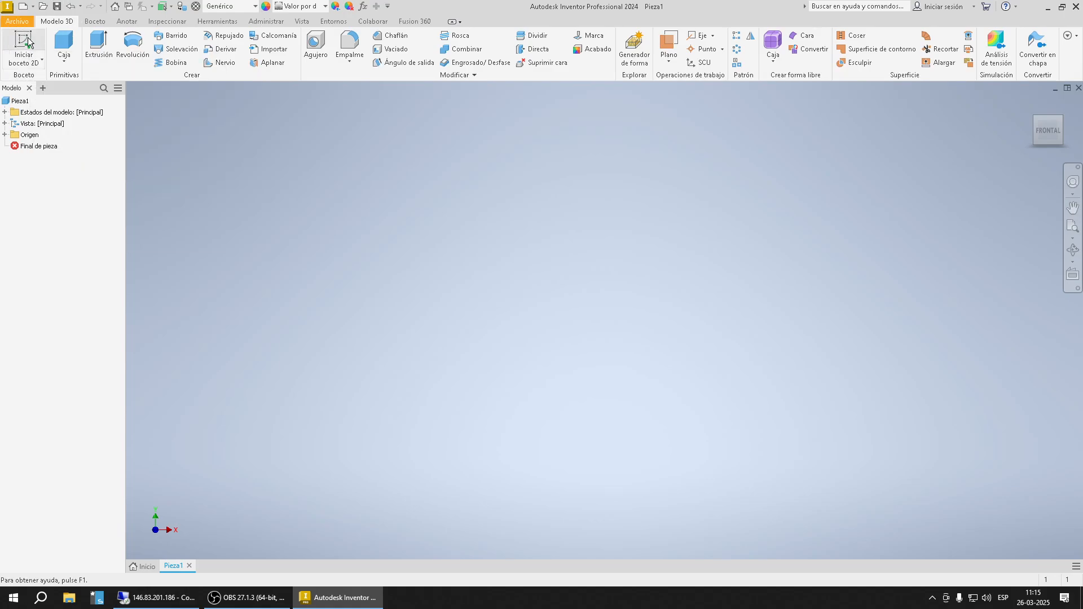
Step: Switch to the S03 notes, highlight the Crear boceto line and return to Inventor
{"action": "left_click", "coordinate": [196, 603]}
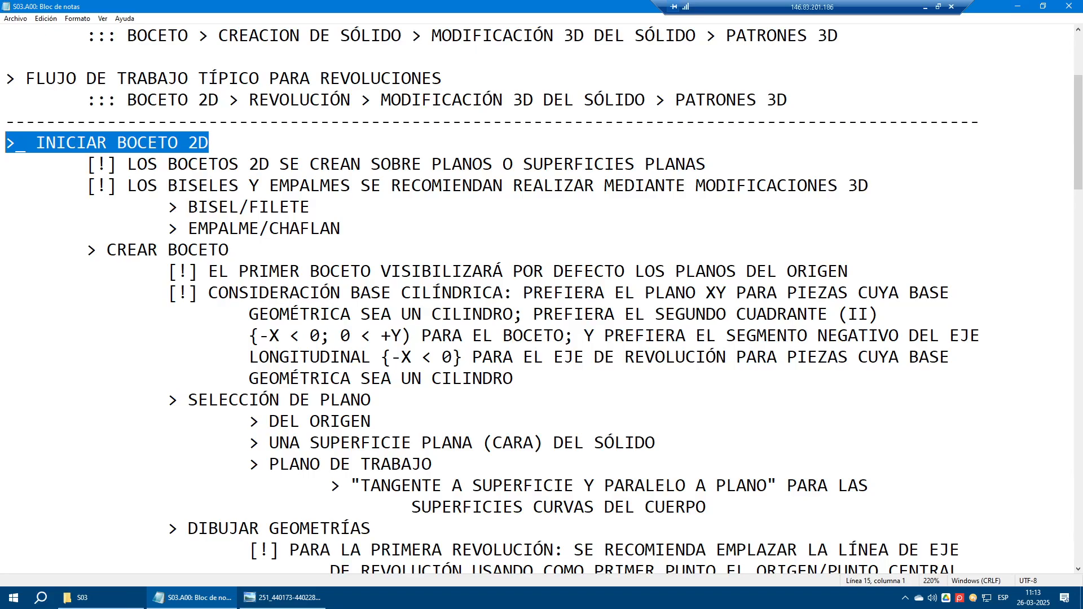
{"action": "left_click_drag", "start_coordinate": [231, 250], "coordinate": [5, 250]}
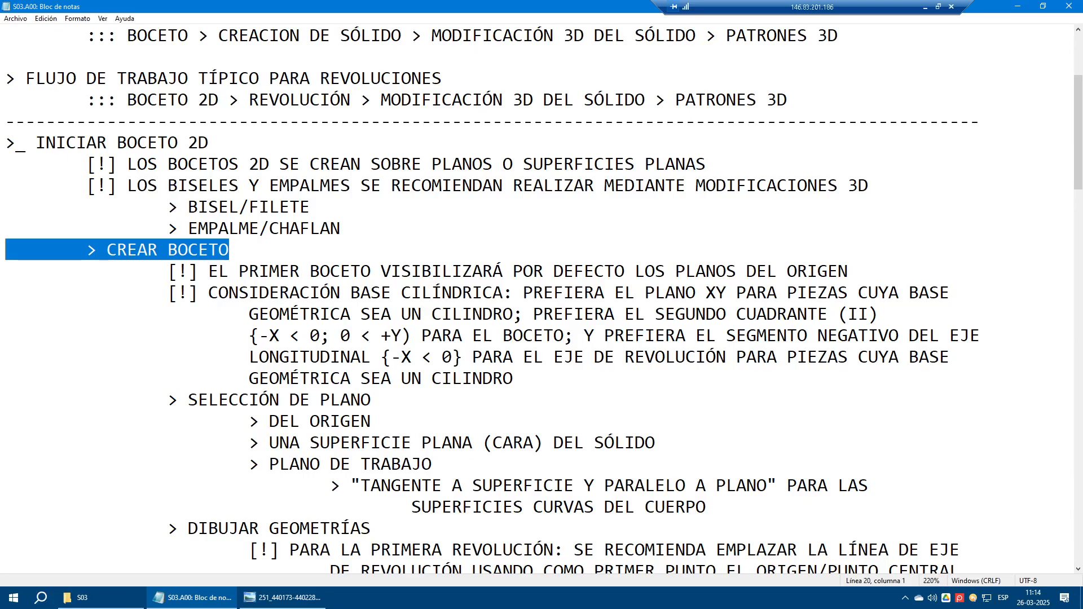
{"action": "left_click", "coordinate": [925, 7]}
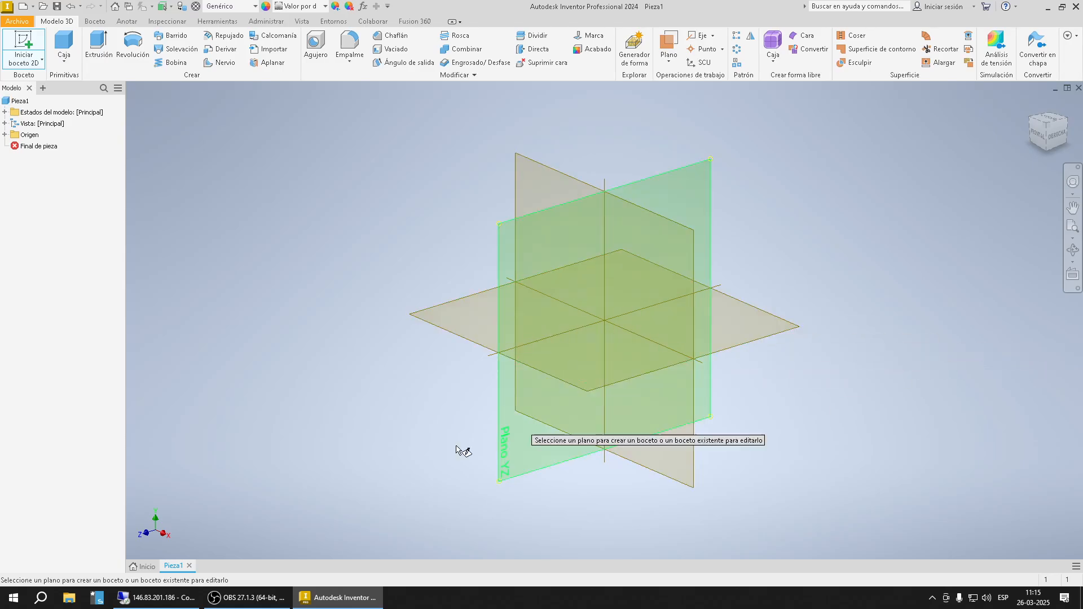
Step: Highlight the cylindrical-base recommendations on the XY plane, second quadrant and negative axis in the S03 notes
{"action": "left_click", "coordinate": [156, 598]}
{"action": "scroll", "coordinate": [542, 299], "scroll_direction": "down", "scroll_amount": 2}
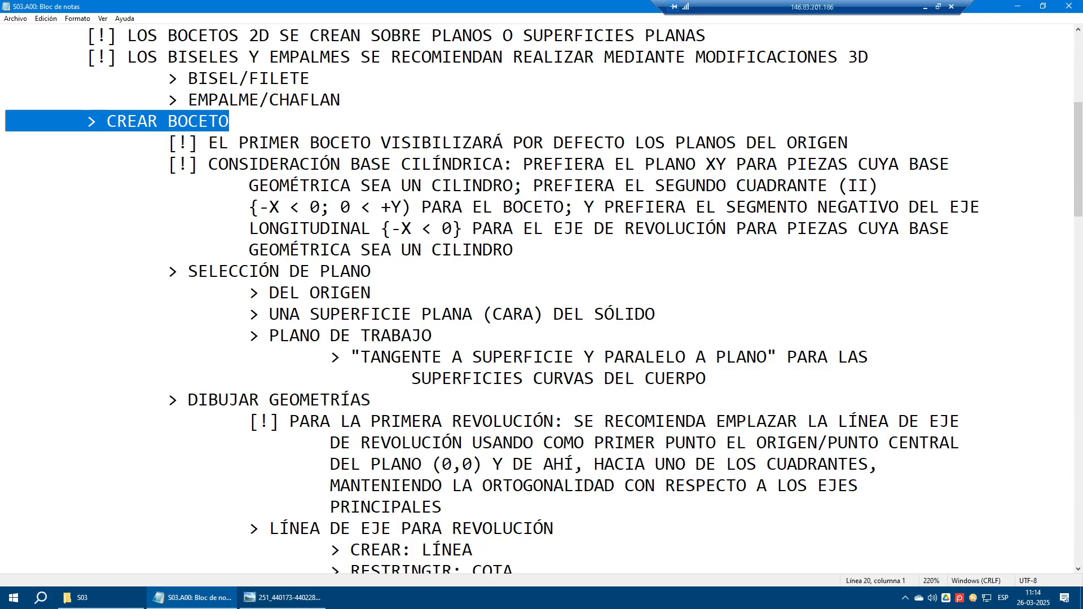
{"action": "left_click_drag", "start_coordinate": [523, 164], "coordinate": [513, 250]}
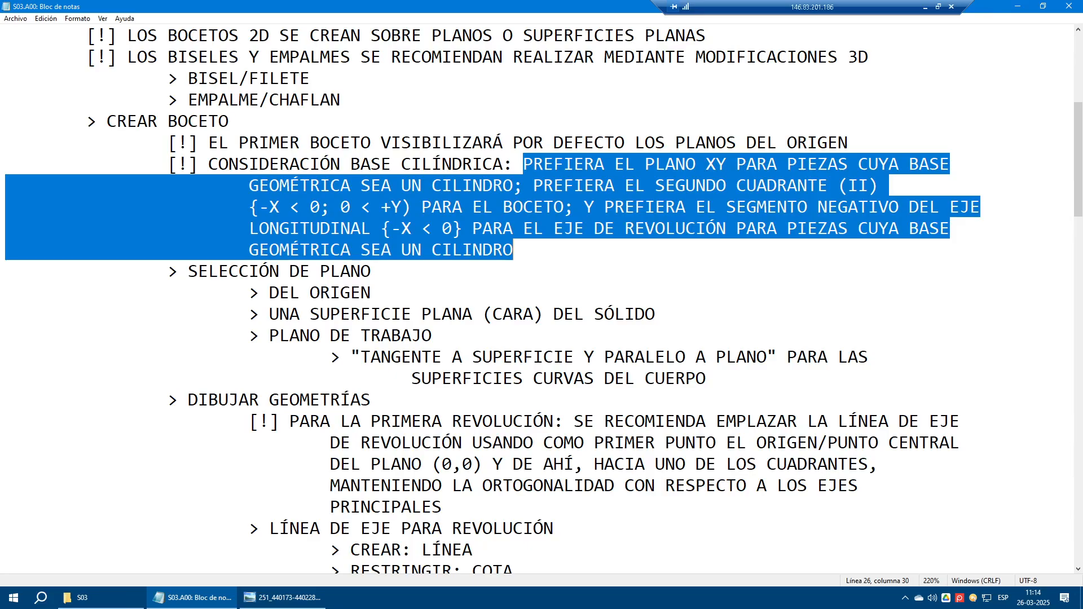
{"action": "key", "text": "Right"}
{"action": "key", "text": "shift+Up"}
{"action": "key", "text": "shift+Up"}
{"action": "key", "text": "shift+Up"}
{"action": "key", "text": "shift+Up"}
{"action": "key", "text": "shift+Left"}
{"action": "left_click", "coordinate": [926, 6]}
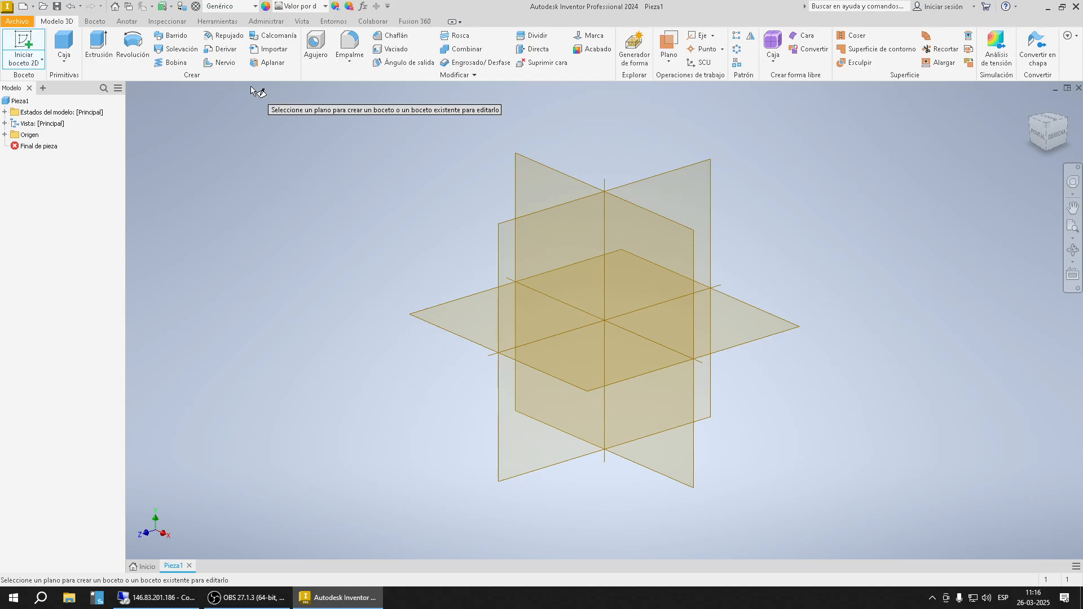
Step: Place the sketch on the XY plane and draw a horizontal line from the origin along the negative X axis
{"action": "left_click", "coordinate": [539, 183]}
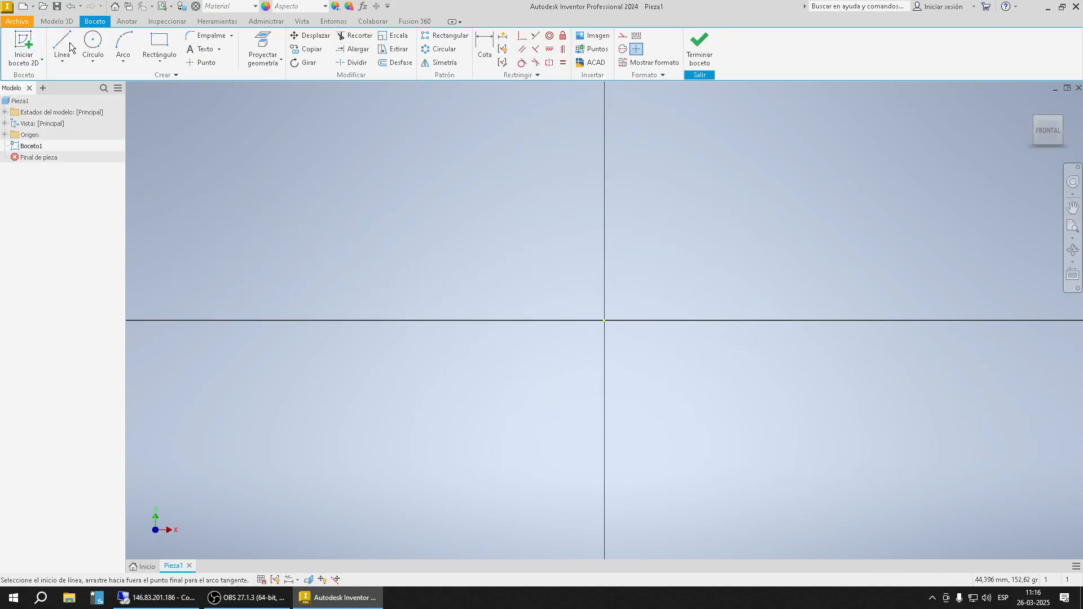
{"action": "left_click", "coordinate": [72, 47]}
{"action": "left_click", "coordinate": [604, 320]}
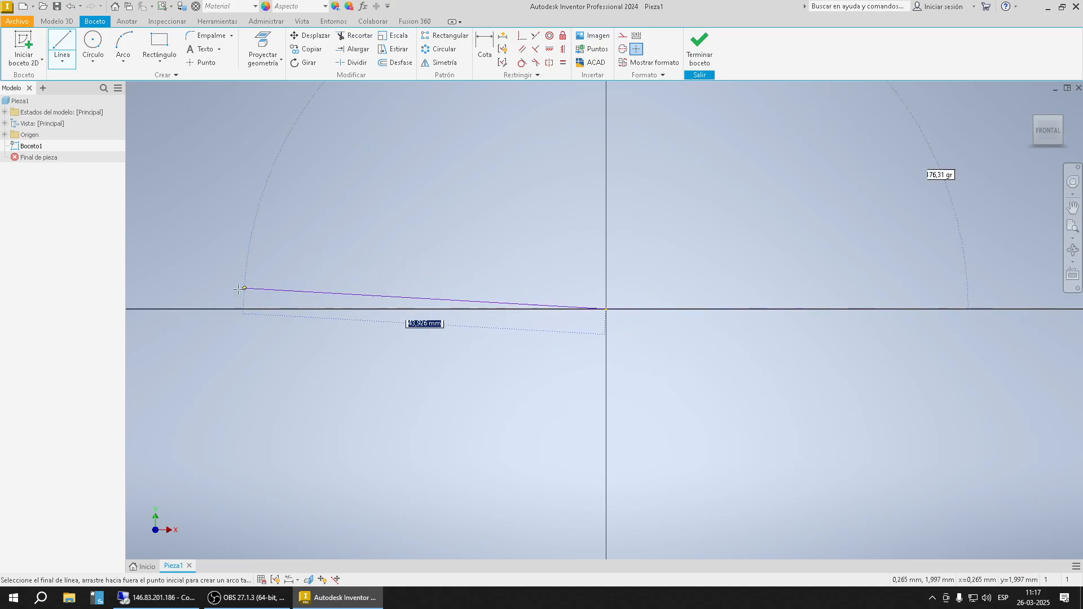
{"action": "left_click", "coordinate": [169, 309]}
{"action": "key", "text": "Escape"}
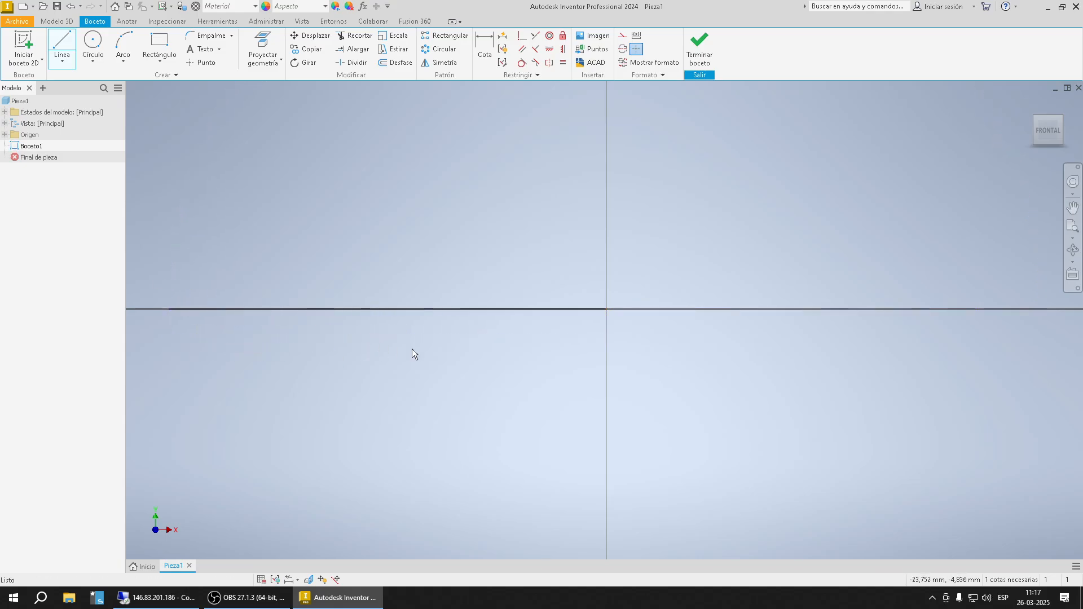
Step: Convert the horizontal line from the origin to a centerline
{"action": "left_click", "coordinate": [412, 309]}
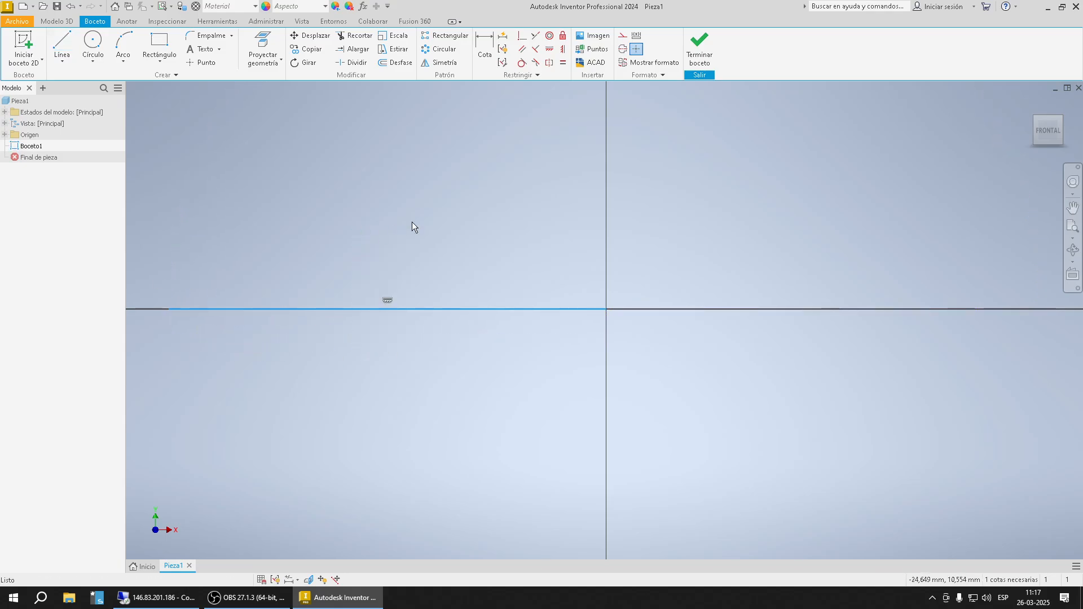
{"action": "left_click", "coordinate": [623, 51]}
{"action": "scroll", "coordinate": [687, 246], "scroll_direction": "down", "scroll_amount": 3}
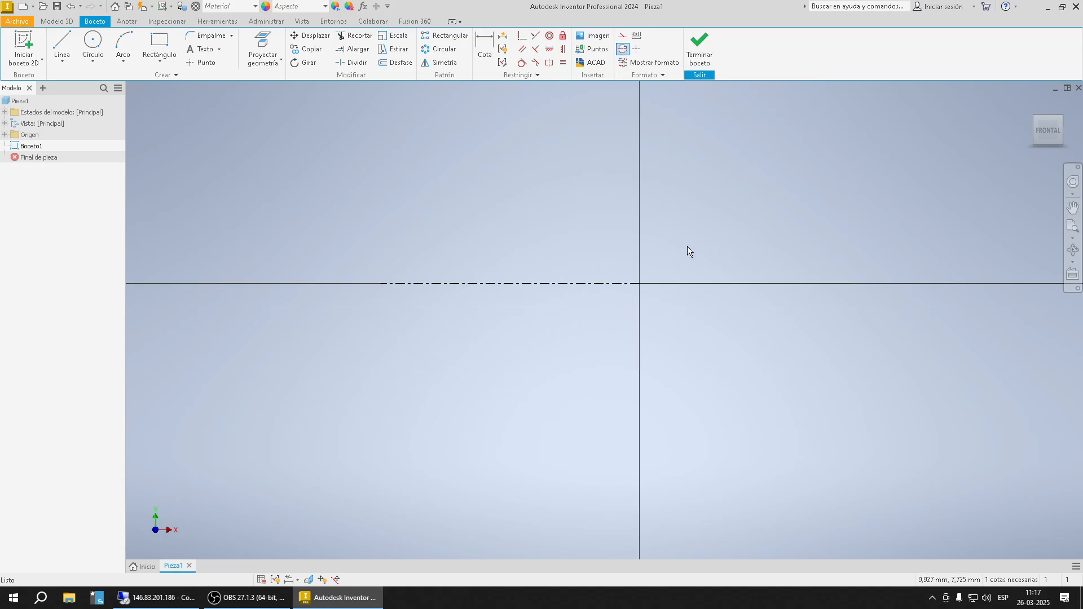
{"action": "scroll", "coordinate": [592, 210], "scroll_direction": "up", "scroll_amount": 3}
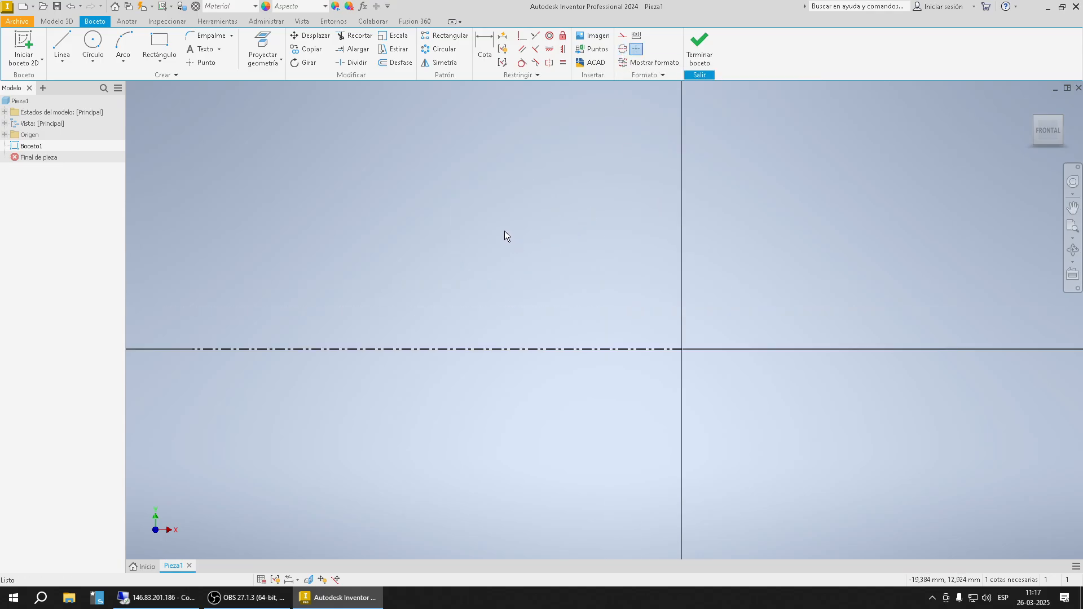
{"action": "key", "text": "ctrl"}
{"action": "key", "text": "ctrl"}
{"action": "key", "text": "ctrl"}
{"action": "key", "text": "ctrl"}
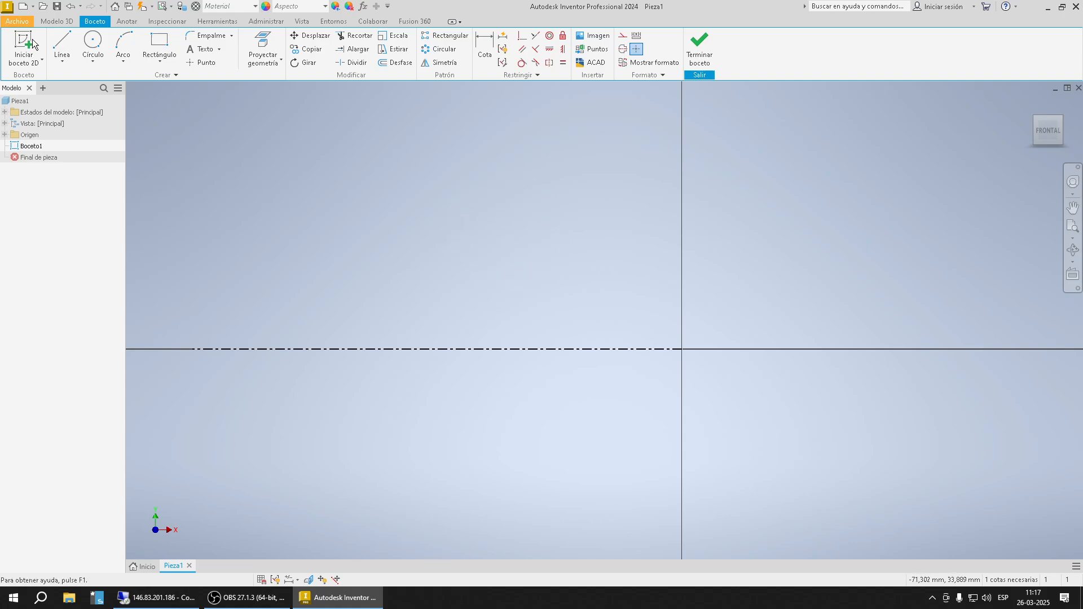
Step: Draw a closed stepped half-profile with one sloped segment above the centerline, closed by a base line about 40.5 mm long
{"action": "left_click", "coordinate": [62, 45]}
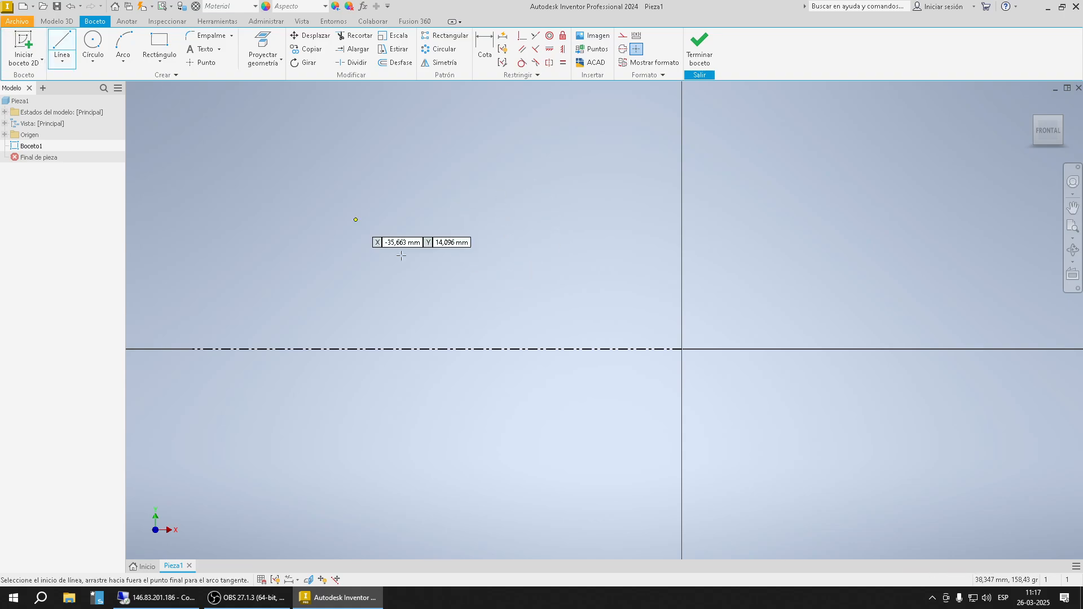
{"action": "left_click", "coordinate": [651, 348]}
{"action": "left_click", "coordinate": [650, 295]}
{"action": "left_click", "coordinate": [540, 295]}
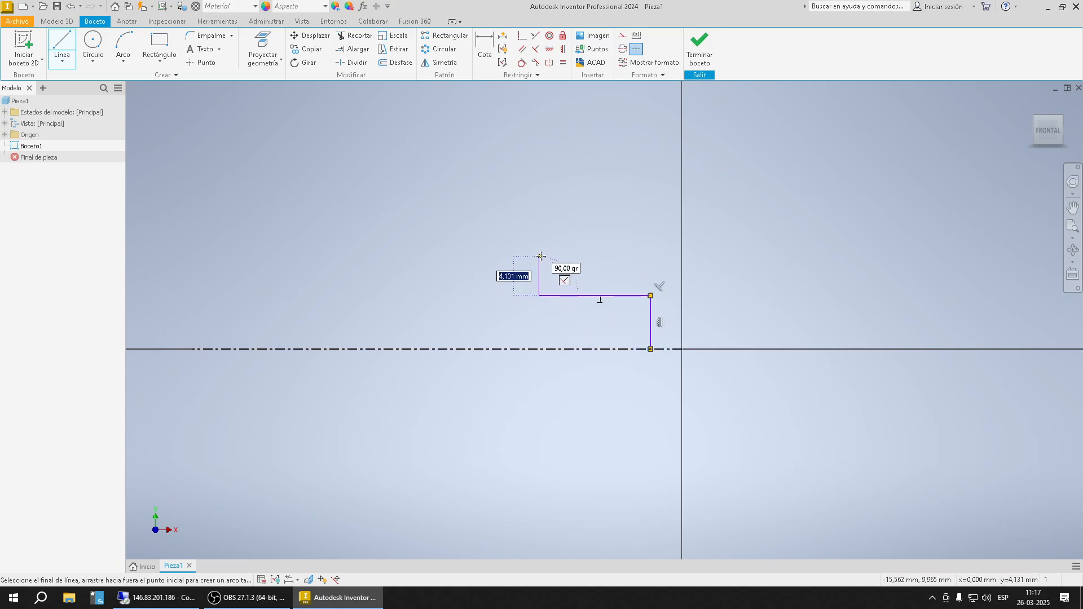
{"action": "left_click", "coordinate": [540, 256]}
{"action": "left_click", "coordinate": [409, 256]}
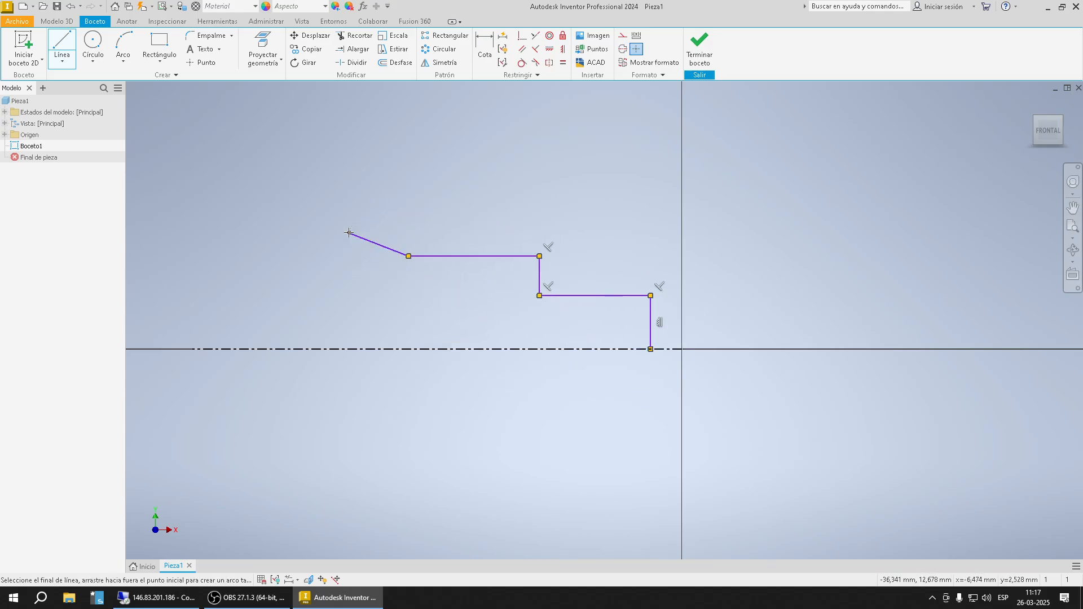
{"action": "left_click", "coordinate": [349, 233]}
{"action": "left_click", "coordinate": [279, 232]}
{"action": "left_click", "coordinate": [280, 349]}
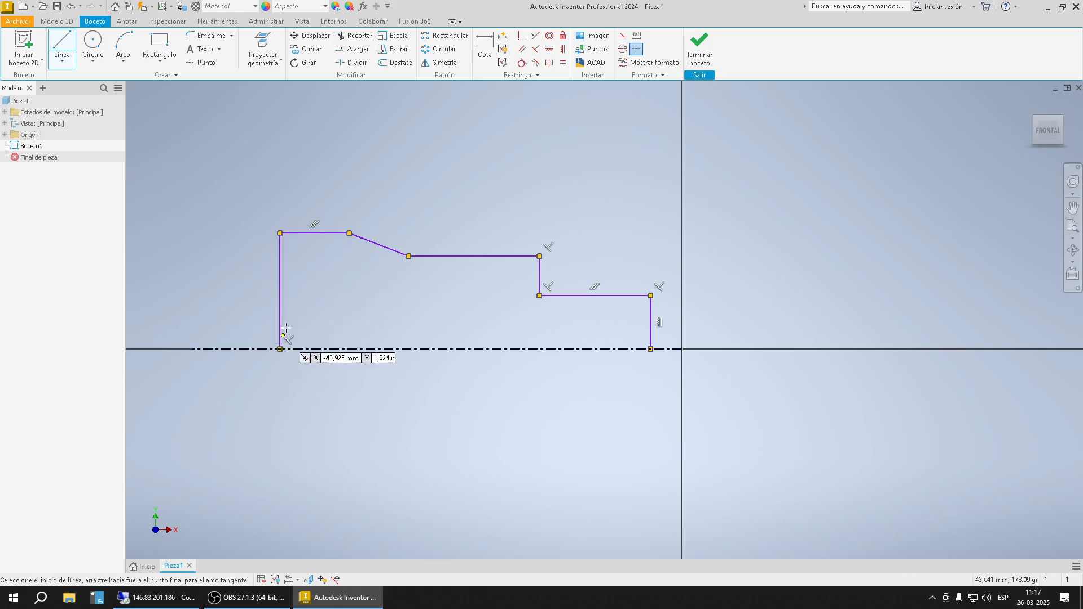
{"action": "left_click", "coordinate": [651, 349]}
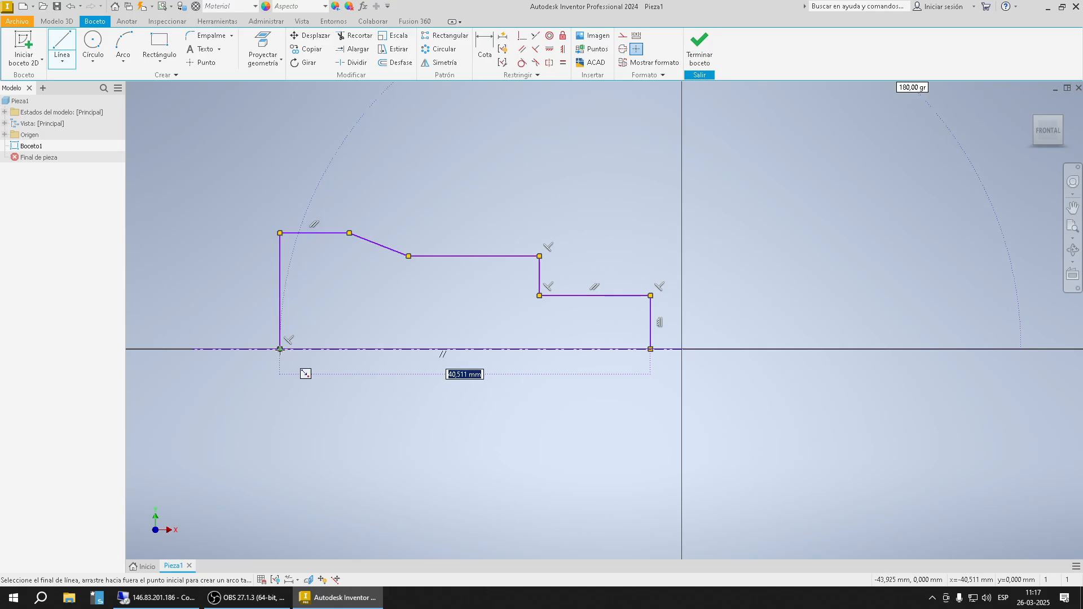
{"action": "left_click", "coordinate": [280, 349]}
{"action": "key", "text": "Escape"}
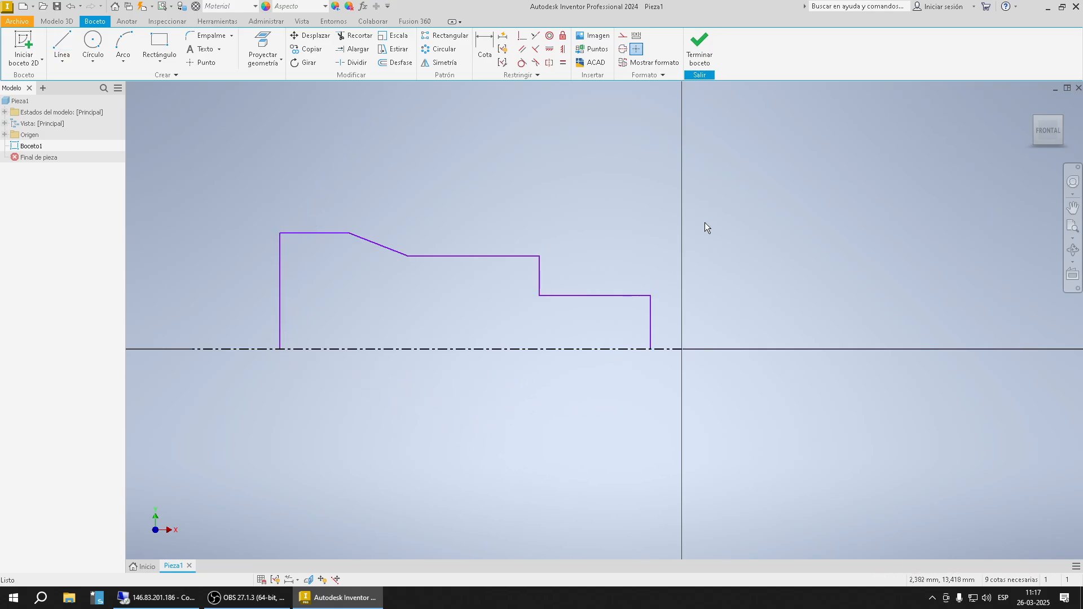
Step: Finish the sketch and revolve the profile 360° around the centerline
{"action": "left_click", "coordinate": [699, 54]}
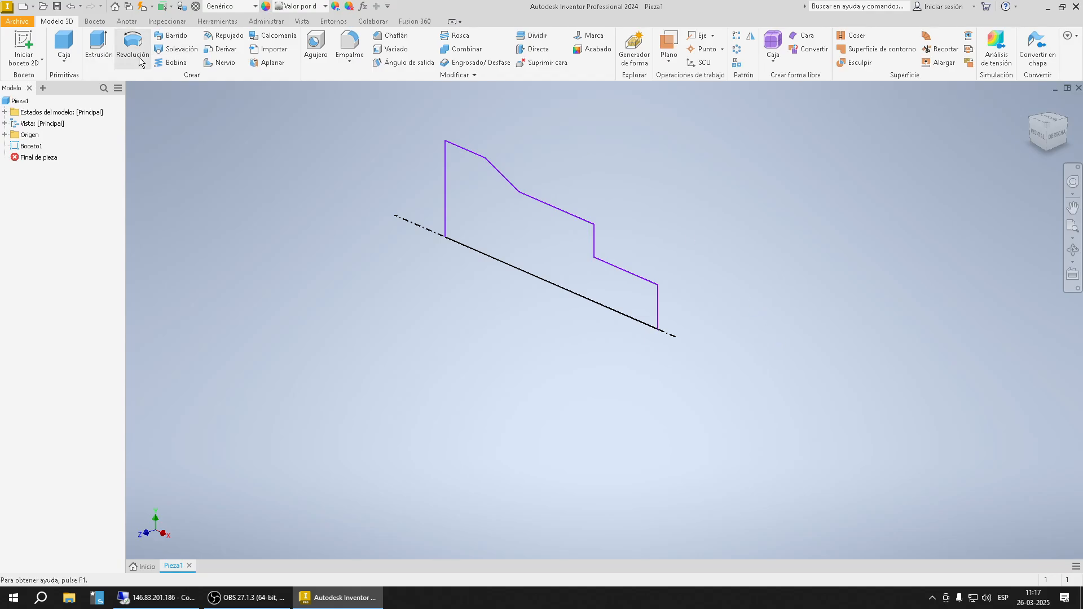
{"action": "left_click", "coordinate": [140, 62]}
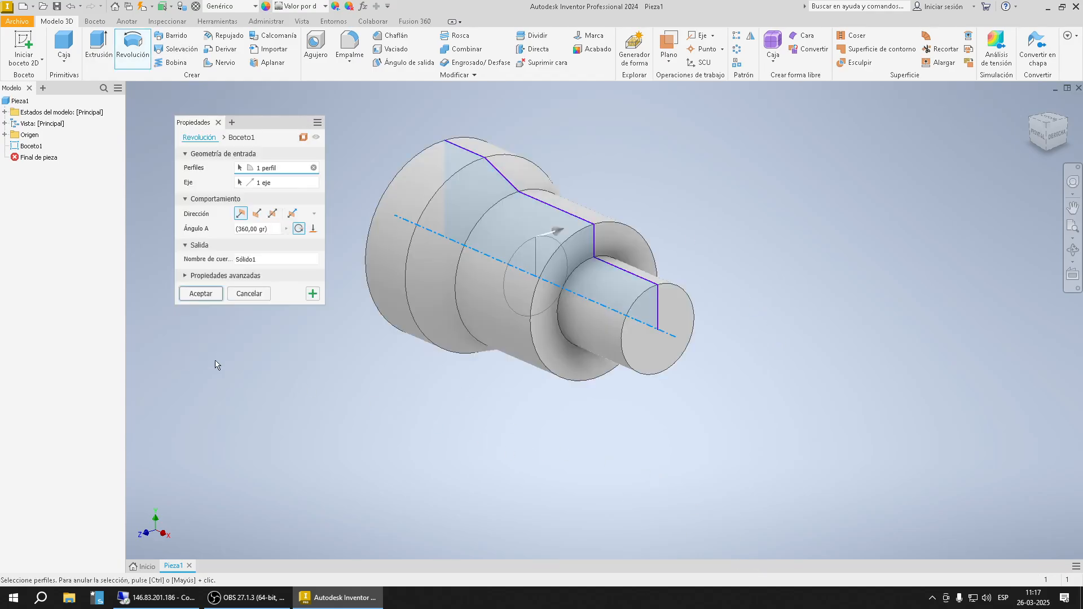
{"action": "left_click", "coordinate": [186, 294]}
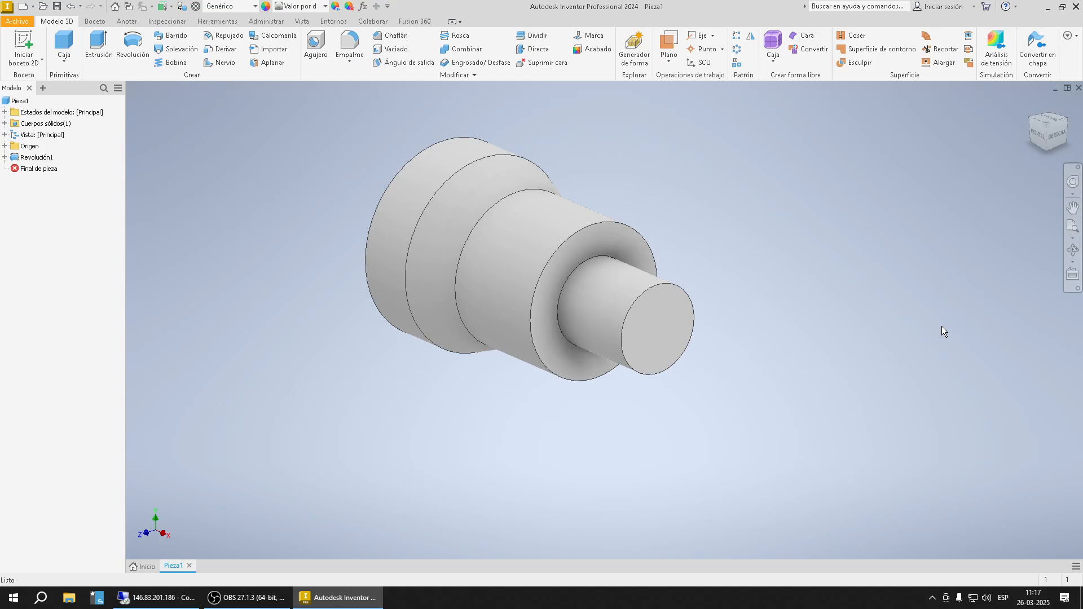
Step: Highlight the Selección de plano options in the S03 notes and return to Inventor
{"action": "left_click", "coordinate": [155, 601]}
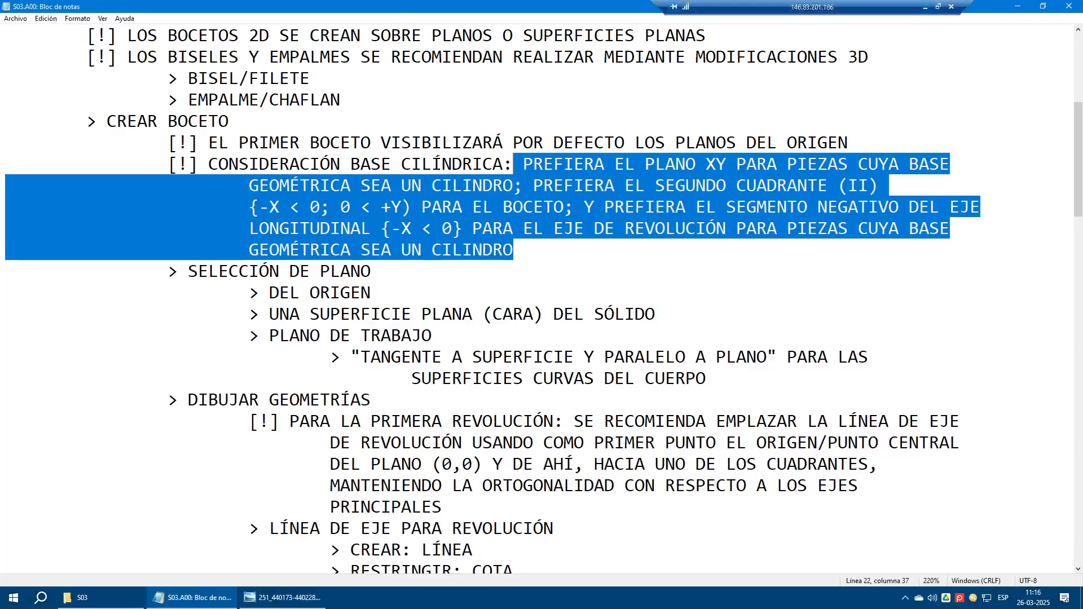
{"action": "left_click_drag", "start_coordinate": [707, 378], "coordinate": [12, 271]}
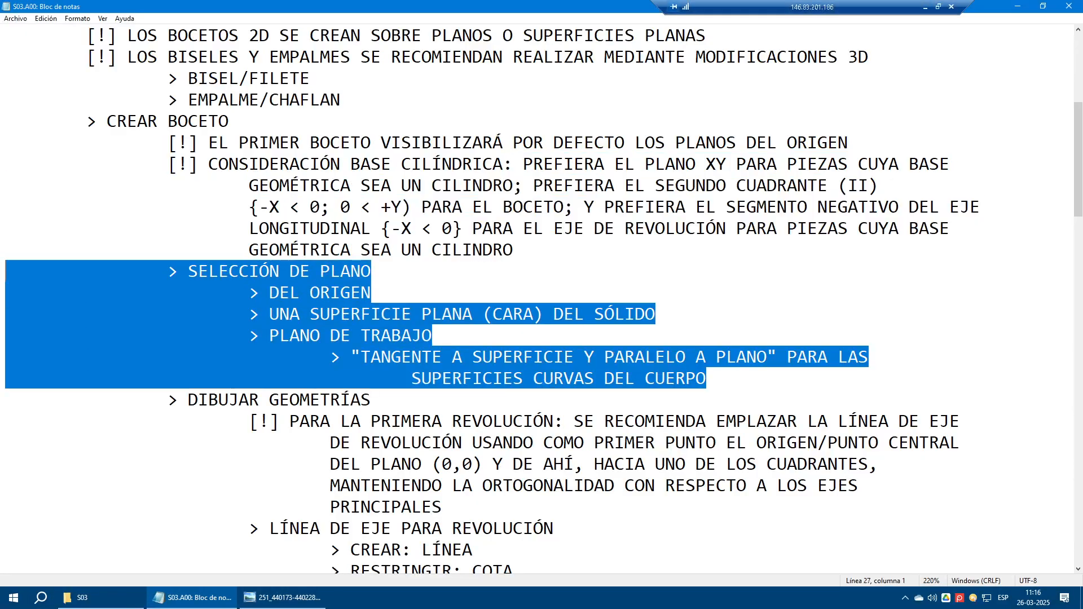
{"action": "left_click", "coordinate": [924, 10]}
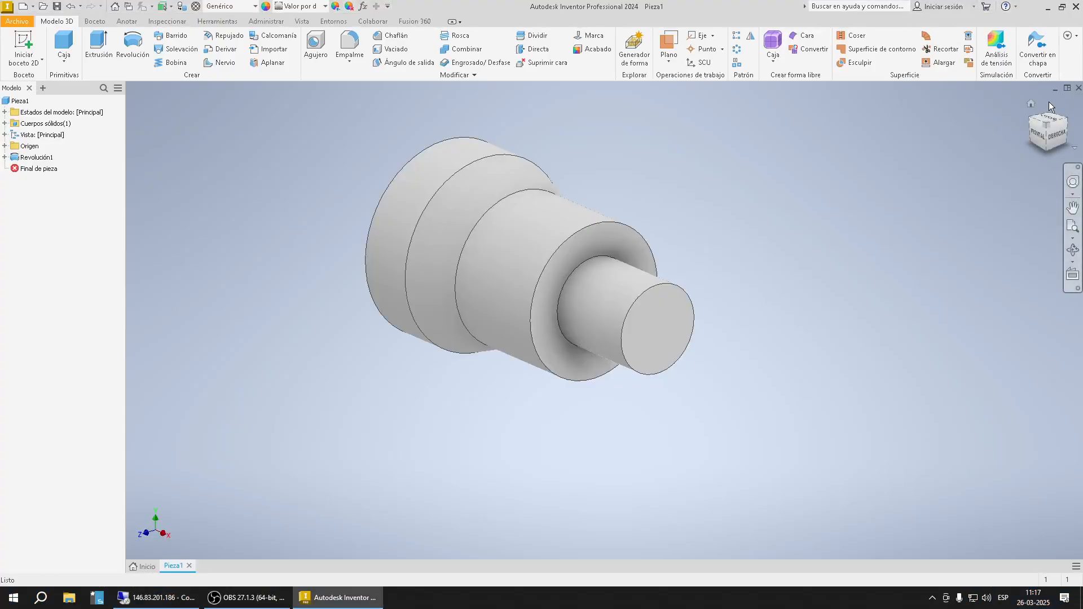
Step: Close the current part without saving, create a part from the metric Standard (mm).ipt template, and start a 2D sketch
{"action": "left_click", "coordinate": [1078, 88]}
{"action": "left_click", "coordinate": [533, 309]}
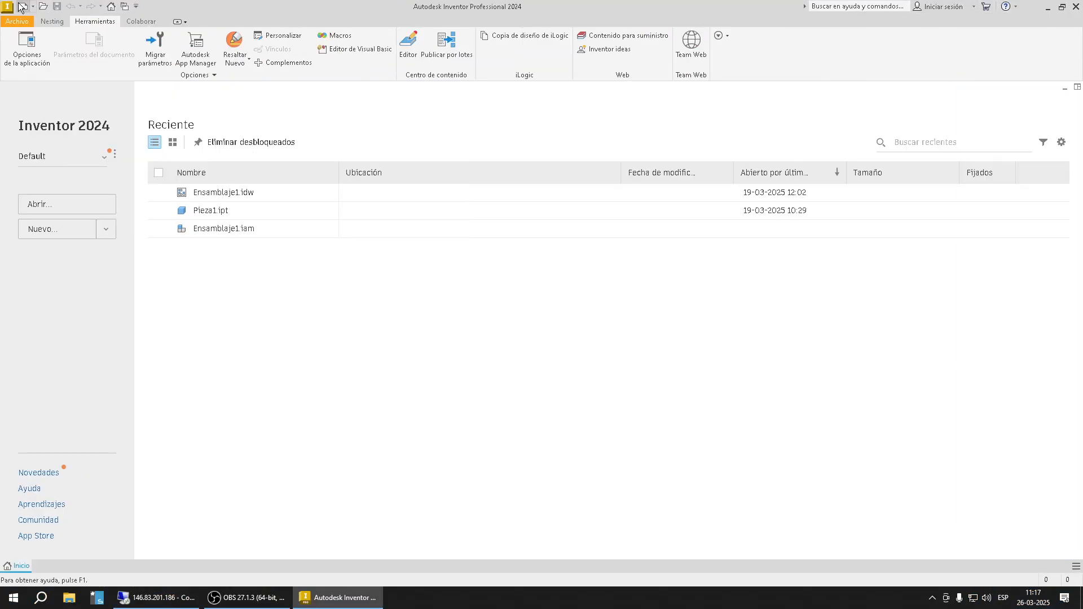
{"action": "left_click", "coordinate": [23, 6]}
{"action": "left_click", "coordinate": [499, 194]}
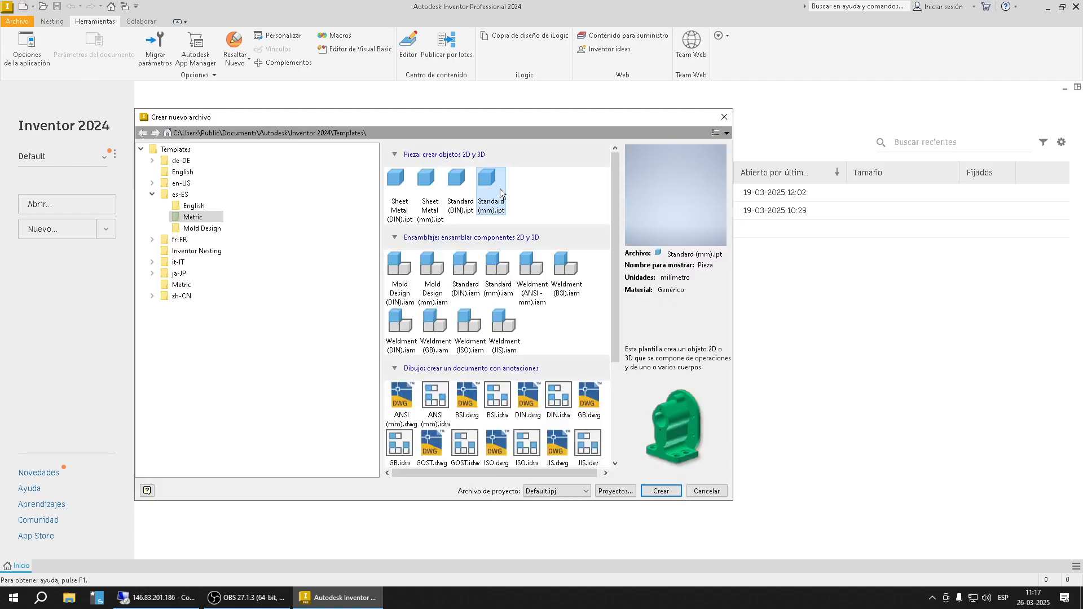
{"action": "left_click", "coordinate": [675, 492]}
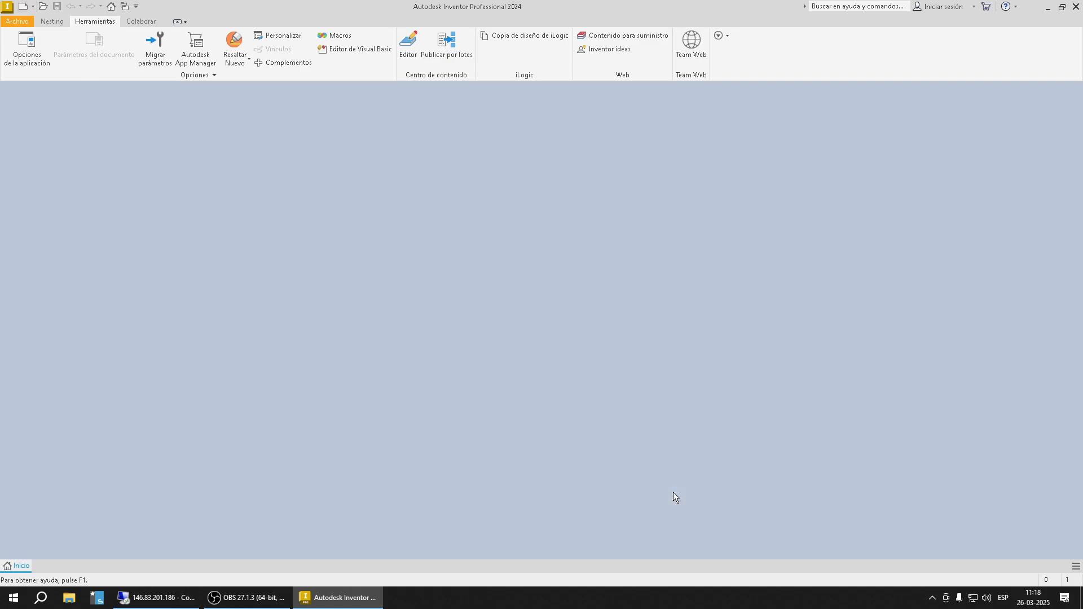
{"action": "left_click", "coordinate": [29, 36]}
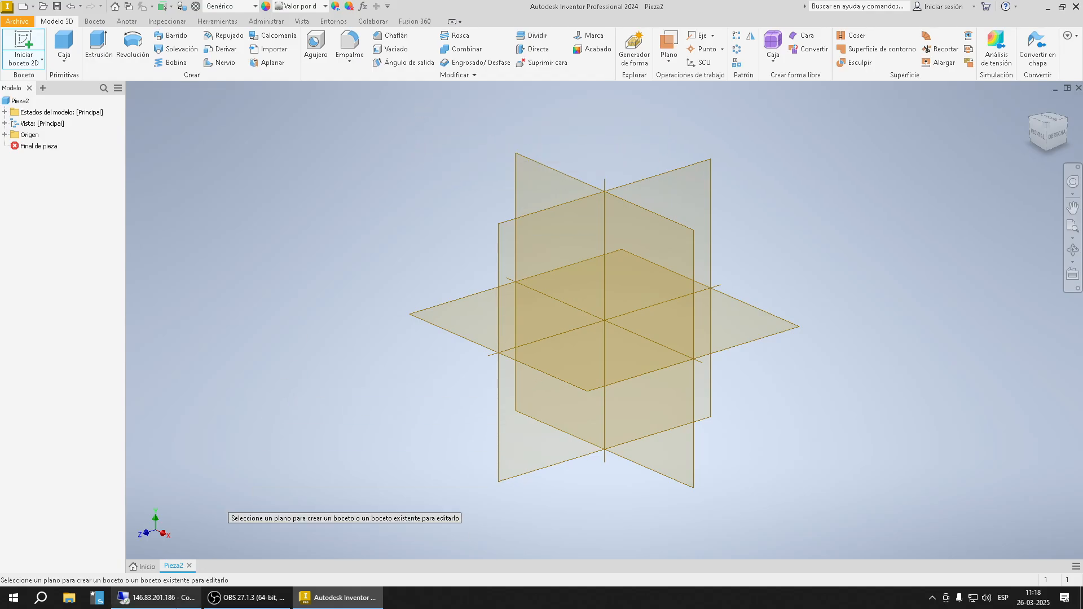
{"action": "left_click", "coordinate": [133, 597]}
{"action": "left_click", "coordinate": [110, 597]}
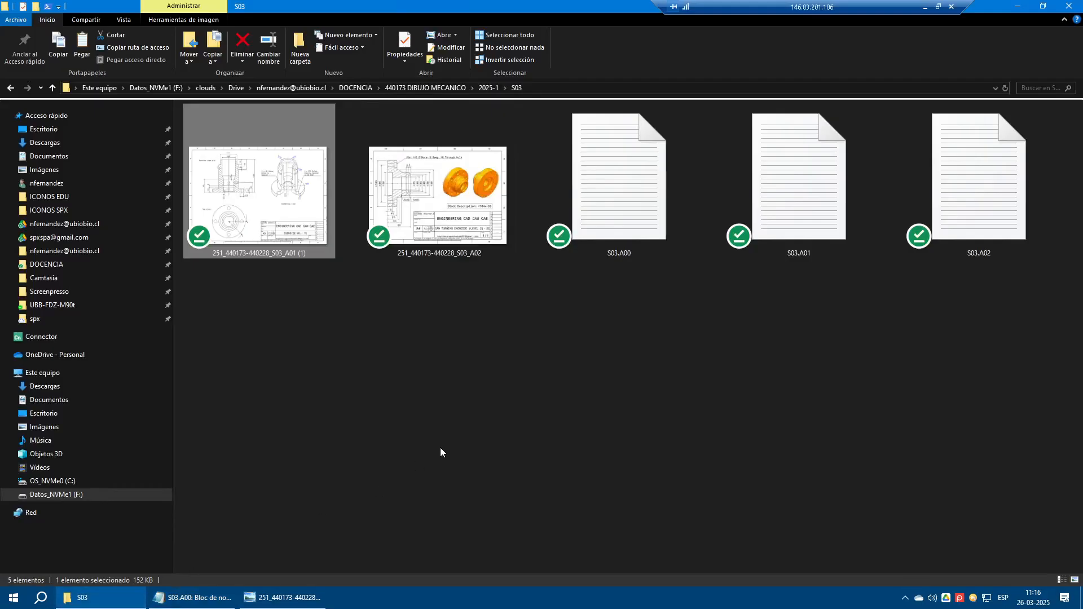
{"action": "double_click", "coordinate": [286, 219]}
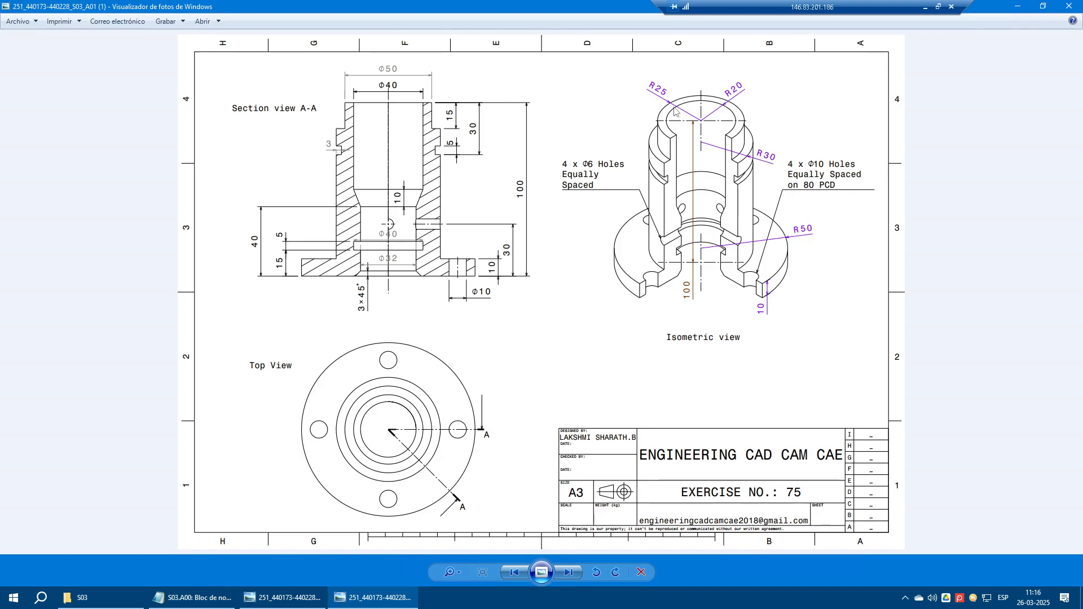
{"action": "left_click", "coordinate": [926, 8]}
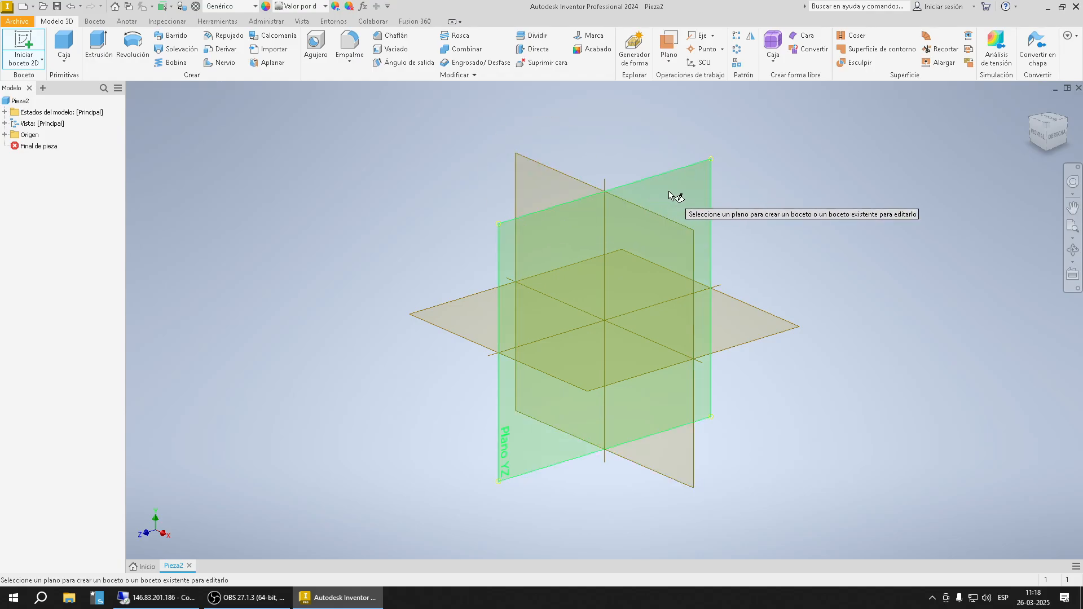
Step: Place the new 2D sketch on the XY origin plane
{"action": "key", "text": "ctrl"}
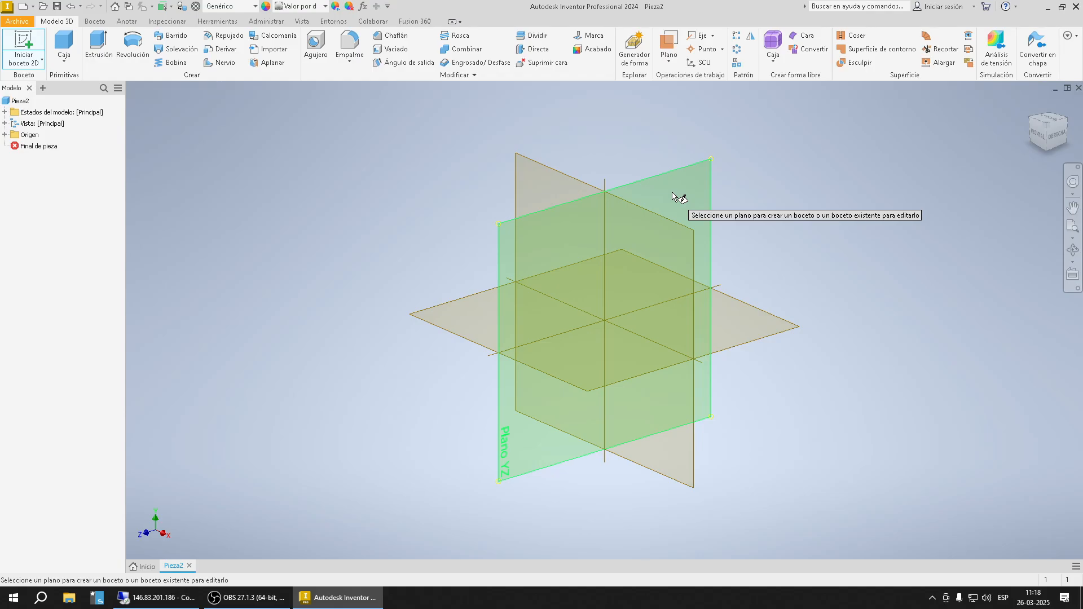
{"action": "key", "text": "ctrl"}
{"action": "left_click", "coordinate": [540, 172]}
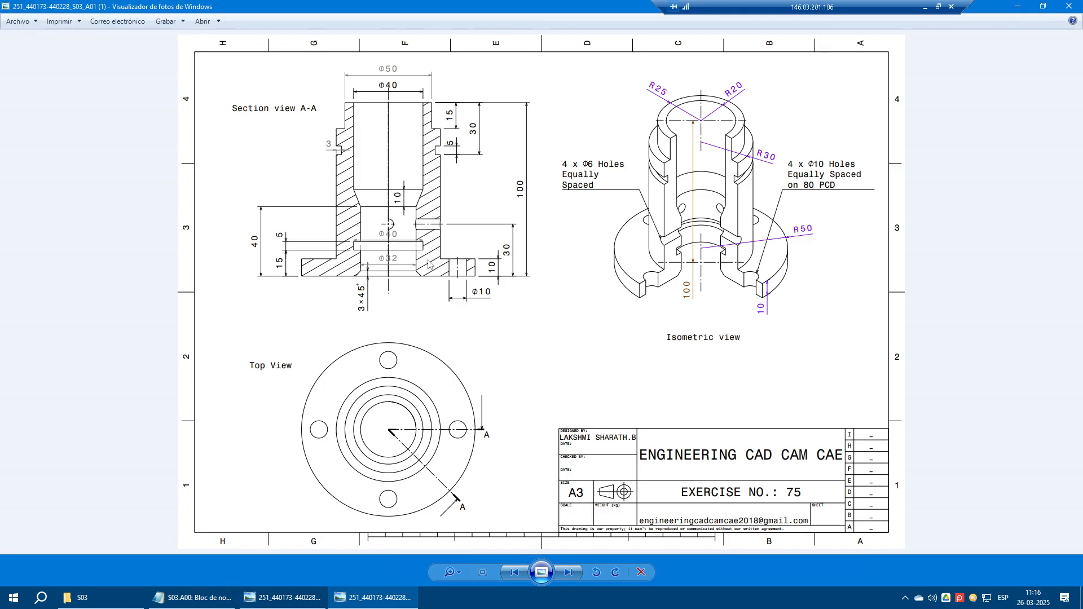
Step: Examine the dimensions and hole notes in Section view A-A and the isometric view of the S03_A01 drawing on the remote desktop
{"action": "scroll", "coordinate": [402, 131], "scroll_direction": "up", "scroll_amount": 2}
{"action": "left_click_drag", "start_coordinate": [432, 125], "coordinate": [478, 219]}
{"action": "scroll", "coordinate": [367, 195], "scroll_direction": "up", "scroll_amount": 2}
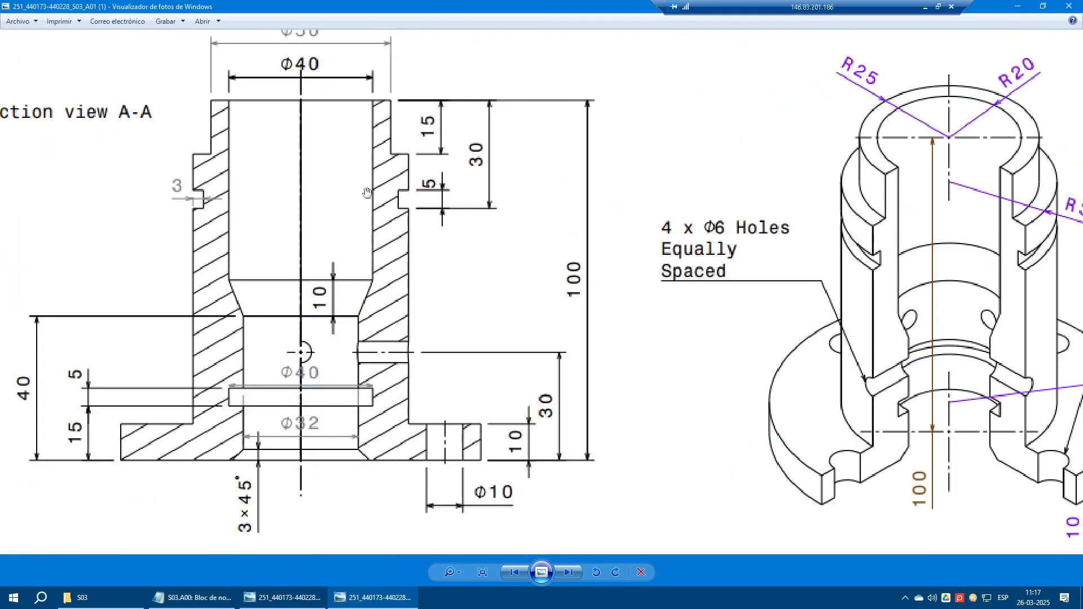
{"action": "left_click_drag", "start_coordinate": [367, 196], "coordinate": [652, 225]}
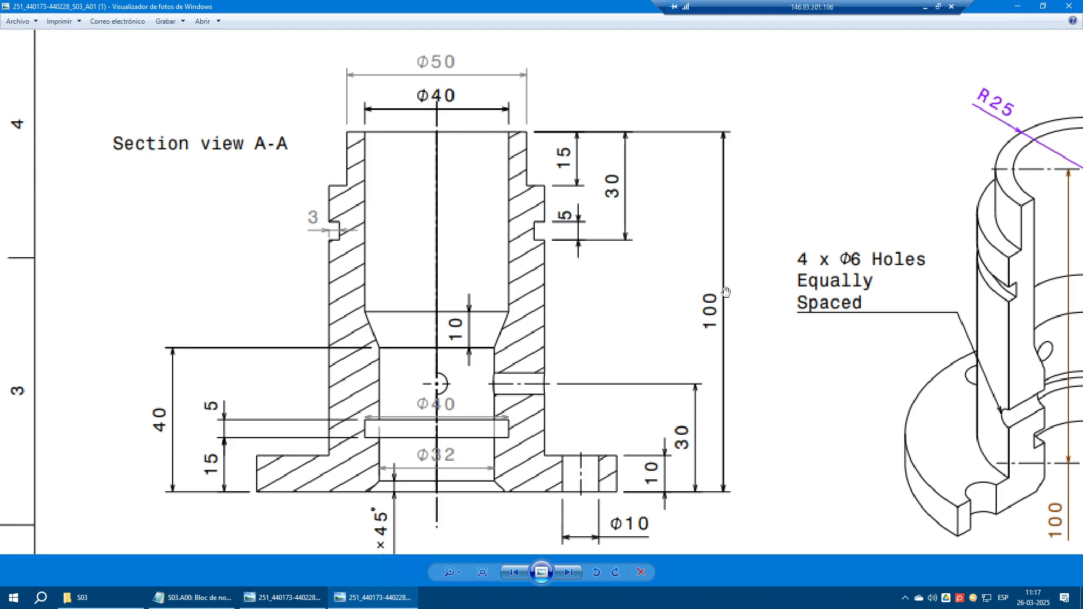
{"action": "scroll", "coordinate": [552, 171], "scroll_direction": "up", "scroll_amount": 1}
{"action": "left_click_drag", "start_coordinate": [564, 168], "coordinate": [691, 119]}
{"action": "scroll", "coordinate": [691, 119], "scroll_direction": "down", "scroll_amount": 1}
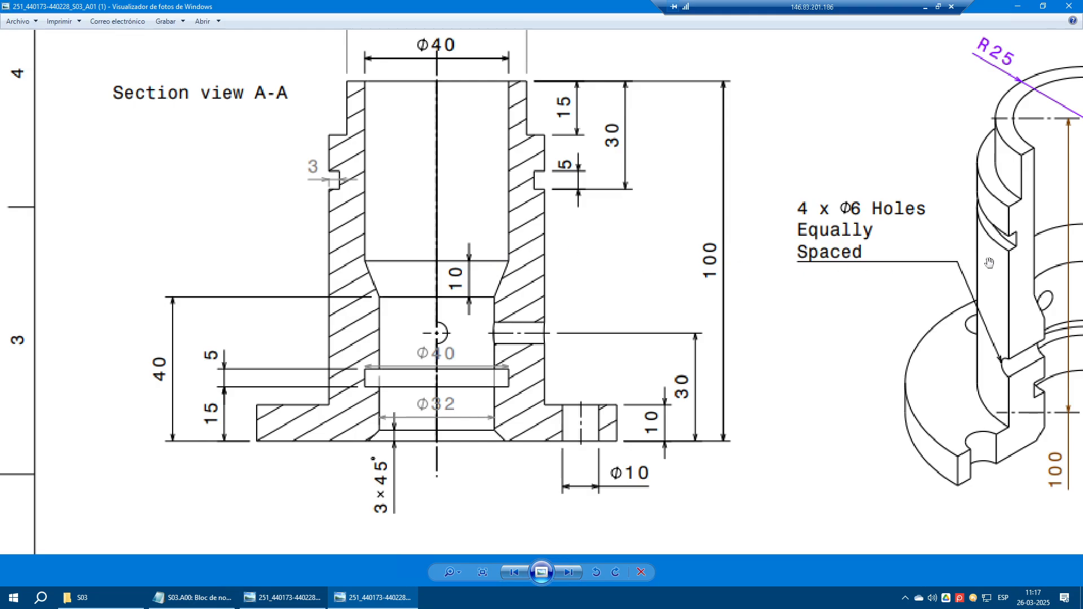
{"action": "left_click_drag", "start_coordinate": [961, 269], "coordinate": [439, 270]}
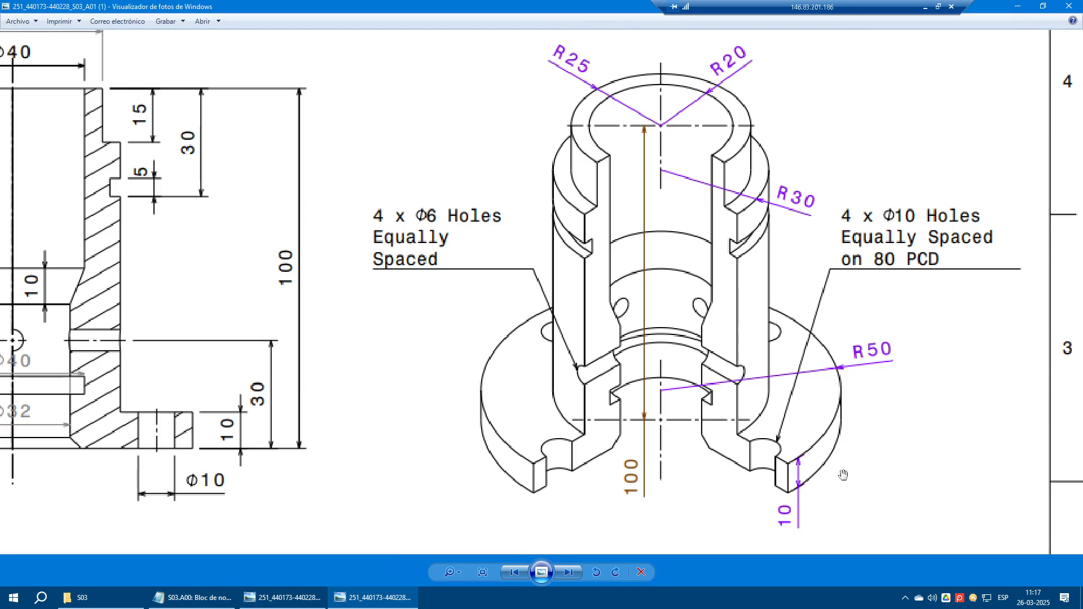
{"action": "left_click_drag", "start_coordinate": [468, 303], "coordinate": [731, 302]}
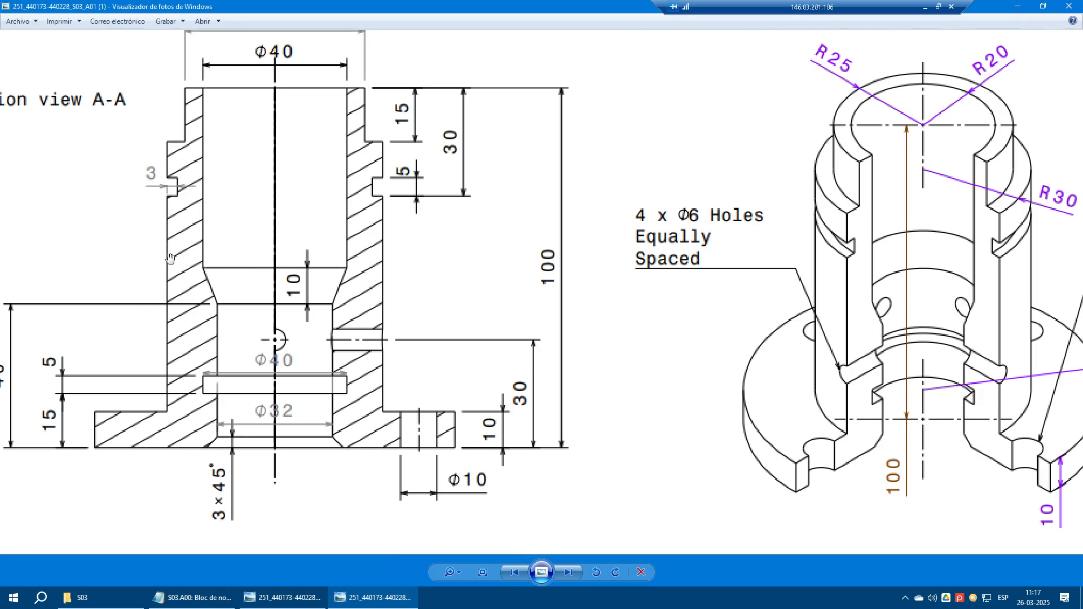
{"action": "left_click_drag", "start_coordinate": [648, 290], "coordinate": [384, 282]}
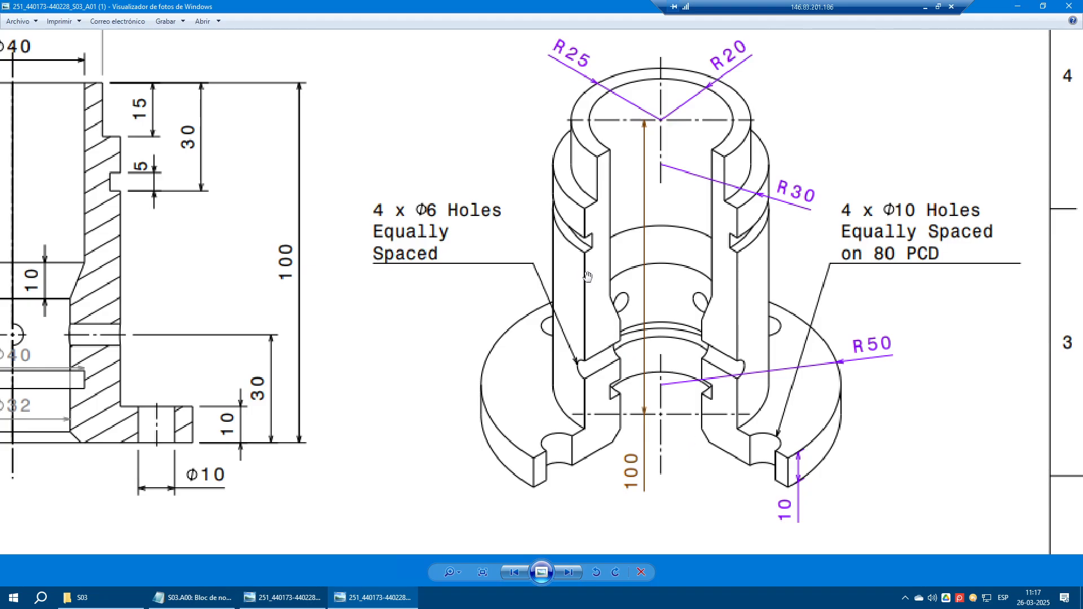
{"action": "left_click", "coordinate": [731, 100]}
Step: Read the Dibujar geometrías section of the S03.A00 notes and highlight the Línea de eje para revolución instructions
{"action": "scroll", "coordinate": [660, 366], "scroll_direction": "down", "scroll_amount": 1}
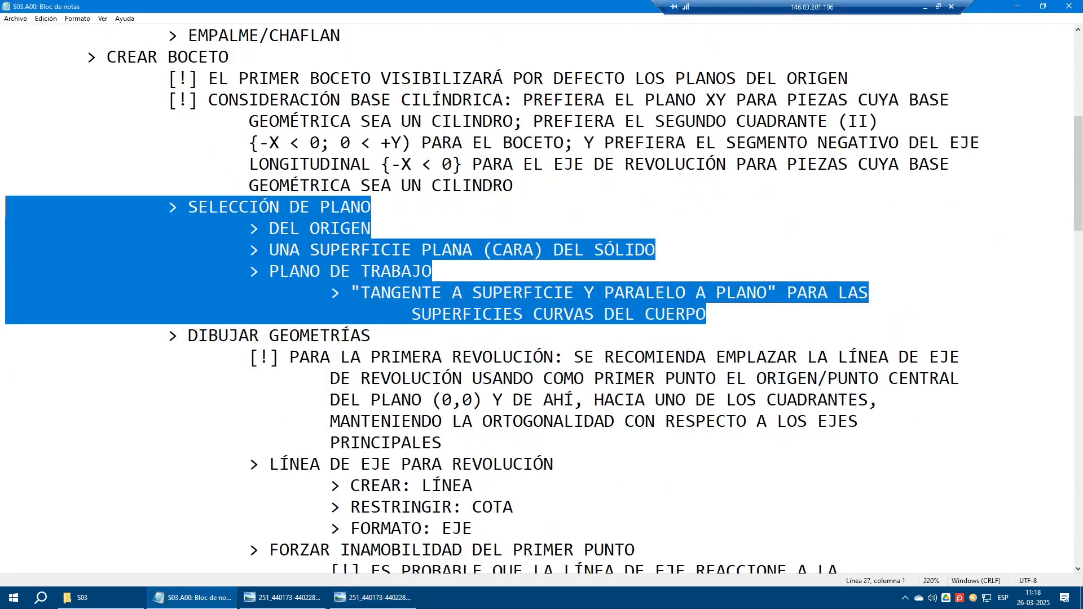
{"action": "scroll", "coordinate": [541, 299], "scroll_direction": "down", "scroll_amount": 1}
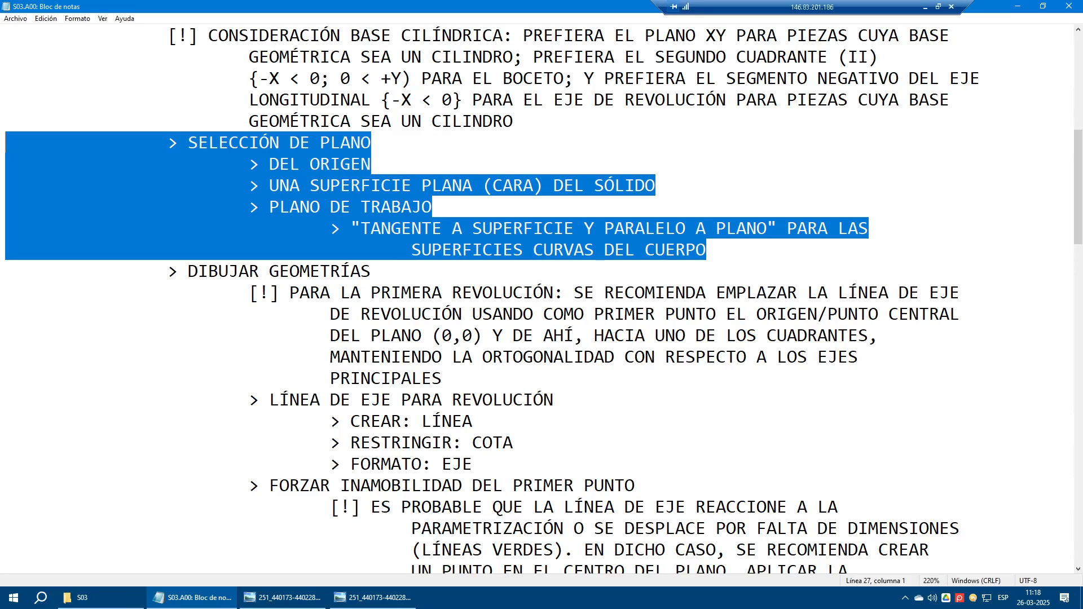
{"action": "left_click_drag", "start_coordinate": [373, 271], "coordinate": [6, 271]}
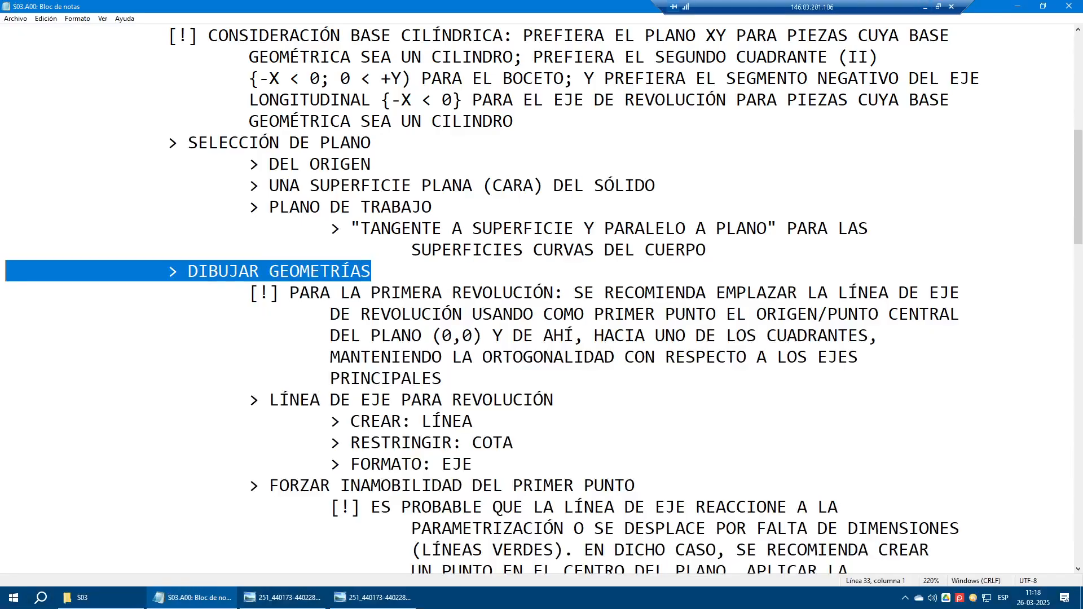
{"action": "scroll", "coordinate": [542, 299], "scroll_direction": "down", "scroll_amount": 1}
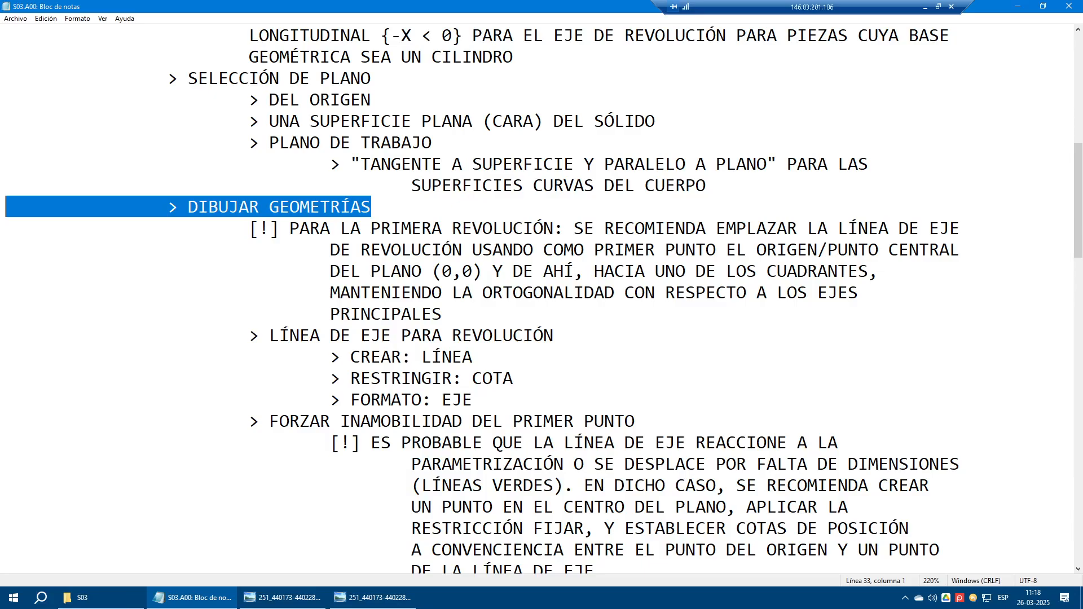
{"action": "left_click_drag", "start_coordinate": [475, 401], "coordinate": [7, 337]}
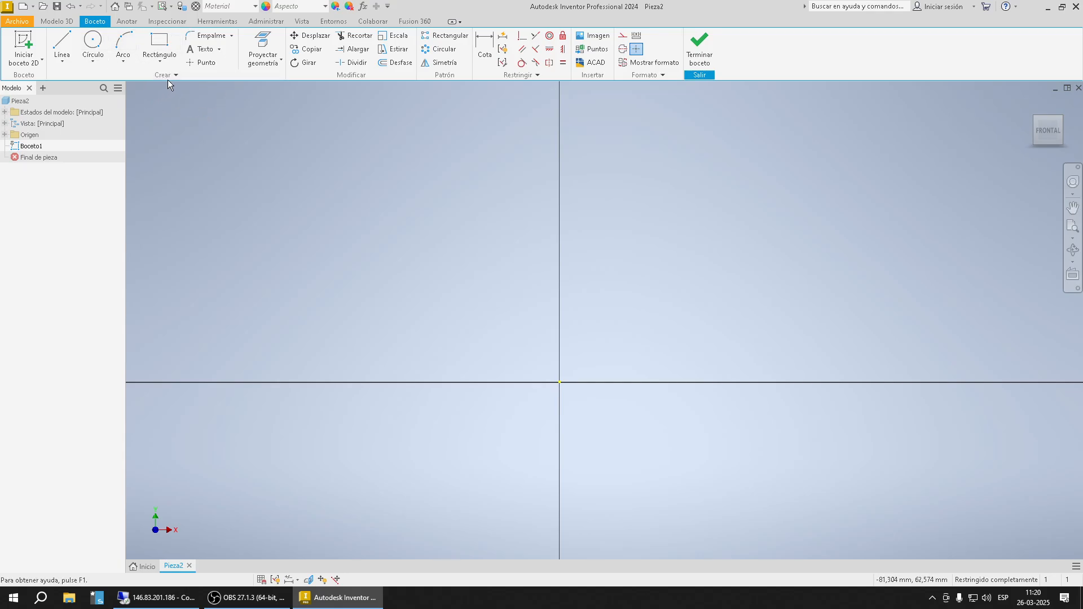
Step: Draw a vertical 110 mm line upward from the origin, checking the part height in the drawing
{"action": "left_click", "coordinate": [69, 44]}
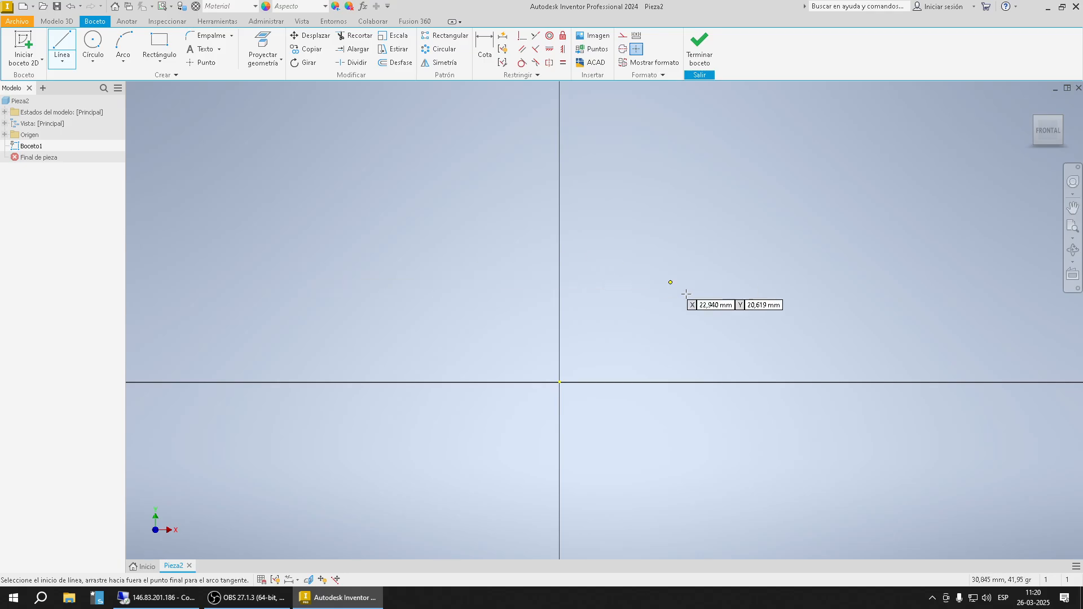
{"action": "left_click", "coordinate": [561, 382]}
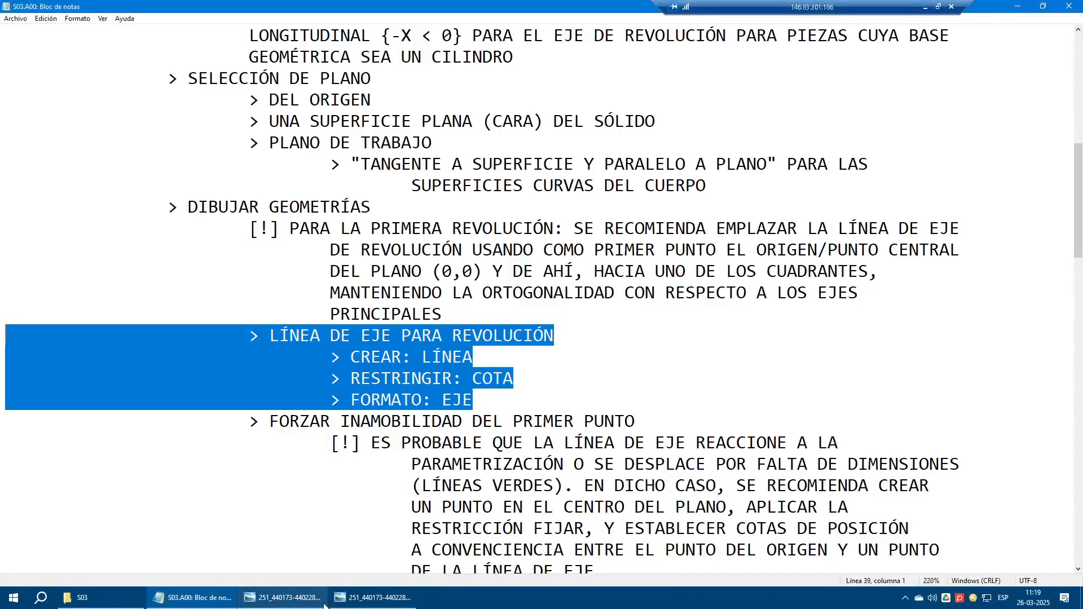
{"action": "left_click", "coordinate": [373, 598]}
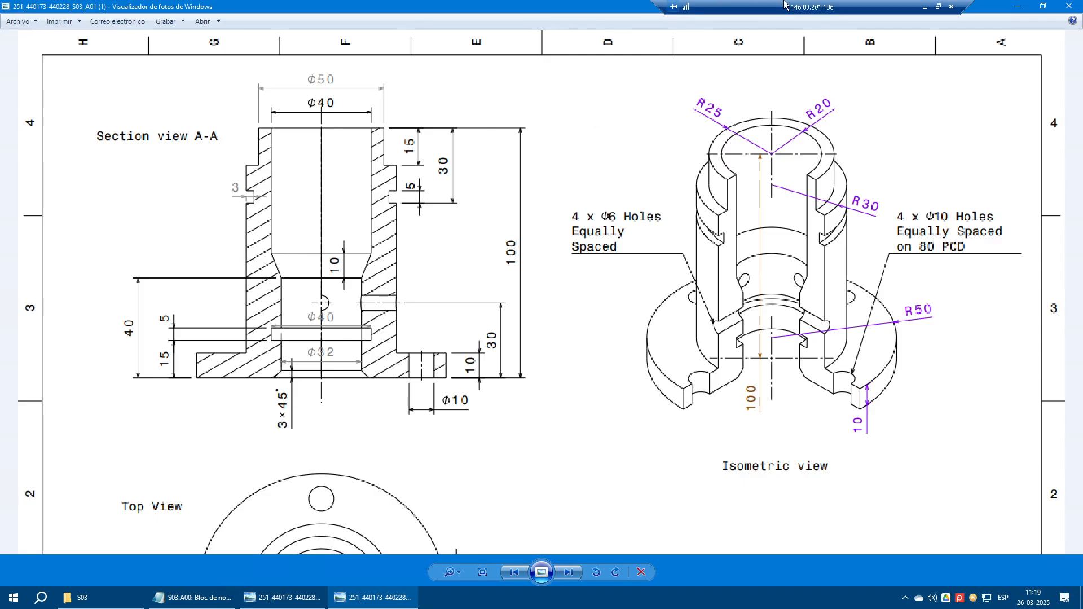
{"action": "left_click", "coordinate": [925, 7]}
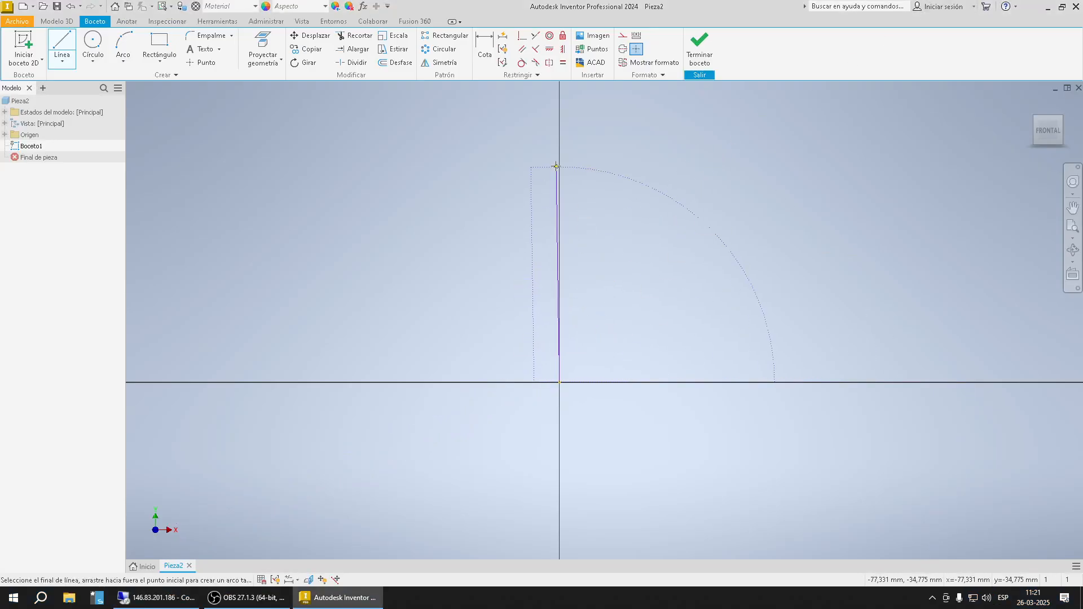
{"action": "type", "text": "110"}
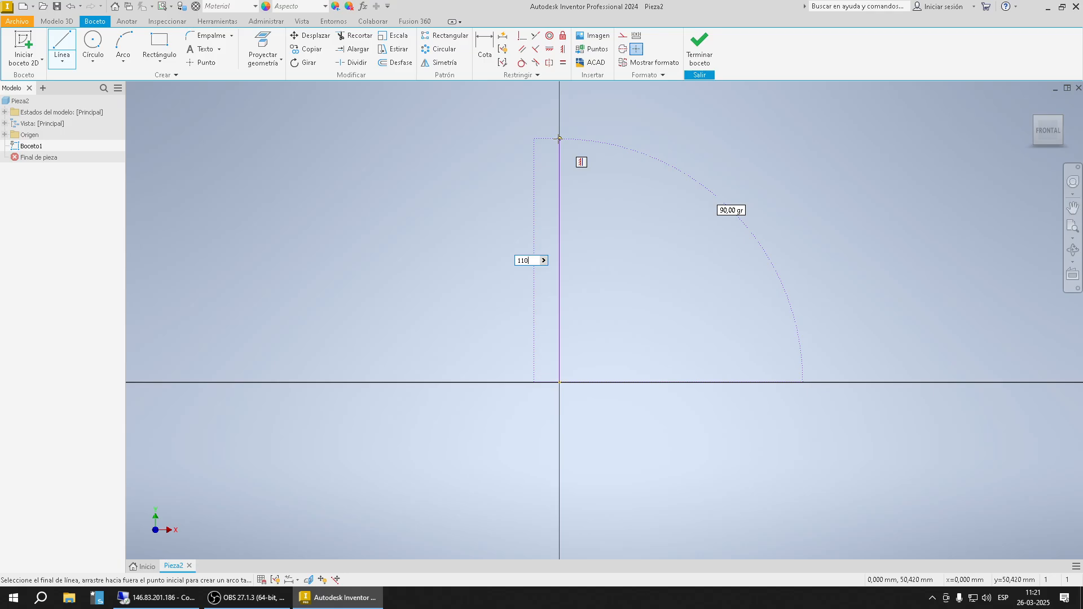
{"action": "key", "text": "Return"}
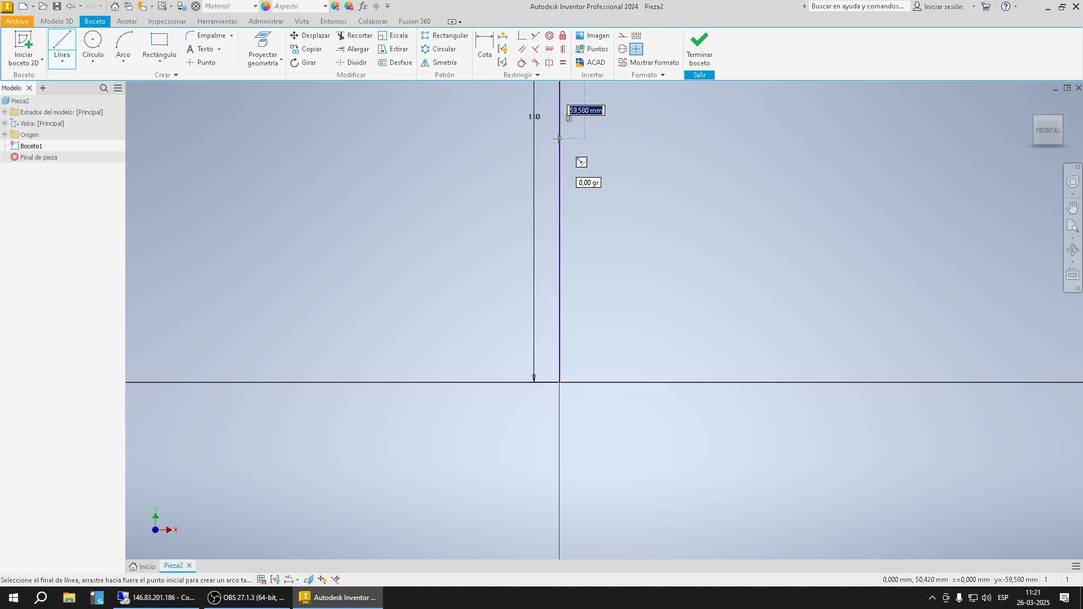
{"action": "scroll", "coordinate": [540, 287], "scroll_direction": "up", "scroll_amount": 5}
{"action": "key", "text": "Escape"}
{"action": "scroll", "coordinate": [562, 218], "scroll_direction": "up", "scroll_amount": 3}
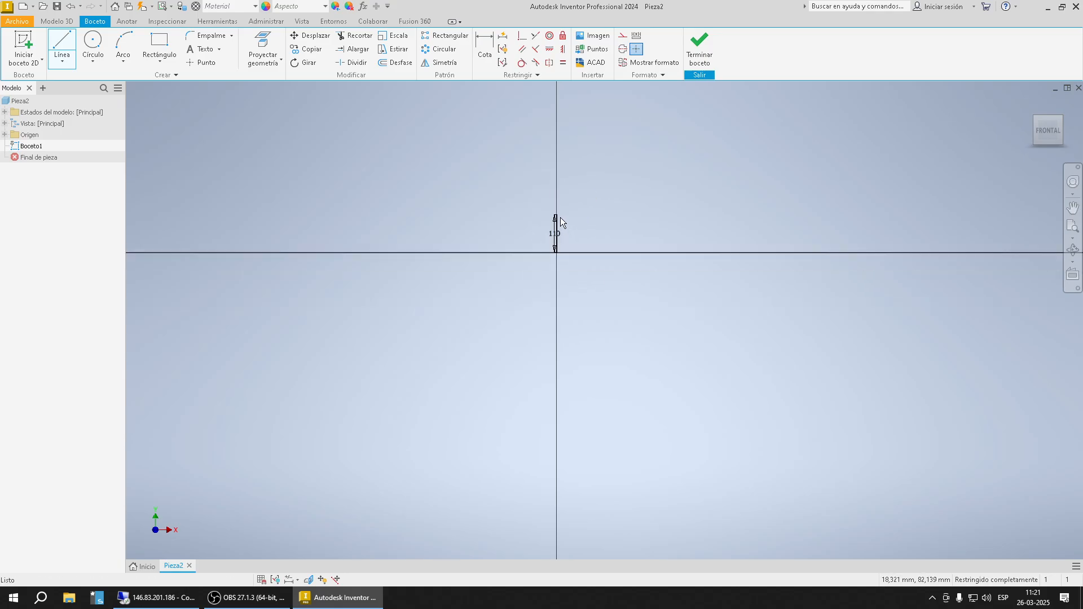
Step: Delete the vertical line together with its 110 mm dimension
{"action": "scroll", "coordinate": [560, 218], "scroll_direction": "down", "scroll_amount": 6}
{"action": "scroll", "coordinate": [539, 226], "scroll_direction": "down", "scroll_amount": 2}
{"action": "scroll", "coordinate": [537, 212], "scroll_direction": "up", "scroll_amount": 1}
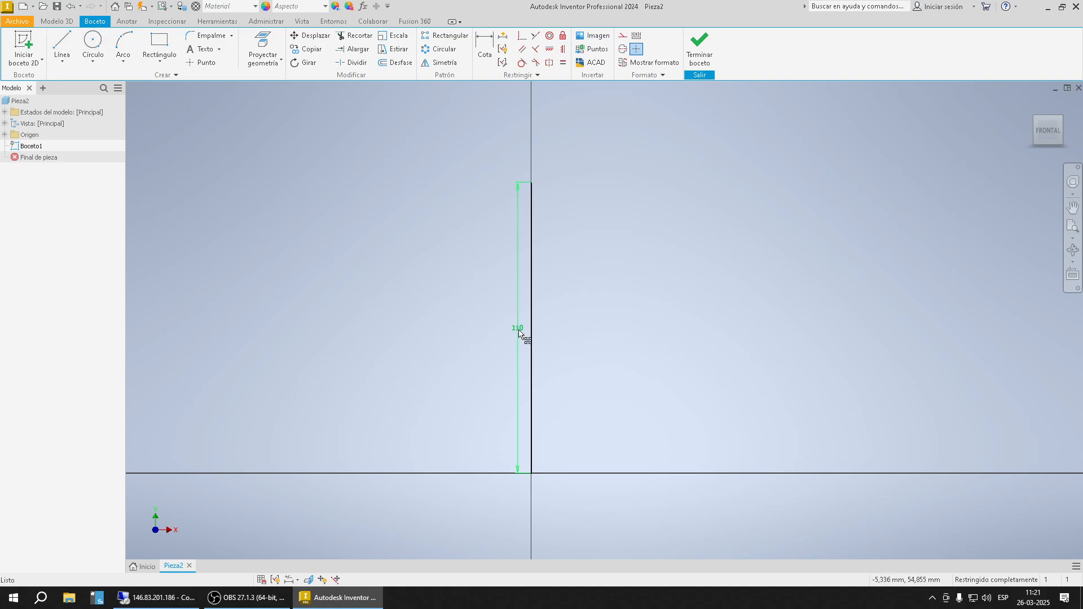
{"action": "left_click_drag", "start_coordinate": [550, 359], "coordinate": [418, 249]}
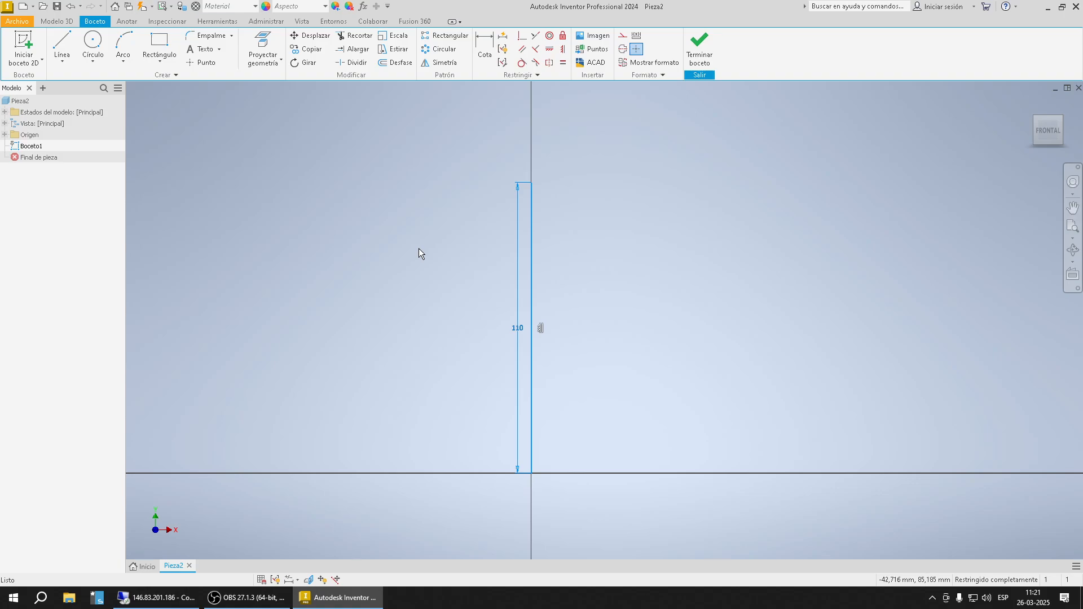
{"action": "key", "text": "Delete"}
Step: Draw a vertical line about 87 mm long upward from the origin
{"action": "left_click", "coordinate": [62, 45]}
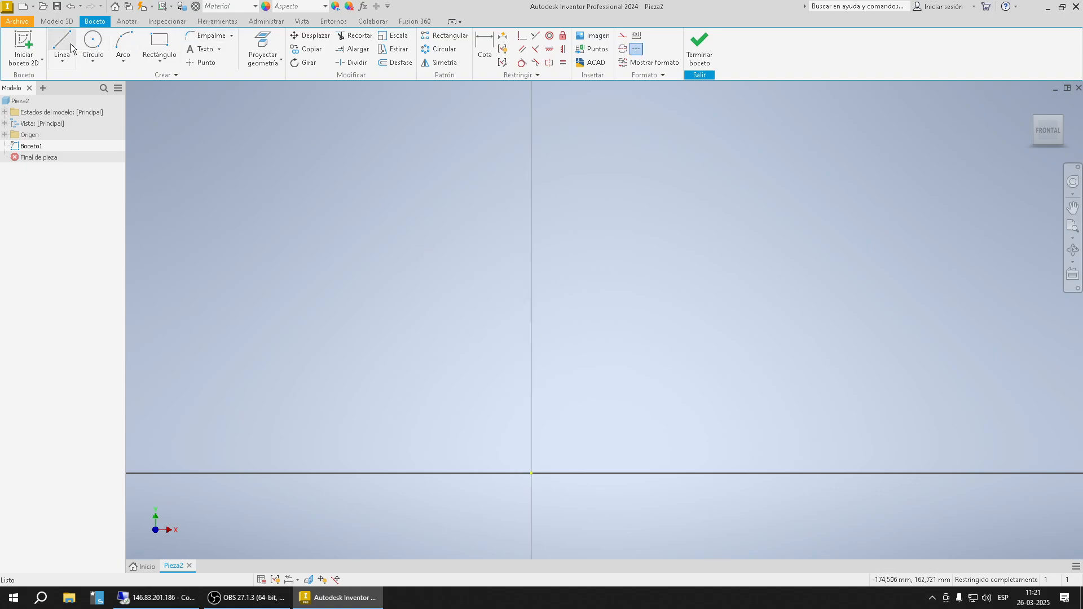
{"action": "left_click", "coordinate": [531, 473]}
{"action": "left_click", "coordinate": [531, 241]}
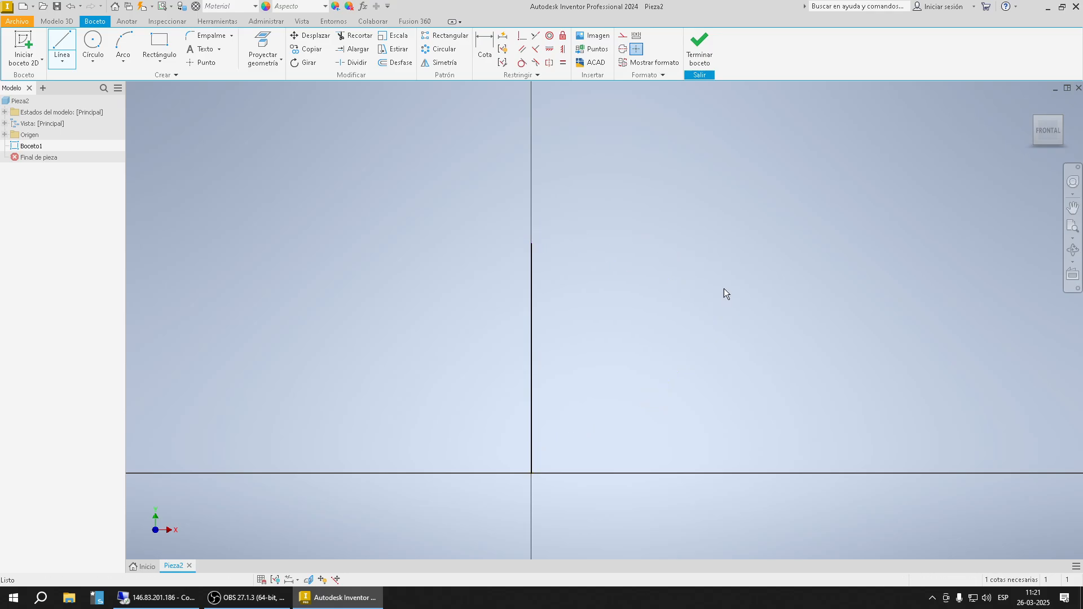
{"action": "key", "text": "Escape"}
Step: Dimension the vertical line at 110 mm and convert it to a centerline
{"action": "left_click", "coordinate": [490, 44]}
{"action": "left_click", "coordinate": [531, 282]}
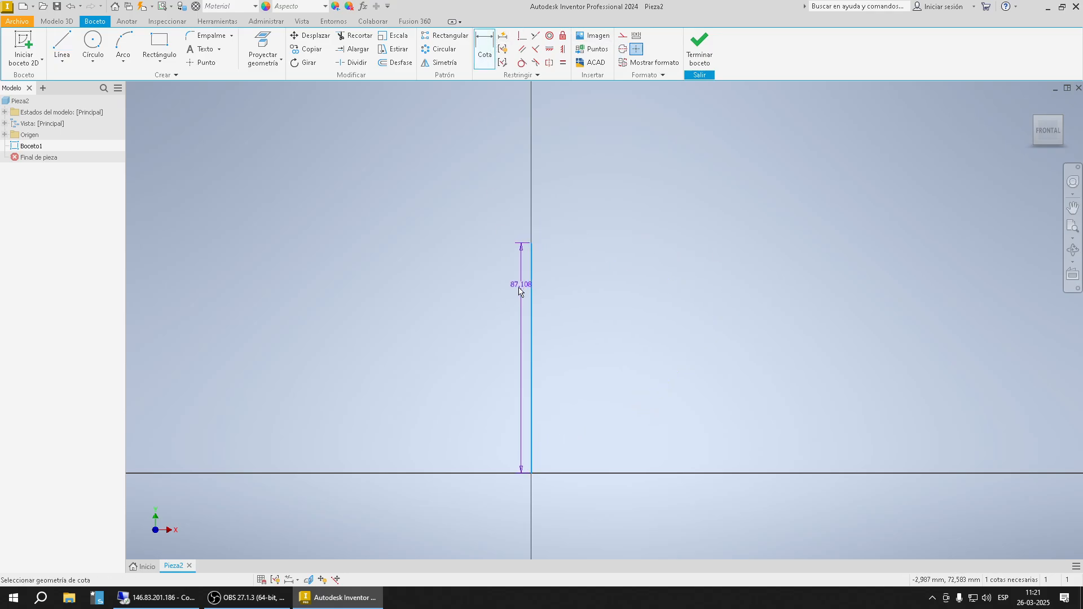
{"action": "left_click", "coordinate": [444, 330]}
{"action": "type", "text": "110"}
{"action": "key", "text": "Return"}
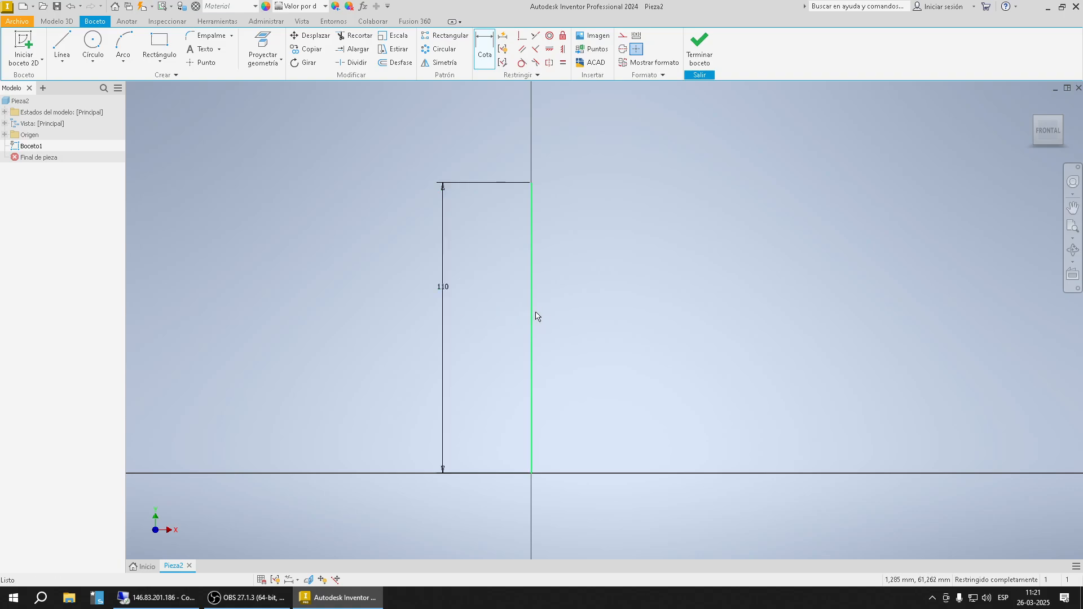
{"action": "key", "text": "Escape"}
{"action": "left_click_drag", "start_coordinate": [587, 344], "coordinate": [489, 265]}
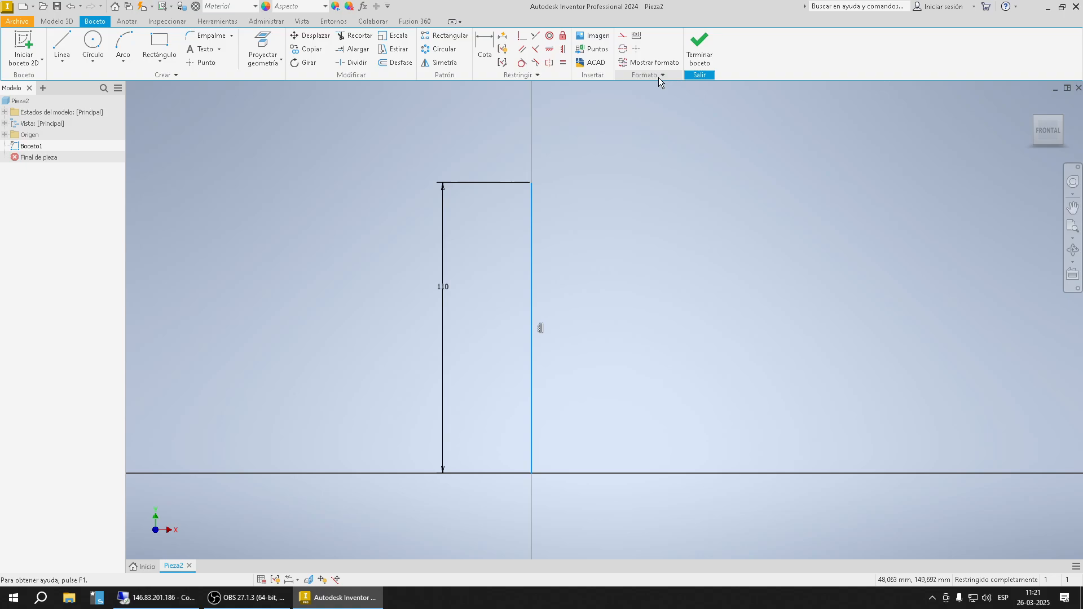
{"action": "left_click", "coordinate": [621, 50]}
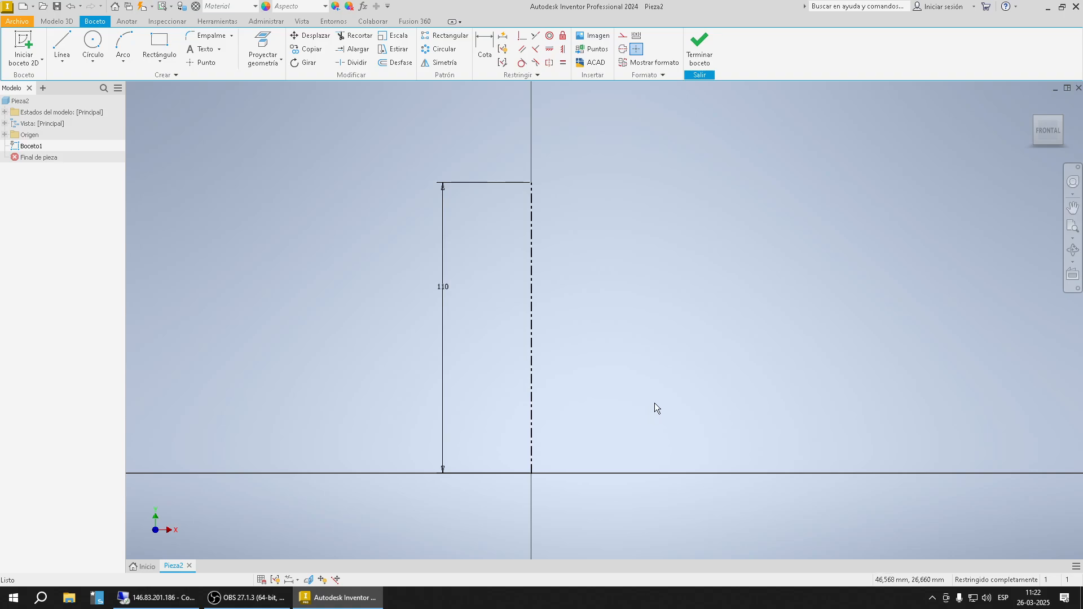
Step: Read the S03.A00 notes on creating the revolution axis line and forcing its first point to stay immobile
{"action": "left_click", "coordinate": [158, 598]}
{"action": "left_click", "coordinate": [215, 605]}
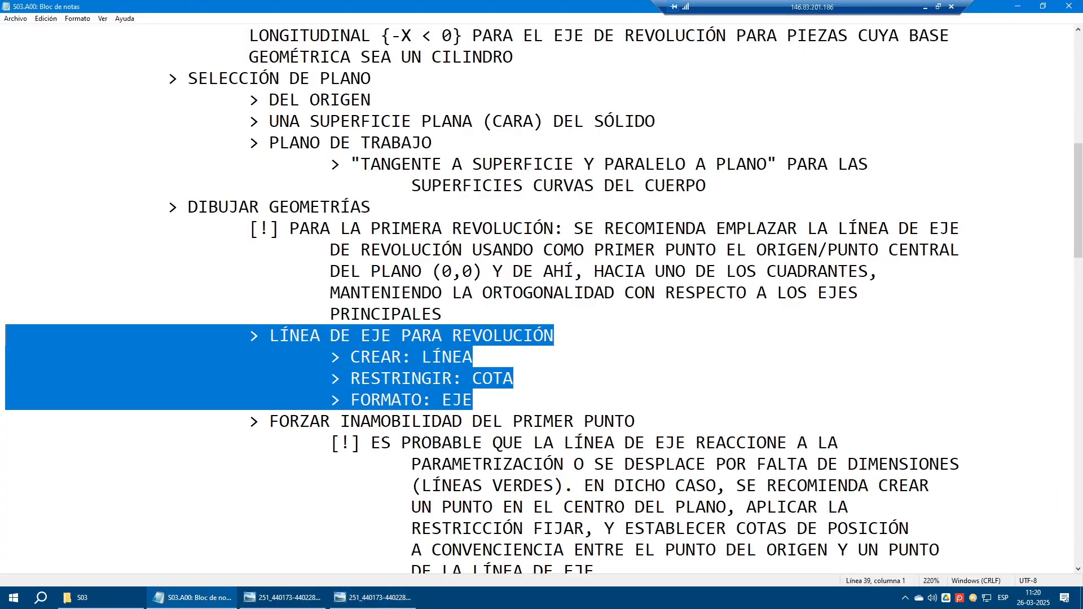
{"action": "left_click_drag", "start_coordinate": [480, 400], "coordinate": [28, 357]}
{"action": "scroll", "coordinate": [29, 357], "scroll_direction": "down", "scroll_amount": 3}
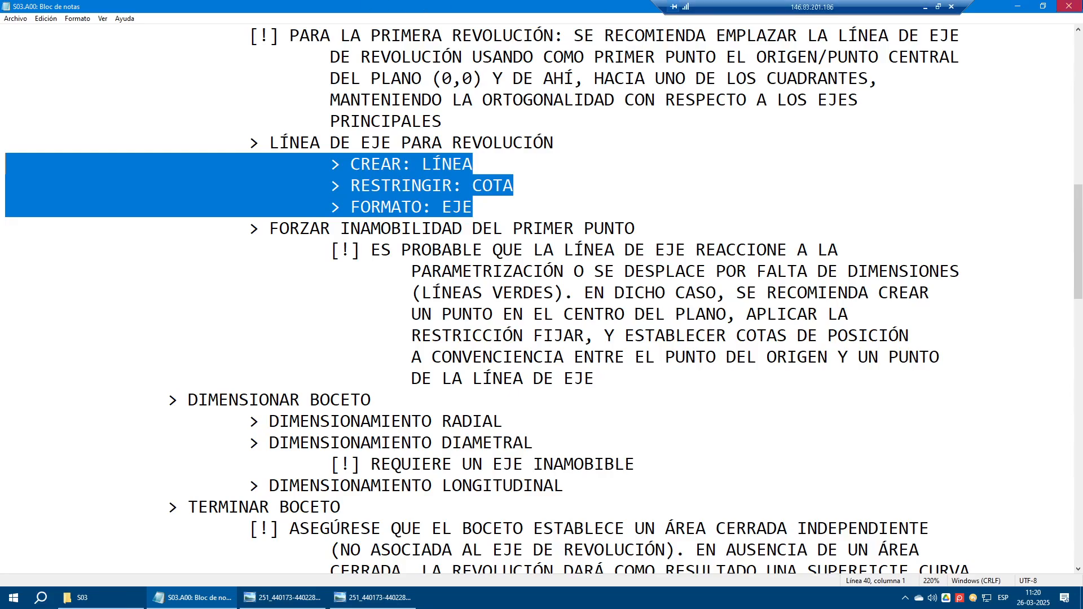
{"action": "left_click", "coordinate": [926, 10]}
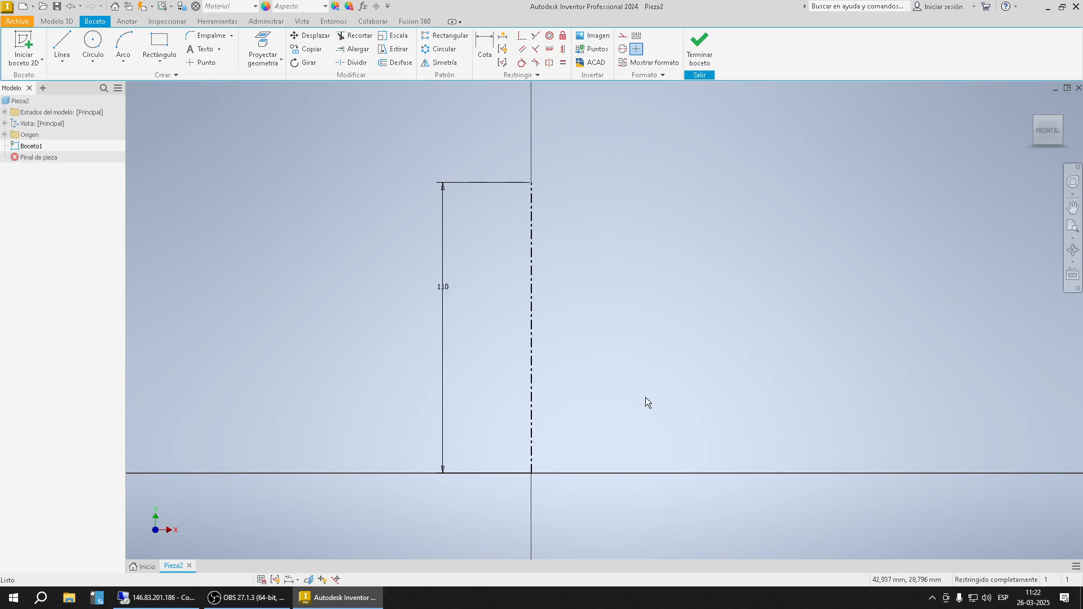
Step: Place a sketch point in the empty area to the left of the centerline and apply the Fix constraint to it
{"action": "scroll", "coordinate": [456, 290], "scroll_direction": "up", "scroll_amount": 3}
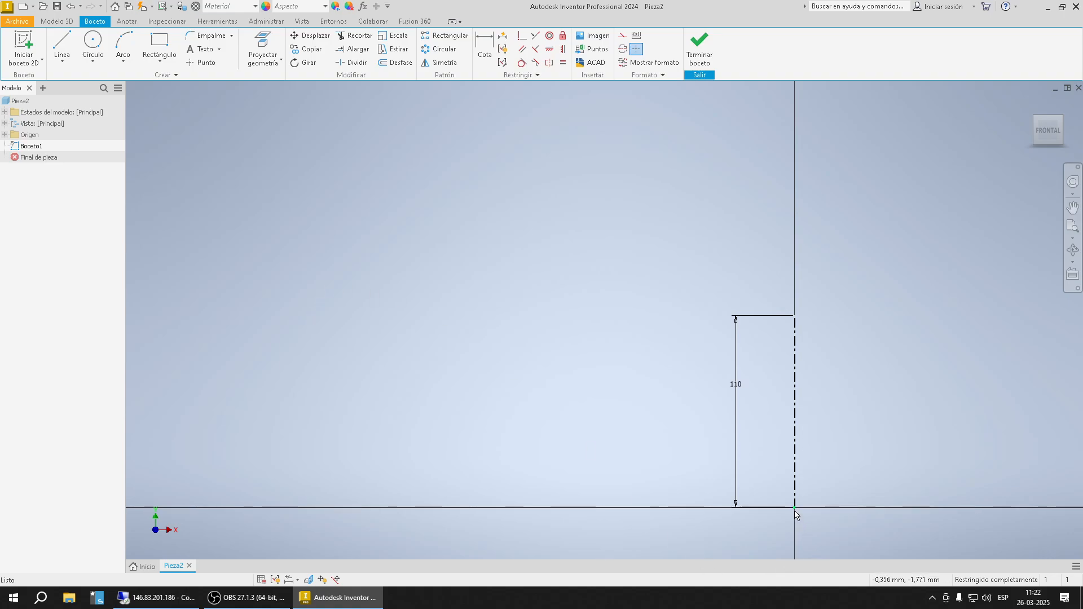
{"action": "key", "text": "ctrl"}
{"action": "key", "text": "ctrl"}
{"action": "mouse_move", "coordinate": [812, 529]}
{"action": "left_click", "coordinate": [209, 66]}
{"action": "left_click", "coordinate": [403, 337]}
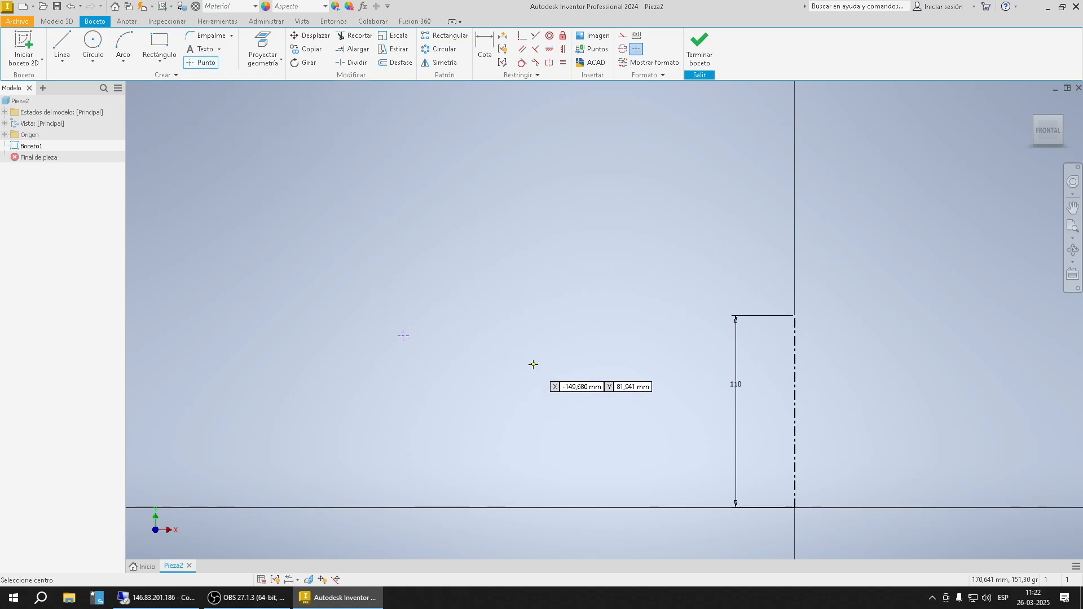
{"action": "key", "text": "Escape"}
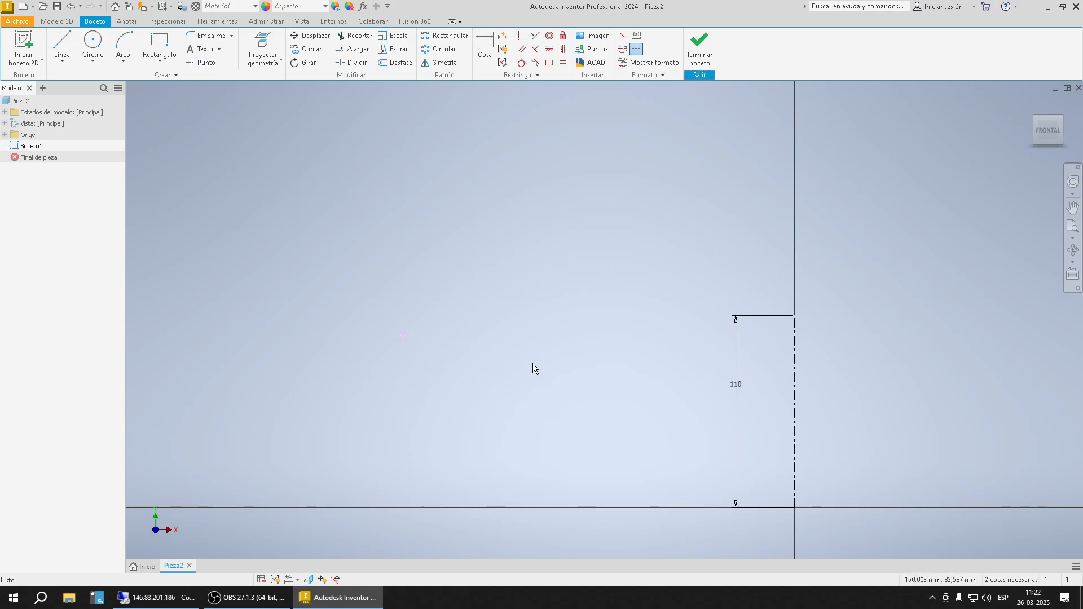
{"action": "left_click_drag", "start_coordinate": [489, 404], "coordinate": [294, 213]}
{"action": "left_click_drag", "start_coordinate": [358, 290], "coordinate": [484, 405]}
{"action": "left_click", "coordinate": [563, 35]}
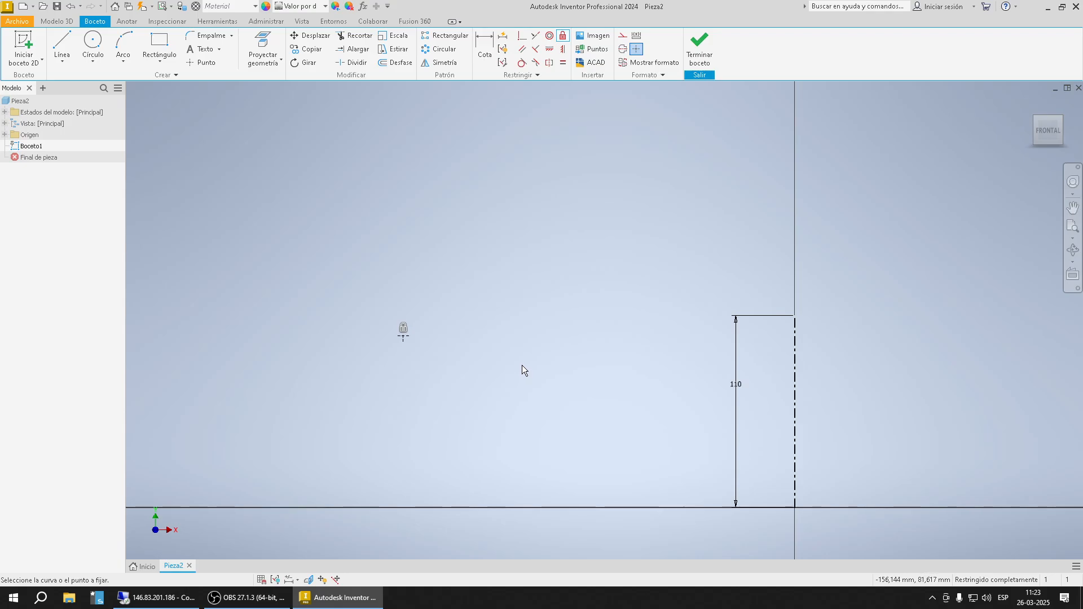
Step: Draw a vertical line about 100 mm long upward from the fixed point and convert it to a centerline
{"action": "left_click", "coordinate": [63, 44]}
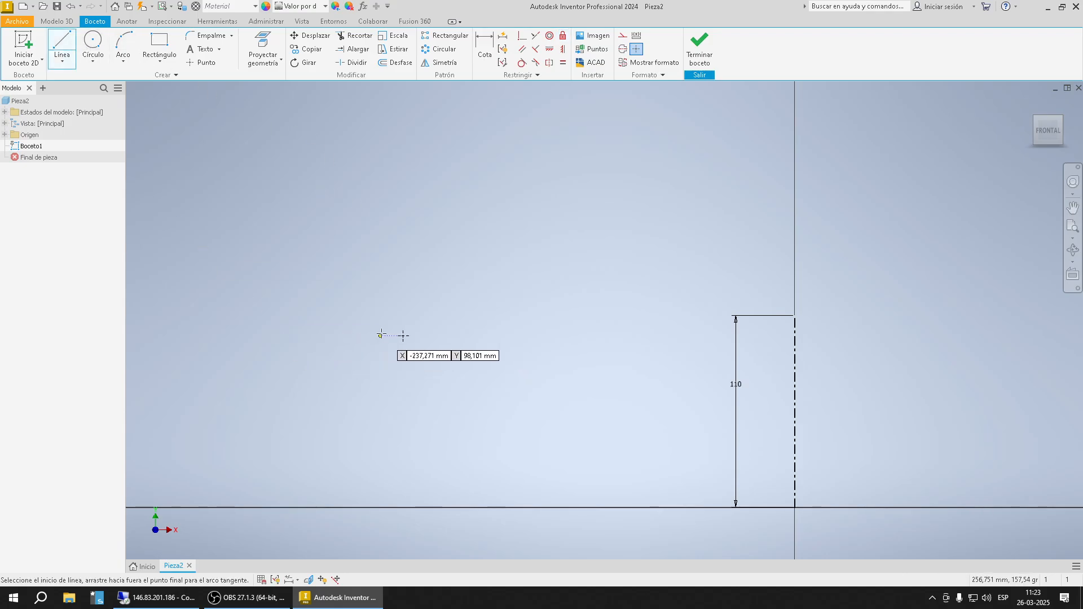
{"action": "left_click", "coordinate": [403, 337]}
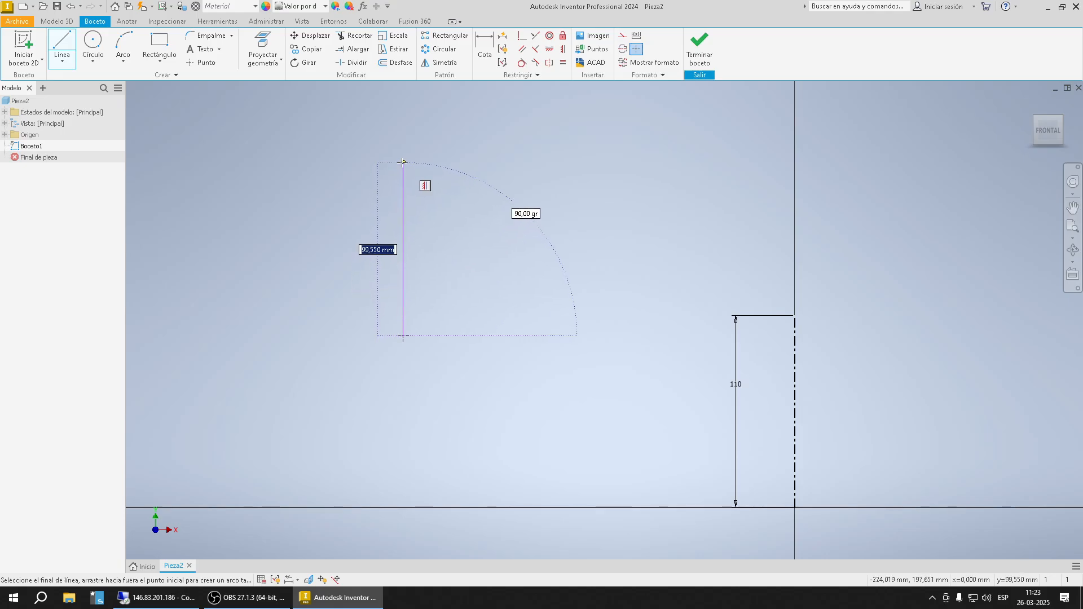
{"action": "left_click", "coordinate": [403, 163]}
{"action": "key", "text": "Escape"}
{"action": "left_click", "coordinate": [403, 237]}
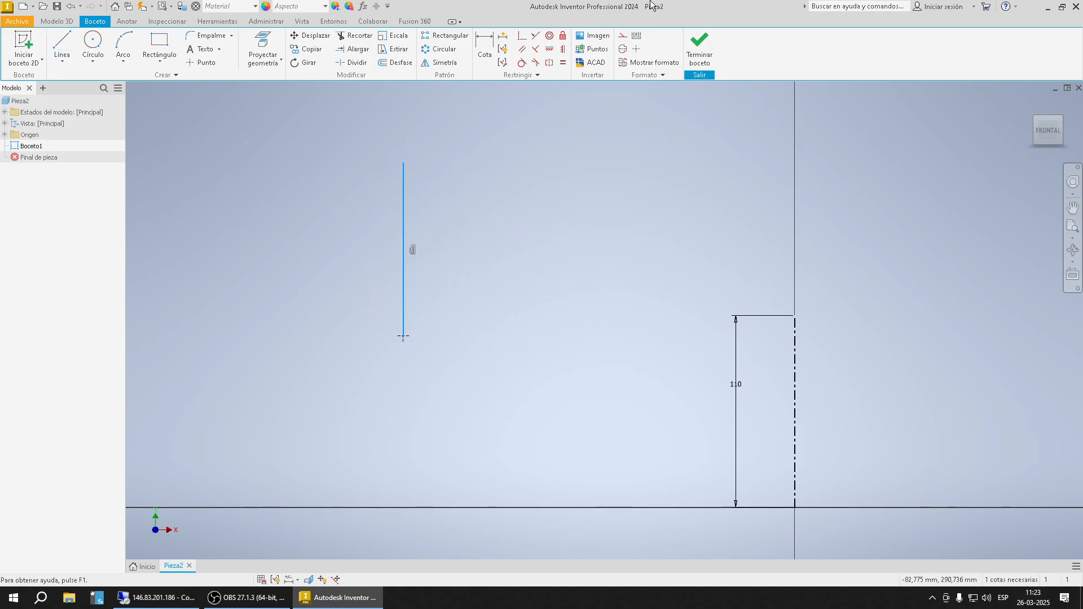
{"action": "left_click", "coordinate": [623, 49]}
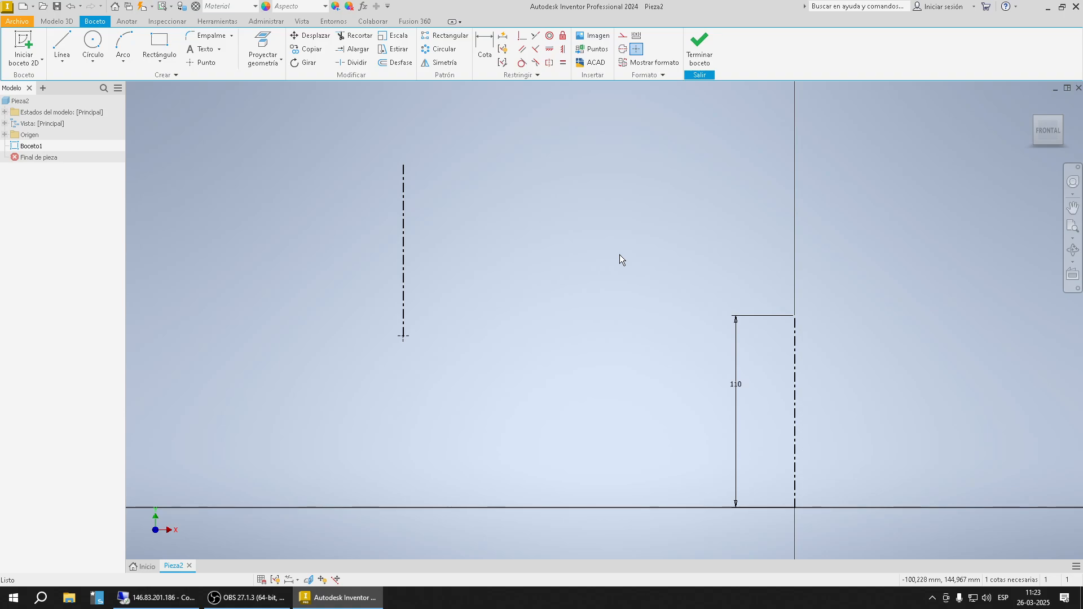
Step: Delete the practice centerline and its fixed point, keeping the 110 mm axis at the origin
{"action": "left_click_drag", "start_coordinate": [527, 415], "coordinate": [253, 118]}
{"action": "key", "text": "Delete"}
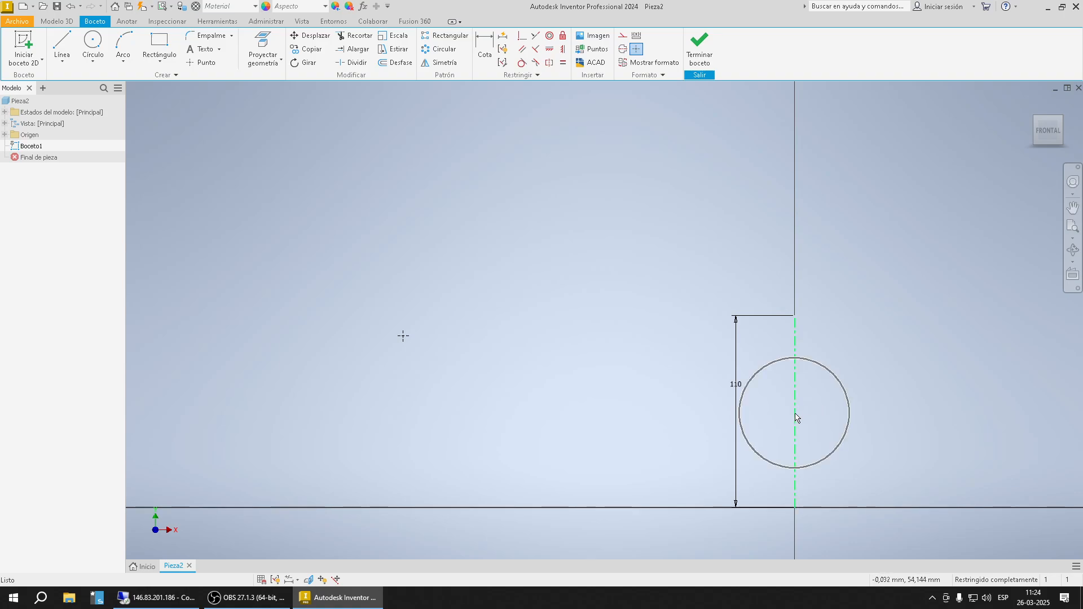
{"action": "left_click_drag", "start_coordinate": [408, 378], "coordinate": [357, 314]}
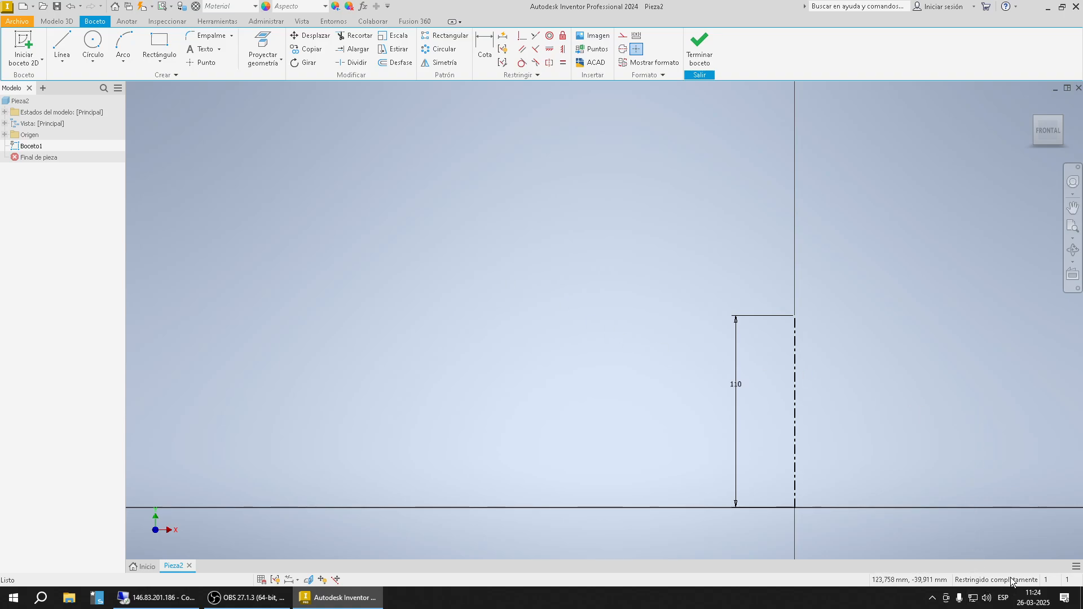
{"action": "scroll", "coordinate": [882, 489], "scroll_direction": "up", "scroll_amount": 3}
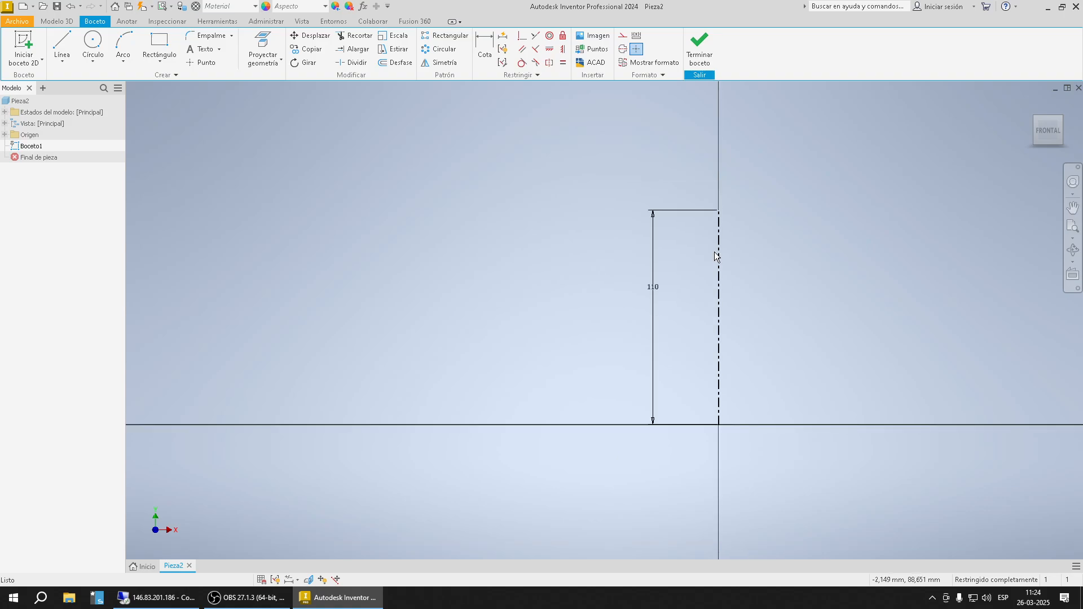
{"action": "scroll", "coordinate": [712, 262], "scroll_direction": "down", "scroll_amount": 3}
{"action": "scroll", "coordinate": [608, 180], "scroll_direction": "up", "scroll_amount": 3}
{"action": "scroll", "coordinate": [507, 122], "scroll_direction": "down", "scroll_amount": 3}
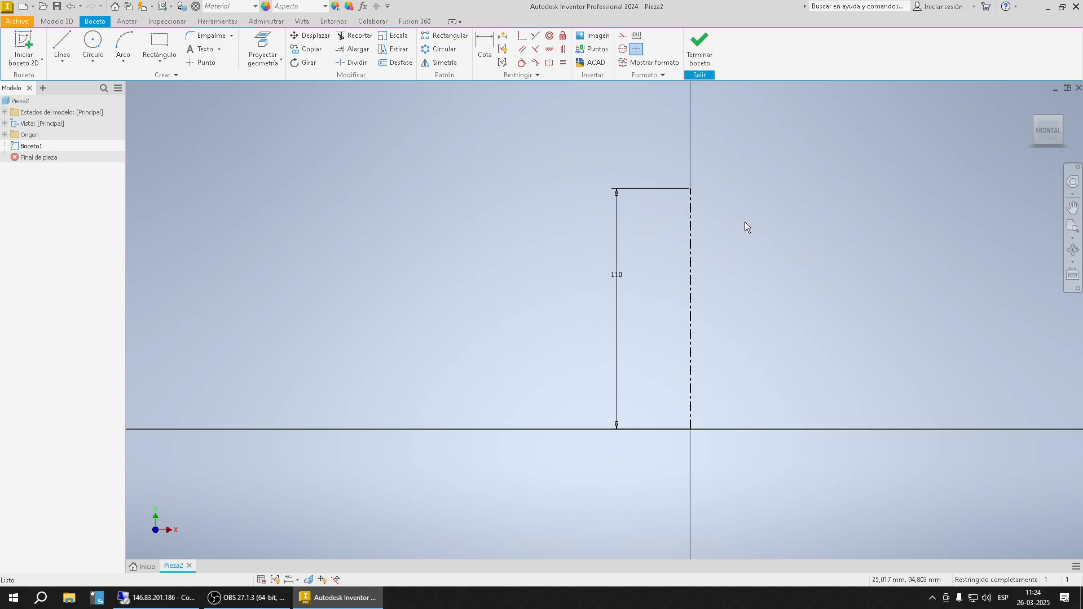
{"action": "scroll", "coordinate": [655, 227], "scroll_direction": "down", "scroll_amount": 3}
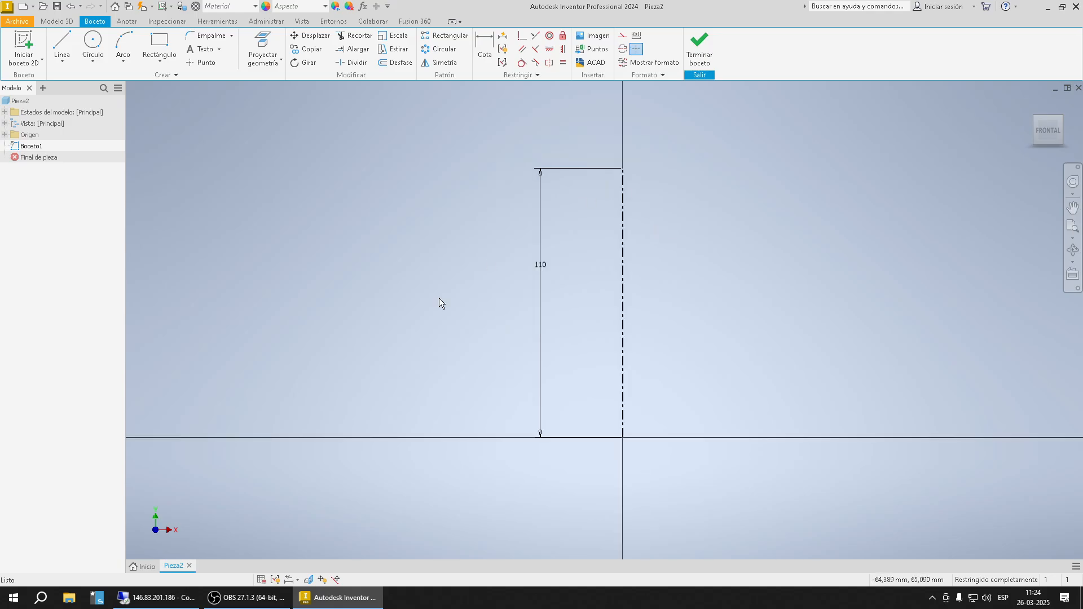
Step: Read the sketch dimensioning section of the S03.A00 notes, covering radial, diametral and longitudinal dimensions
{"action": "left_click", "coordinate": [195, 601]}
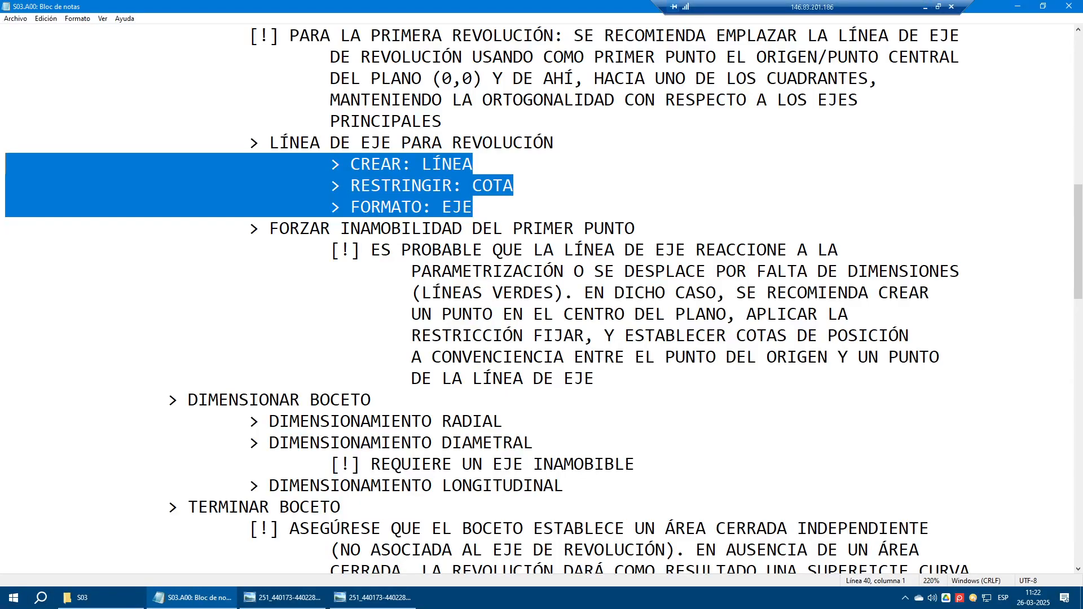
{"action": "scroll", "coordinate": [539, 299], "scroll_direction": "down", "scroll_amount": 2}
{"action": "scroll", "coordinate": [539, 299], "scroll_direction": "up", "scroll_amount": 2}
{"action": "scroll", "coordinate": [539, 299], "scroll_direction": "down", "scroll_amount": 1}
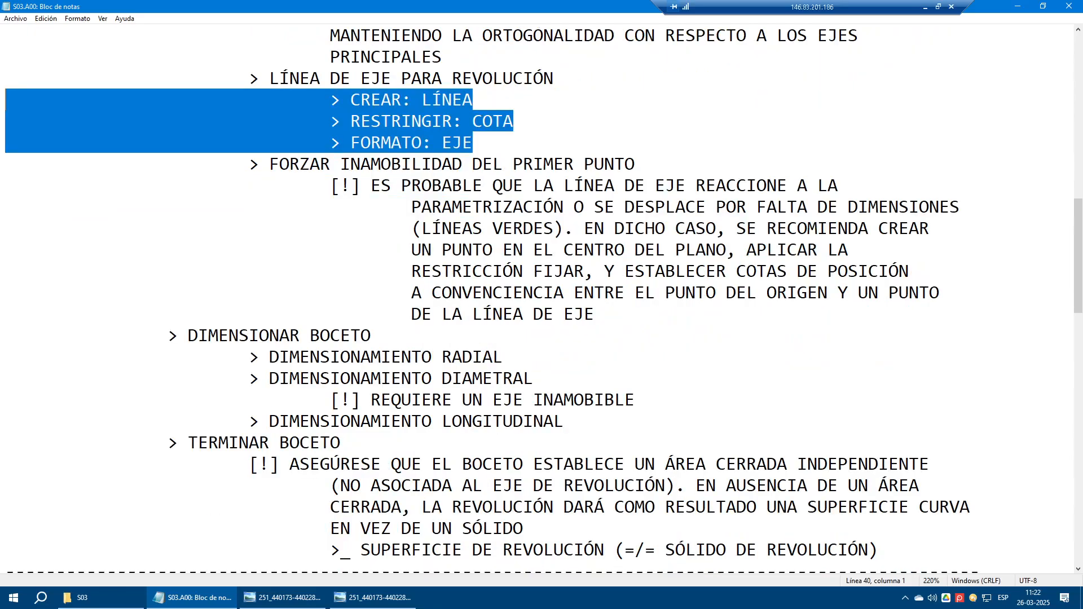
{"action": "left_click_drag", "start_coordinate": [566, 422], "coordinate": [7, 334]}
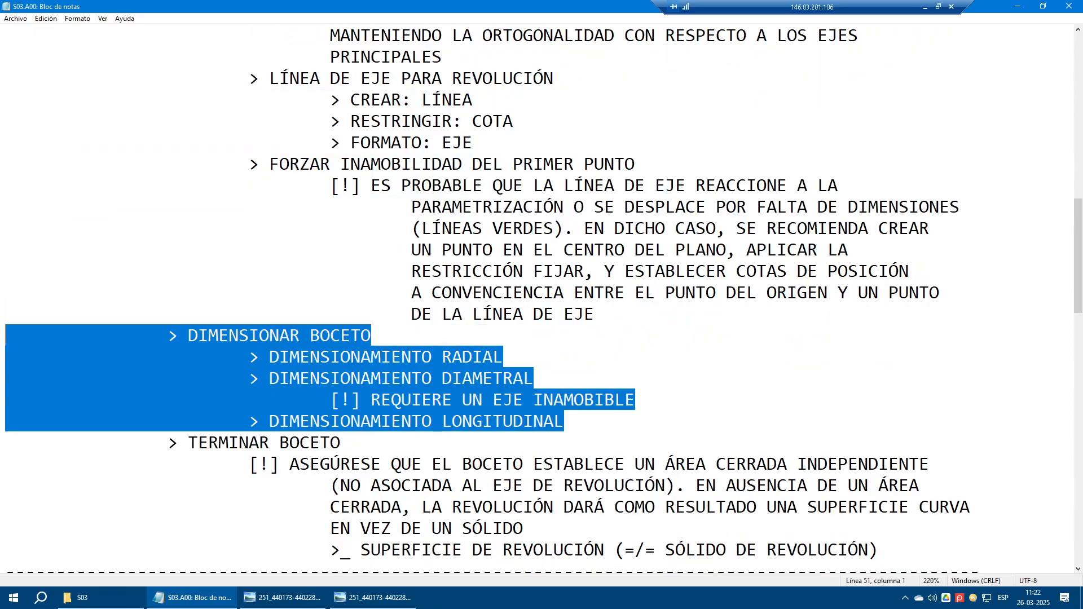
{"action": "left_click", "coordinate": [926, 7]}
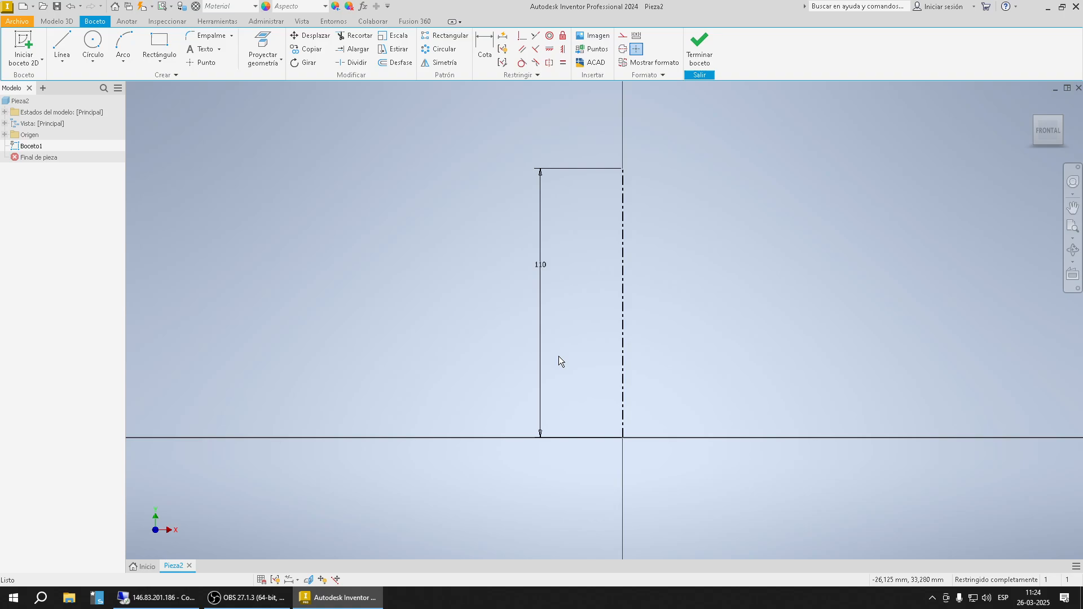
Step: Examine section view A-A and the isometric view in drawing S03_A01, looking at the hatched wall profile, flange and holes
{"action": "left_click", "coordinate": [156, 598]}
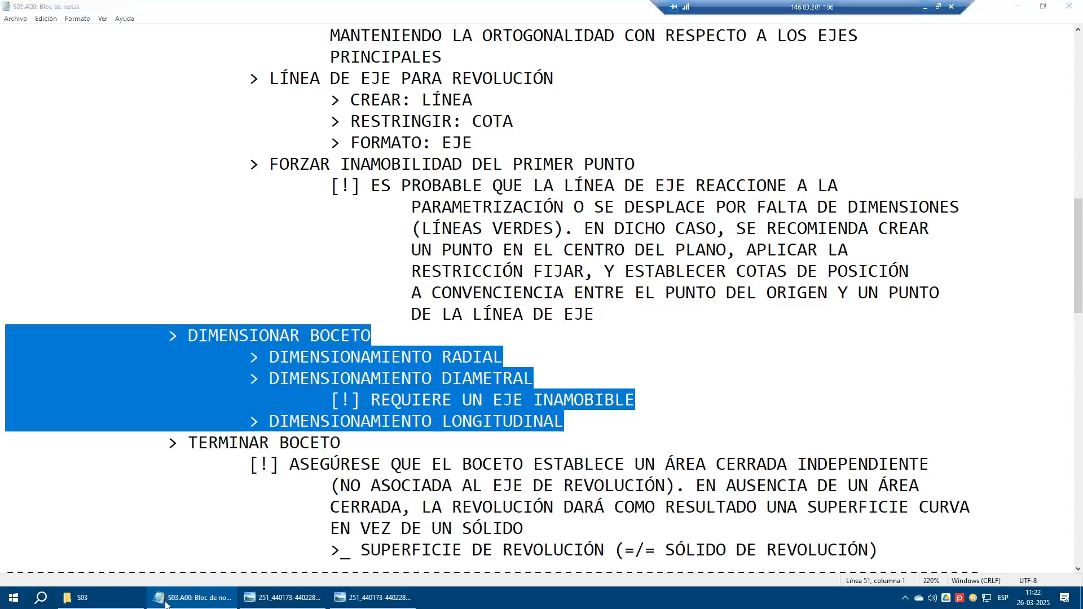
{"action": "left_click", "coordinate": [372, 598]}
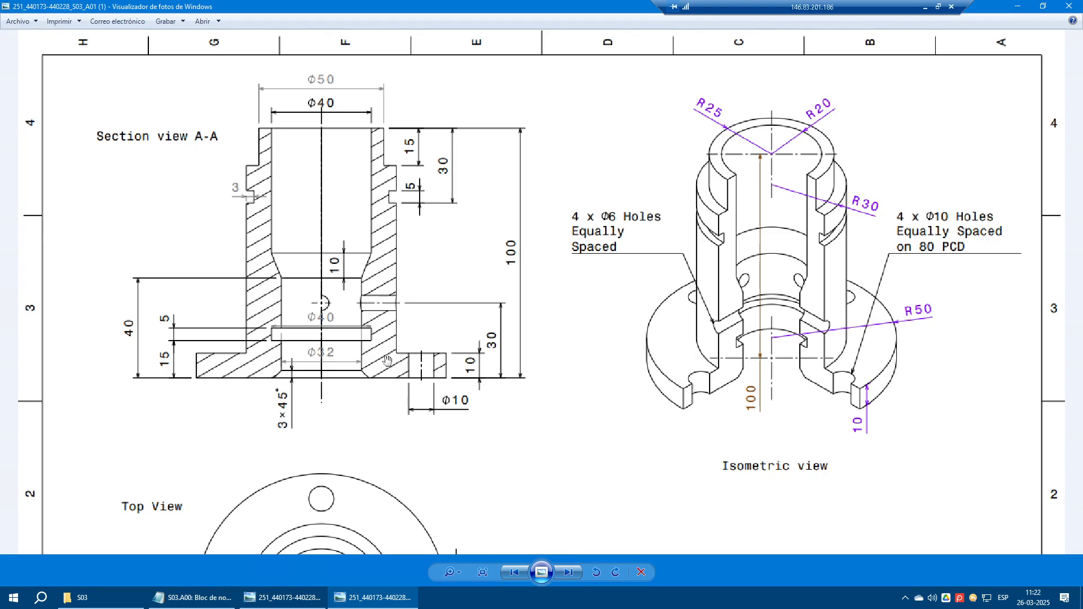
{"action": "left_click", "coordinate": [389, 238]}
{"action": "left_click", "coordinate": [388, 370]}
{"action": "left_click", "coordinate": [381, 279]}
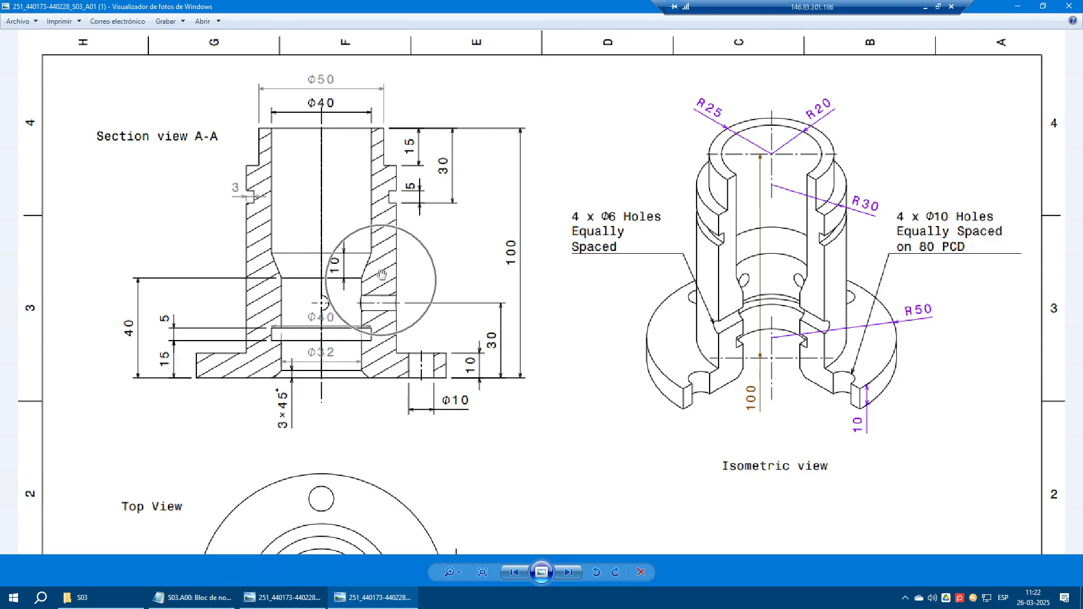
{"action": "left_click", "coordinate": [388, 156]}
{"action": "left_click", "coordinate": [414, 377]}
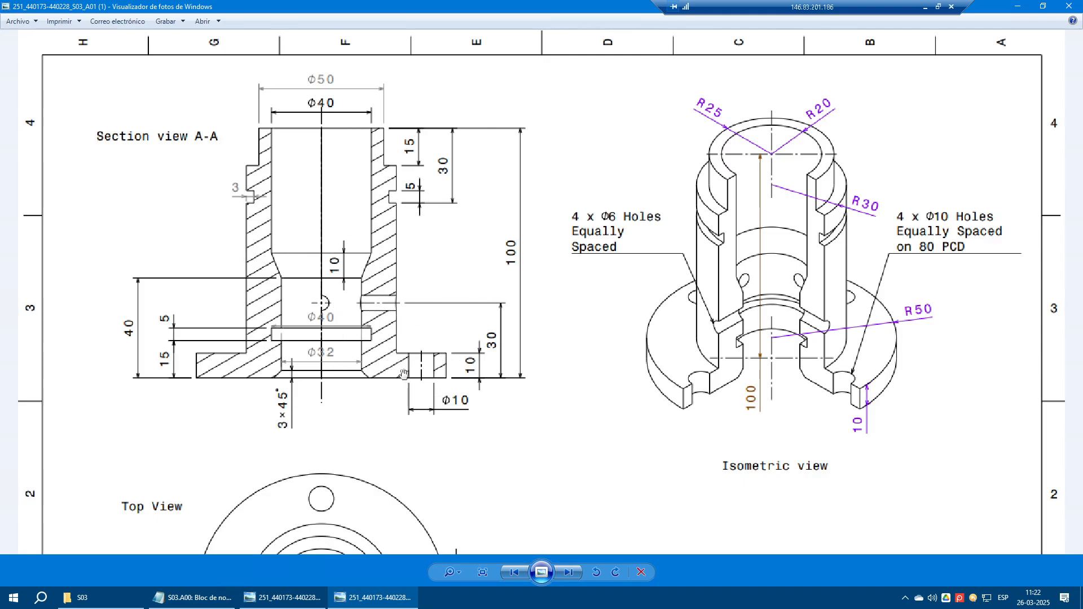
{"action": "left_click", "coordinate": [423, 367]}
{"action": "left_click", "coordinate": [380, 298]}
{"action": "left_click", "coordinate": [832, 313]}
{"action": "left_click", "coordinate": [388, 255]}
{"action": "left_click", "coordinate": [266, 261]}
{"action": "left_click", "coordinate": [393, 219]}
Step: Review the three dimensioning types in the notes and inspect section view A-A of the drawing enlarged
{"action": "left_click", "coordinate": [181, 598]}
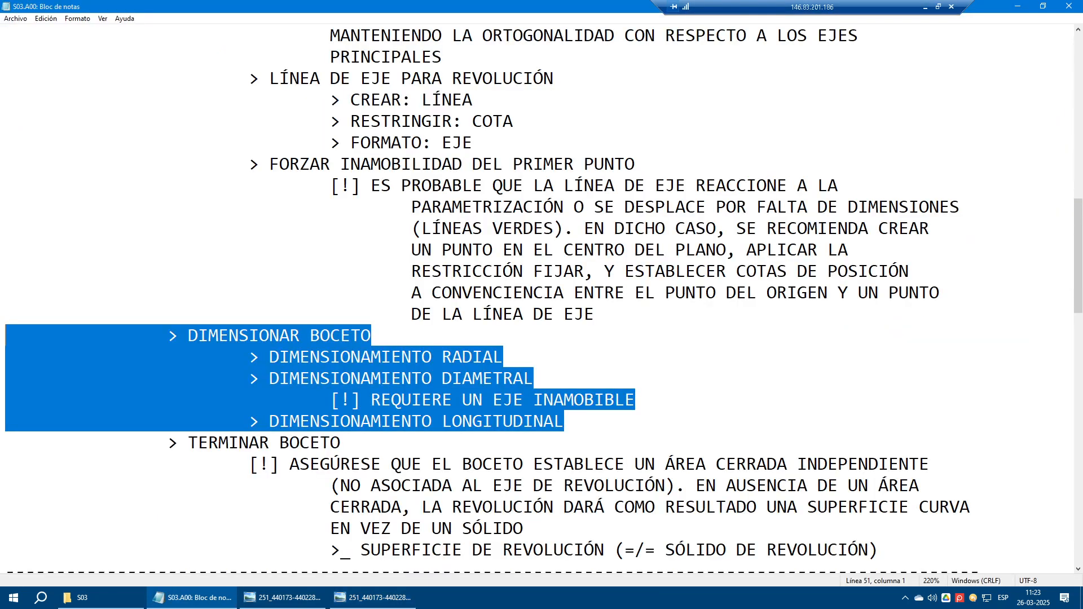
{"action": "left_click_drag", "start_coordinate": [565, 421], "coordinate": [6, 357]}
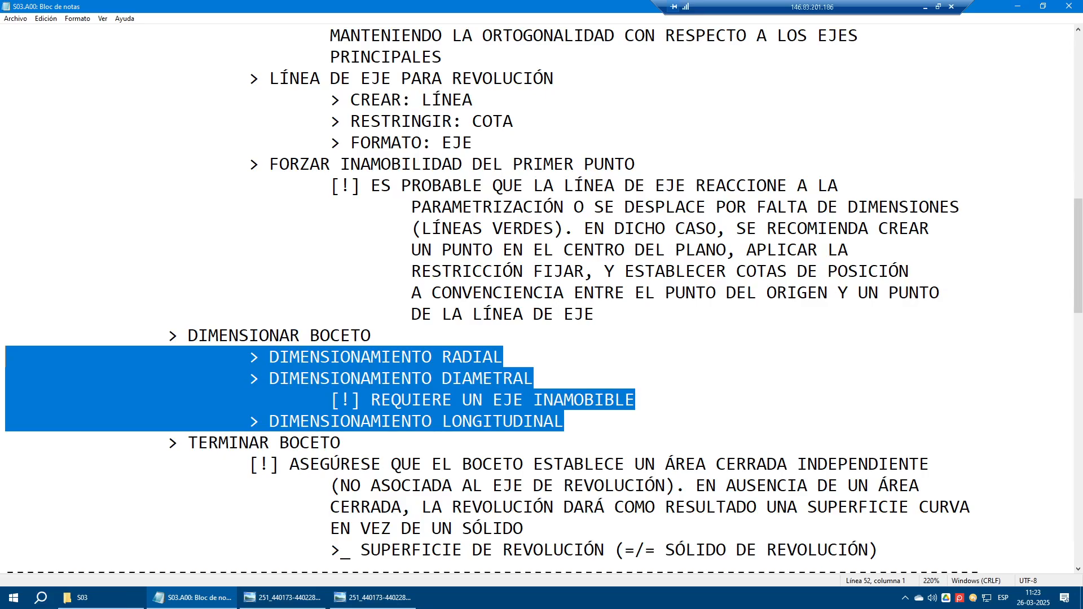
{"action": "left_click", "coordinate": [373, 598]}
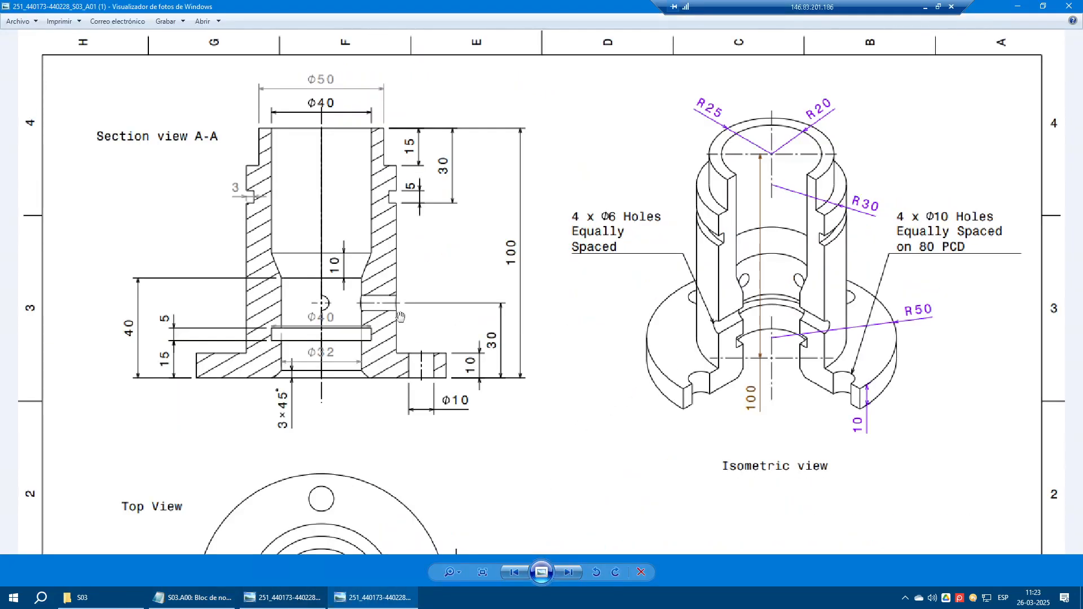
{"action": "scroll", "coordinate": [398, 317], "scroll_direction": "up", "scroll_amount": 2}
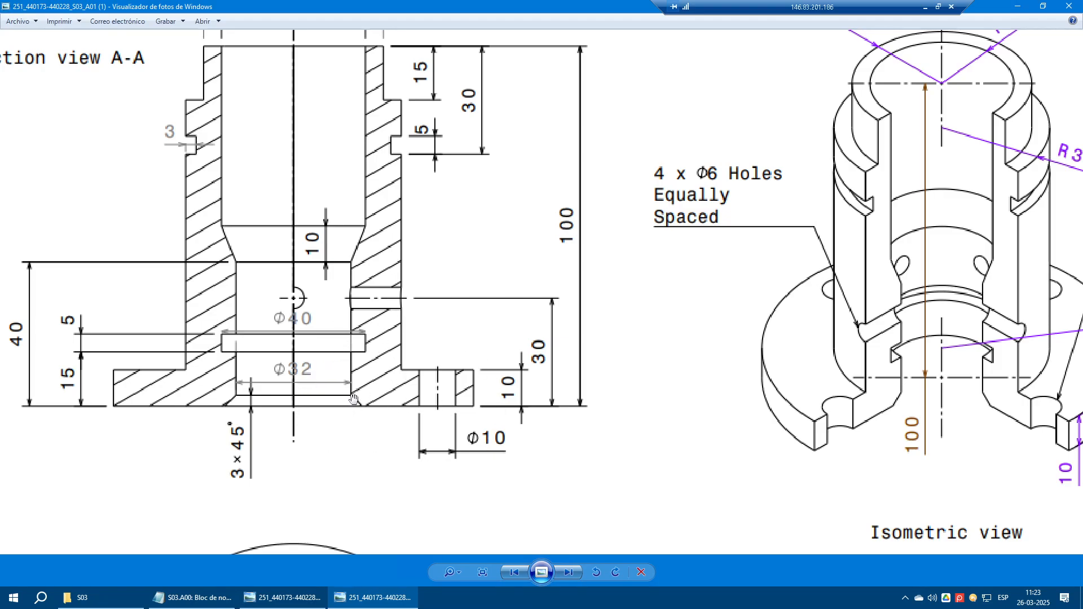
{"action": "key", "text": "ctrl"}
{"action": "scroll", "coordinate": [375, 364], "scroll_direction": "down", "scroll_amount": 1}
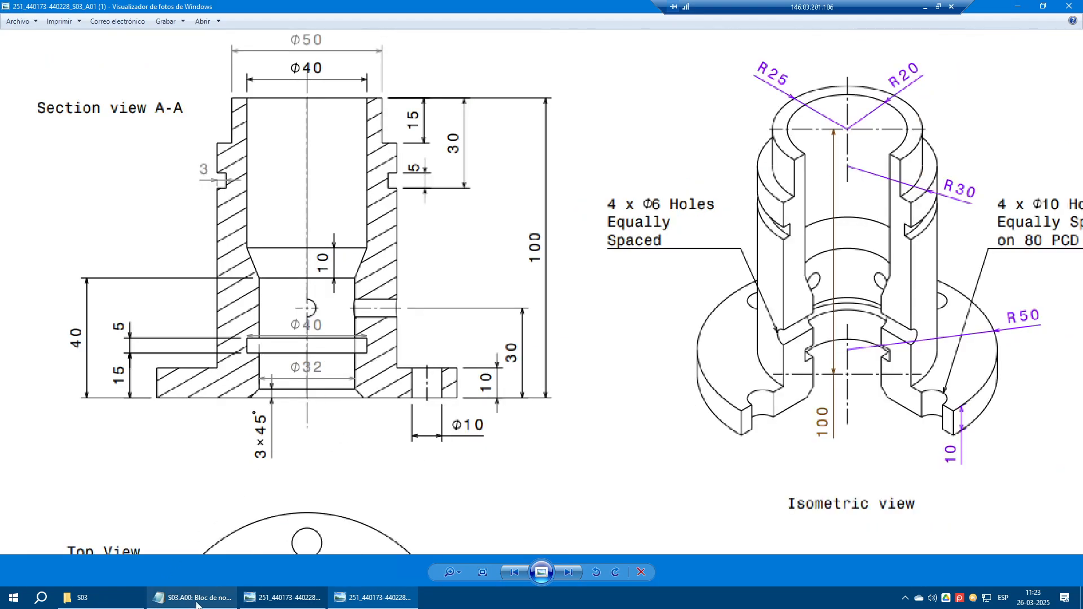
Step: Back in Inventor, sketch the flange outline right of the axis: a base line along the X axis, an edge about 16 mm high and a top line about 25 mm inward
{"action": "left_click", "coordinate": [926, 8]}
{"action": "left_click", "coordinate": [63, 48]}
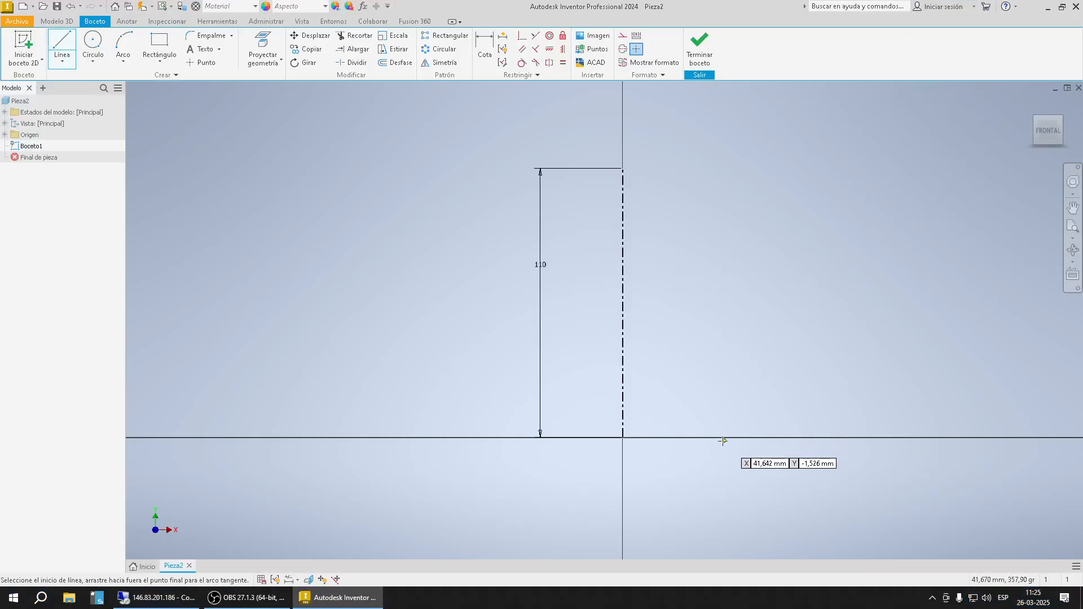
{"action": "left_click", "coordinate": [707, 438]}
{"action": "left_click", "coordinate": [879, 438]}
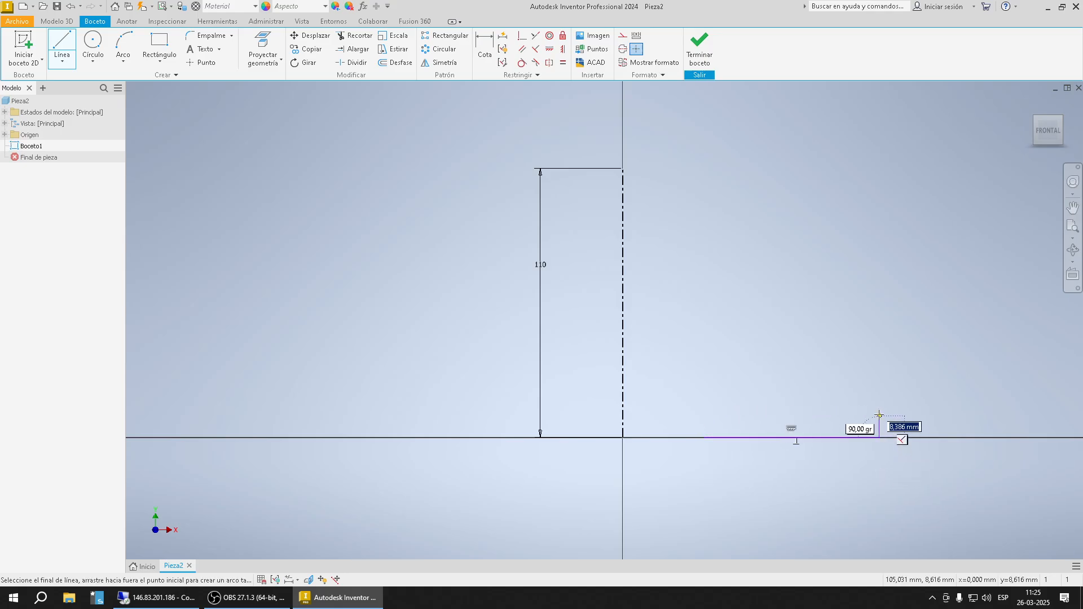
{"action": "left_click", "coordinate": [879, 399]}
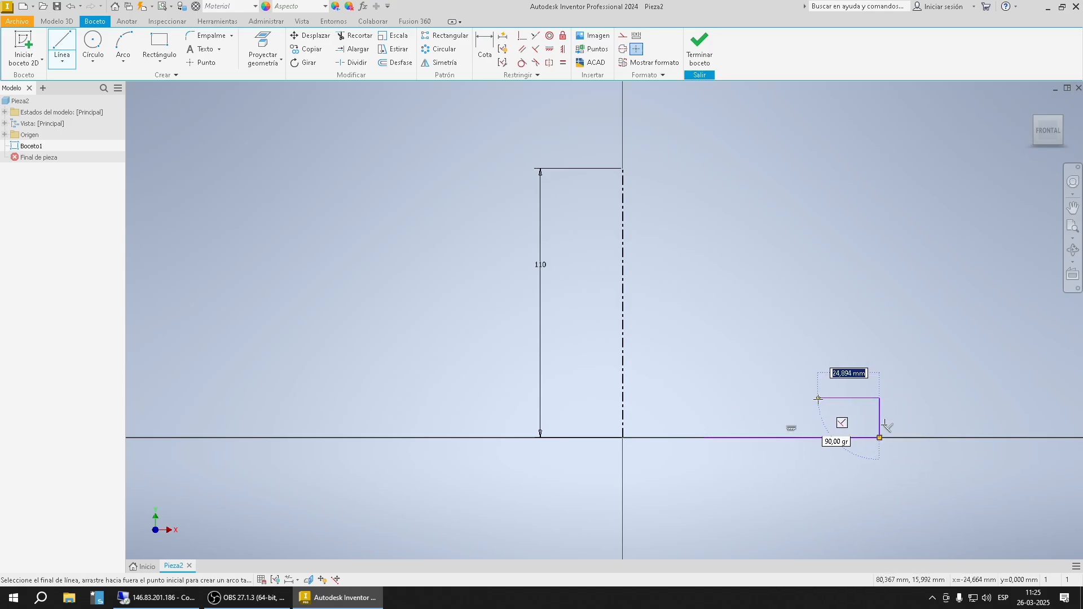
{"action": "left_click", "coordinate": [819, 398]}
{"action": "key", "text": "Escape"}
{"action": "scroll", "coordinate": [756, 325], "scroll_direction": "down", "scroll_amount": 5}
{"action": "scroll", "coordinate": [801, 344], "scroll_direction": "up", "scroll_amount": 6}
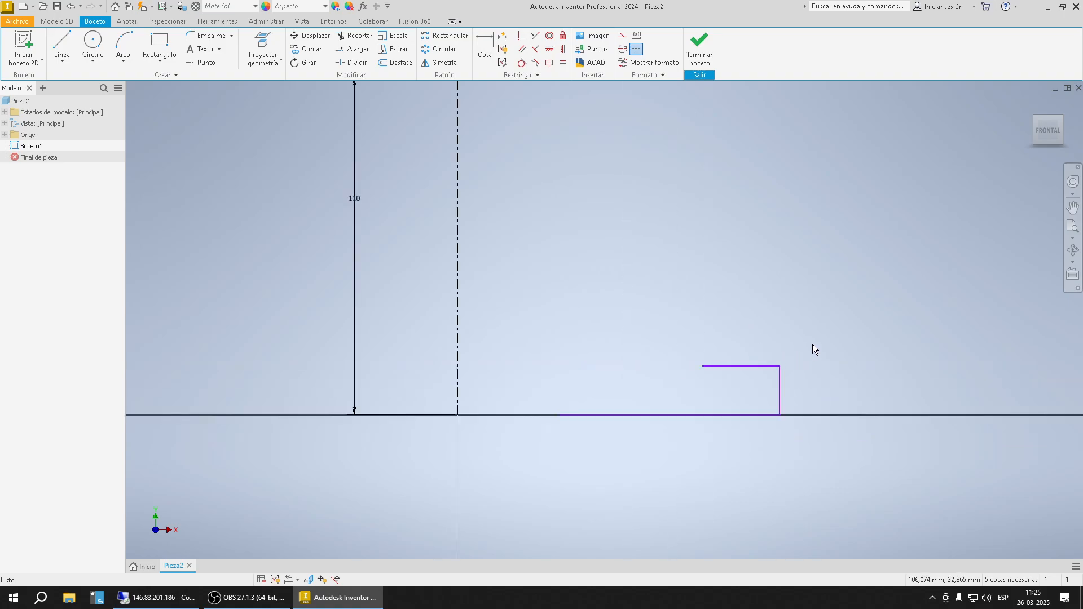
Step: Check the flange's radius and thickness in drawing S03_A01 and return to the sketch
{"action": "left_click", "coordinate": [136, 605]}
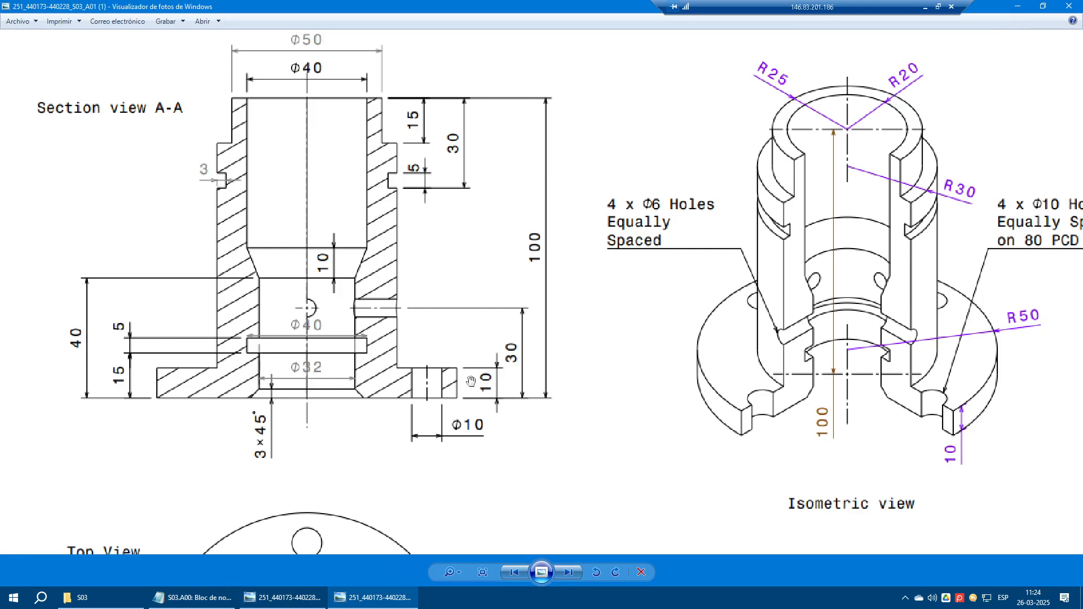
{"action": "key", "text": "ctrl"}
{"action": "key", "text": "ctrl"}
{"action": "key", "text": "ctrl"}
{"action": "key", "text": "ctrl"}
{"action": "left_click", "coordinate": [926, 7]}
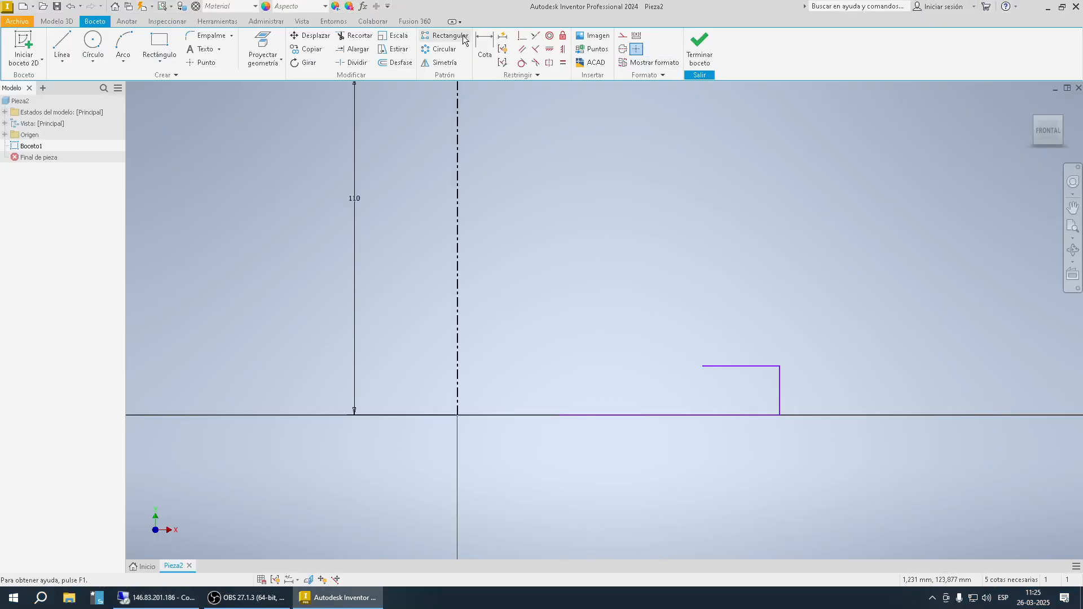
Step: Dimension the height of the flange's outer vertical edge and set it to 10 mm
{"action": "left_click", "coordinate": [484, 45]}
{"action": "left_click", "coordinate": [780, 389]}
{"action": "left_click", "coordinate": [806, 389]}
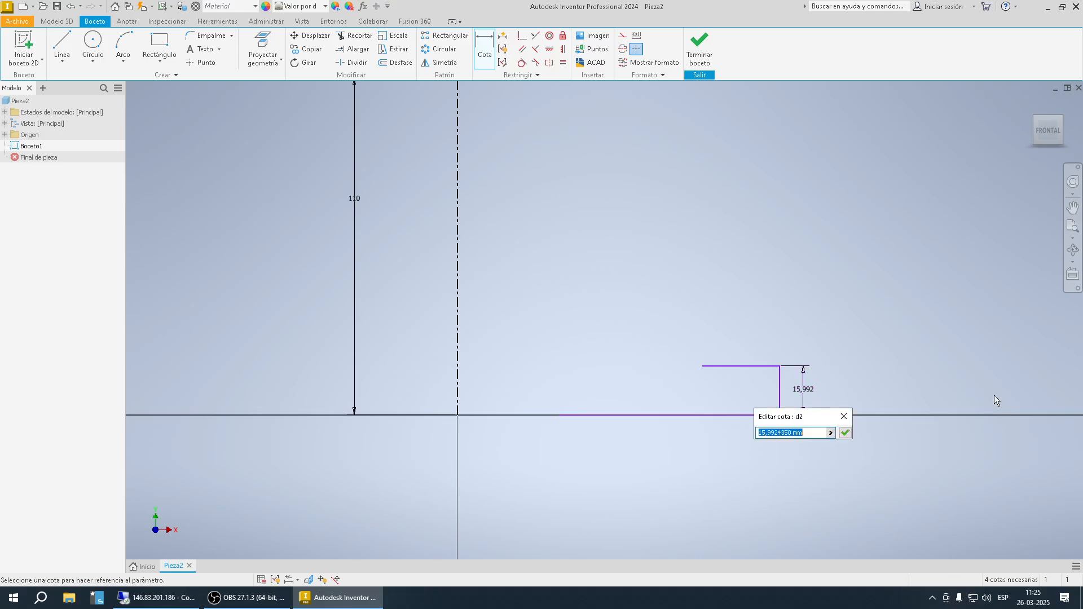
{"action": "type", "text": "10"}
{"action": "key", "text": "Return"}
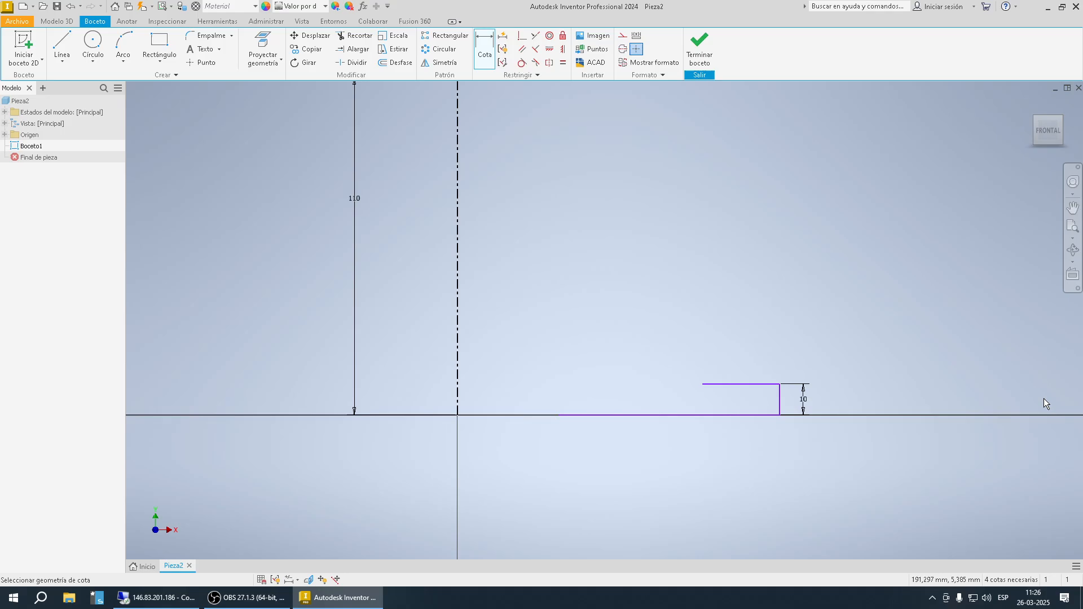
Step: Switch to the S03.A00 notes and review the radial and diametral dimensioning entries, including the fixed-axis requirement
{"action": "left_click", "coordinate": [157, 597]}
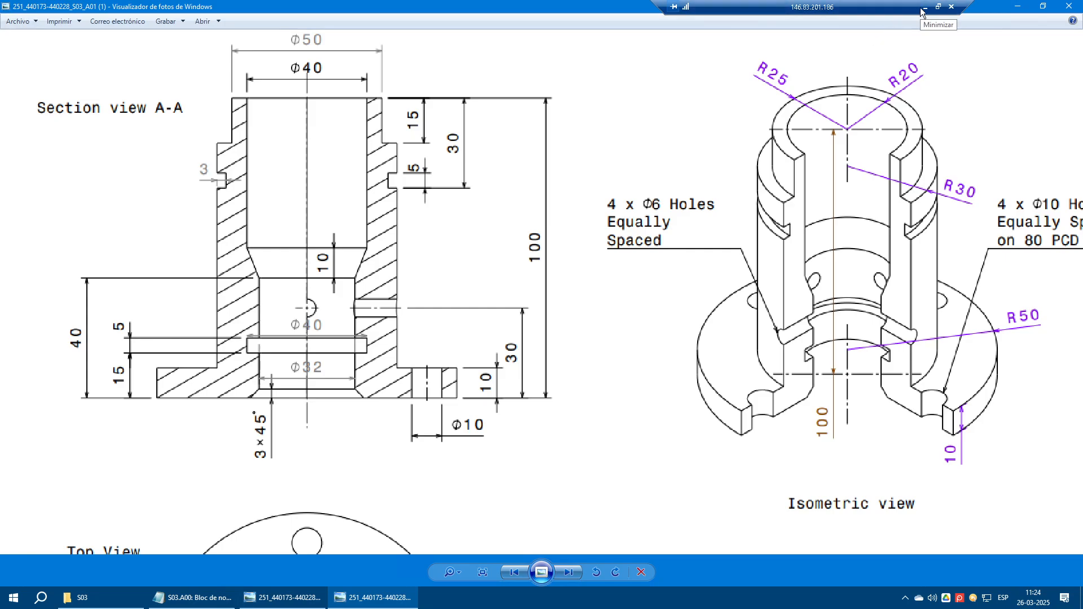
{"action": "left_click", "coordinate": [192, 597]}
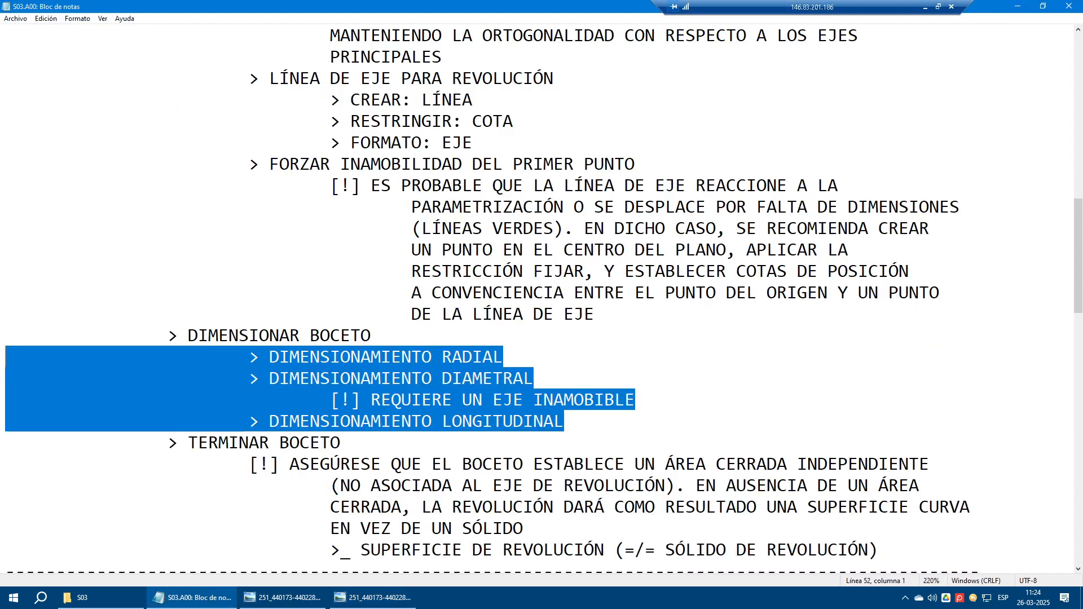
{"action": "left_click_drag", "start_coordinate": [637, 400], "coordinate": [25, 356]}
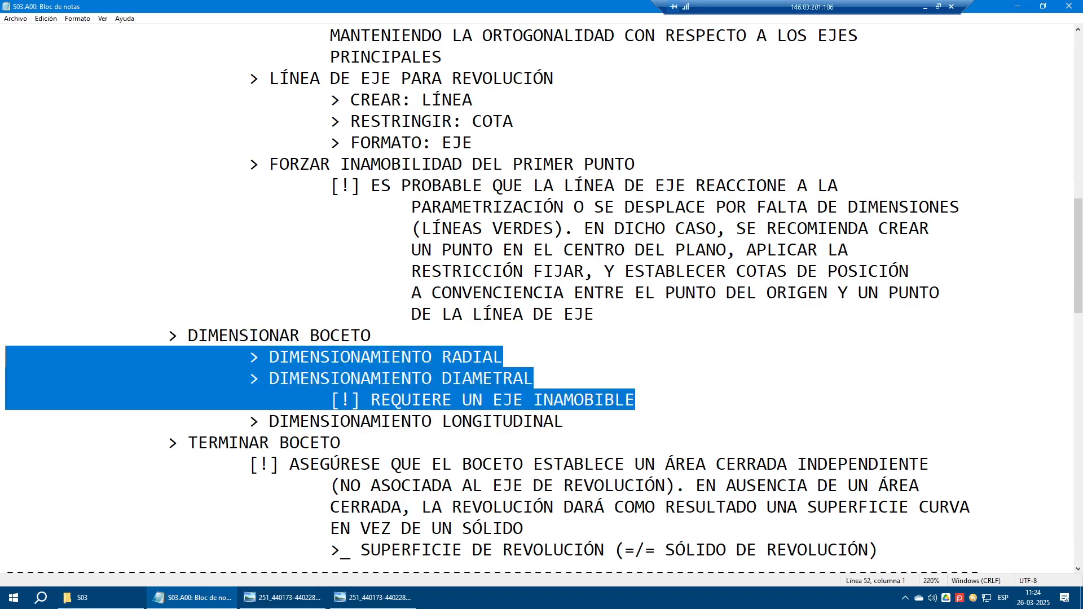
{"action": "left_click_drag", "start_coordinate": [535, 379], "coordinate": [17, 379]}
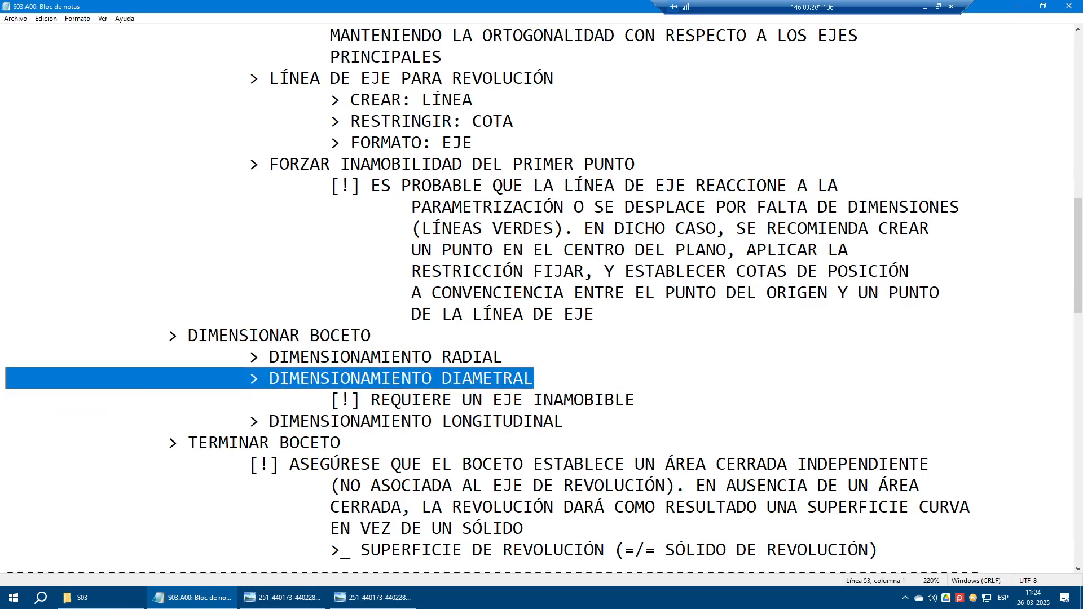
Step: Check the diameter and radius dimensions in section view A-A and the isometric view of drawing S03_A01, and return to the Inventor sketch
{"action": "left_click", "coordinate": [283, 598]}
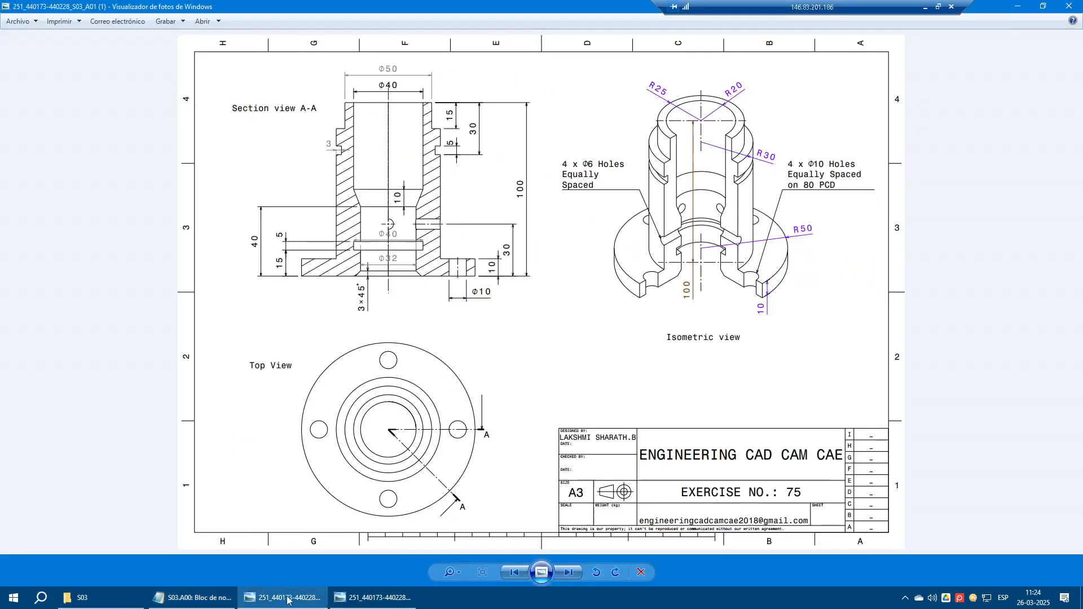
{"action": "scroll", "coordinate": [734, 83], "scroll_direction": "up", "scroll_amount": 3}
{"action": "left_click_drag", "start_coordinate": [362, 85], "coordinate": [392, 114]}
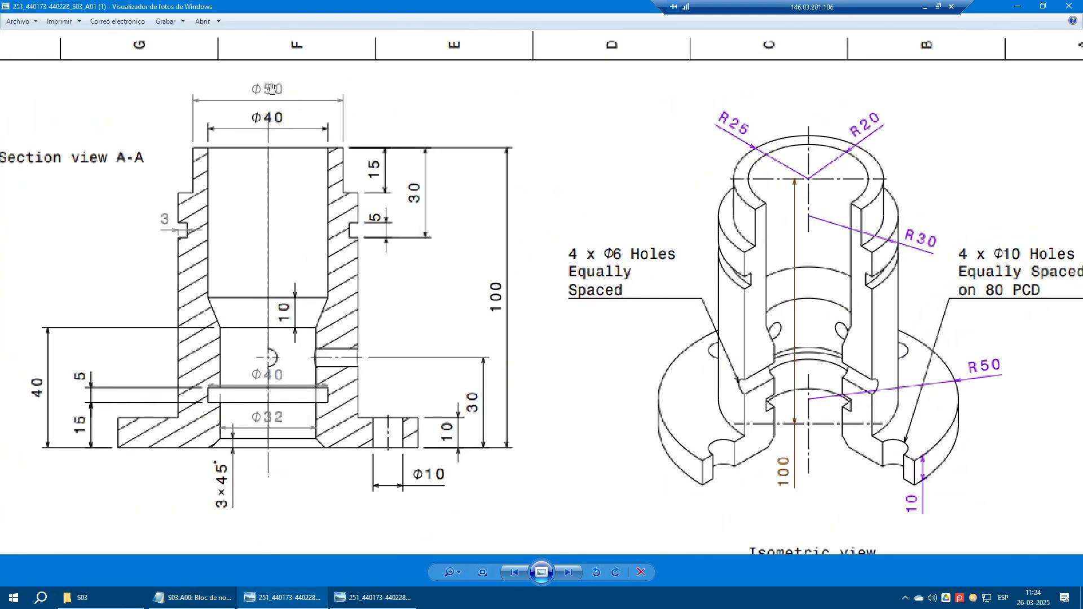
{"action": "key", "text": "ctrl"}
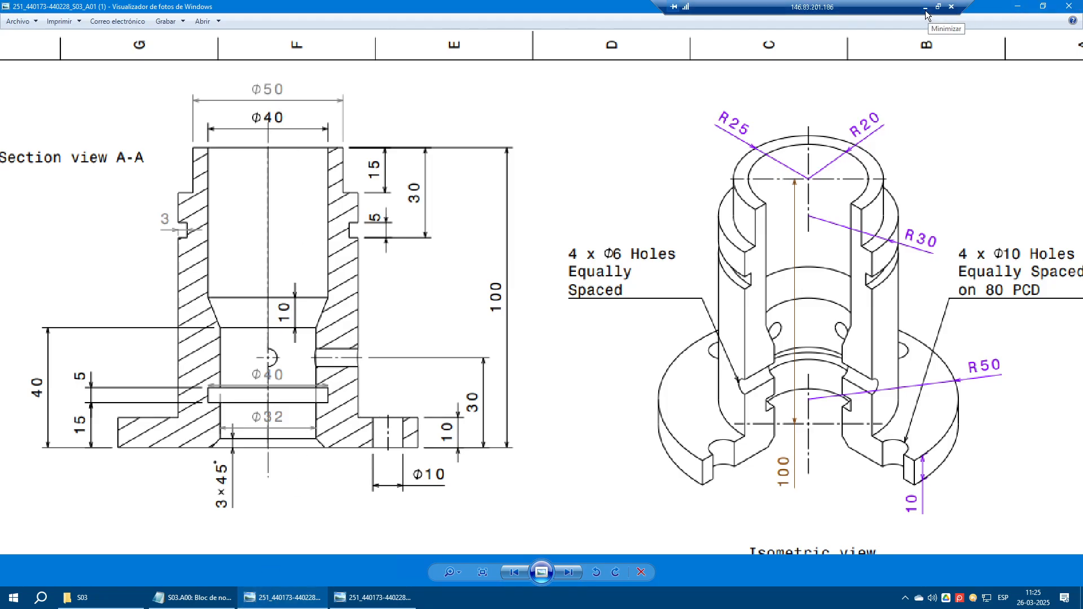
{"action": "left_click_drag", "start_coordinate": [470, 479], "coordinate": [425, 412]}
{"action": "left_click", "coordinate": [947, 300]}
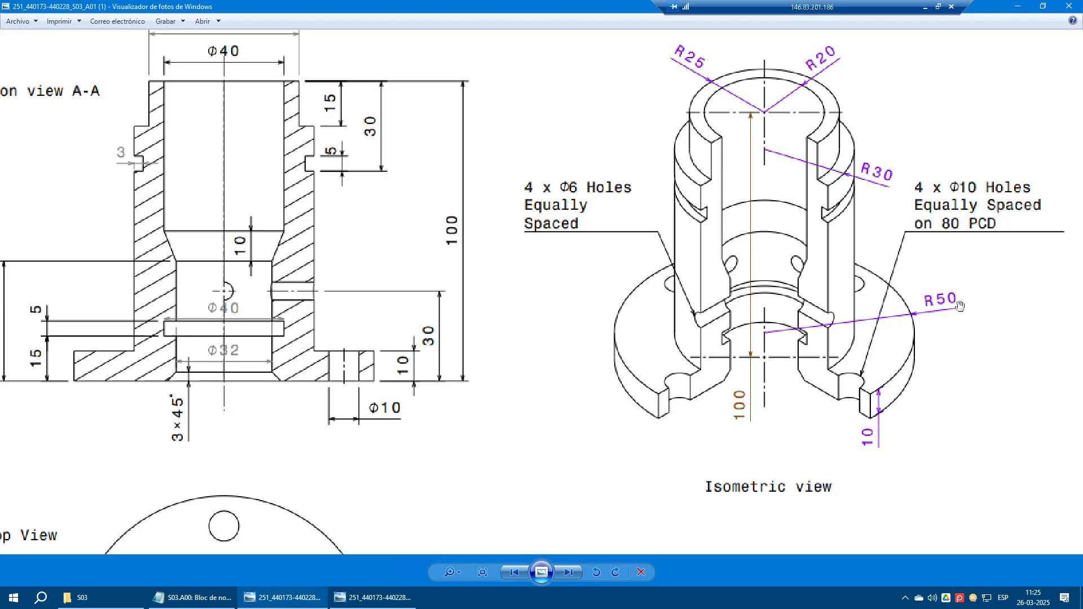
{"action": "left_click", "coordinate": [925, 7]}
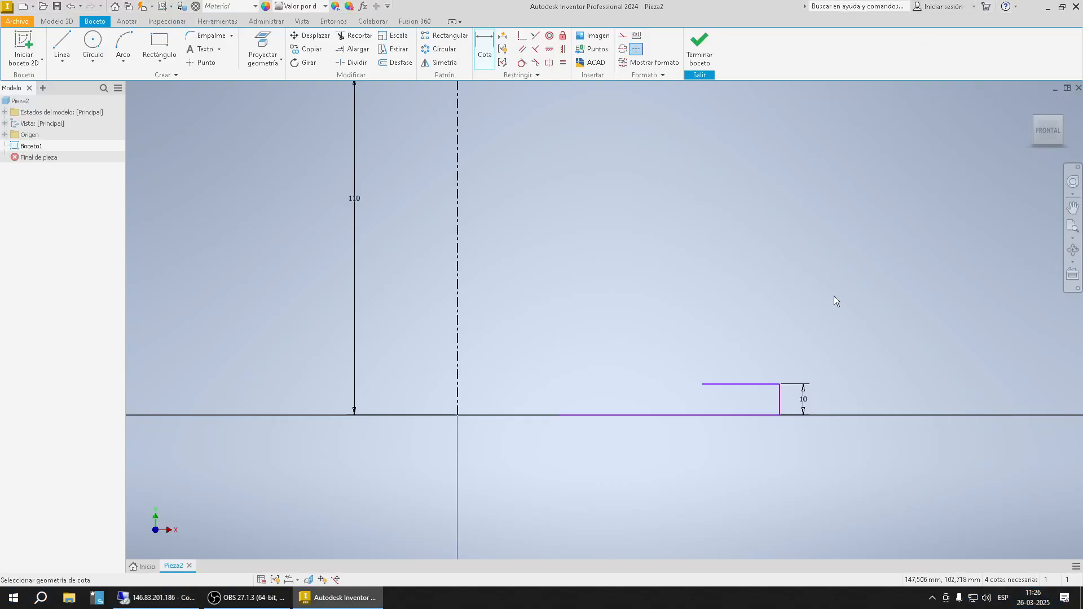
Step: Dimension the flange's outer edge from the centerline as a diameter and set it to 50*2 mm
{"action": "left_click", "coordinate": [491, 51]}
{"action": "left_click", "coordinate": [781, 398]}
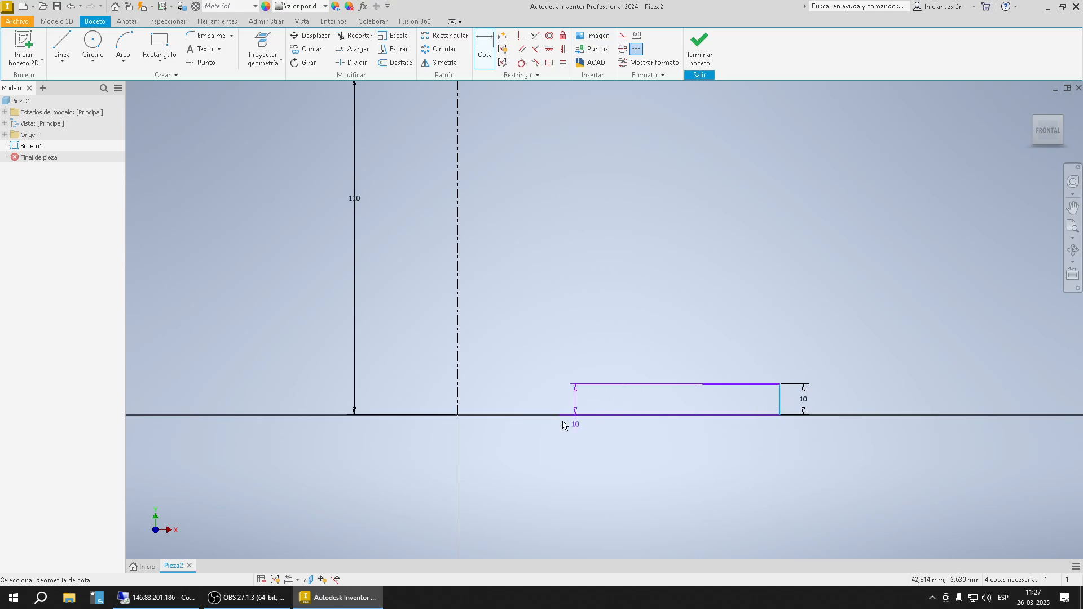
{"action": "left_click", "coordinate": [459, 323]}
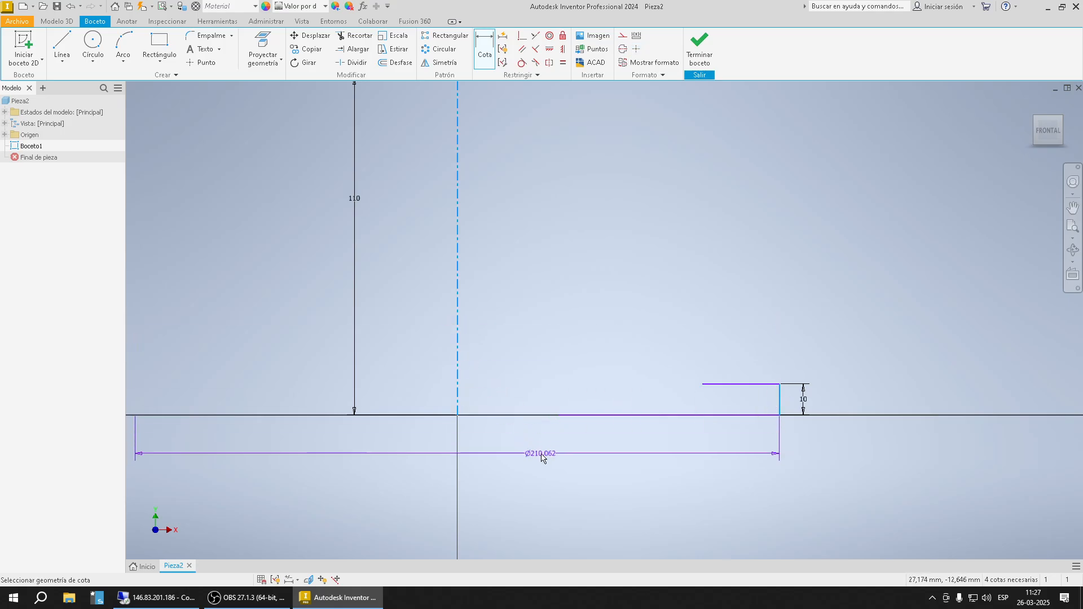
{"action": "left_click", "coordinate": [550, 455]}
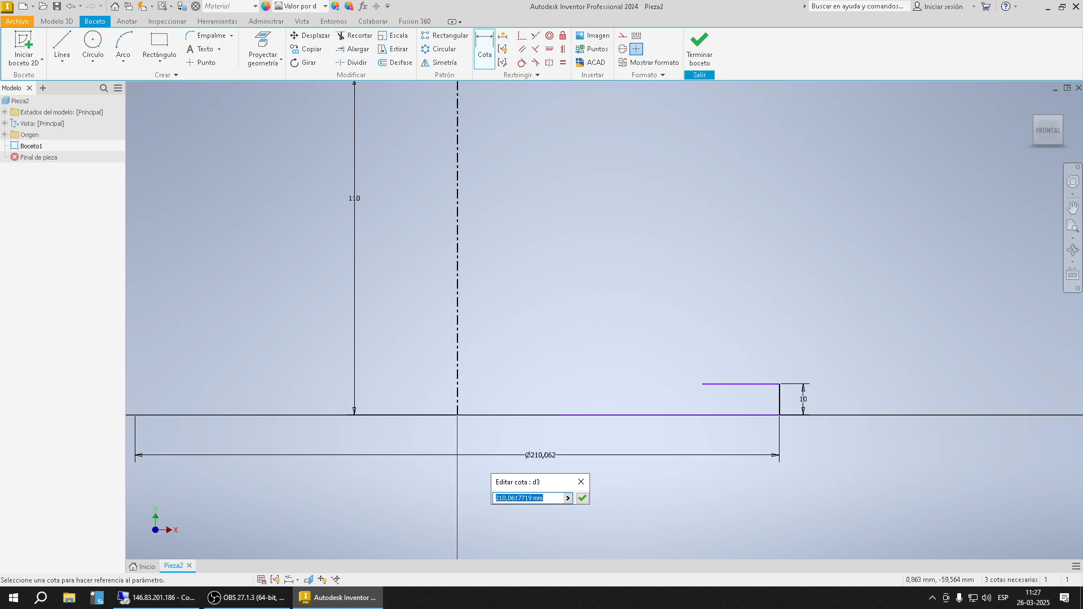
{"action": "key", "text": "BackSpace"}
{"action": "type", "text": "50*2"}
{"action": "key", "text": "Return"}
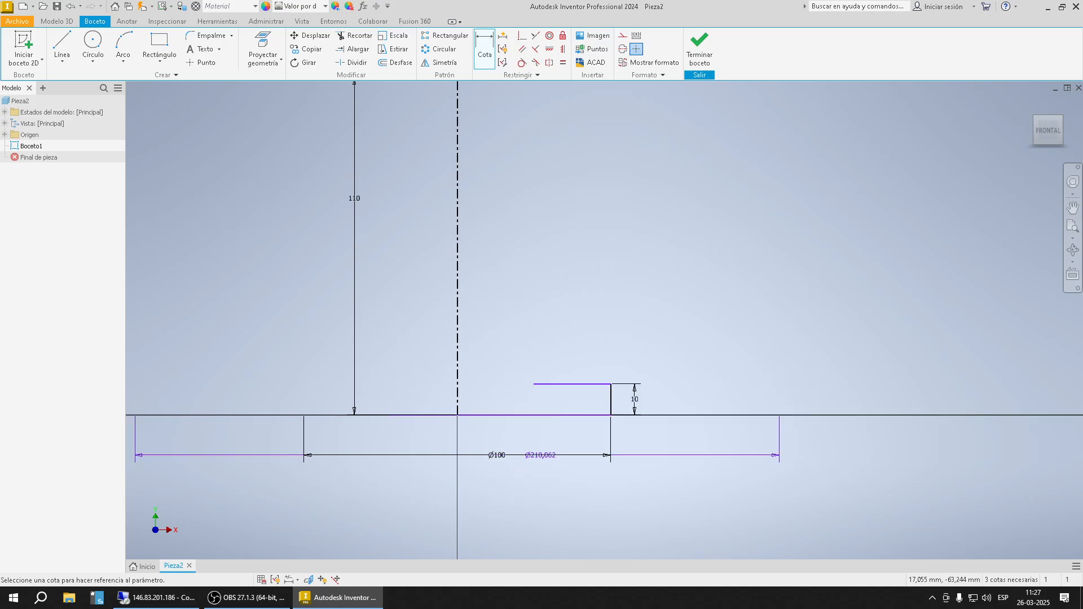
{"action": "key", "text": "Escape"}
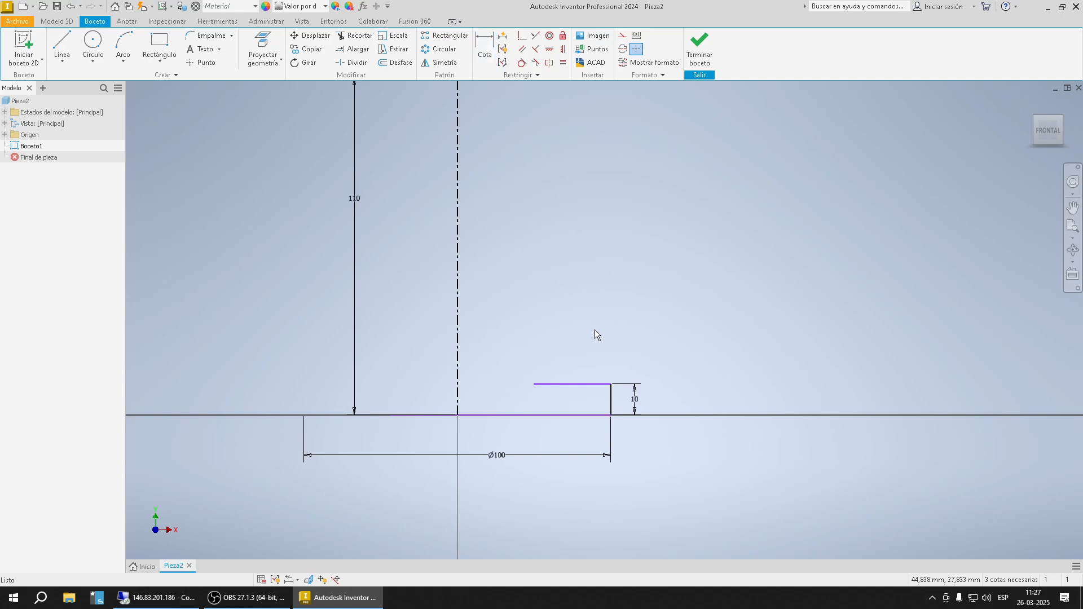
Step: Examine the bore and its internal groove in section view A-A of drawing S03_A01 and return to the Inventor sketch
{"action": "left_click", "coordinate": [164, 598]}
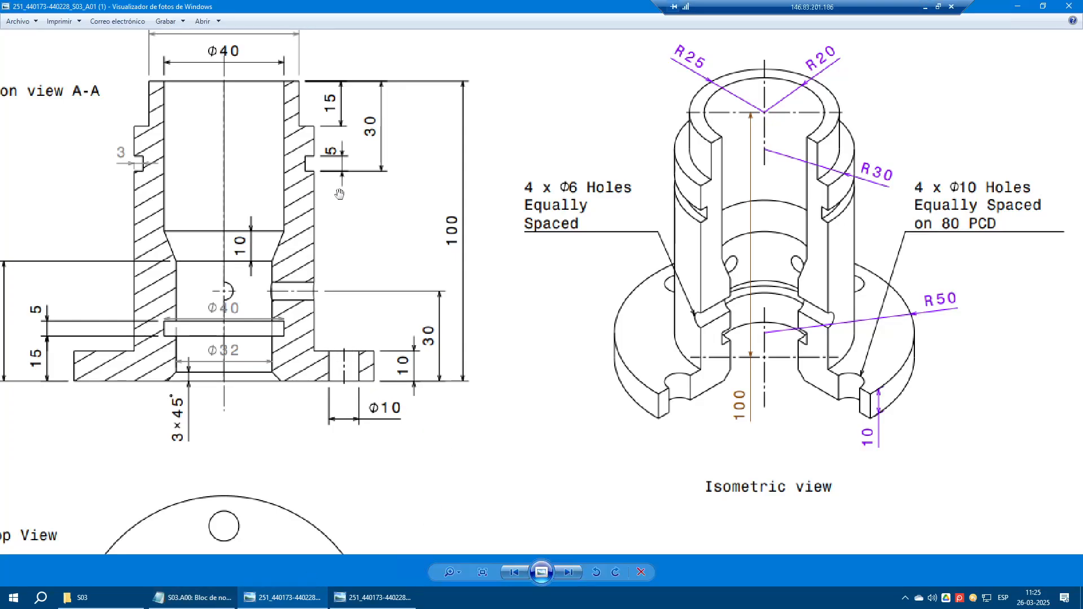
{"action": "left_click_drag", "start_coordinate": [339, 193], "coordinate": [566, 247]}
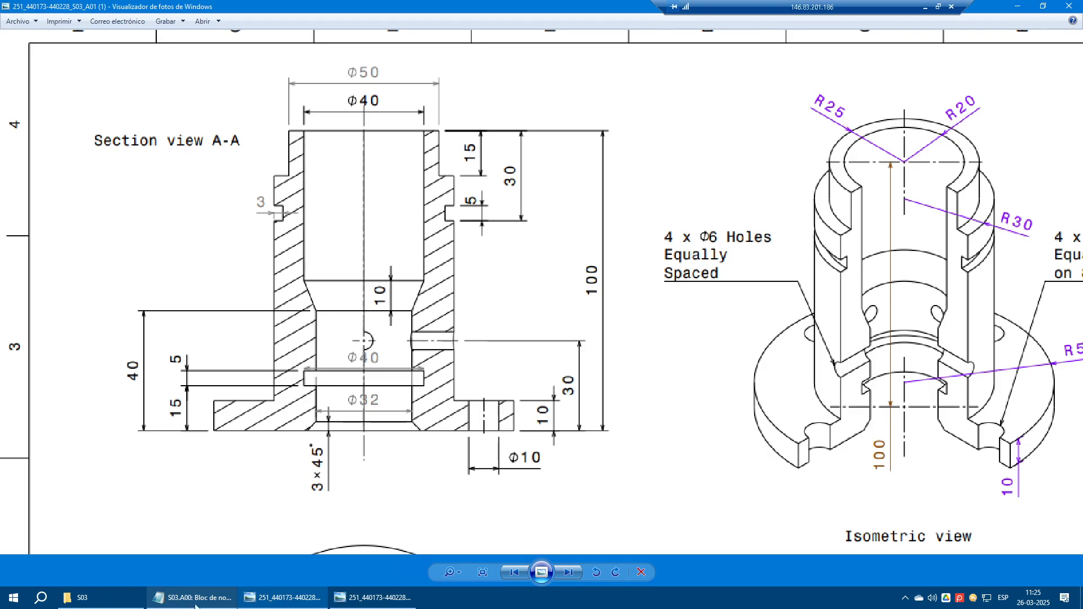
{"action": "left_click_drag", "start_coordinate": [370, 486], "coordinate": [370, 452]}
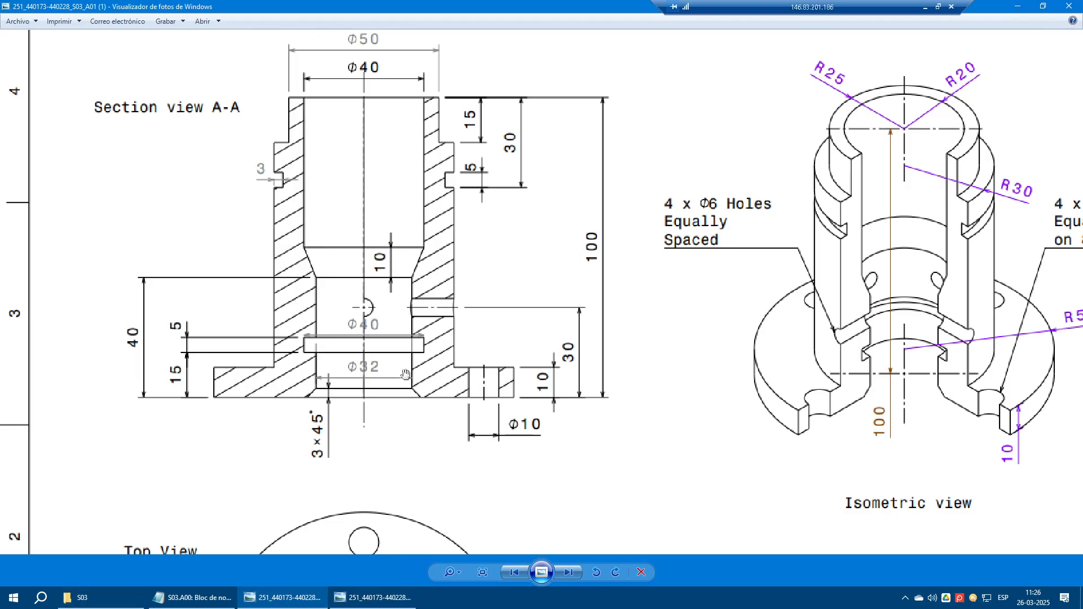
{"action": "key", "text": "ctrl"}
{"action": "key", "text": "ctrl"}
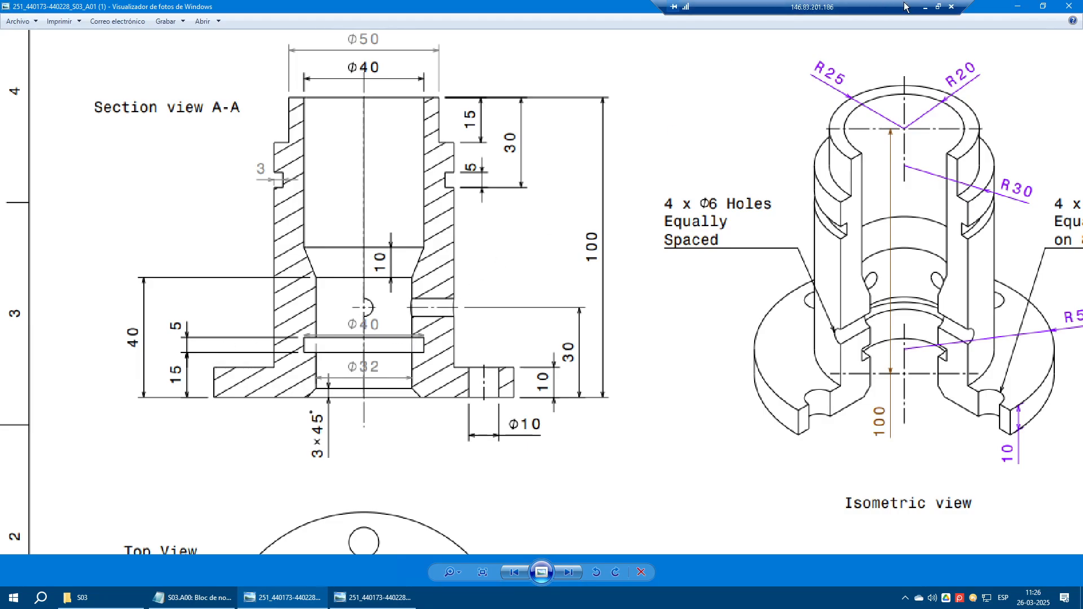
{"action": "left_click", "coordinate": [925, 7]}
Step: Sketch the inner wall up from the base line, about 9.5 mm from the axis and 95 mm high, with a groove about 5 mm high near the base
{"action": "left_click", "coordinate": [71, 45]}
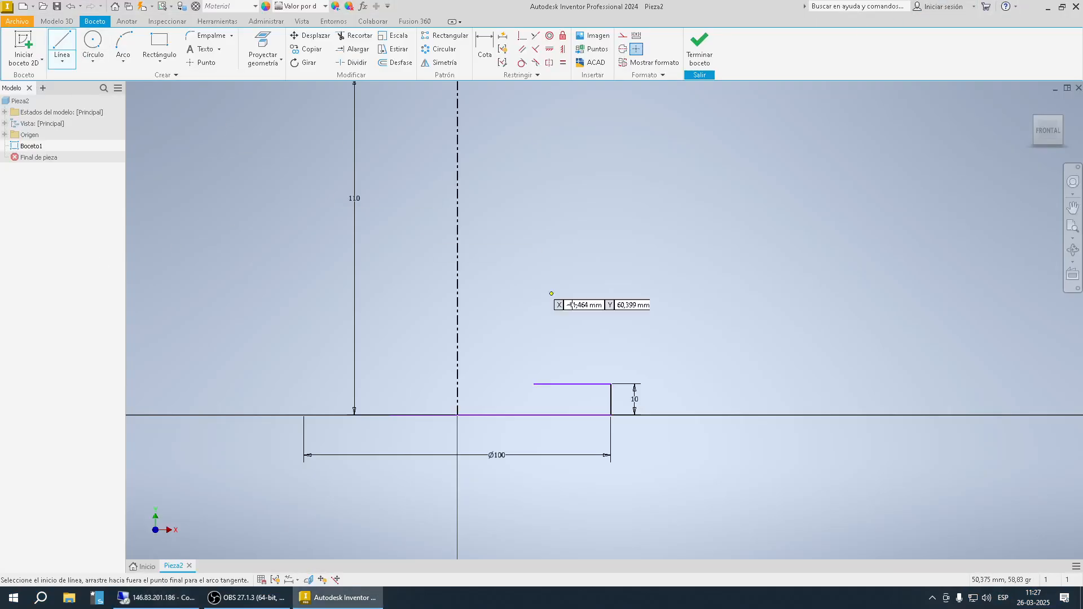
{"action": "scroll", "coordinate": [568, 343], "scroll_direction": "up", "scroll_amount": 2}
{"action": "scroll", "coordinate": [573, 344], "scroll_direction": "down", "scroll_amount": 5}
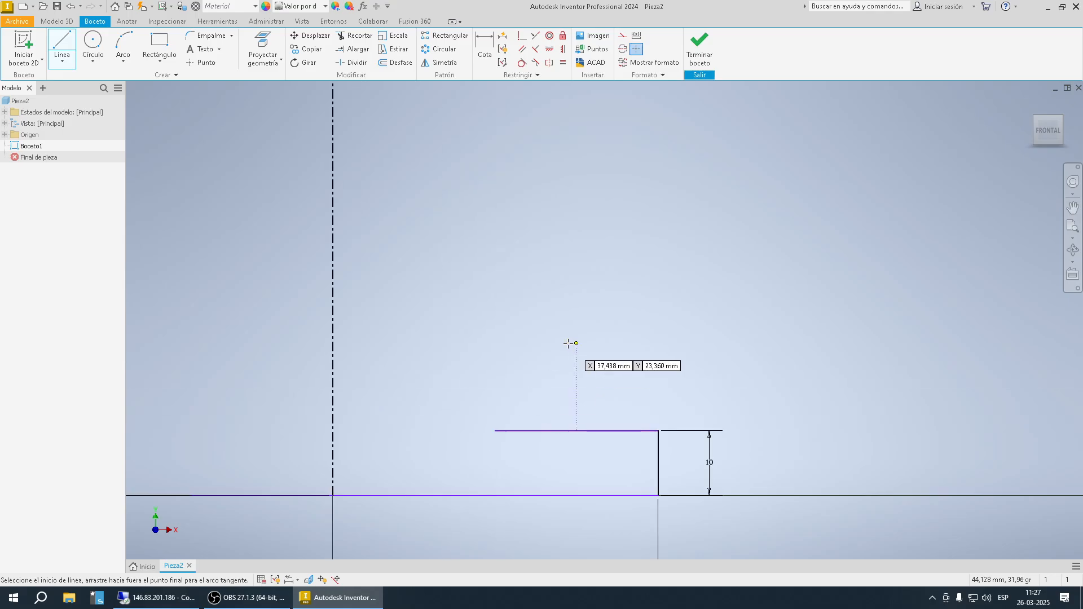
{"action": "left_click", "coordinate": [394, 495]}
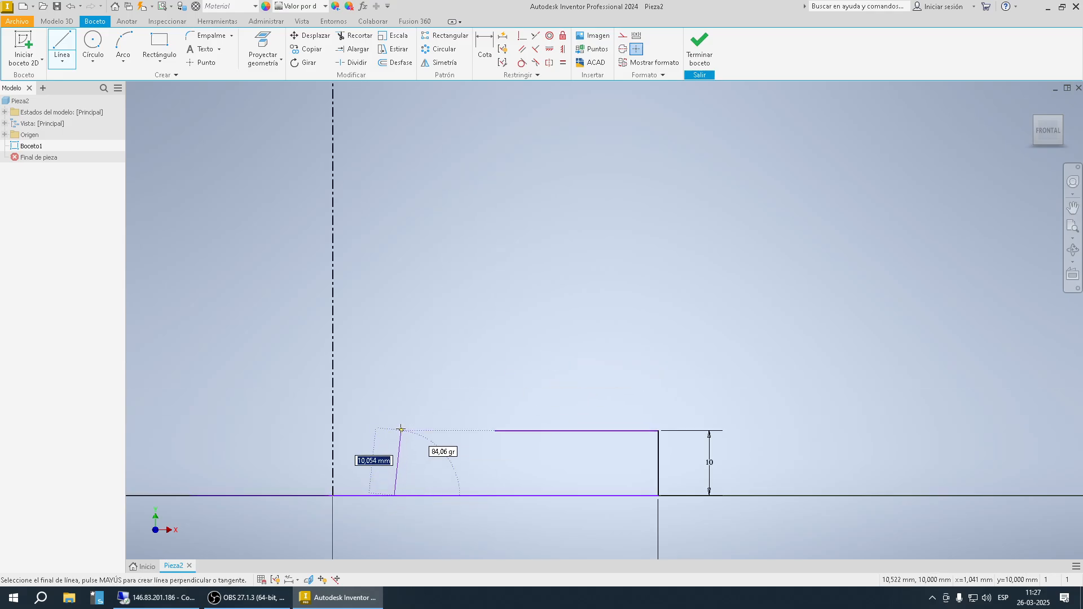
{"action": "left_click", "coordinate": [394, 396]}
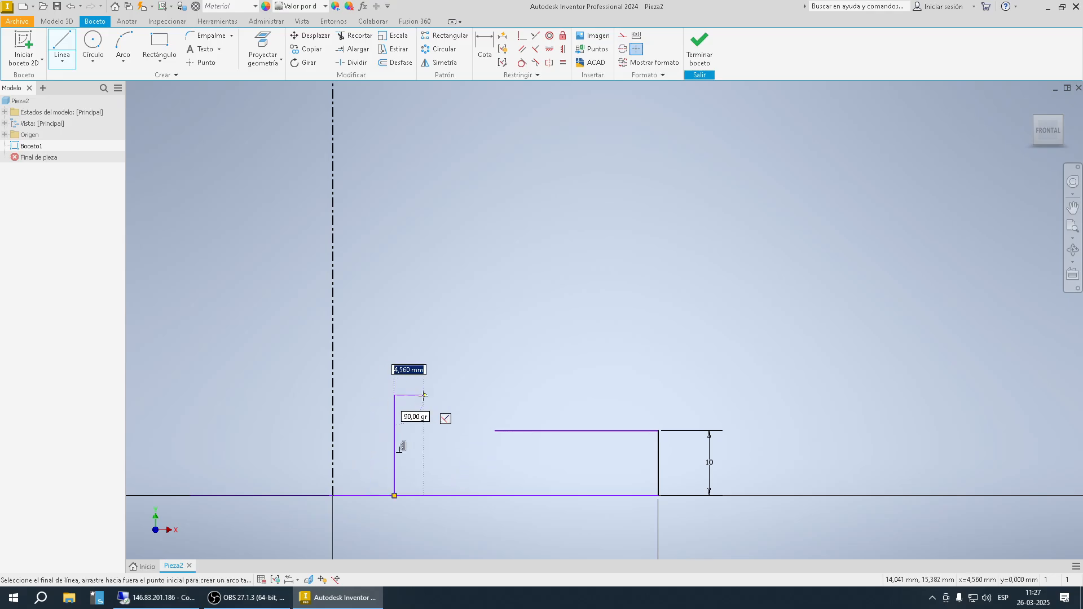
{"action": "left_click", "coordinate": [435, 362]}
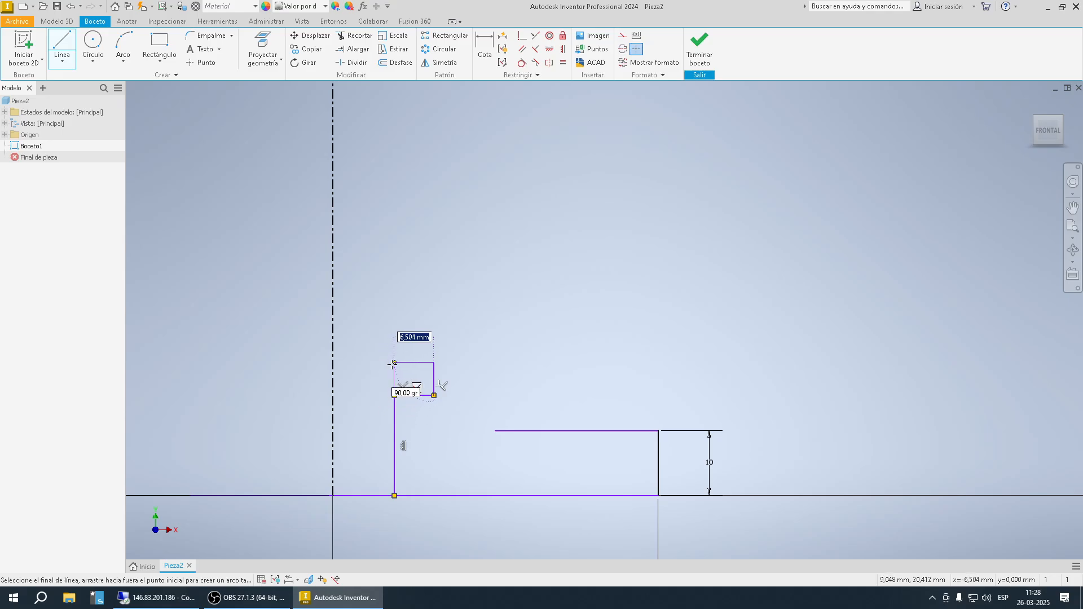
{"action": "scroll", "coordinate": [395, 350], "scroll_direction": "down", "scroll_amount": 5}
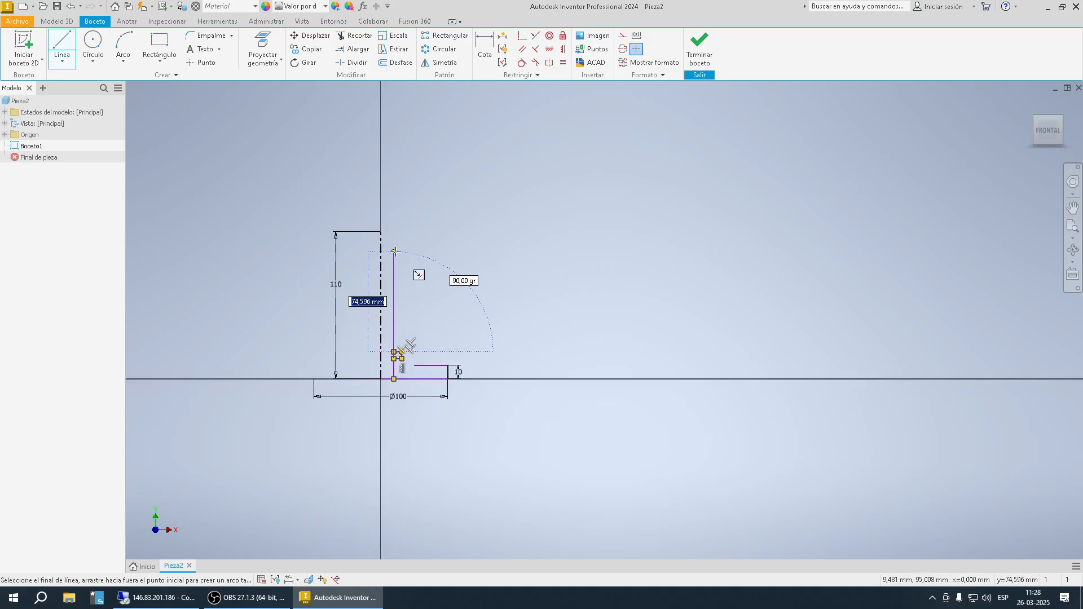
{"action": "scroll", "coordinate": [394, 252], "scroll_direction": "up", "scroll_amount": 5}
{"action": "scroll", "coordinate": [418, 252], "scroll_direction": "down", "scroll_amount": 10}
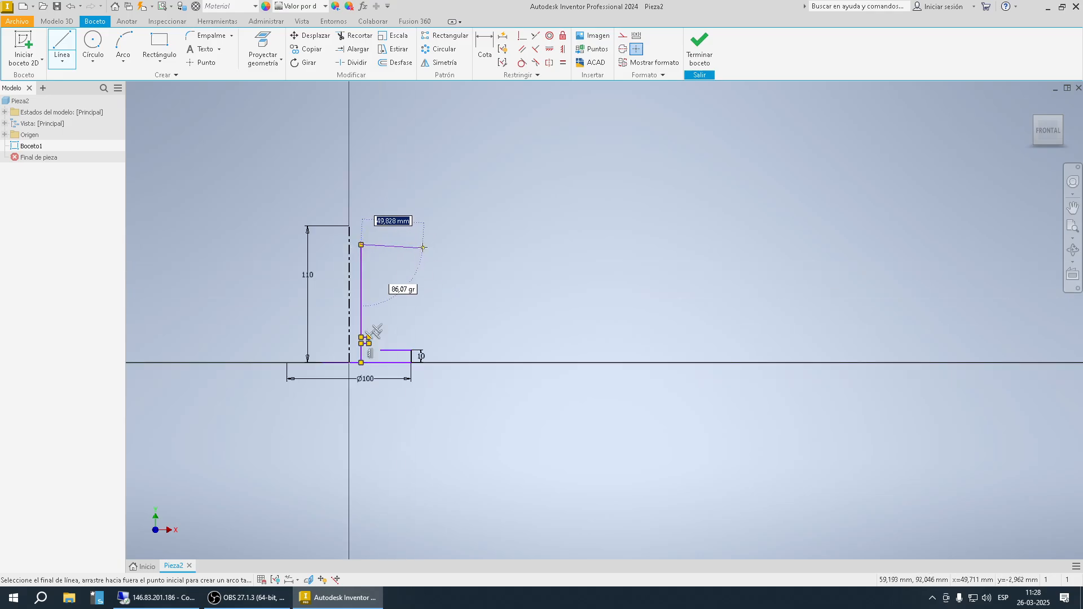
{"action": "scroll", "coordinate": [361, 250], "scroll_direction": "down", "scroll_amount": 3}
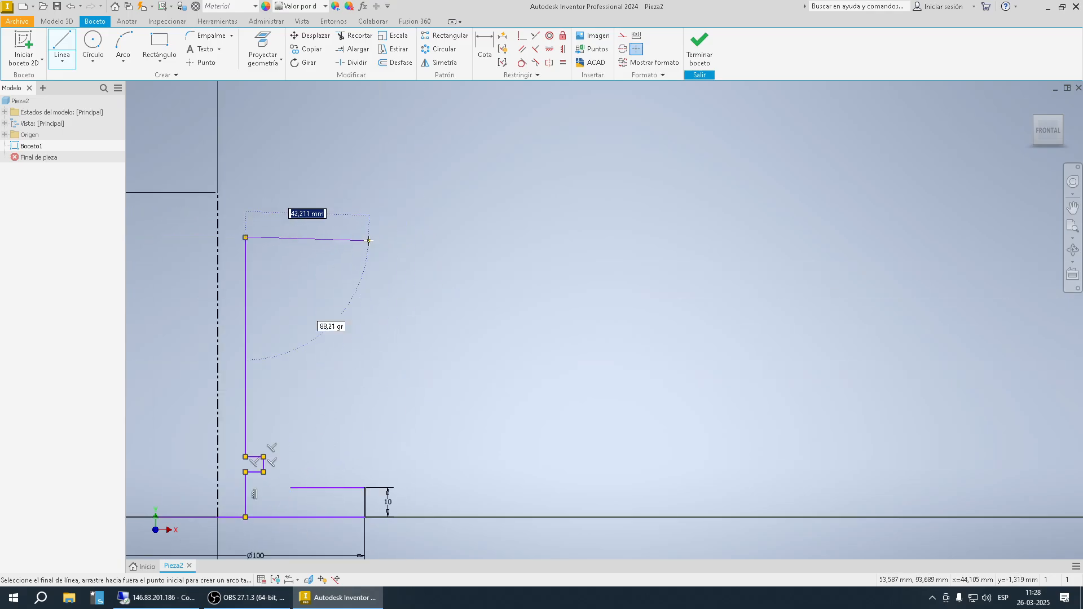
Step: Sketch the top edge about 32 mm long and the outer wall down to the flange's top line, with a groove about 9 mm deep near the top
{"action": "left_click", "coordinate": [339, 236]}
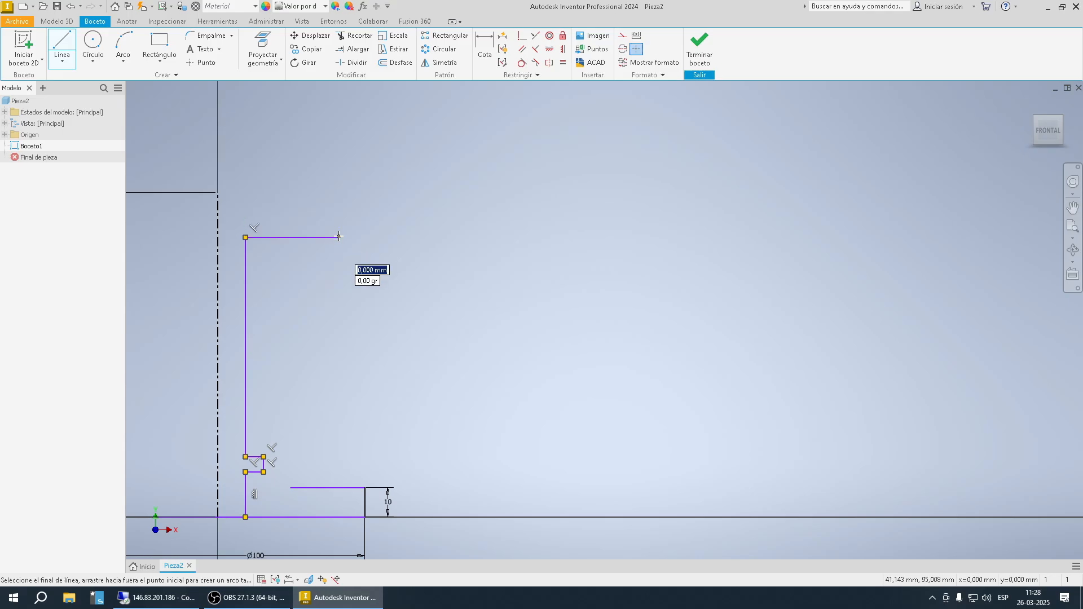
{"action": "left_click", "coordinate": [339, 270]}
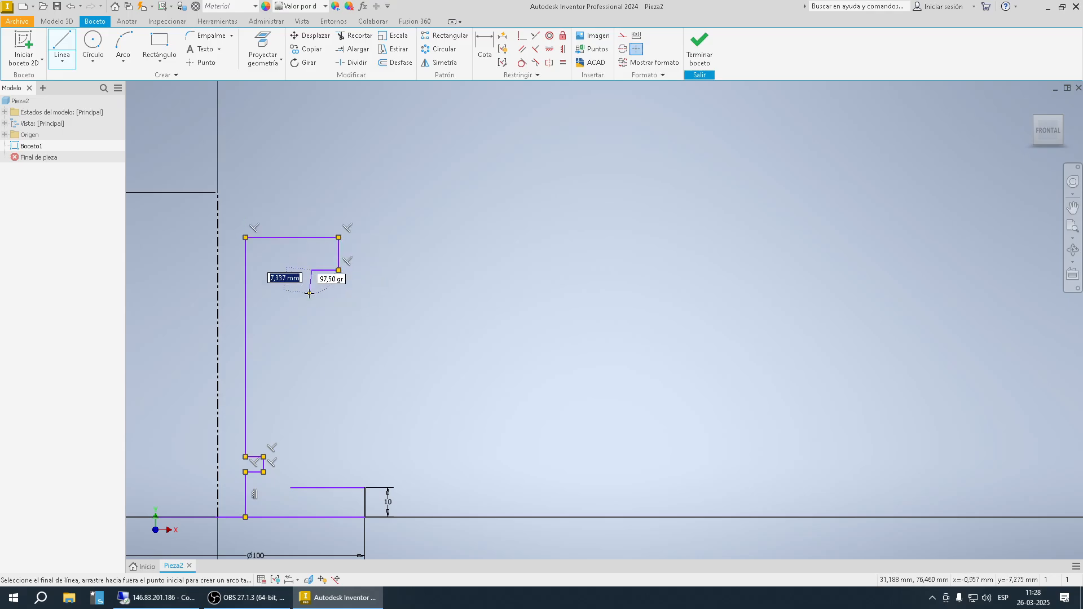
{"action": "left_click", "coordinate": [312, 270]}
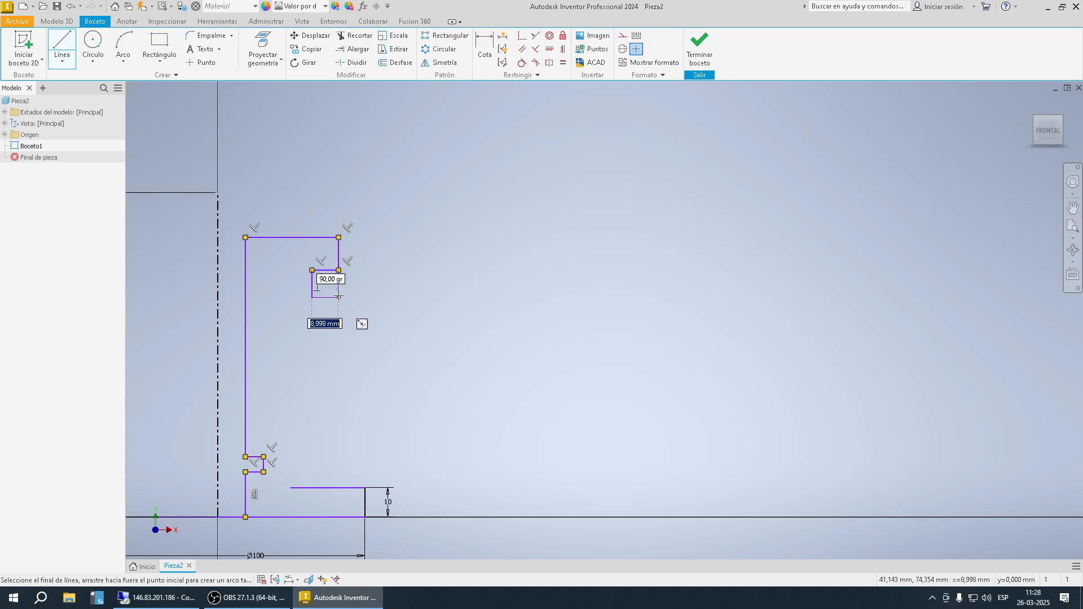
{"action": "left_click", "coordinate": [313, 298]}
{"action": "left_click", "coordinate": [339, 298]}
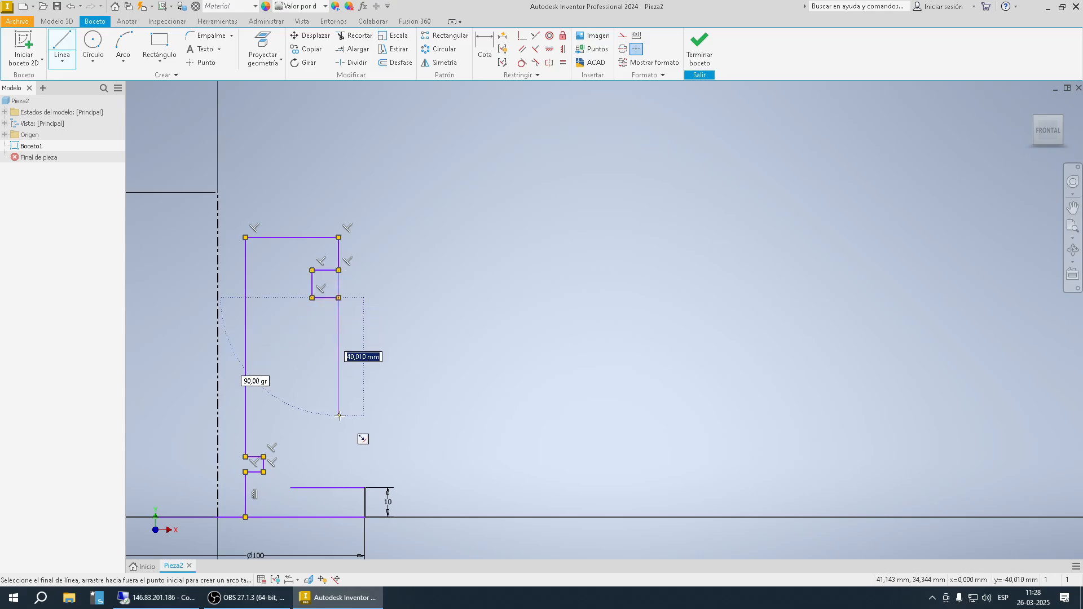
{"action": "left_click", "coordinate": [340, 488]}
{"action": "key", "text": "Escape"}
{"action": "key", "text": "Escape"}
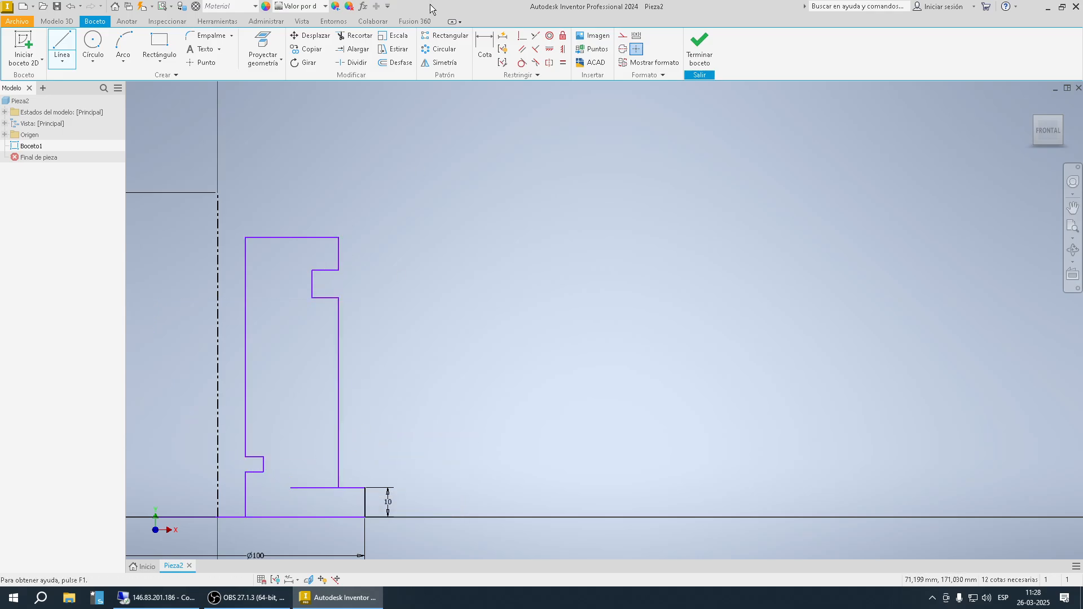
Step: Trim the leftover part of the flange's top line that extends inside the wall profile
{"action": "left_click", "coordinate": [362, 36]}
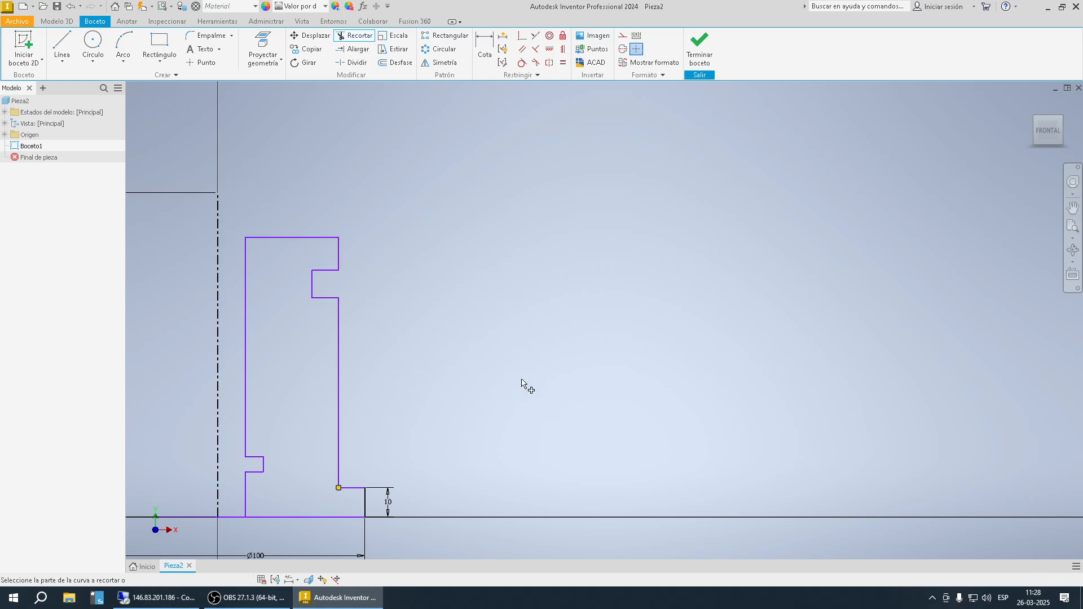
{"action": "scroll", "coordinate": [566, 325], "scroll_direction": "down", "scroll_amount": 5}
{"action": "key", "text": "Escape"}
{"action": "scroll", "coordinate": [361, 228], "scroll_direction": "up", "scroll_amount": 5}
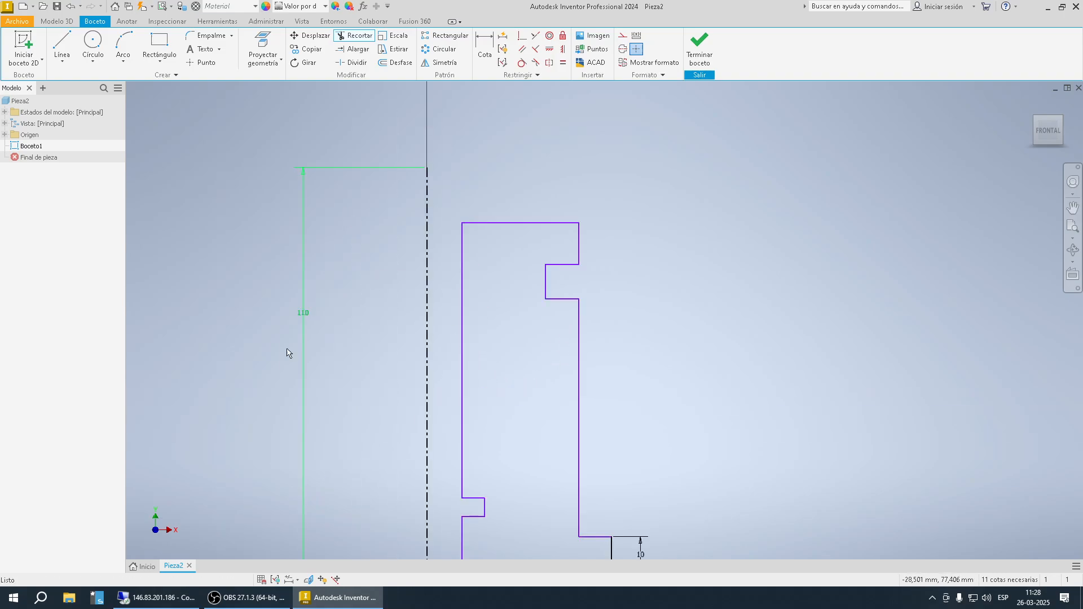
Step: Check section view A-A in the drawing and dimension the inner wall below the groove as a 32 mm diameter about the axis
{"action": "left_click", "coordinate": [148, 603]}
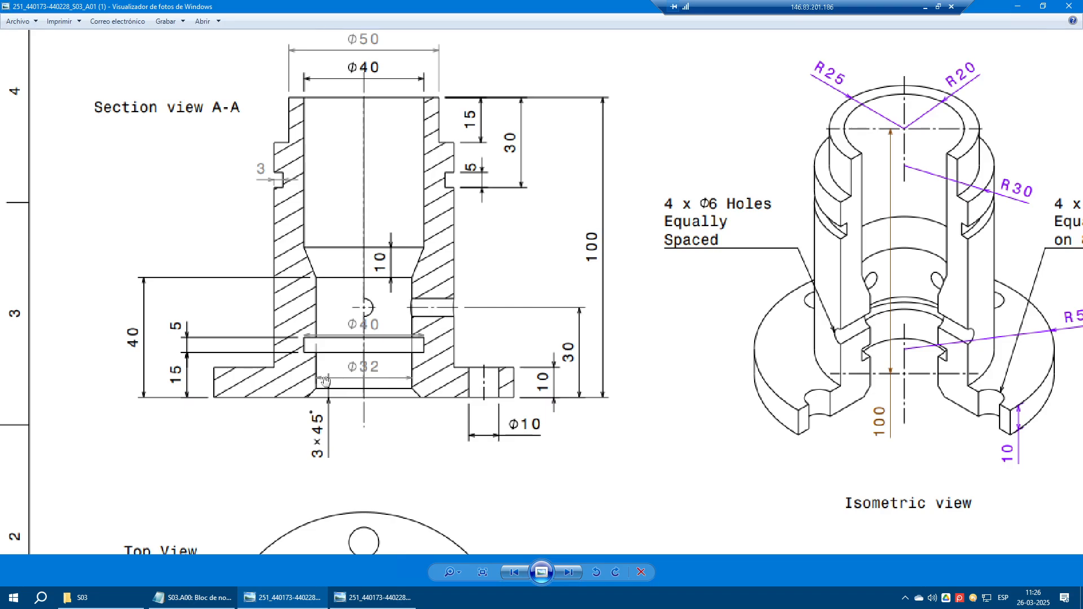
{"action": "left_click", "coordinate": [925, 7]}
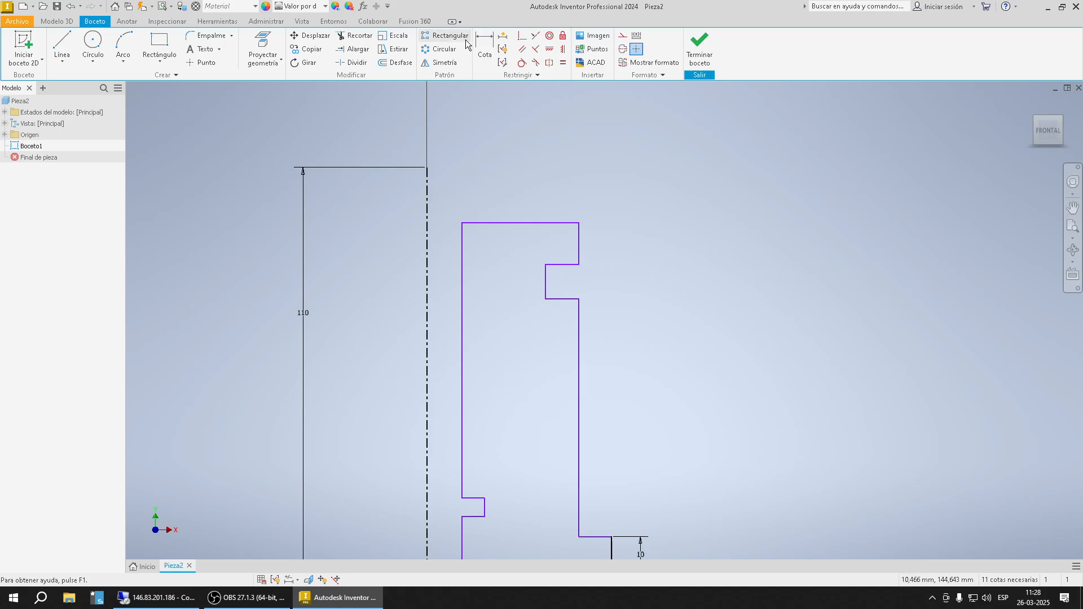
{"action": "left_click", "coordinate": [485, 45]}
{"action": "scroll", "coordinate": [469, 367], "scroll_direction": "down", "scroll_amount": 4}
{"action": "scroll", "coordinate": [461, 366], "scroll_direction": "up", "scroll_amount": 5}
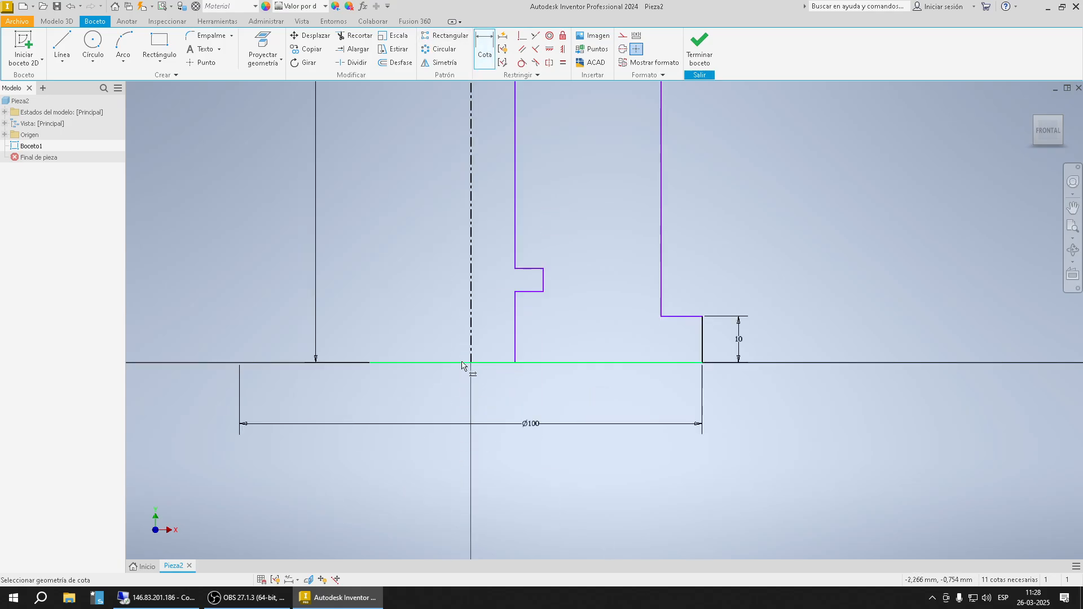
{"action": "left_click", "coordinate": [472, 316]}
{"action": "left_click", "coordinate": [516, 340]}
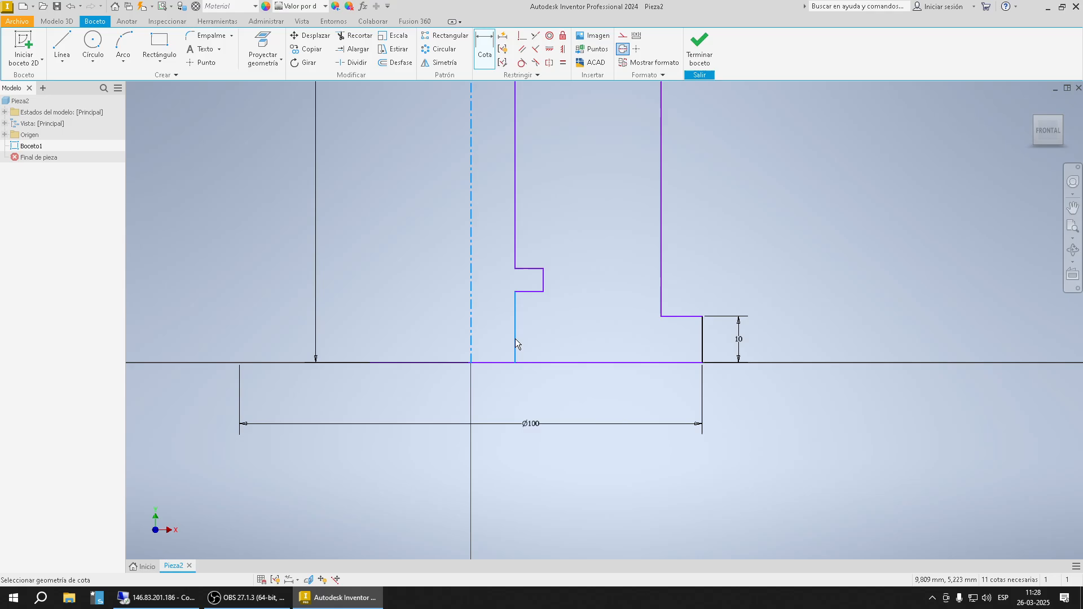
{"action": "left_click", "coordinate": [398, 329]}
{"action": "type", "text": "3"}
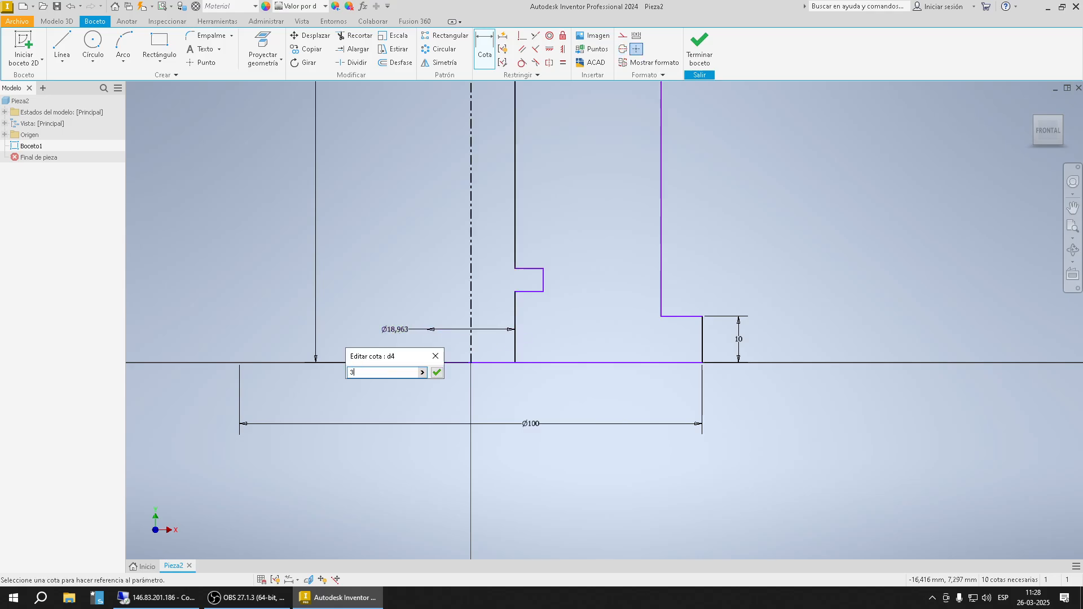
{"action": "type", "text": "2"}
{"action": "key", "text": "Return"}
{"action": "left_click", "coordinate": [424, 336]}
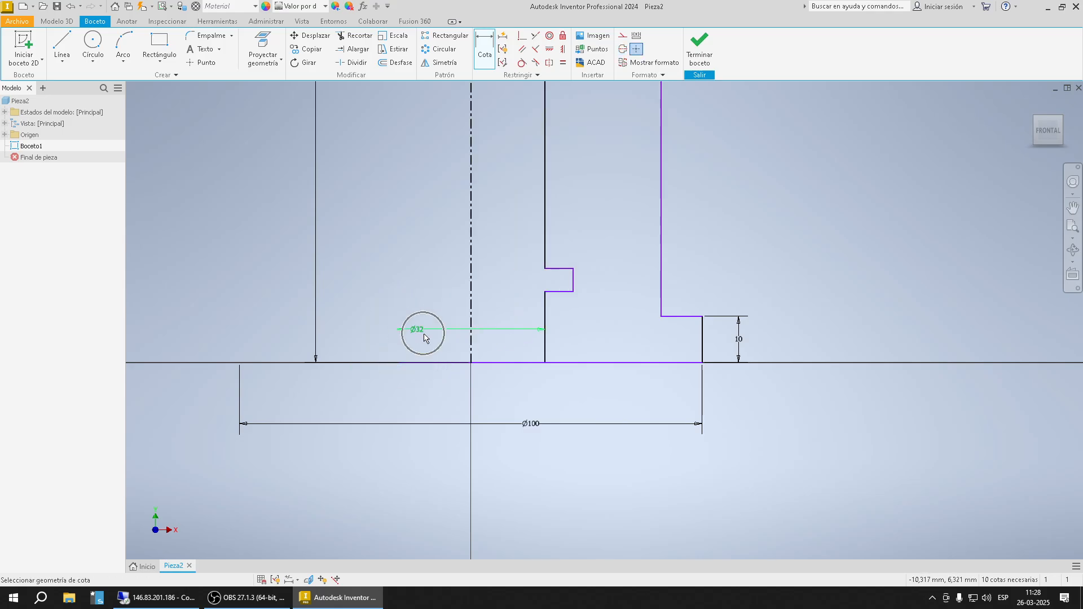
Step: Dimension the height of the inner wall segment below the groove, try 15 mm, and undo that value change
{"action": "left_click", "coordinate": [547, 314]}
{"action": "left_click", "coordinate": [506, 320]}
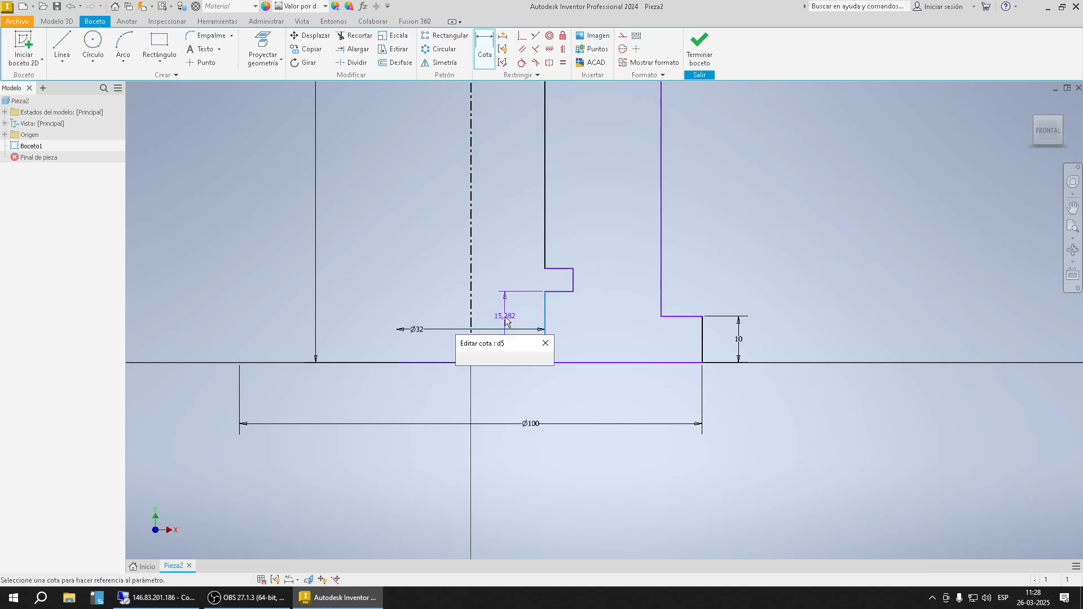
{"action": "type", "text": "15"}
{"action": "key", "text": "Return"}
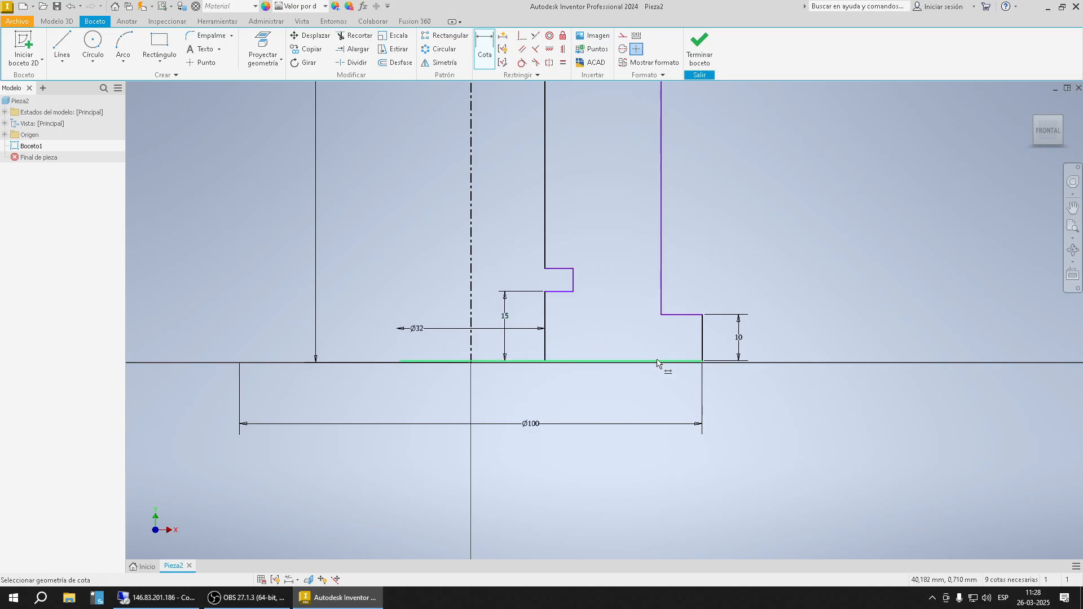
{"action": "scroll", "coordinate": [658, 363], "scroll_direction": "down", "scroll_amount": 3}
{"action": "scroll", "coordinate": [659, 356], "scroll_direction": "up", "scroll_amount": 4}
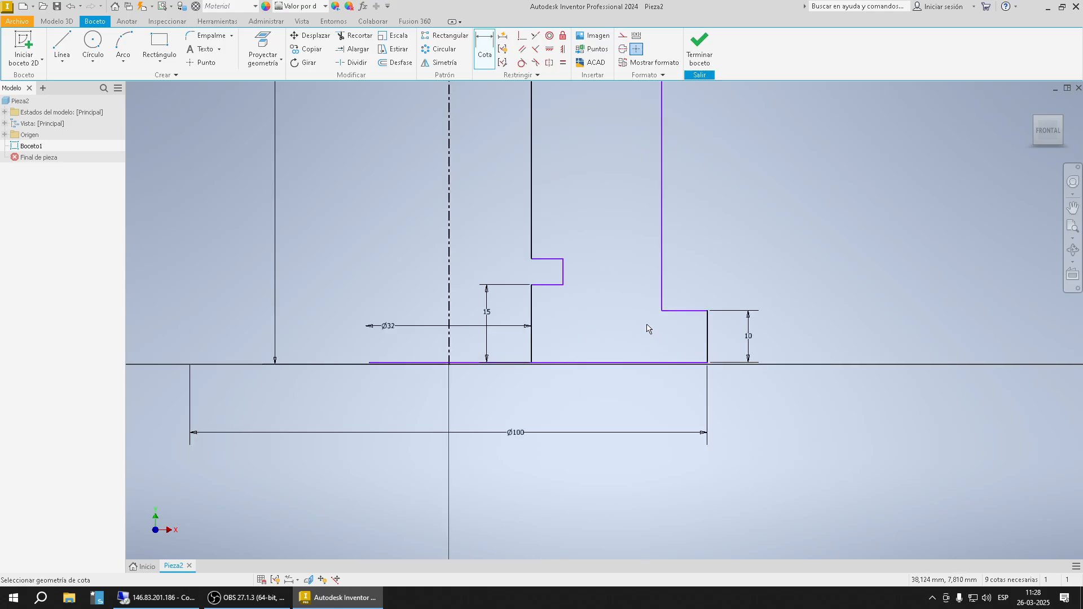
{"action": "key", "text": "ctrl+z"}
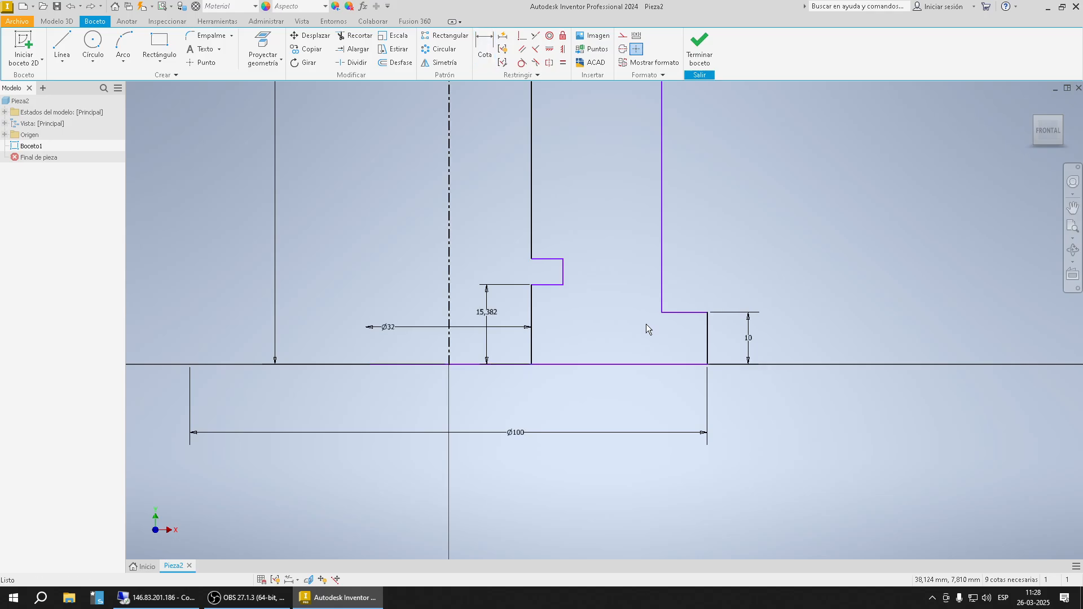
Step: Apply a Fix constraint to the profile's horizontal base line
{"action": "left_click", "coordinate": [630, 372]}
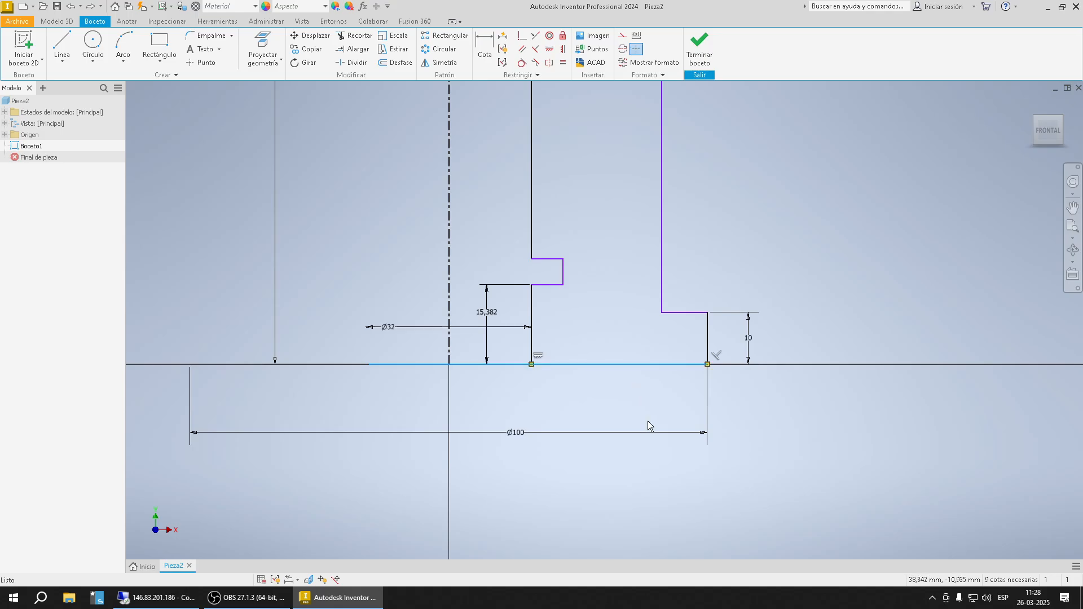
{"action": "left_click", "coordinate": [563, 38]}
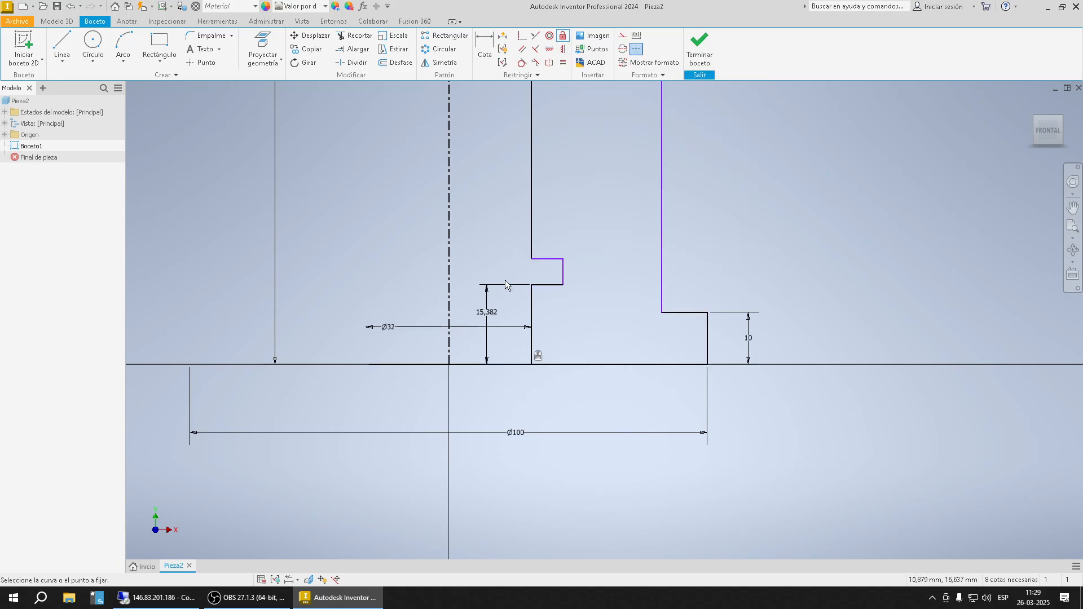
{"action": "key", "text": "Escape"}
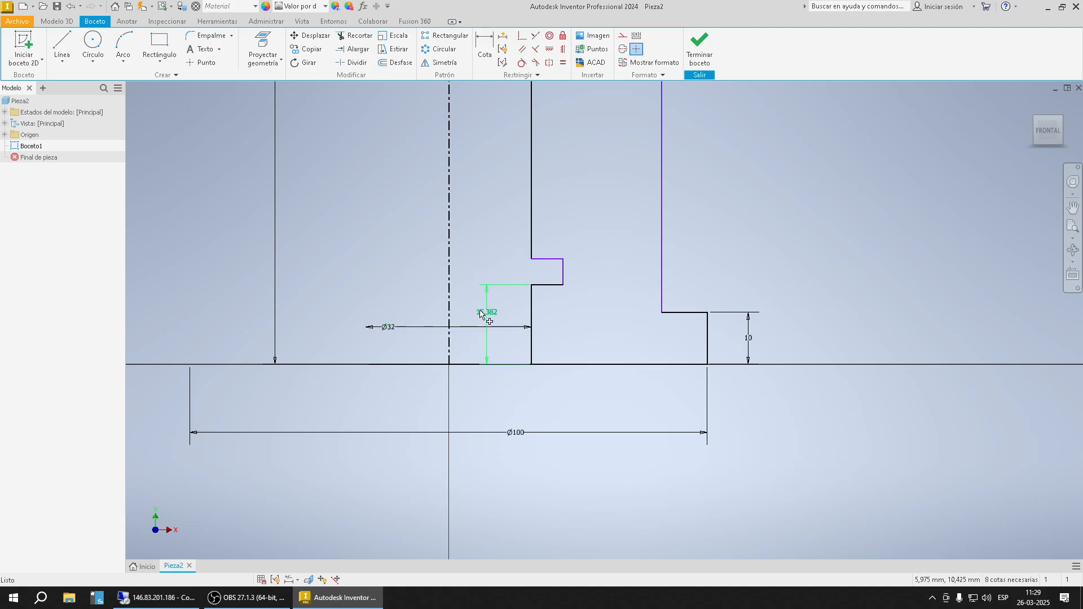
Step: Set the height of the inner wall segment between the base line and the groove to 15 mm
{"action": "double_click", "coordinate": [481, 314]}
{"action": "type", "text": "15"}
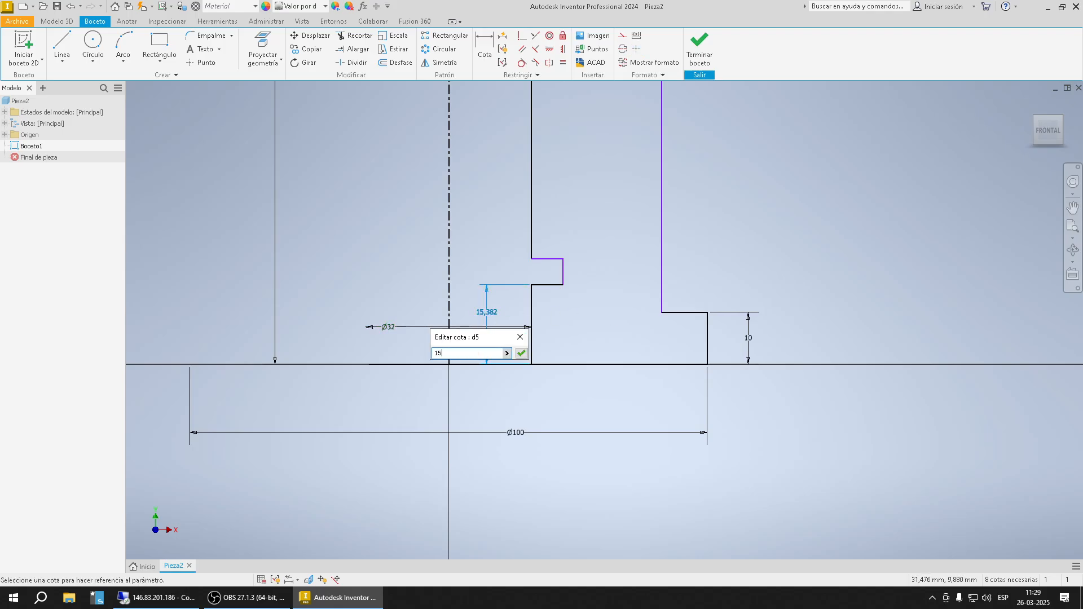
{"action": "key", "text": "Return"}
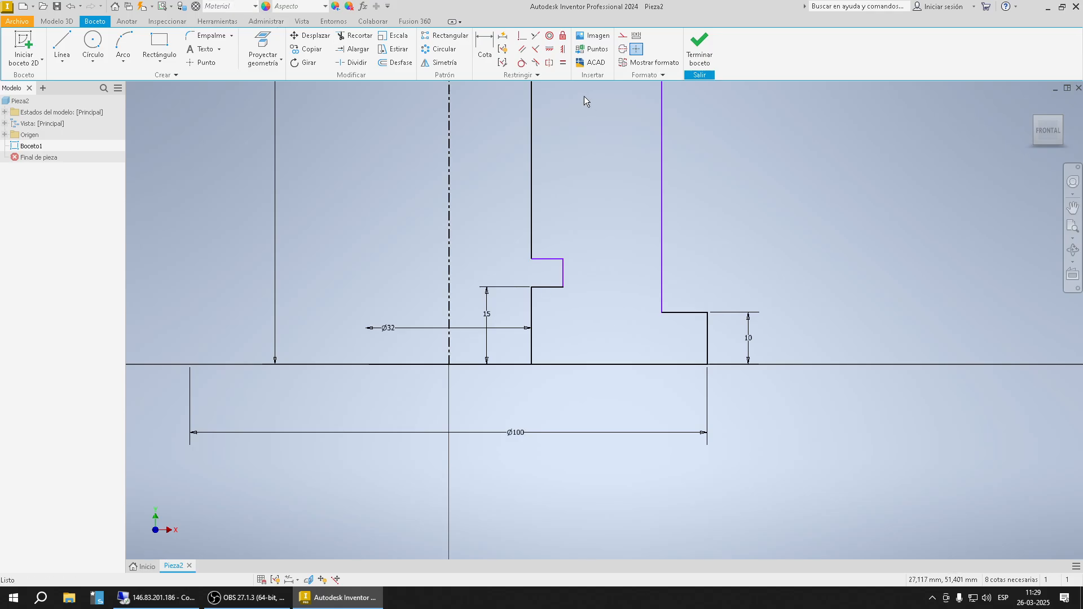
Step: Dimension the height of the inner groove near the base as 5 mm
{"action": "left_click", "coordinate": [483, 45]}
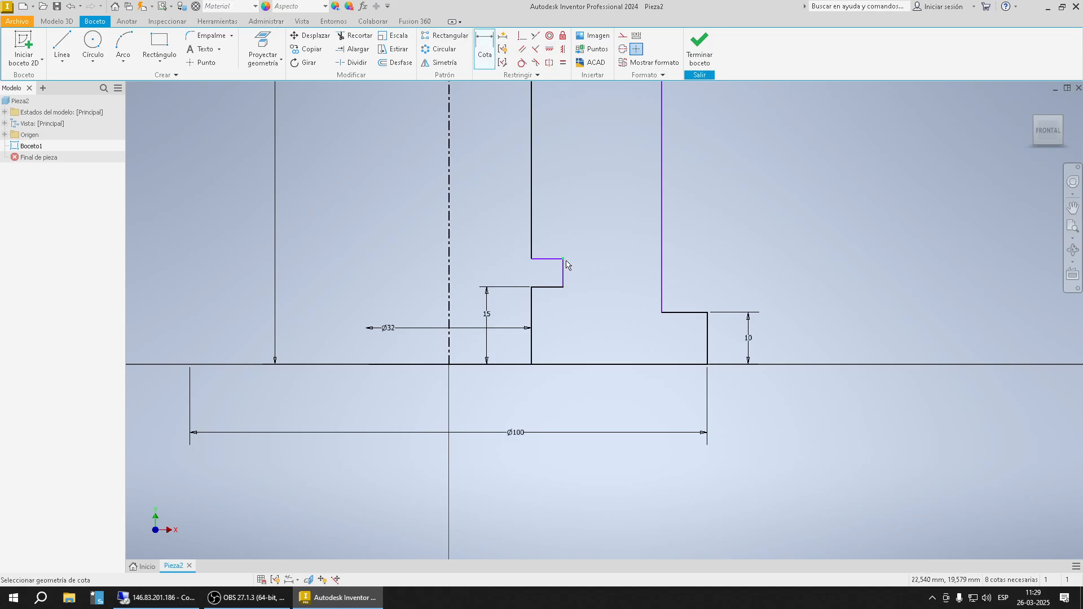
{"action": "left_click", "coordinate": [563, 274]}
{"action": "left_click", "coordinate": [583, 271]}
{"action": "type", "text": "5"}
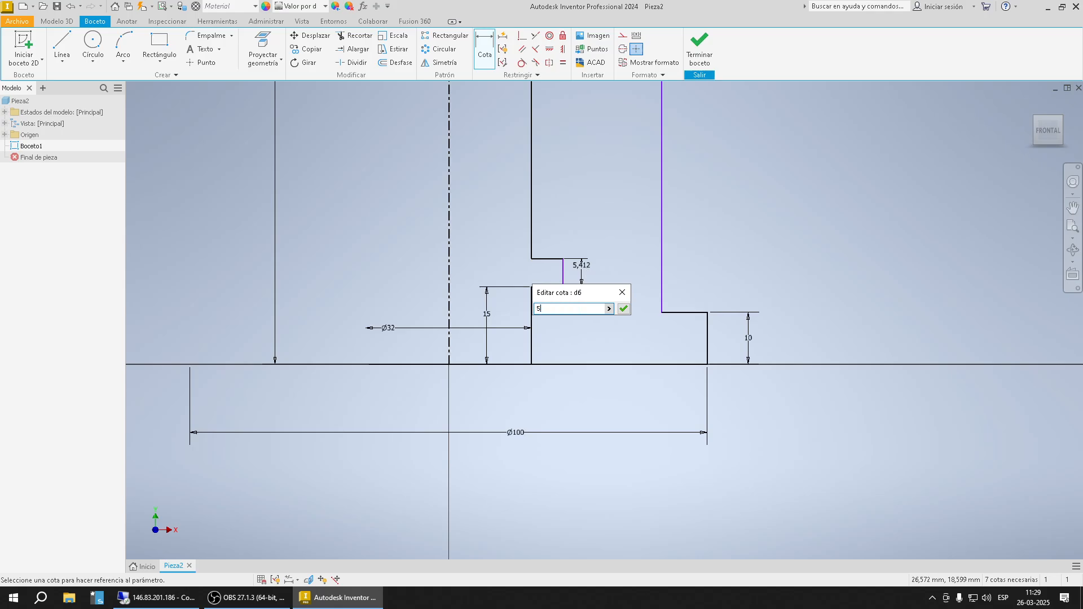
{"action": "key", "text": "Return"}
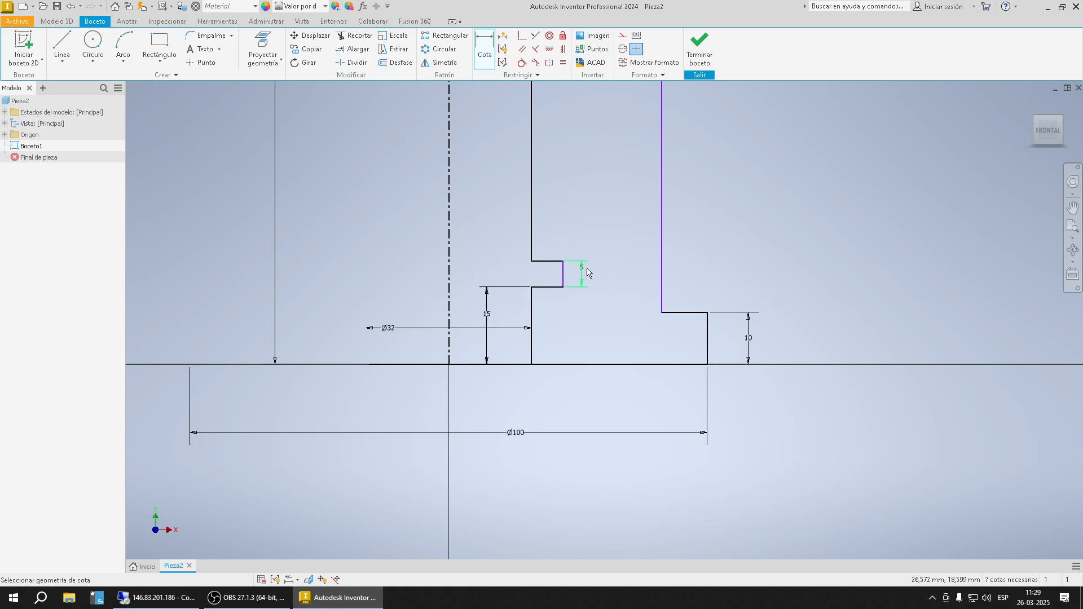
Step: Dimension the inner groove's vertical edge as a 40 mm diameter about the axis
{"action": "left_click", "coordinate": [450, 277]}
{"action": "left_click", "coordinate": [564, 273]}
{"action": "left_click", "coordinate": [404, 276]}
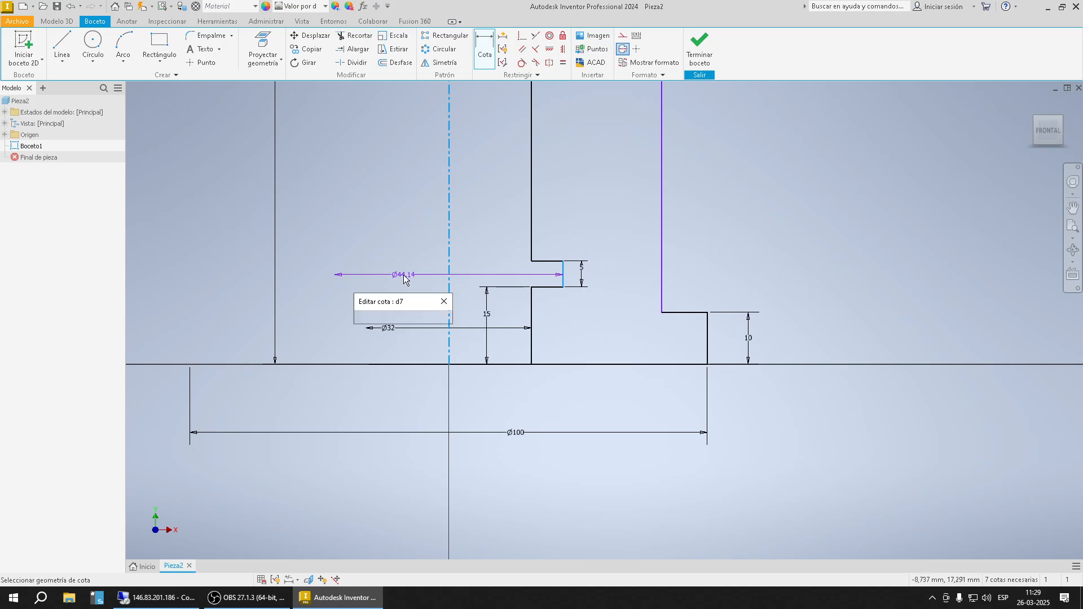
{"action": "type", "text": "40"}
{"action": "key", "text": "Return"}
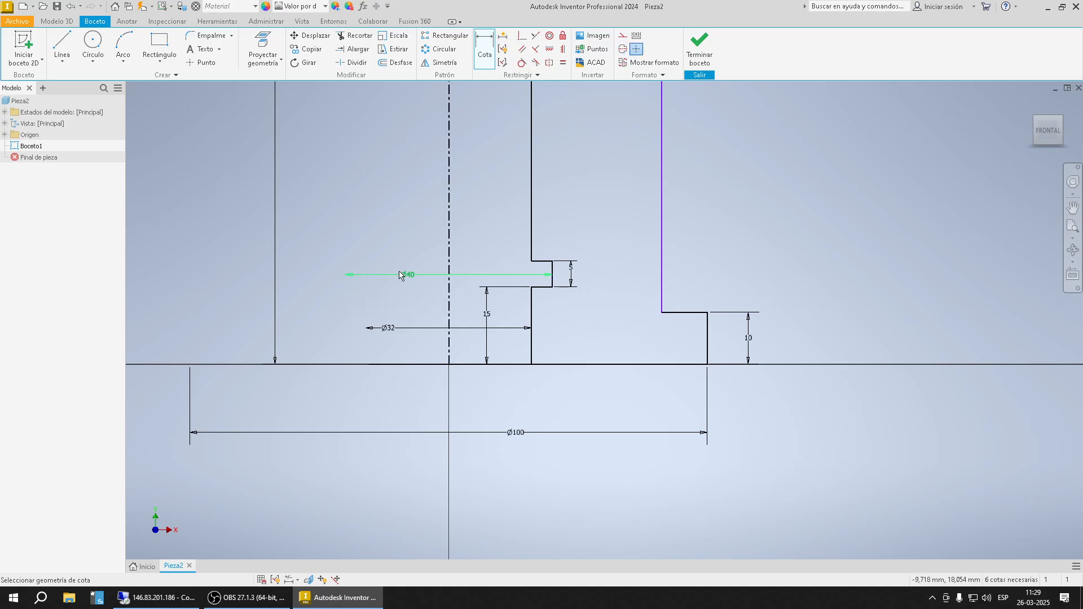
Step: Dimension the profile's overall height from the base line to the top edge as 100 mm
{"action": "scroll", "coordinate": [400, 275], "scroll_direction": "down", "scroll_amount": 5}
{"action": "scroll", "coordinate": [398, 158], "scroll_direction": "up", "scroll_amount": 3}
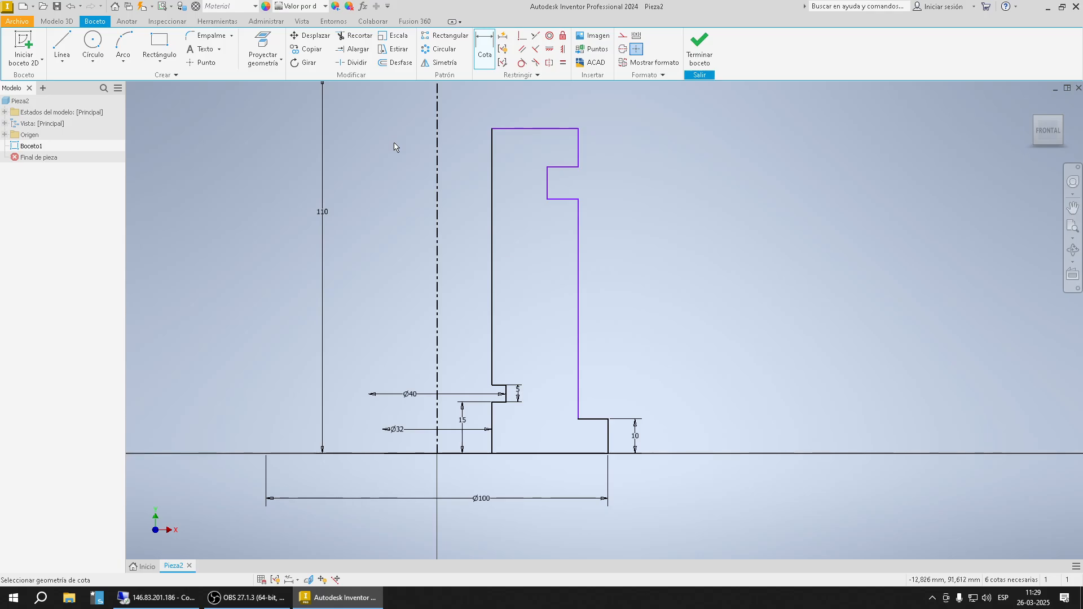
{"action": "scroll", "coordinate": [395, 148], "scroll_direction": "down", "scroll_amount": 2}
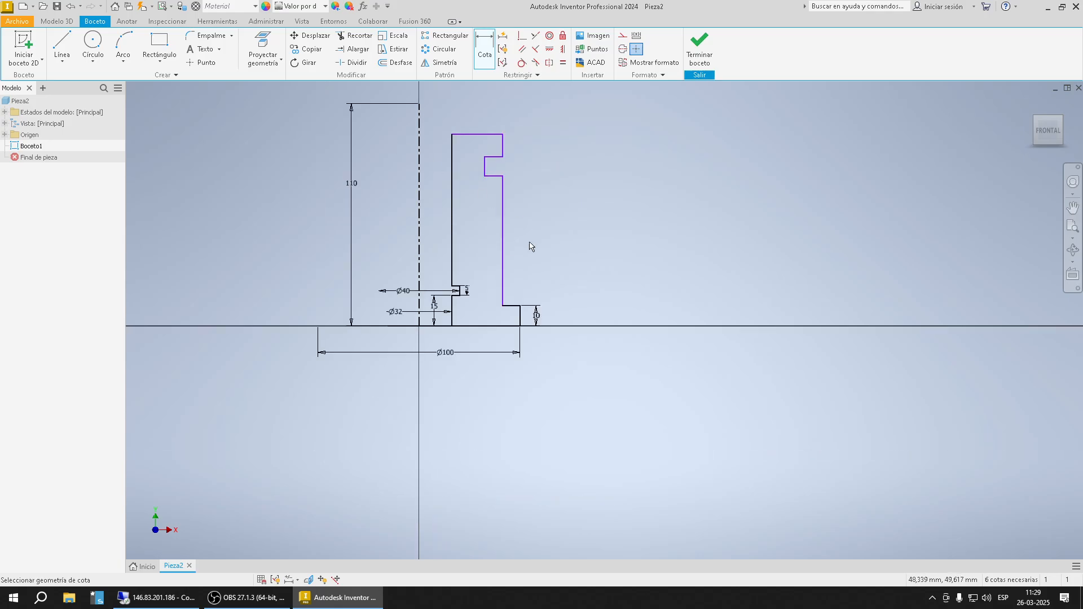
{"action": "left_click", "coordinate": [489, 326]}
{"action": "left_click", "coordinate": [485, 135]}
{"action": "left_click", "coordinate": [601, 226]}
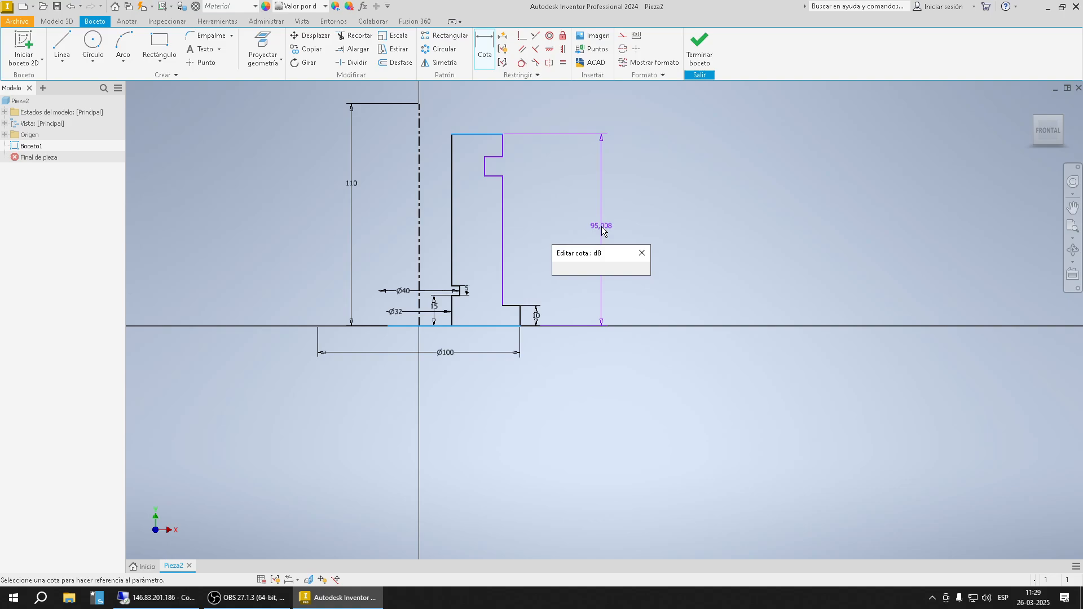
{"action": "type", "text": "100"}
{"action": "key", "text": "Return"}
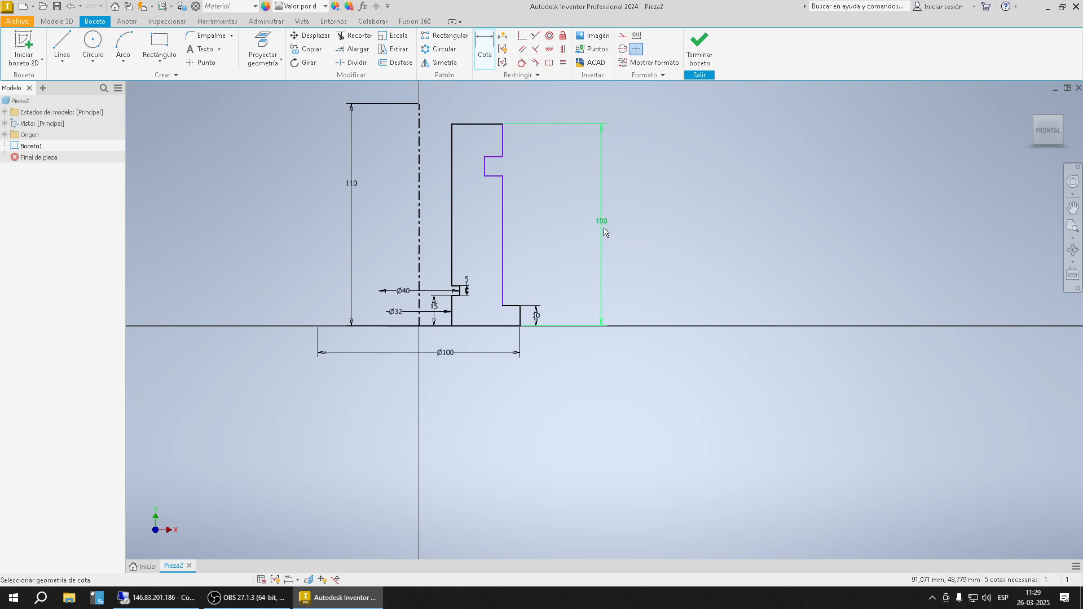
Step: Check the outer groove in section view A-A and dimension its height in the sketch as 5 mm
{"action": "left_click", "coordinate": [158, 598]}
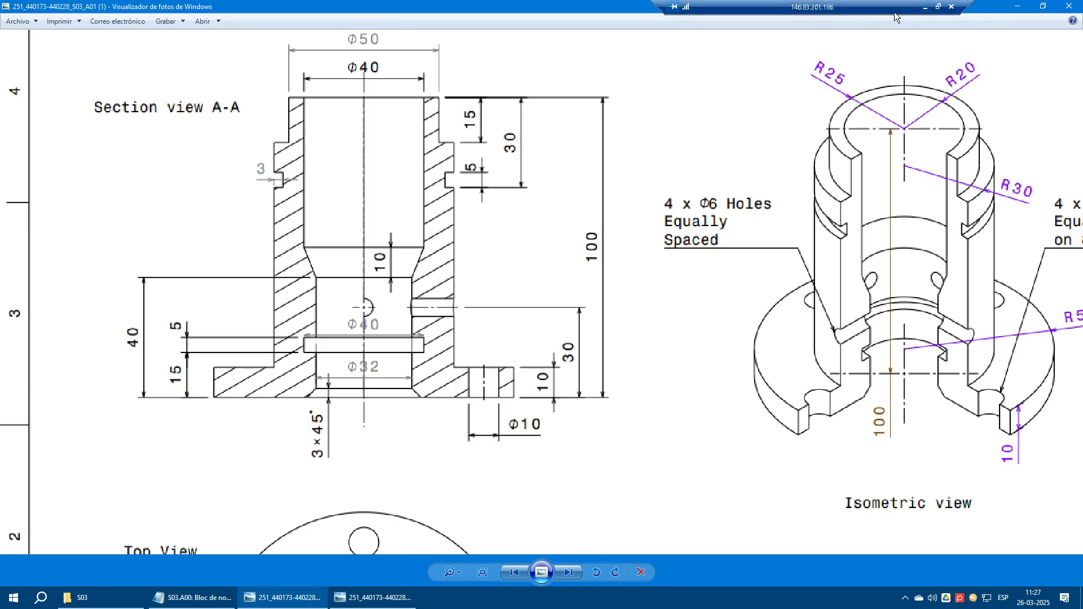
{"action": "left_click", "coordinate": [923, 8]}
{"action": "scroll", "coordinate": [515, 127], "scroll_direction": "down", "scroll_amount": 2}
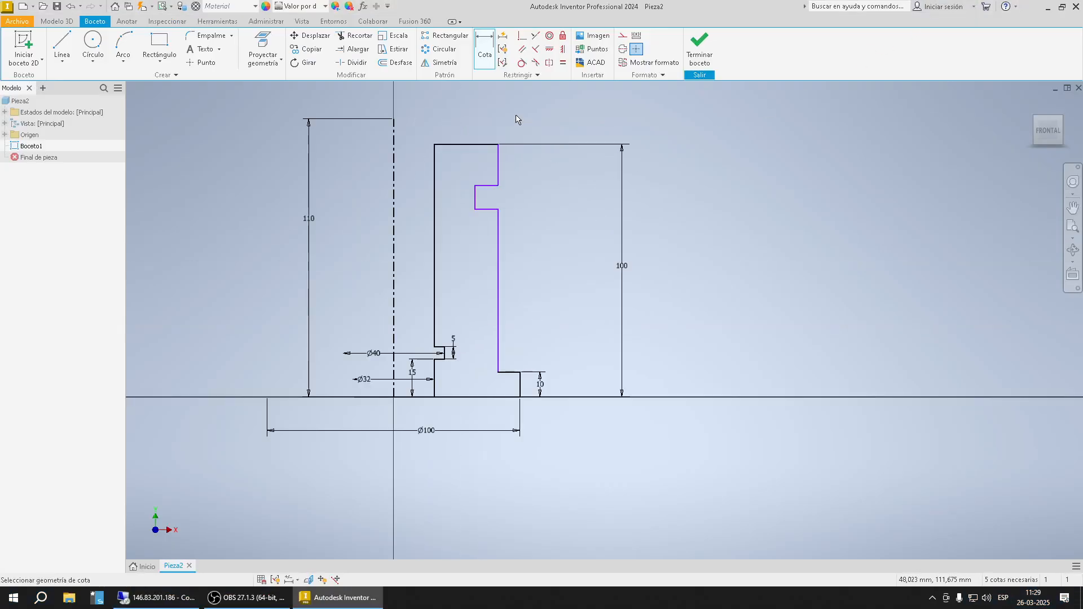
{"action": "left_click", "coordinate": [475, 198]}
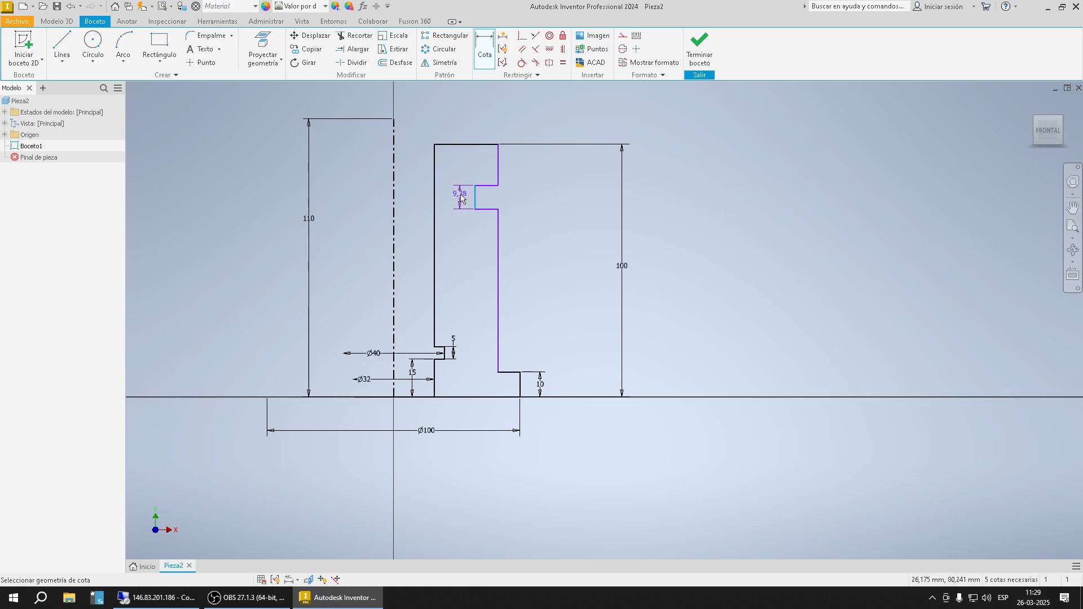
{"action": "left_click", "coordinate": [459, 201]}
{"action": "type", "text": "5"}
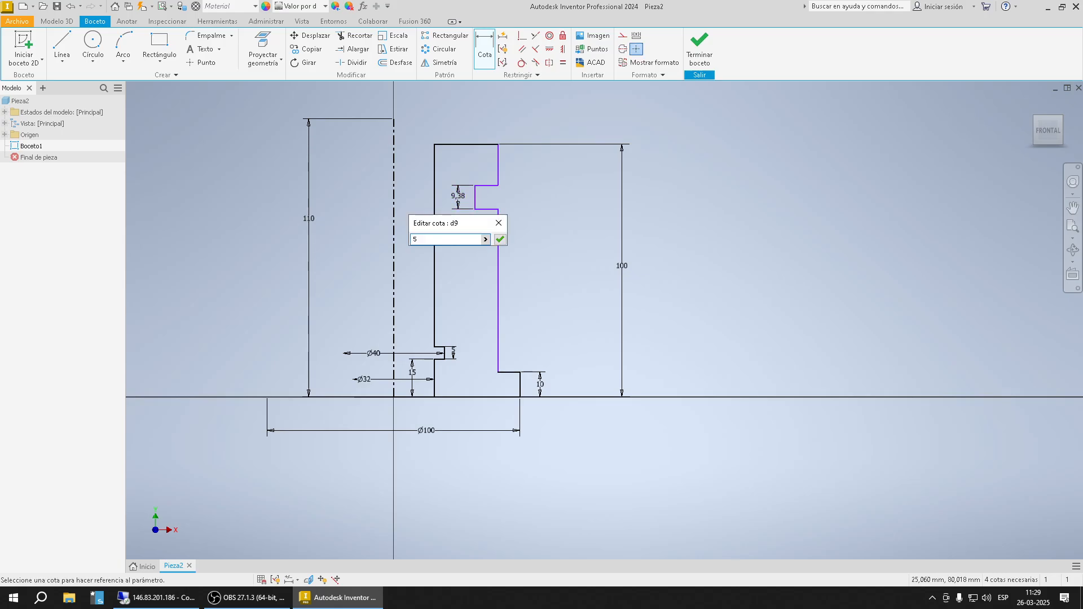
{"action": "key", "text": "Return"}
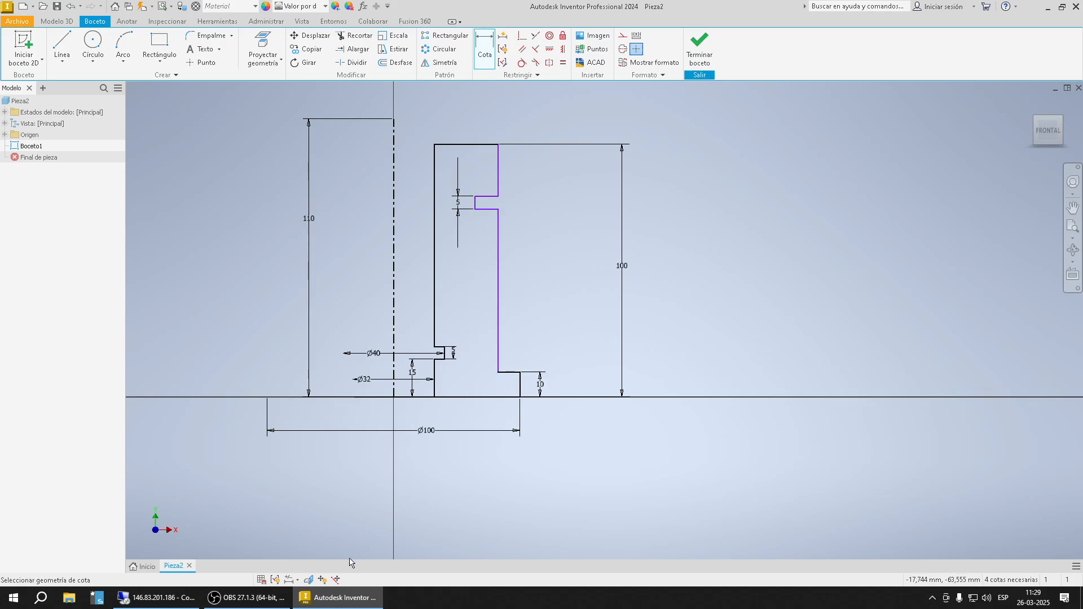
Step: Check the drawing's outer diameters and dimension the profile's outer wall as a 50 mm diameter about the axis
{"action": "left_click", "coordinate": [158, 597]}
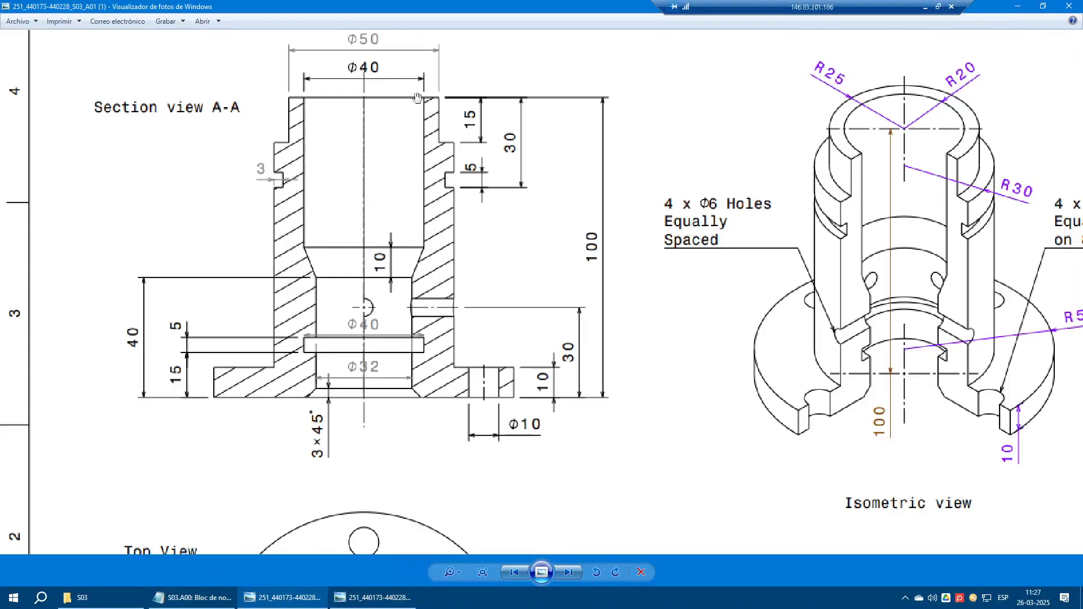
{"action": "left_click", "coordinate": [925, 8]}
{"action": "left_click", "coordinate": [496, 248]}
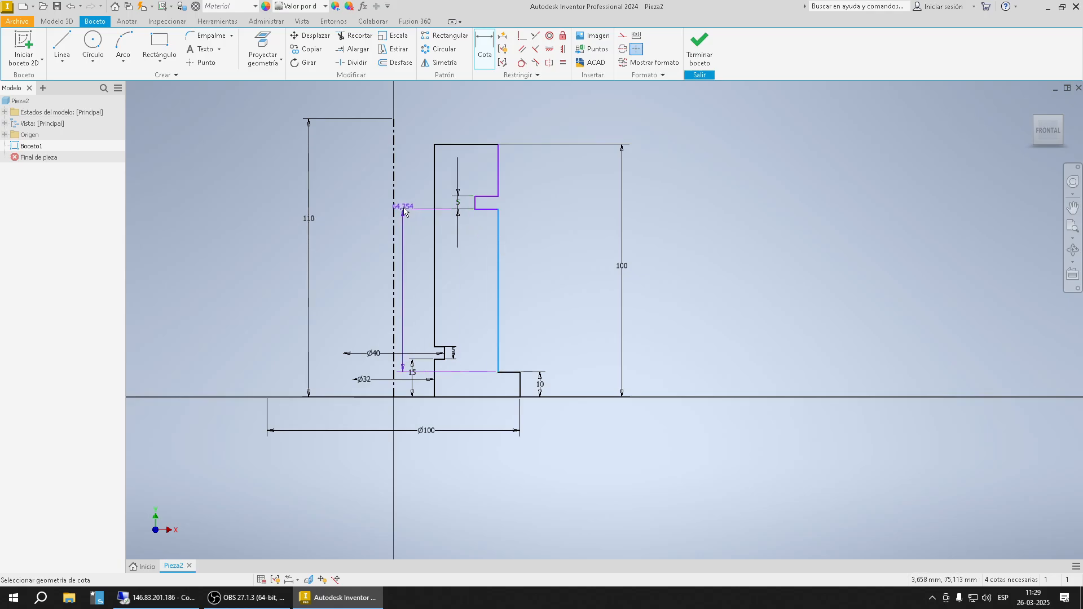
{"action": "left_click", "coordinate": [401, 210]}
{"action": "left_click", "coordinate": [522, 98]}
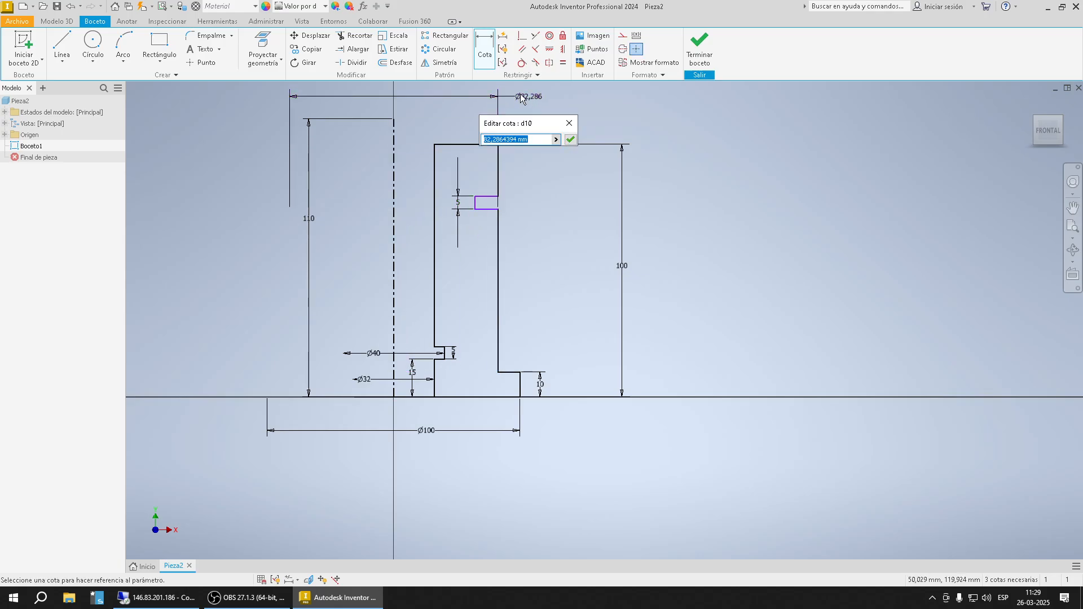
{"action": "type", "text": "50"}
{"action": "key", "text": "Return"}
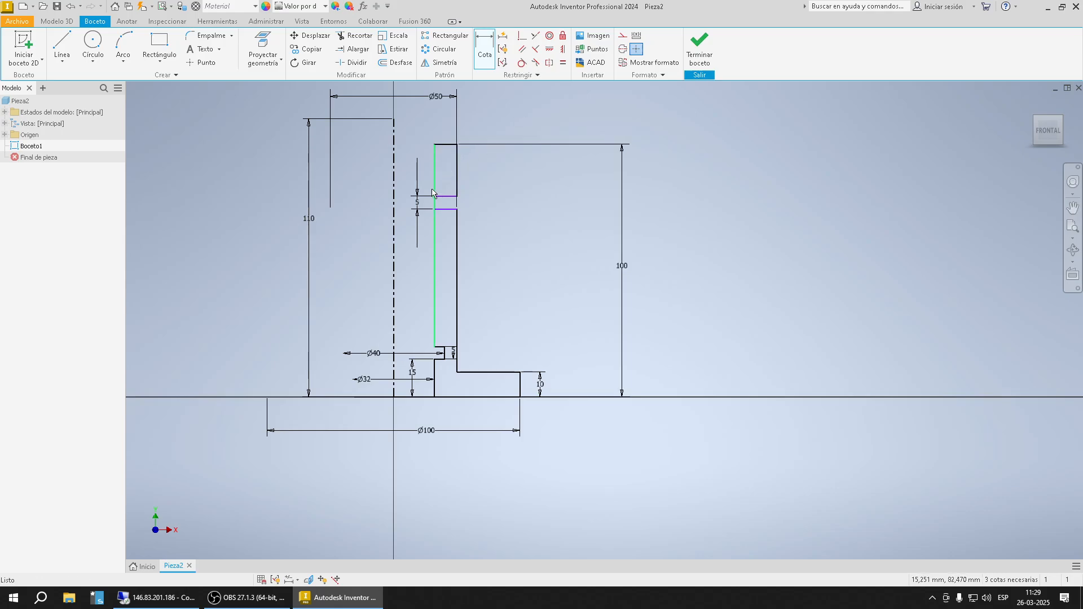
Step: Dimension the outer groove's depth in the profile as 5 mm along its lower horizontal edge
{"action": "scroll", "coordinate": [432, 193], "scroll_direction": "up", "scroll_amount": 3}
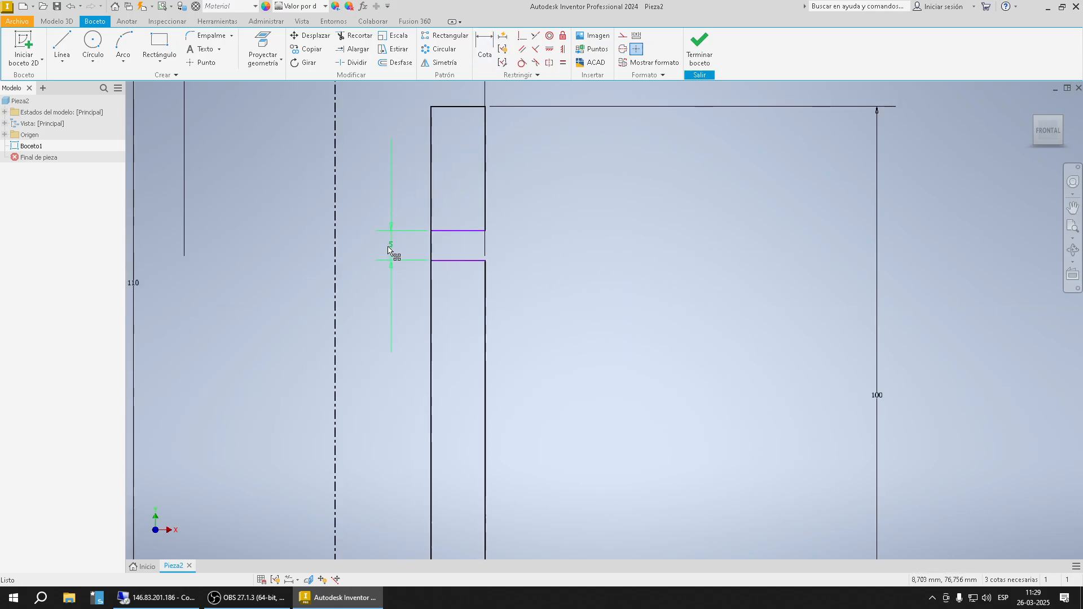
{"action": "key", "text": "d"}
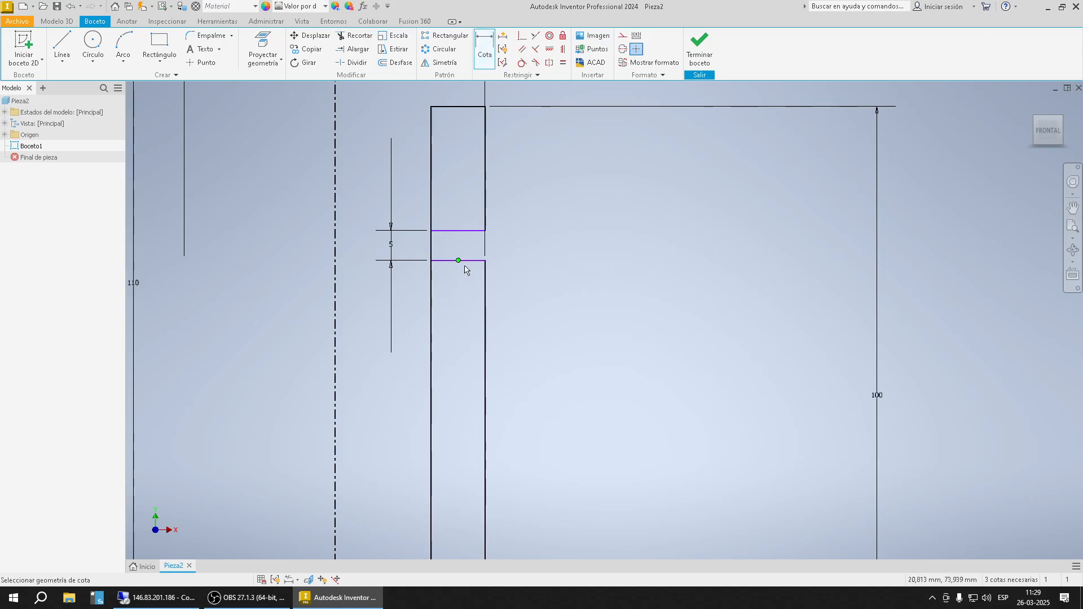
{"action": "left_click", "coordinate": [474, 261]}
{"action": "left_click", "coordinate": [457, 282]}
{"action": "type", "text": "5"}
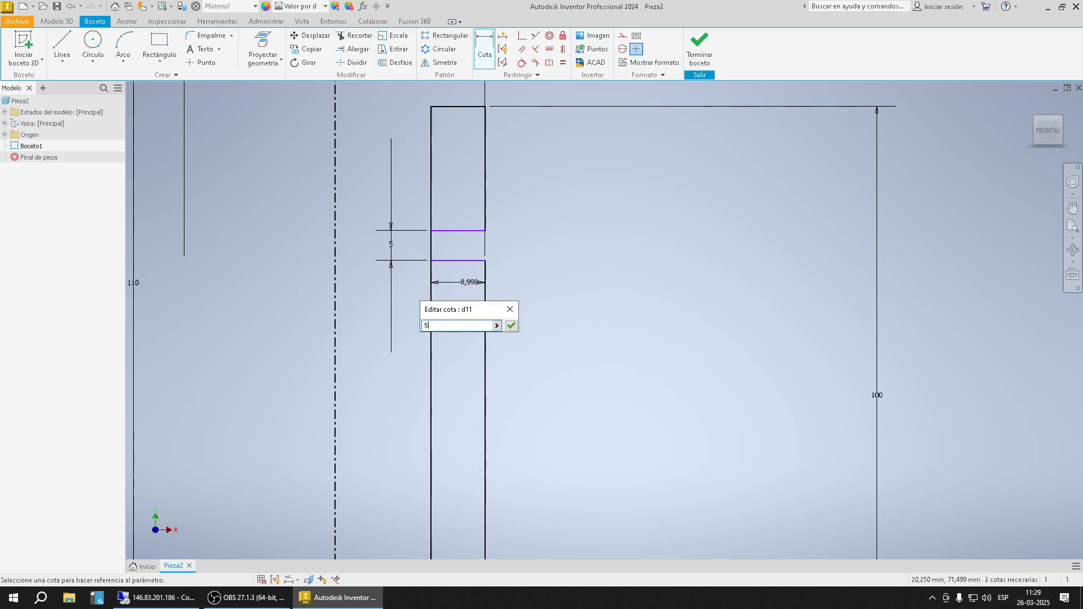
{"action": "key", "text": "Return"}
{"action": "key", "text": "Escape"}
{"action": "scroll", "coordinate": [477, 223], "scroll_direction": "down", "scroll_amount": 4}
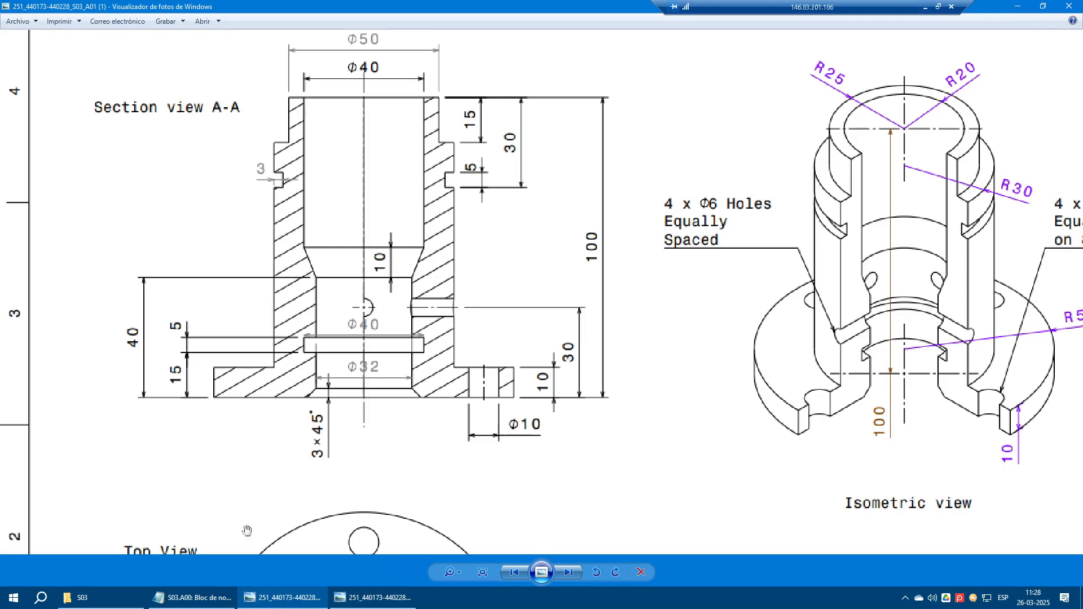
Step: Switch to the Notepad notes and highlight the TERMINAR BOCETO section about establishing an independent closed area for the revolution
{"action": "left_click", "coordinate": [229, 599]}
{"action": "scroll", "coordinate": [539, 299], "scroll_direction": "down", "scroll_amount": 2}
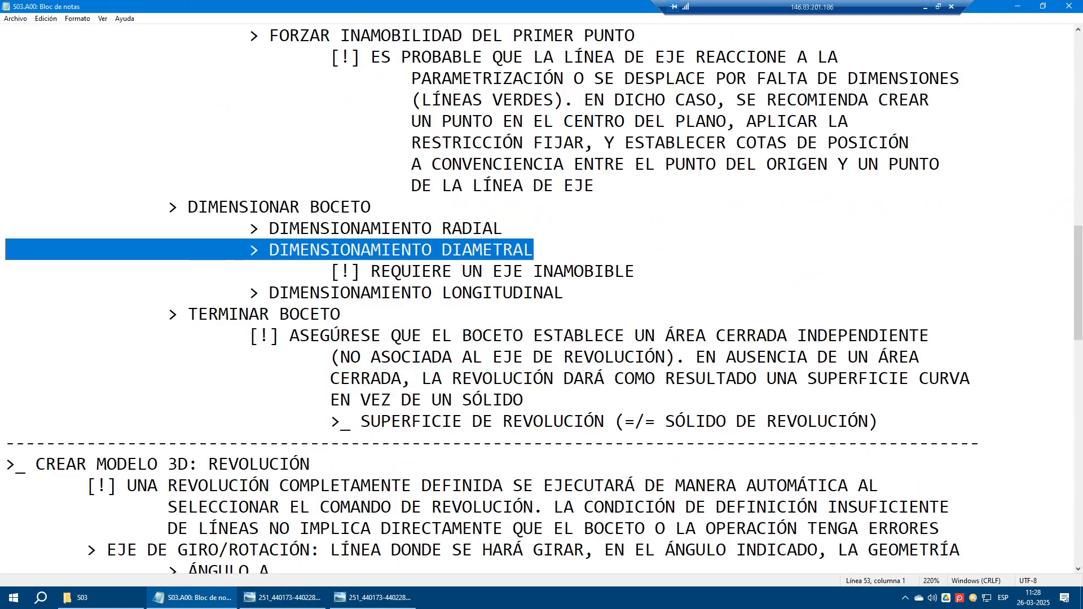
{"action": "left_click_drag", "start_coordinate": [886, 421], "coordinate": [7, 314]}
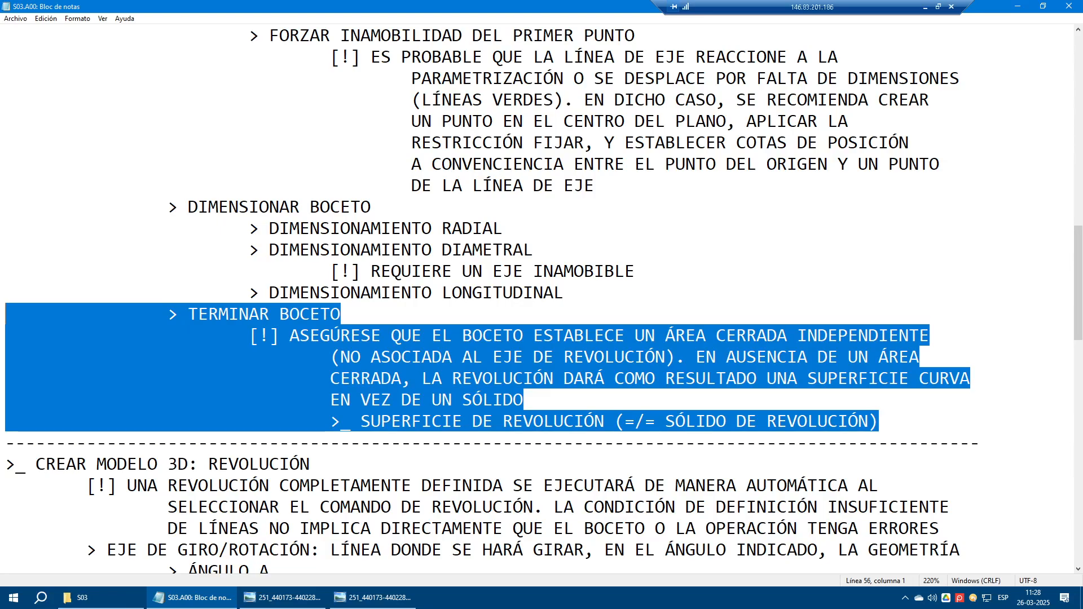
{"action": "left_click", "coordinate": [925, 7]}
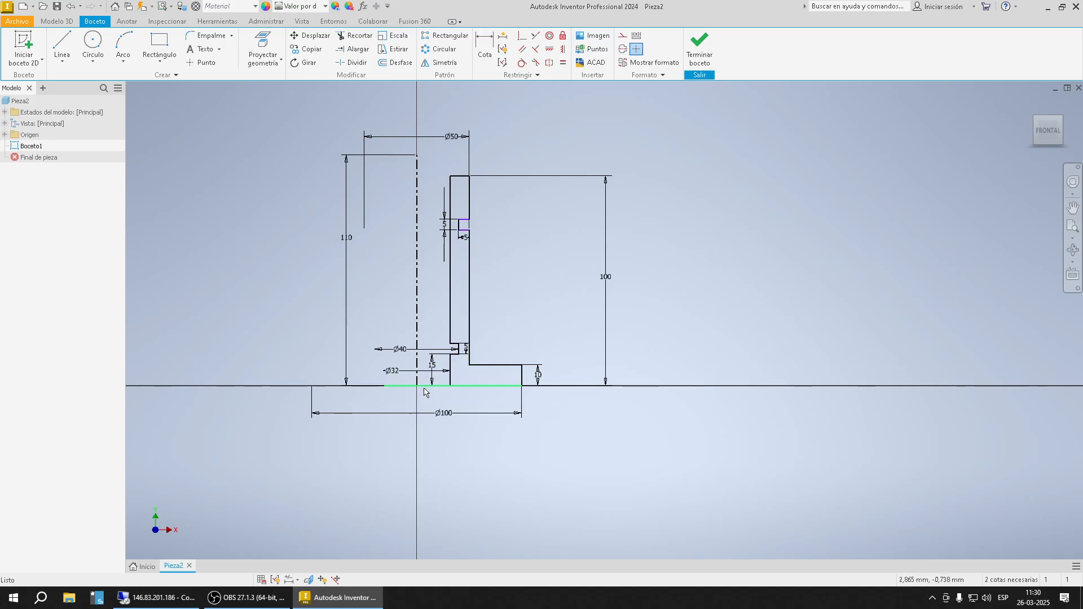
Step: Trim the base line between the axis and the profile, and delete the leftover segment beyond the axis
{"action": "scroll", "coordinate": [424, 392], "scroll_direction": "down", "scroll_amount": 5}
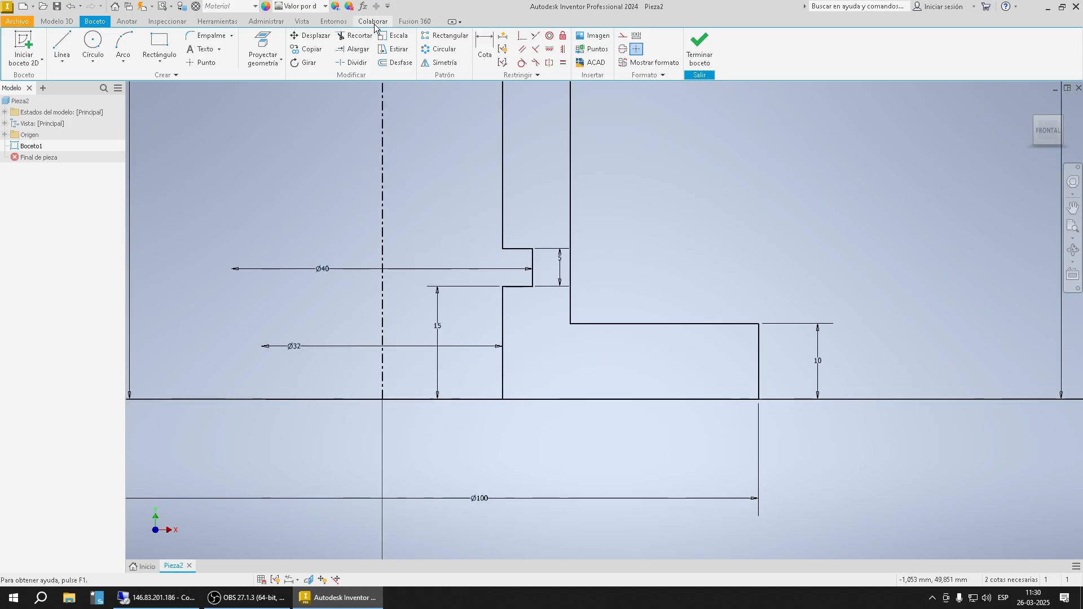
{"action": "left_click", "coordinate": [355, 36]}
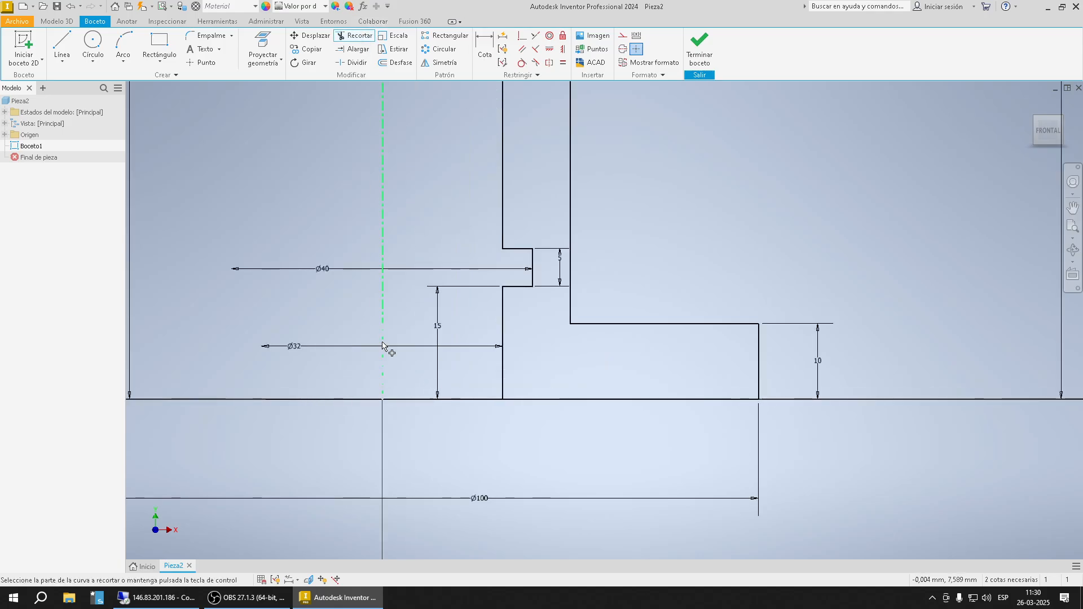
{"action": "left_click", "coordinate": [405, 404]}
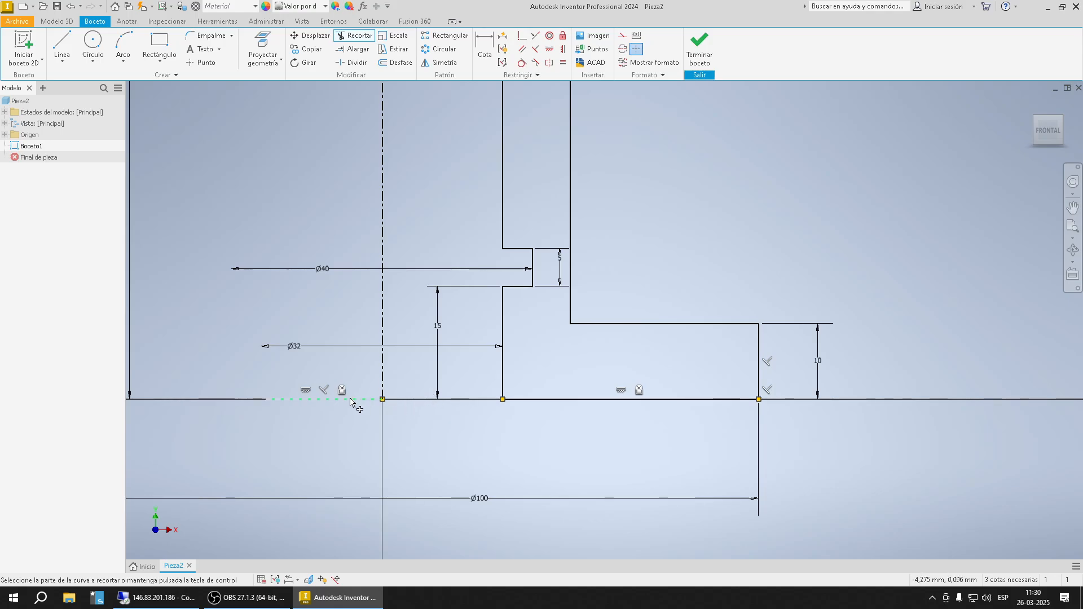
{"action": "key", "text": "Escape"}
{"action": "left_click_drag", "start_coordinate": [243, 369], "coordinate": [401, 434]}
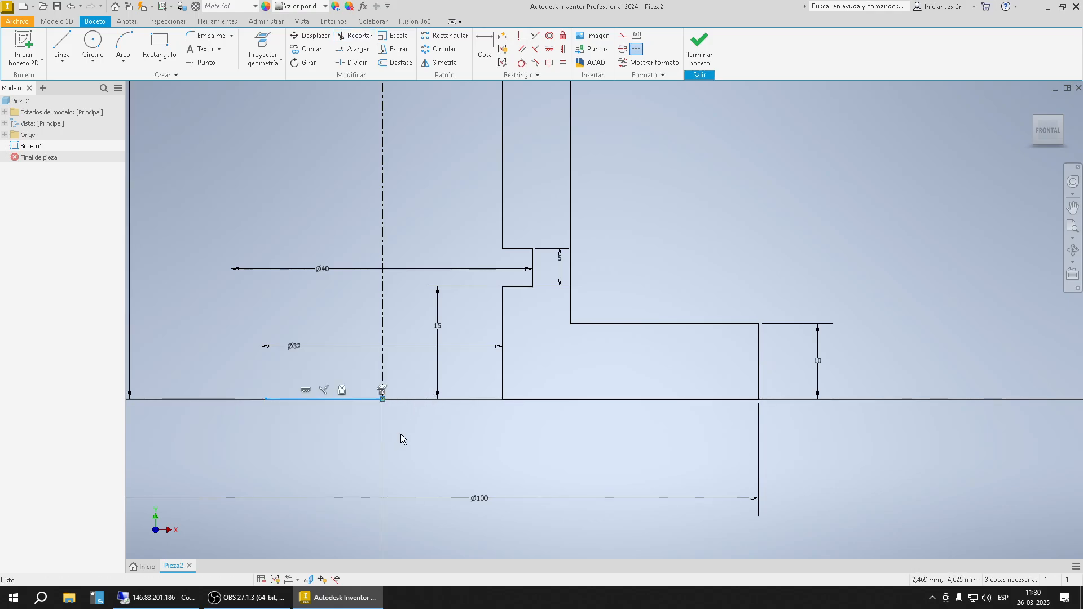
{"action": "key", "text": "Delete"}
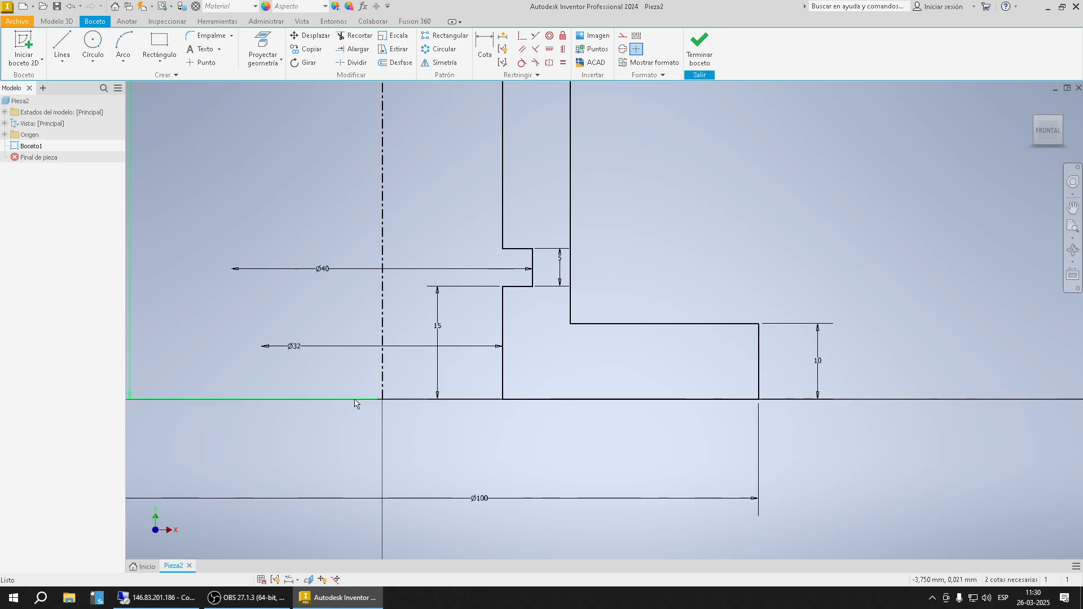
Step: Draw a long horizontal line in the empty area beside the part profile and convert it to a centerline
{"action": "scroll", "coordinate": [481, 409], "scroll_direction": "down", "scroll_amount": 2}
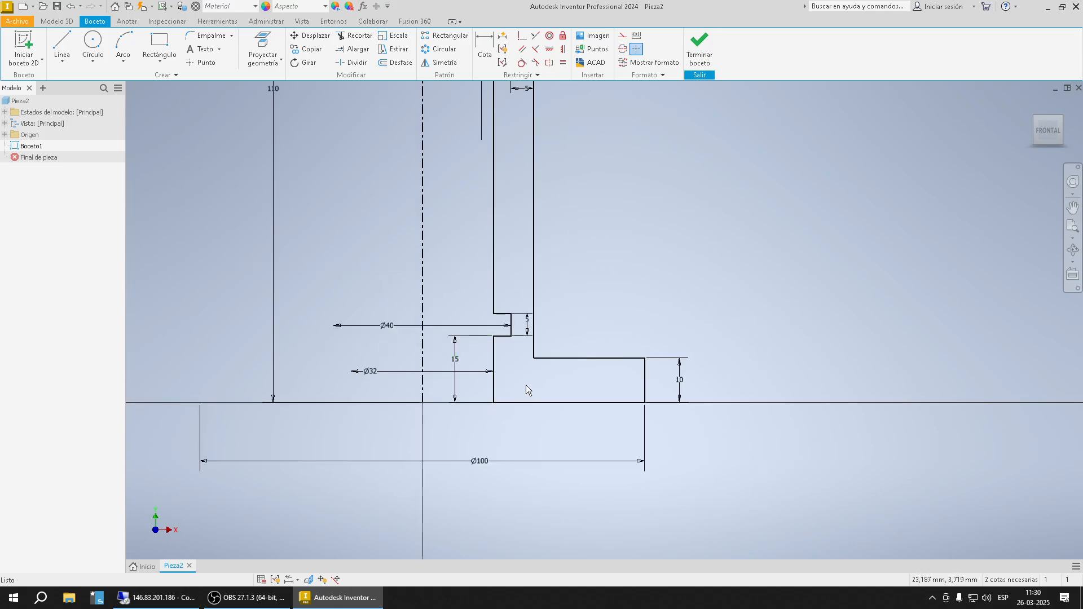
{"action": "key", "text": "ctrl"}
{"action": "scroll", "coordinate": [529, 356], "scroll_direction": "down", "scroll_amount": 4}
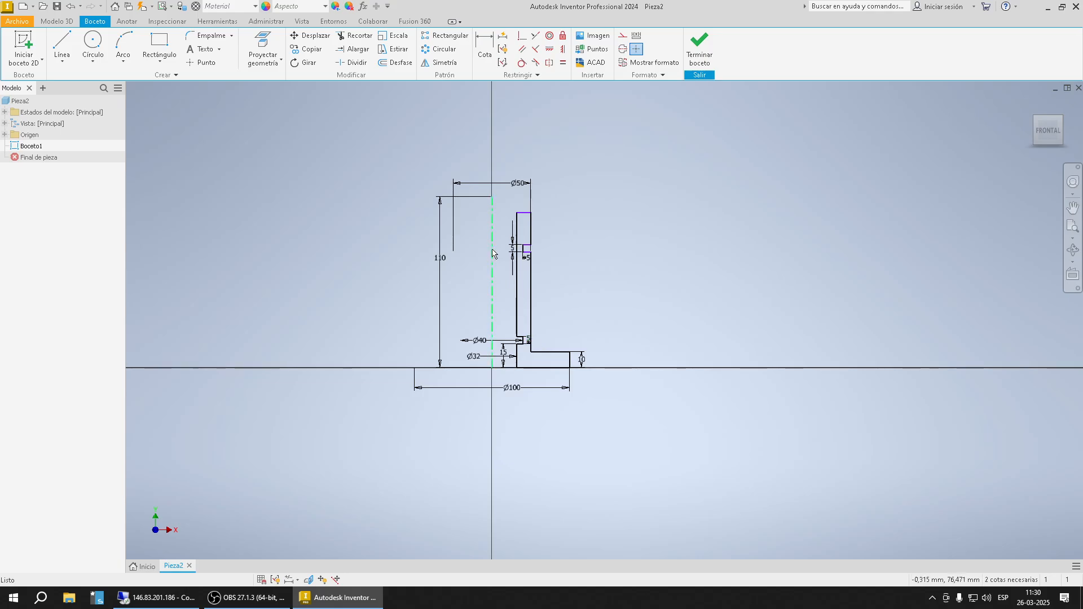
{"action": "key", "text": "ctrl"}
{"action": "scroll", "coordinate": [514, 207], "scroll_direction": "up", "scroll_amount": 3}
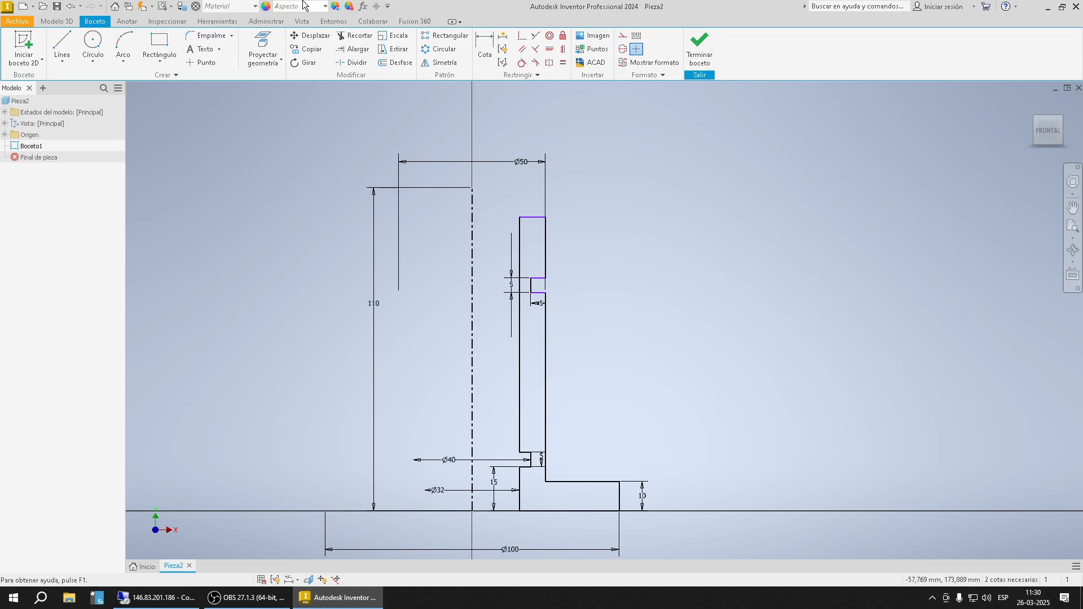
{"action": "left_click", "coordinate": [55, 49]}
{"action": "left_click", "coordinate": [700, 335]}
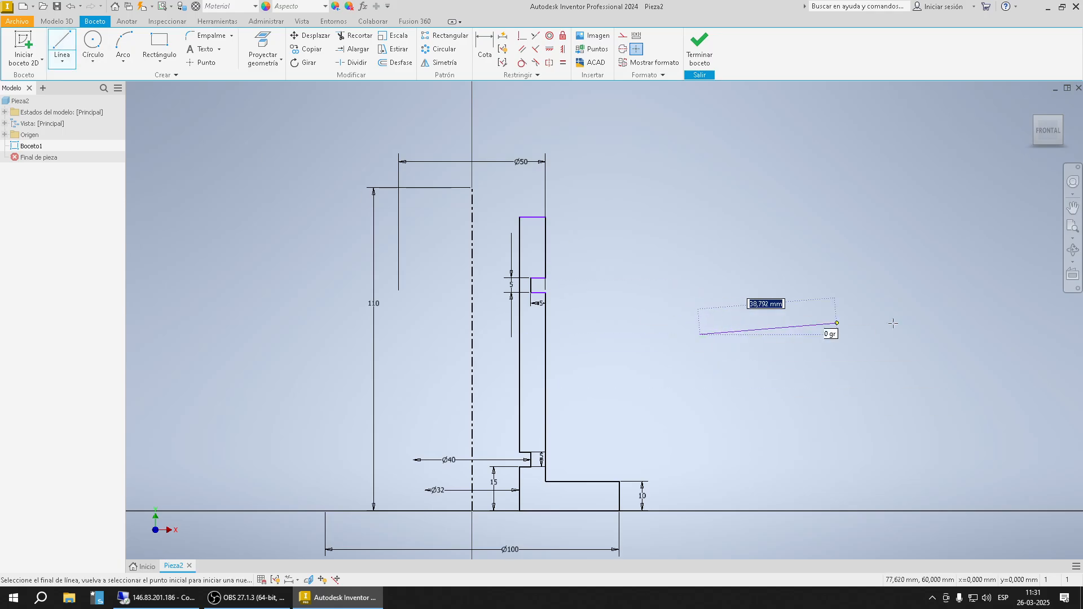
{"action": "left_click", "coordinate": [1063, 334]}
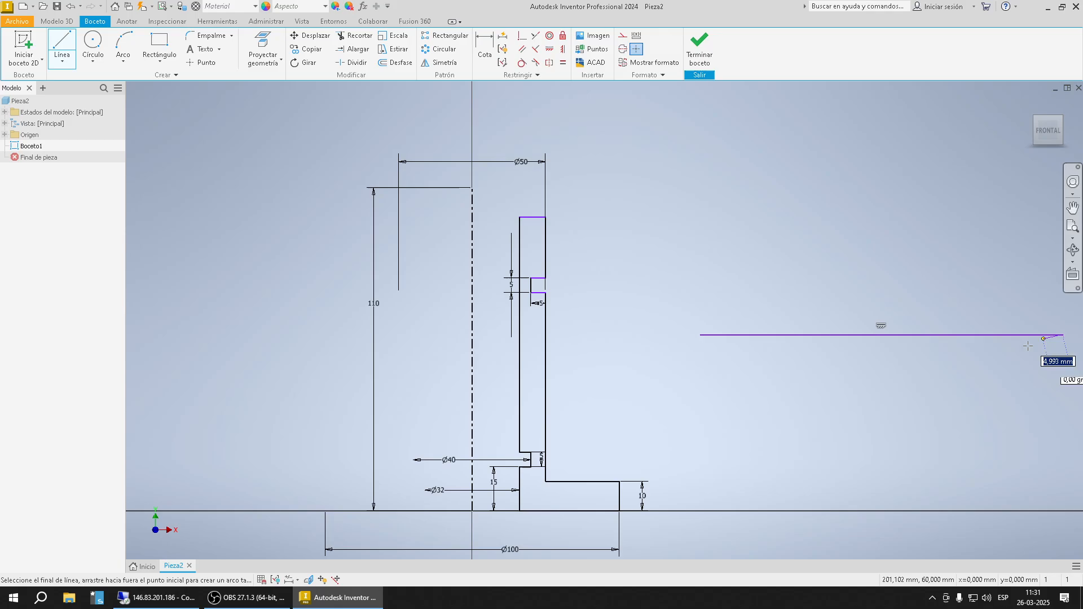
{"action": "key", "text": "Escape"}
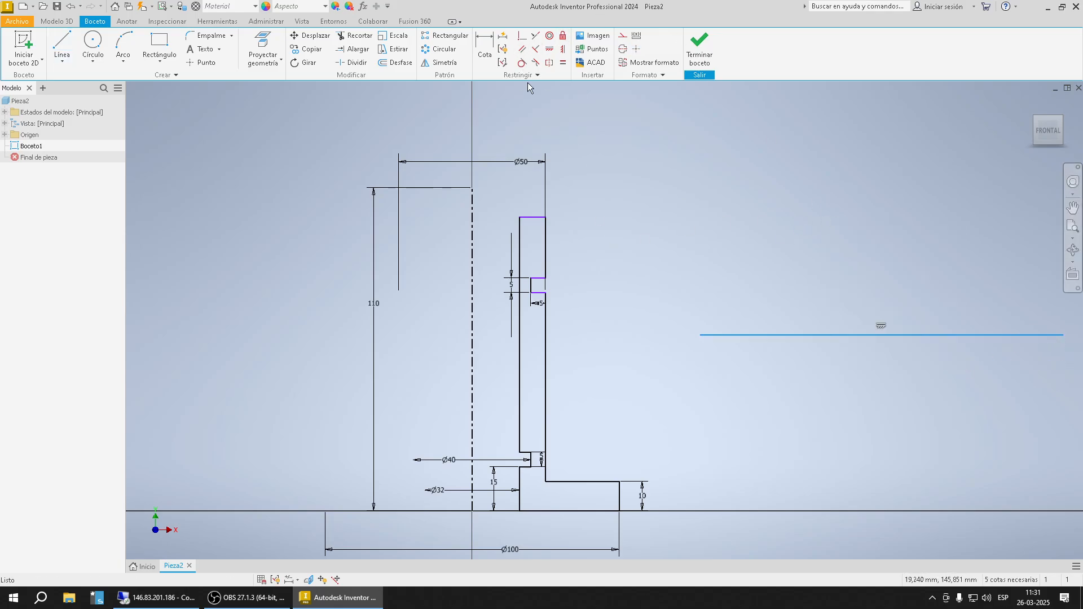
{"action": "left_click", "coordinate": [622, 49]}
{"action": "left_click", "coordinate": [716, 258]}
Step: Sketch an open example profile of five connected lines above the horizontal centerline, with one sloped edge and both ends on the centerline
{"action": "scroll", "coordinate": [716, 258], "scroll_direction": "up", "scroll_amount": 3}
{"action": "scroll", "coordinate": [849, 266], "scroll_direction": "down", "scroll_amount": 5}
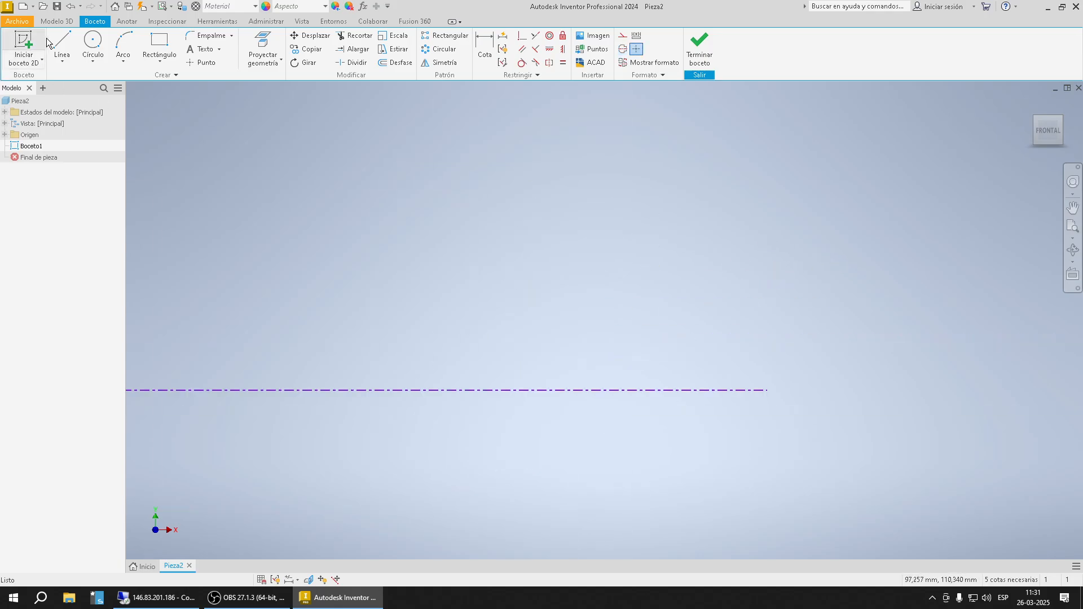
{"action": "key", "text": "l"}
{"action": "left_click", "coordinate": [731, 391]}
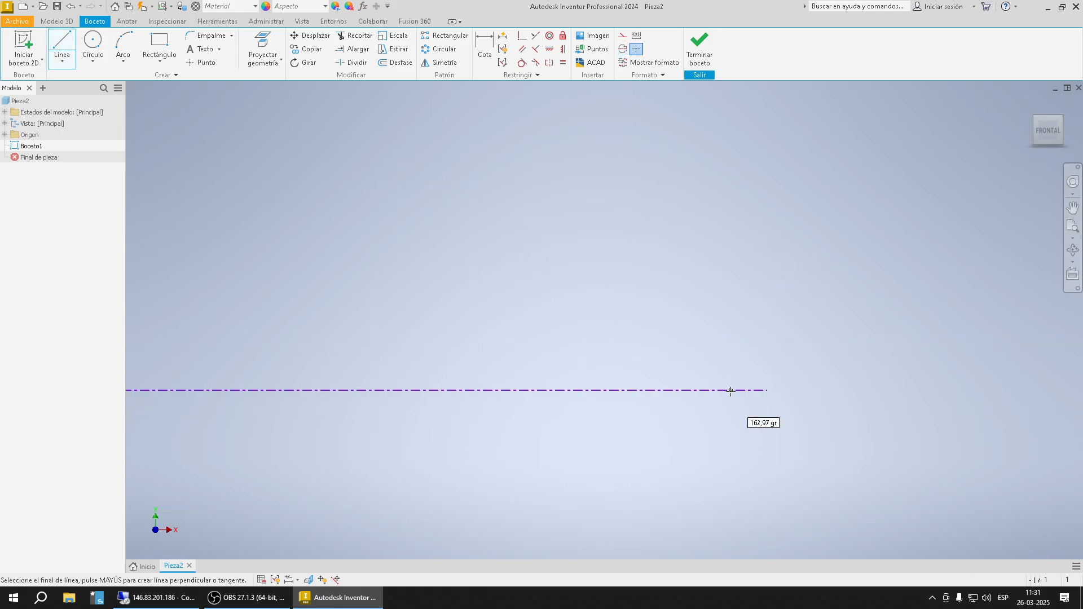
{"action": "left_click", "coordinate": [731, 322]}
{"action": "left_click", "coordinate": [607, 322]}
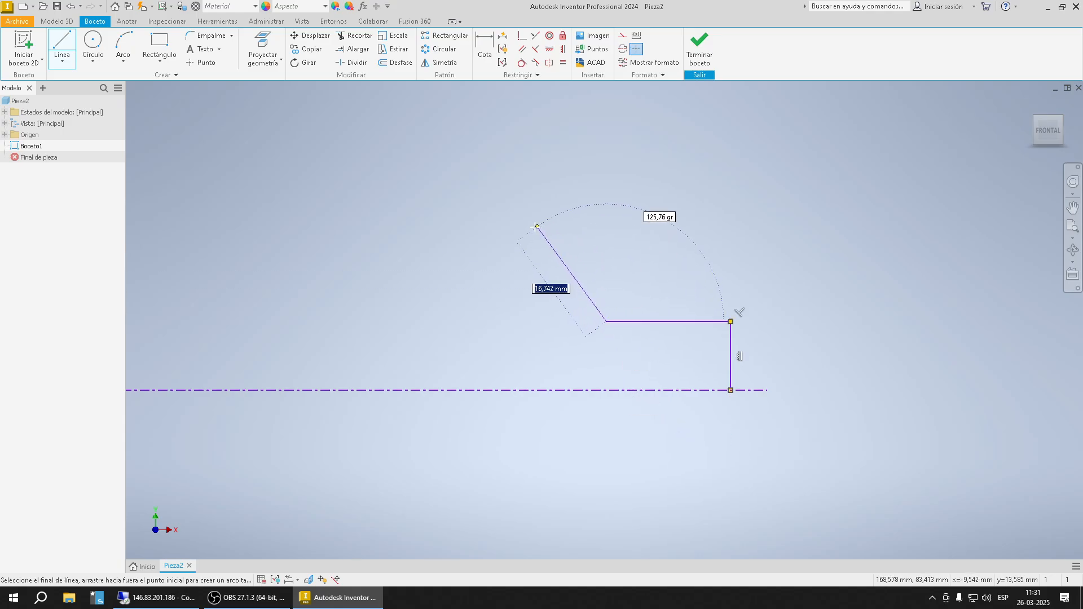
{"action": "left_click", "coordinate": [533, 227]}
{"action": "left_click", "coordinate": [368, 225]}
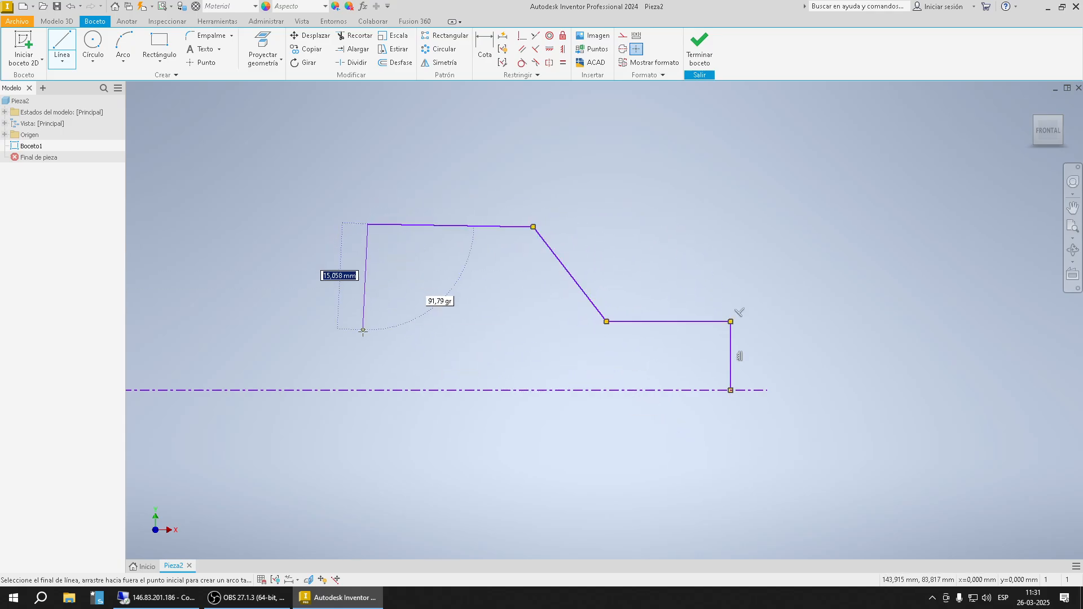
{"action": "left_click", "coordinate": [368, 390]}
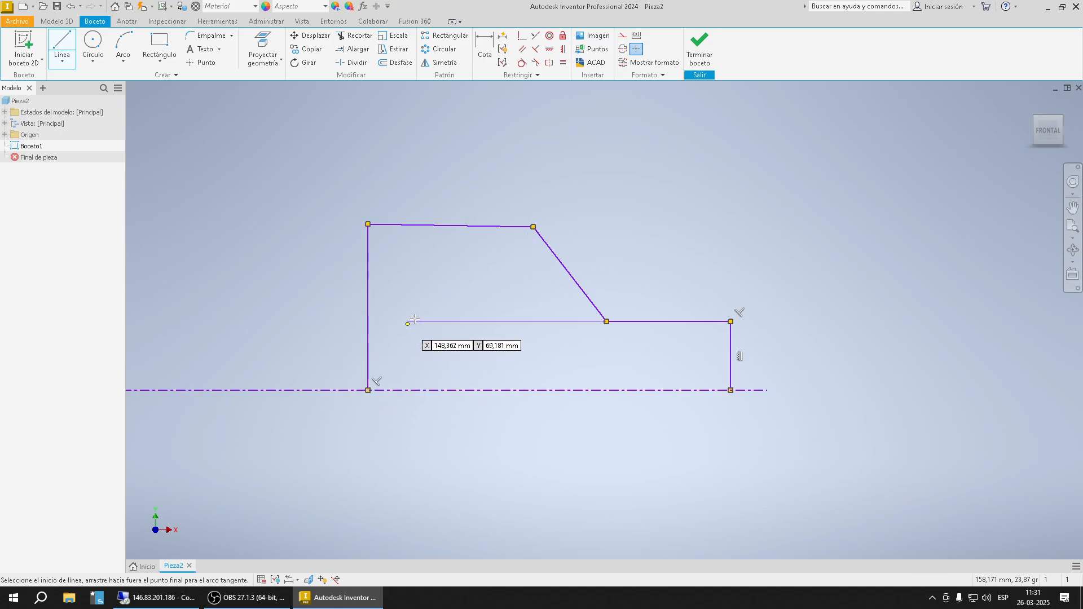
{"action": "key", "text": "Escape"}
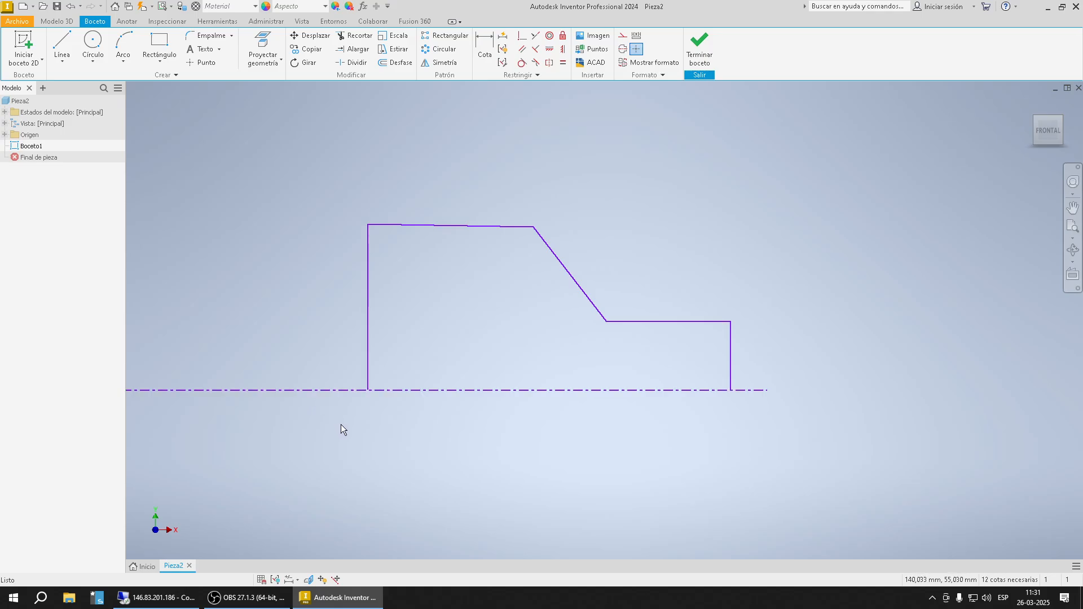
Step: Close the example profile with a line along the centerline between its two end points
{"action": "left_click", "coordinate": [62, 48]}
{"action": "left_click", "coordinate": [368, 390]}
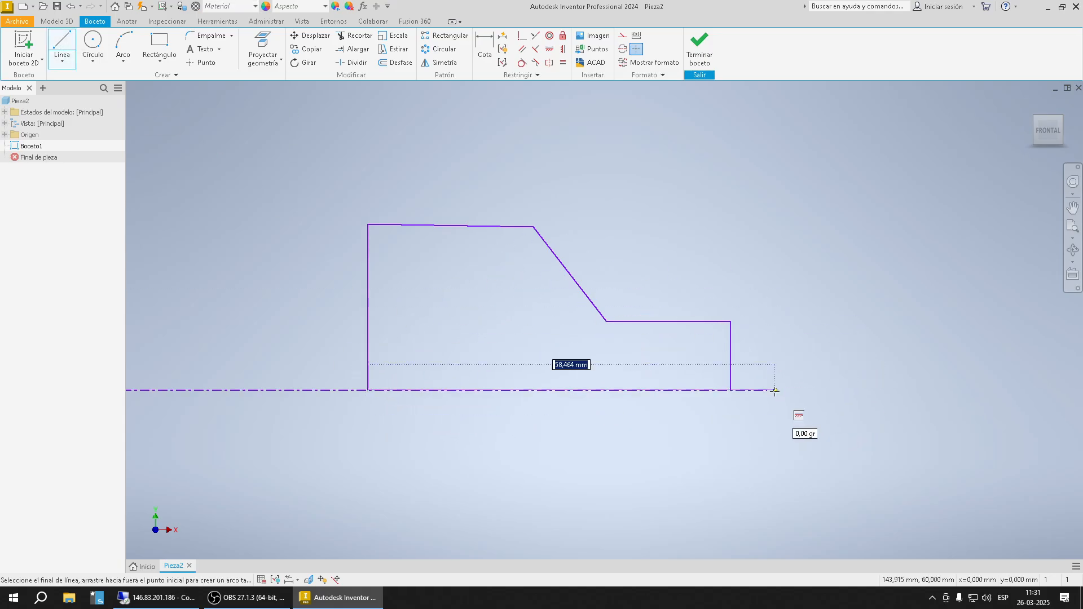
{"action": "left_click", "coordinate": [730, 390]}
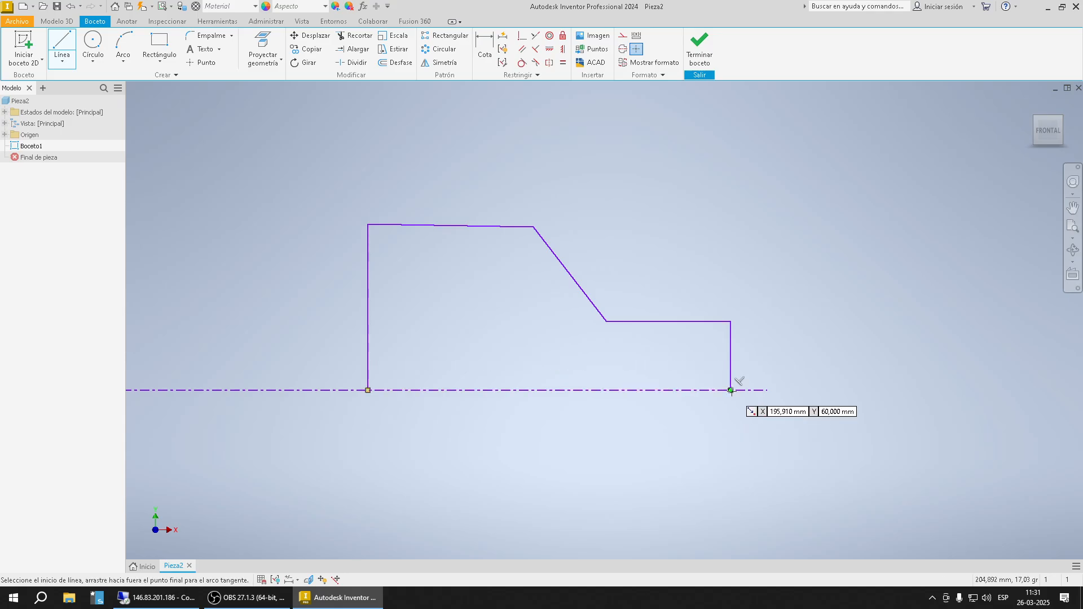
{"action": "key", "text": "Escape"}
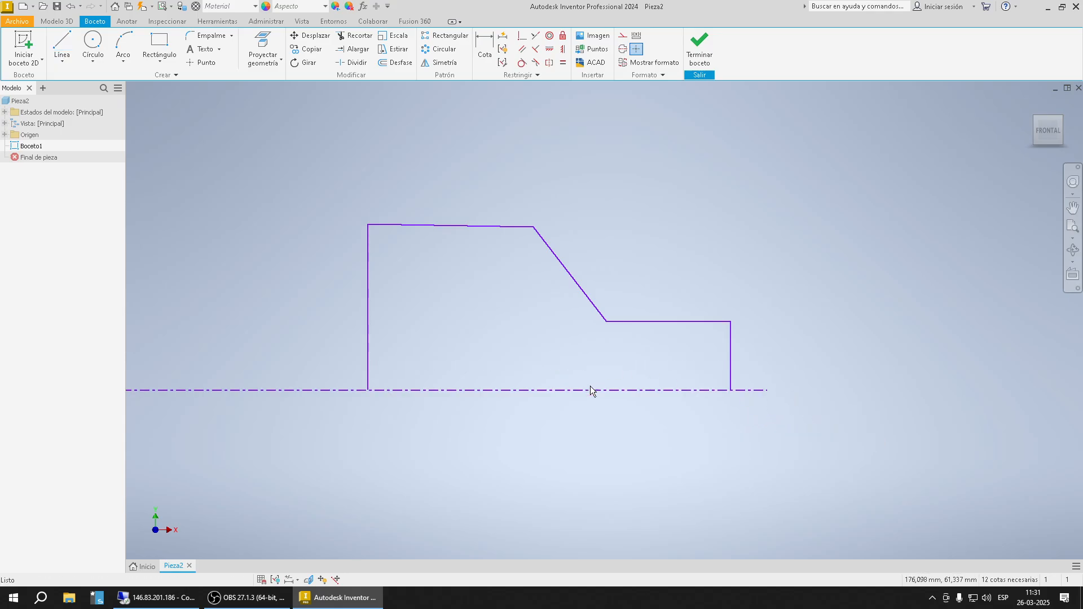
Step: Try deleting the example's centerline, undo that, and delete the whole example profile together with the centerline
{"action": "left_click", "coordinate": [217, 390]}
{"action": "key", "text": "Delete"}
{"action": "key", "text": "ctrl+z"}
{"action": "mouse_move", "coordinate": [826, 454]}
{"action": "left_mouse_down"}
{"action": "mouse_move", "coordinate": [796, 423]}
{"action": "mouse_move", "coordinate": [224, 169]}
{"action": "left_mouse_up"}
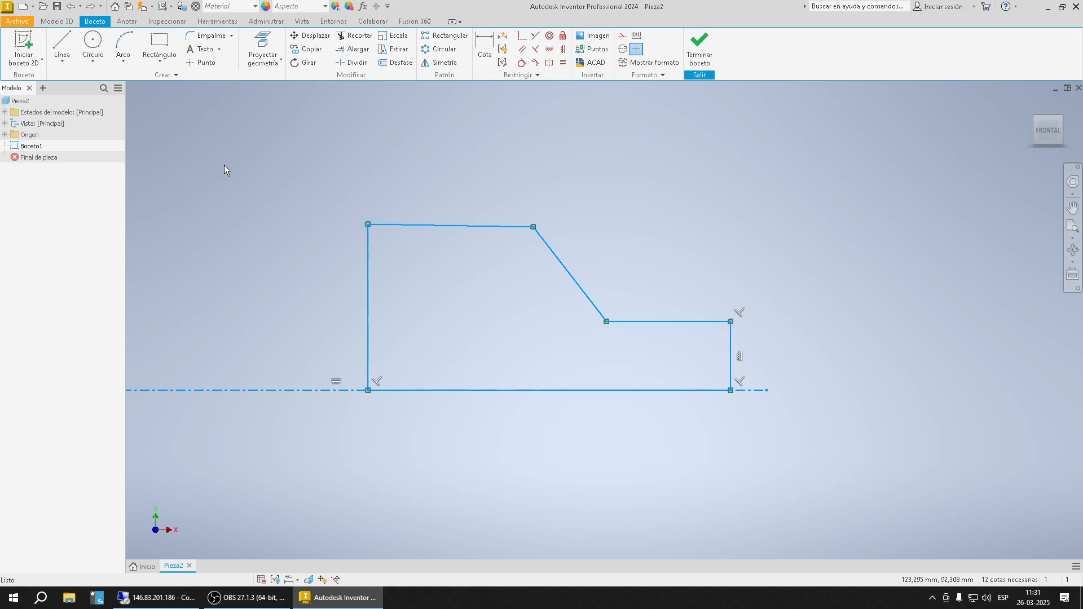
{"action": "key", "text": "Delete"}
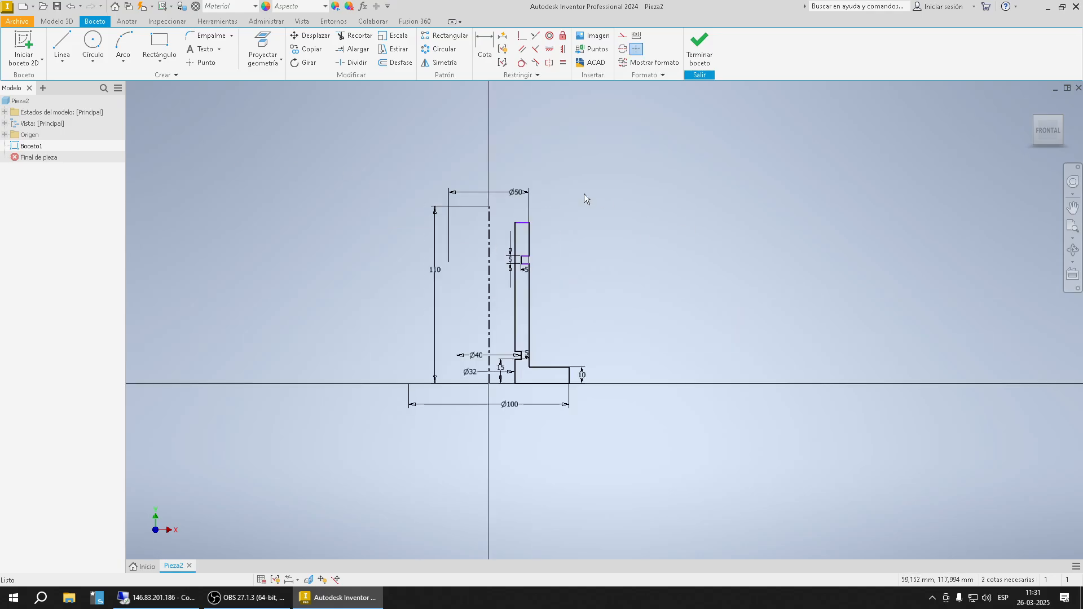
Step: Finish the sketch and highlight the revolution notes in Notepad about automatic execution and insufficiently defined lines
{"action": "left_click", "coordinate": [713, 47]}
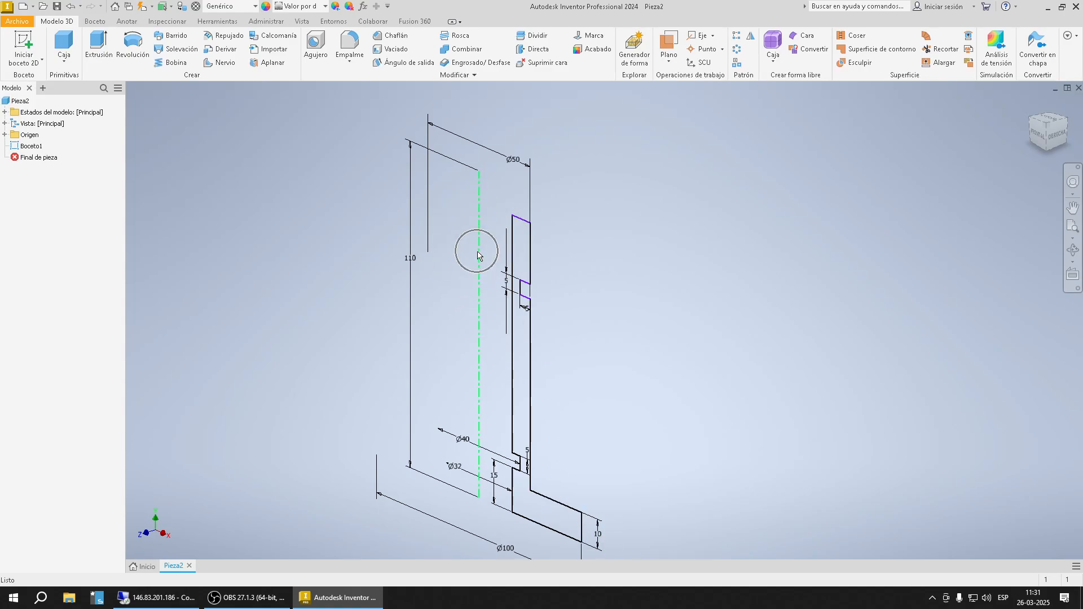
{"action": "left_click", "coordinate": [131, 604]}
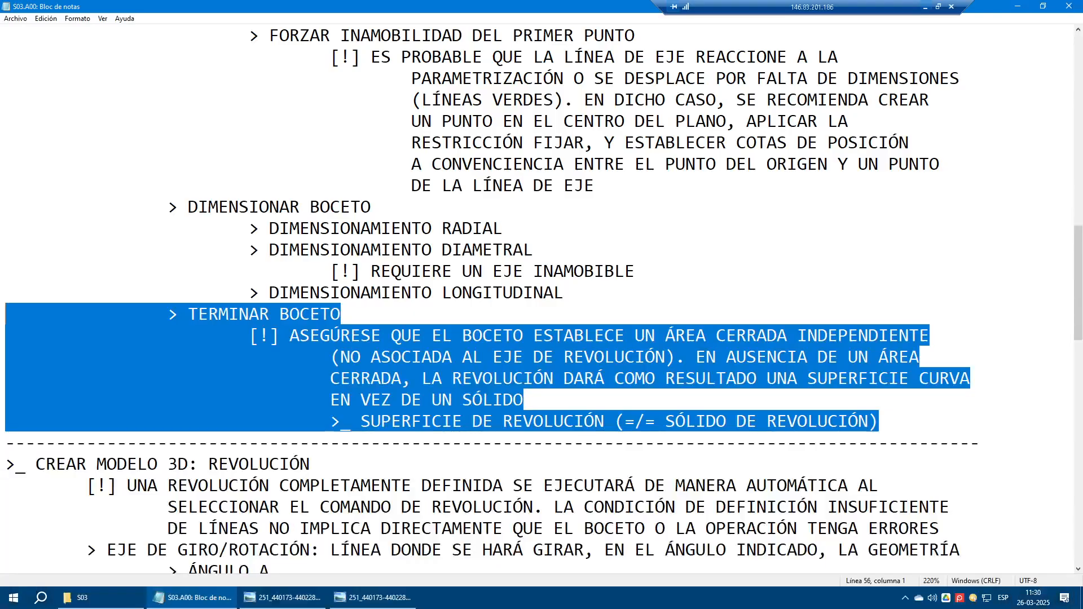
{"action": "scroll", "coordinate": [542, 305], "scroll_direction": "down", "scroll_amount": 4}
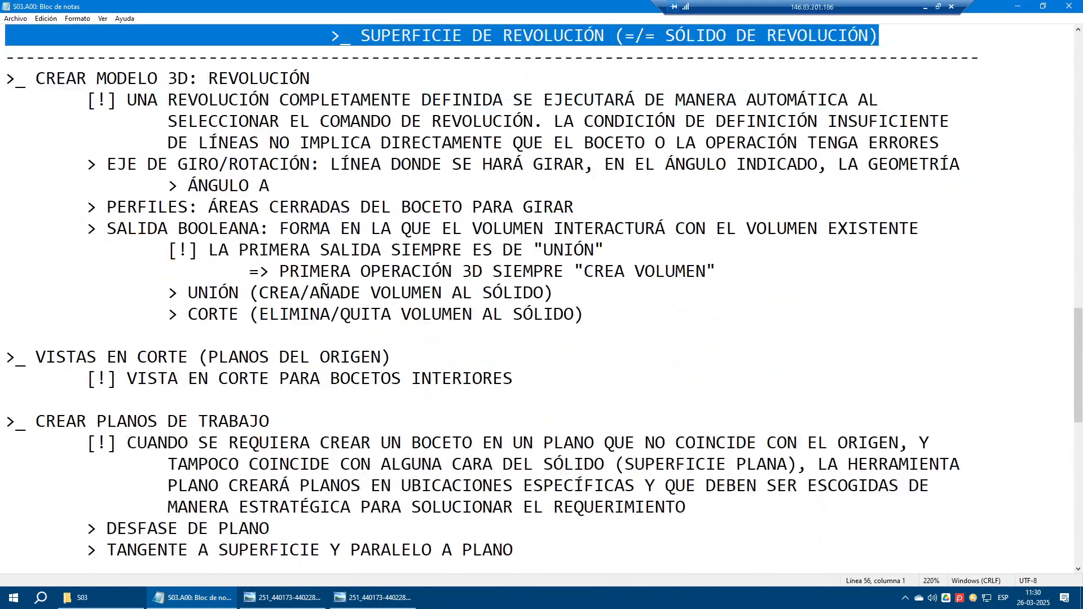
{"action": "left_click_drag", "start_coordinate": [89, 100], "coordinate": [960, 146]}
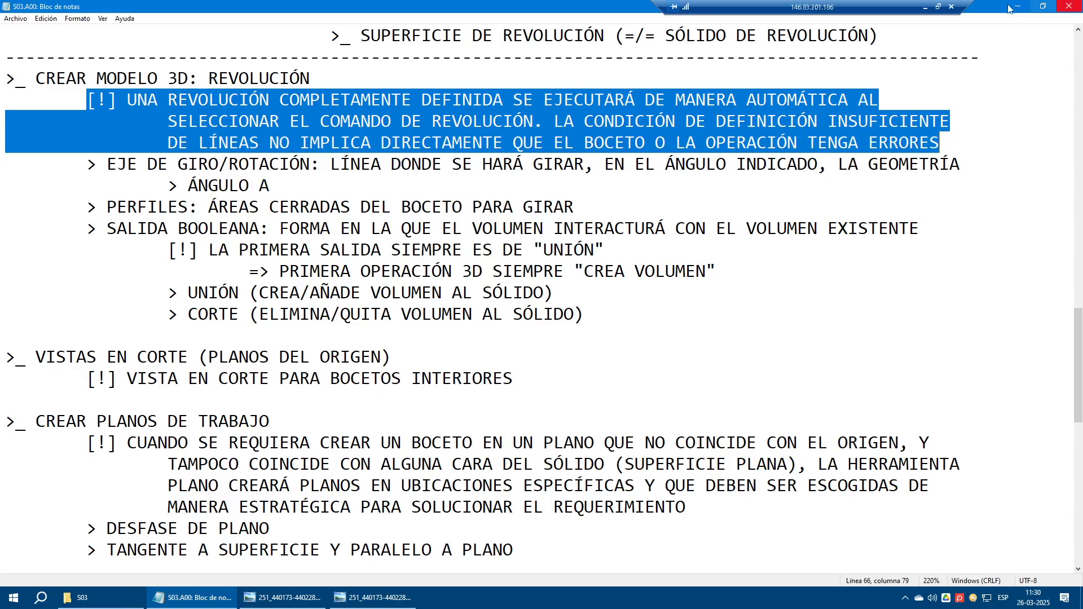
{"action": "left_click", "coordinate": [926, 6]}
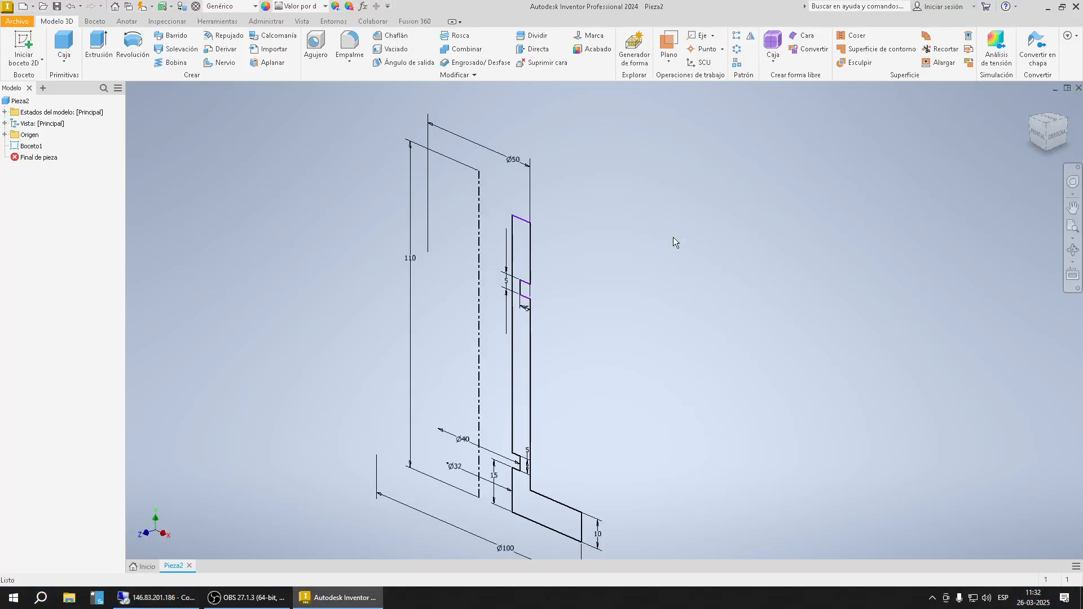
Step: Start a Revolve of the closed profile, preview it as a surface, and return to solid output
{"action": "left_click", "coordinate": [130, 51]}
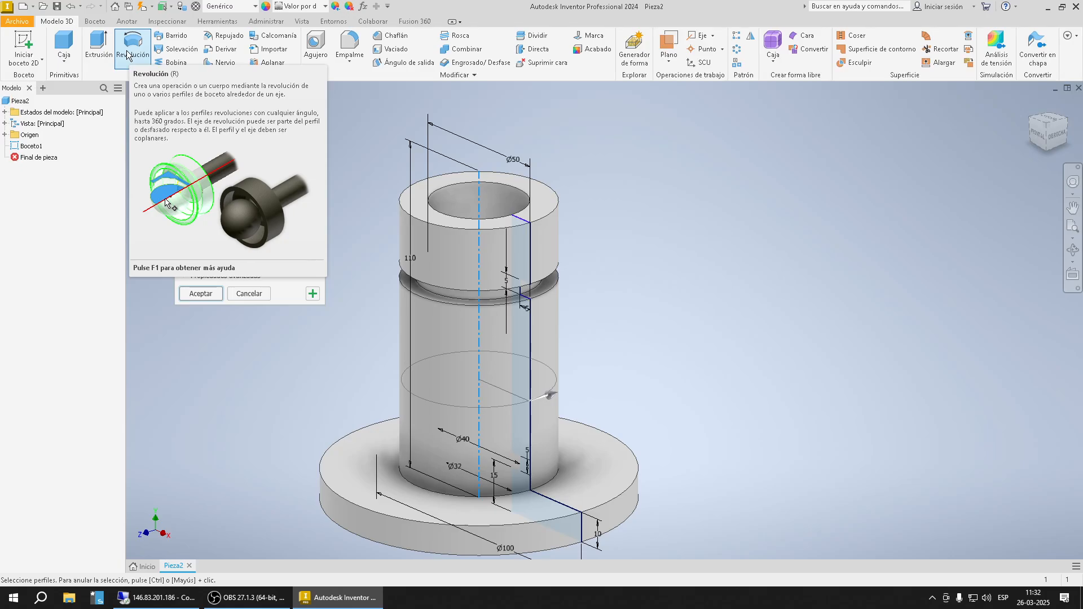
{"action": "left_click_drag", "start_coordinate": [249, 117], "coordinate": [258, 126]}
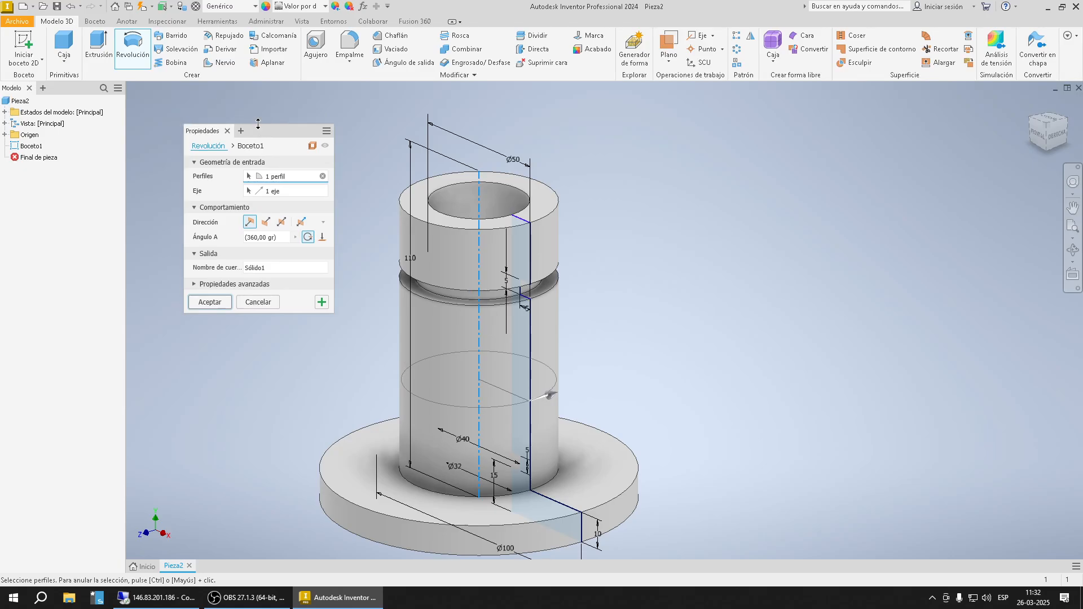
{"action": "left_click", "coordinate": [312, 146]}
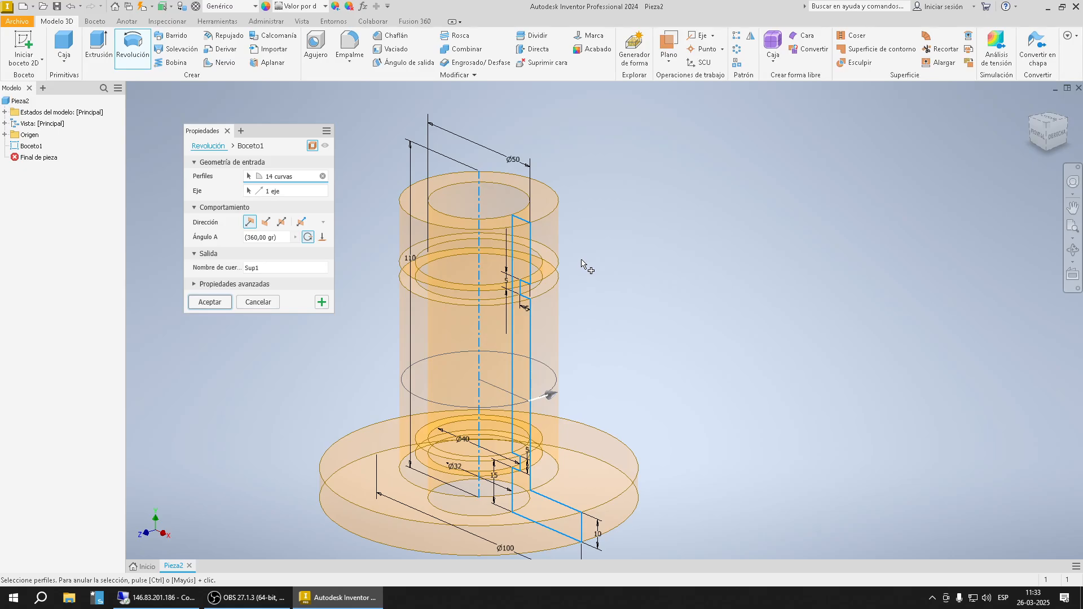
{"action": "left_click", "coordinate": [310, 151]}
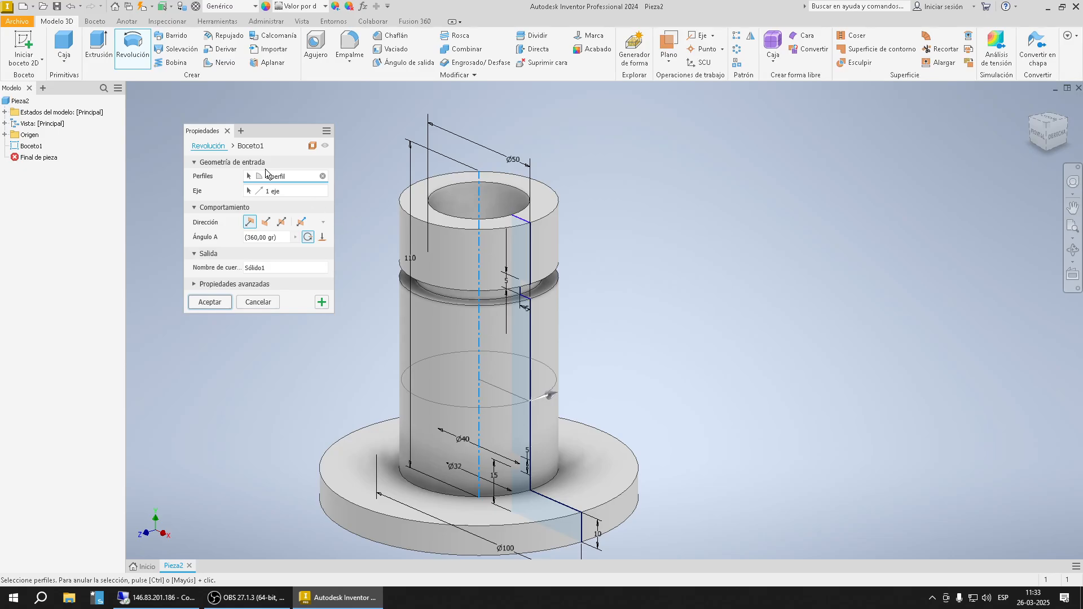
{"action": "left_click_drag", "start_coordinate": [266, 133], "coordinate": [264, 130]}
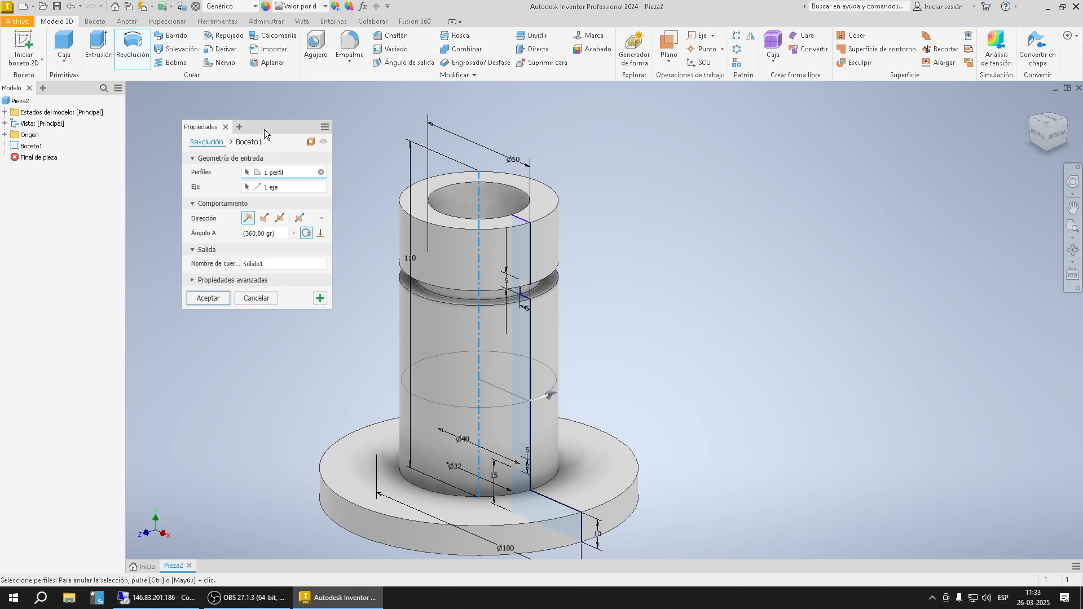
Step: Clear and reselect the closed profile for the revolution, and reselect the centerline as its axis
{"action": "left_click", "coordinate": [321, 172]}
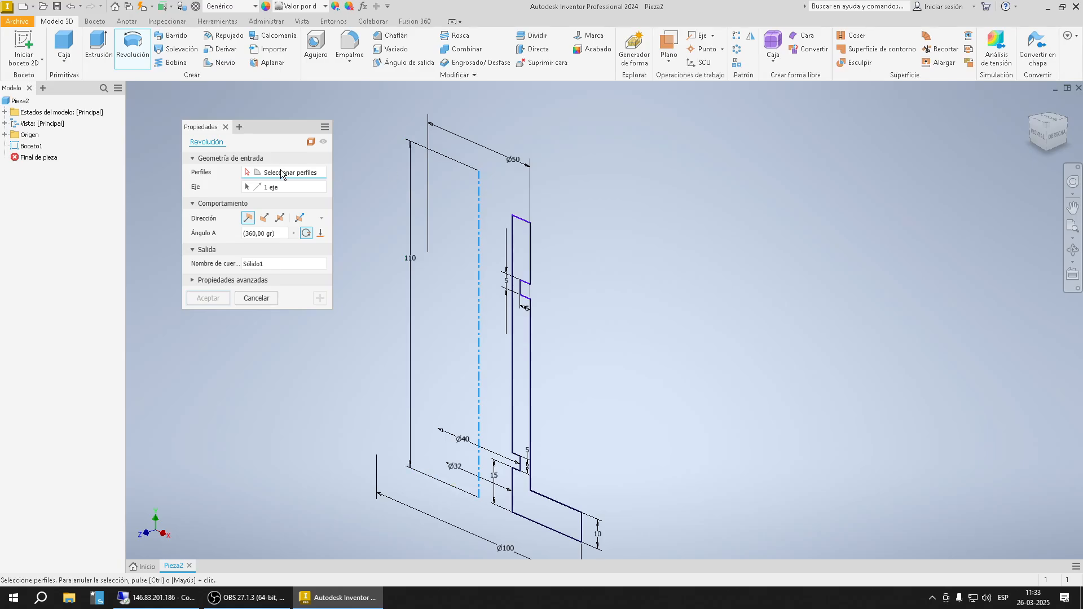
{"action": "left_click", "coordinate": [520, 260]}
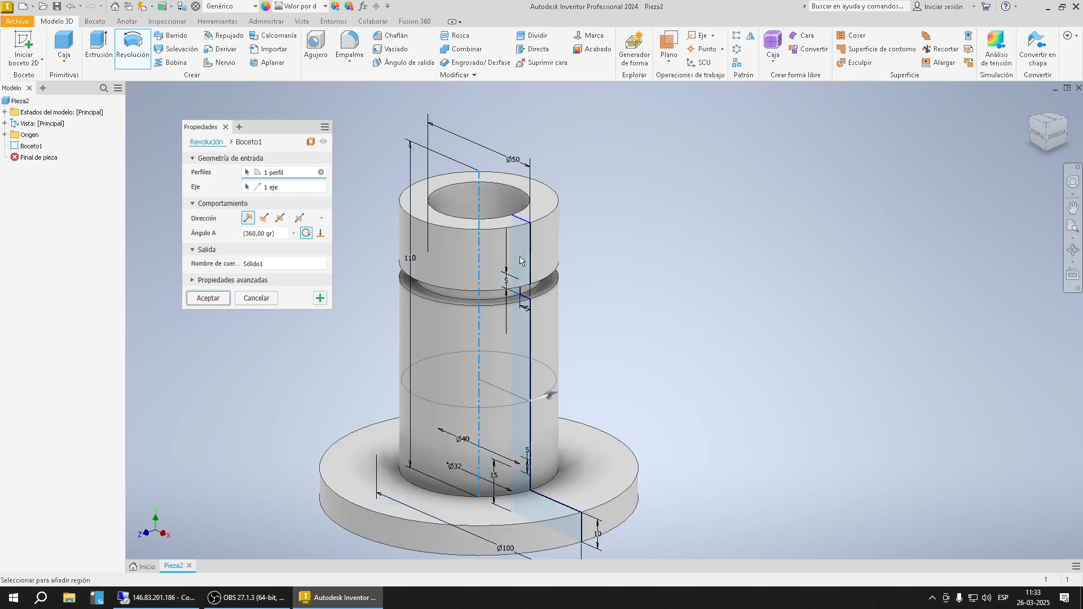
{"action": "left_click", "coordinate": [321, 186]}
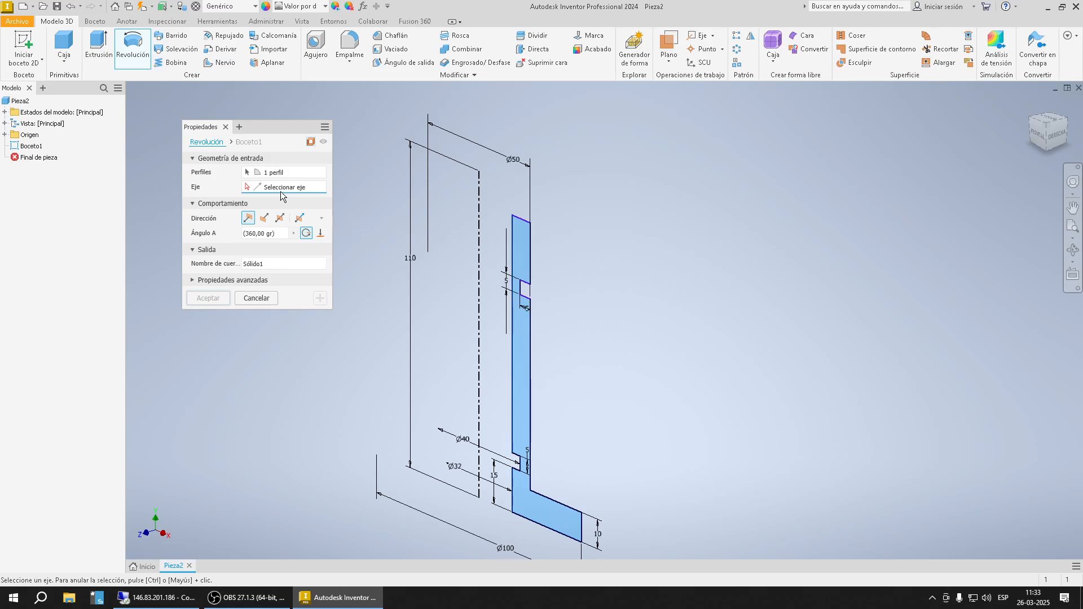
{"action": "left_click", "coordinate": [484, 218]}
Step: Switch to the S03_A01 drawing and examine the isometric view with its quarter cutaway
{"action": "left_click", "coordinate": [270, 233]}
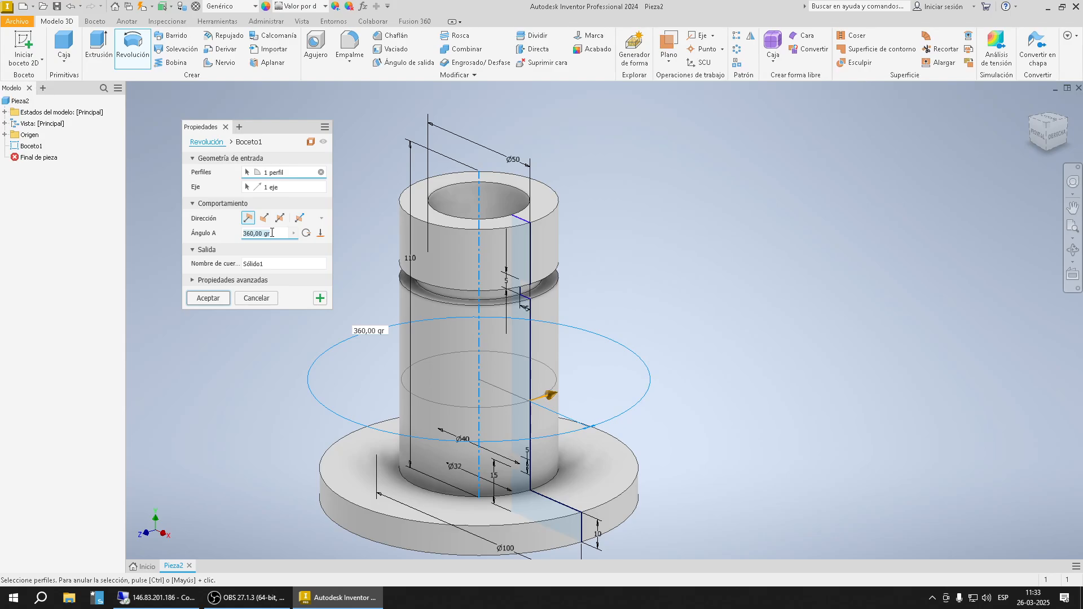
{"action": "left_click", "coordinate": [130, 598]}
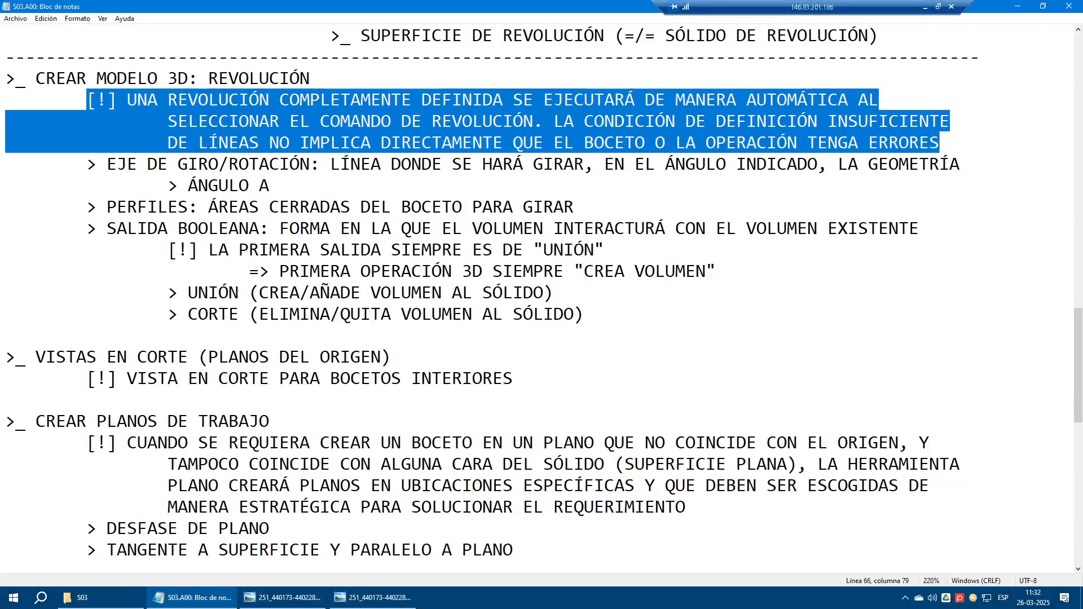
{"action": "left_click", "coordinate": [285, 597]}
{"action": "scroll", "coordinate": [796, 183], "scroll_direction": "up", "scroll_amount": 3}
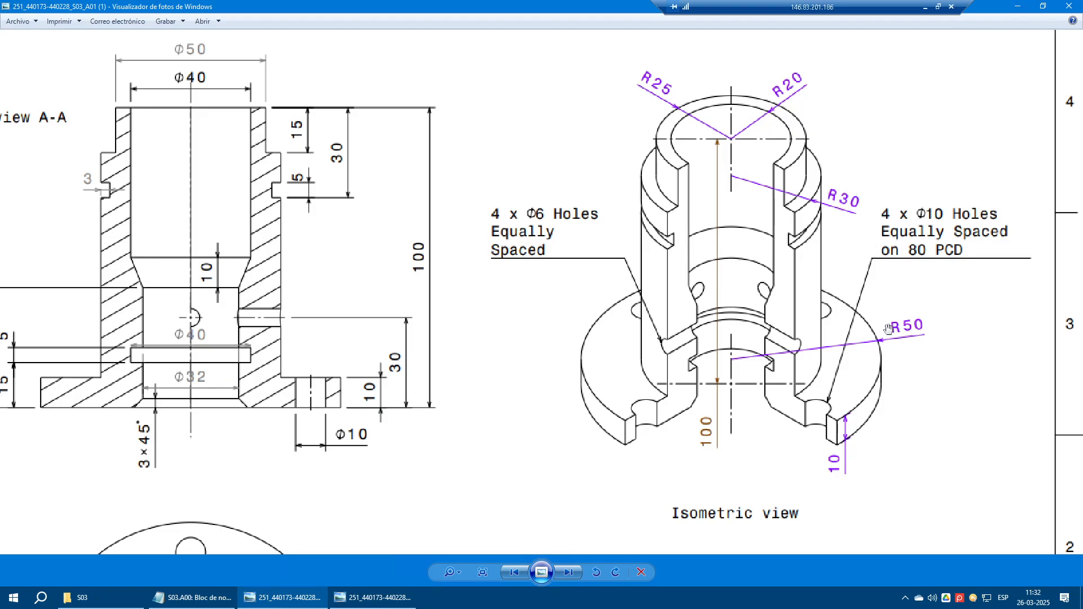
{"action": "left_click", "coordinate": [924, 5]}
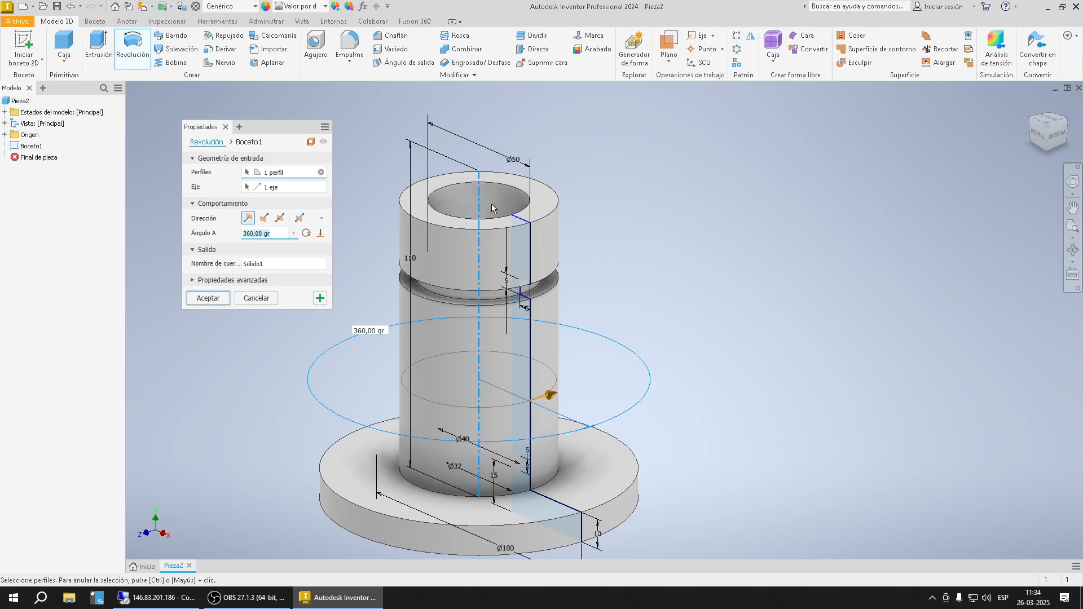
Step: Try a 270-degree revolution, flip its direction and back, and set the angle to 360 degrees
{"action": "left_click", "coordinate": [279, 233]}
{"action": "double_click", "coordinate": [252, 234]}
{"action": "type", "text": "270"}
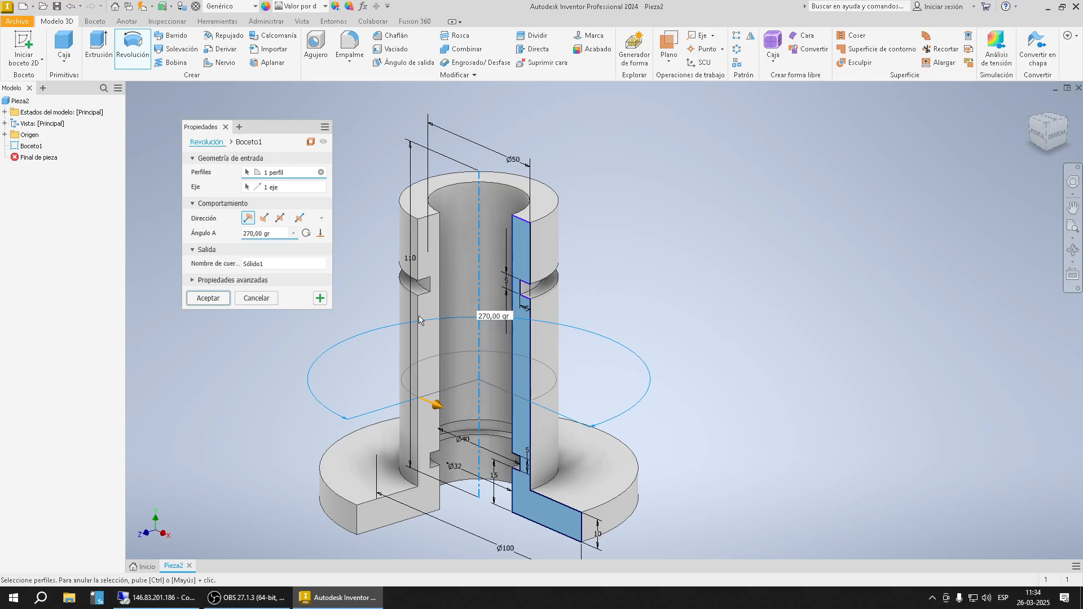
{"action": "left_click", "coordinate": [266, 219]}
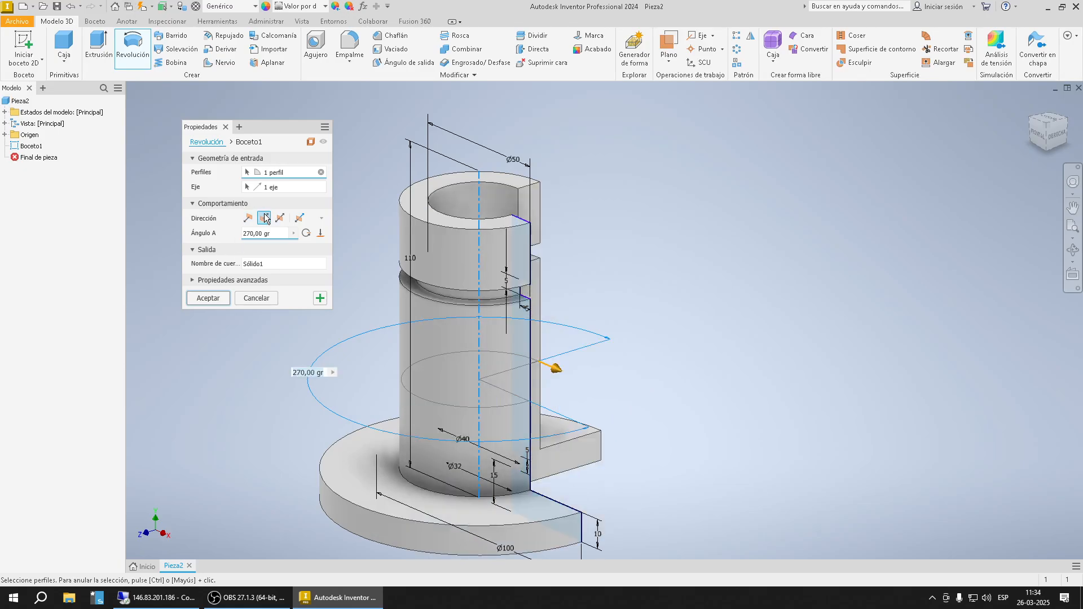
{"action": "left_click", "coordinate": [247, 221]}
{"action": "left_click", "coordinate": [276, 238]}
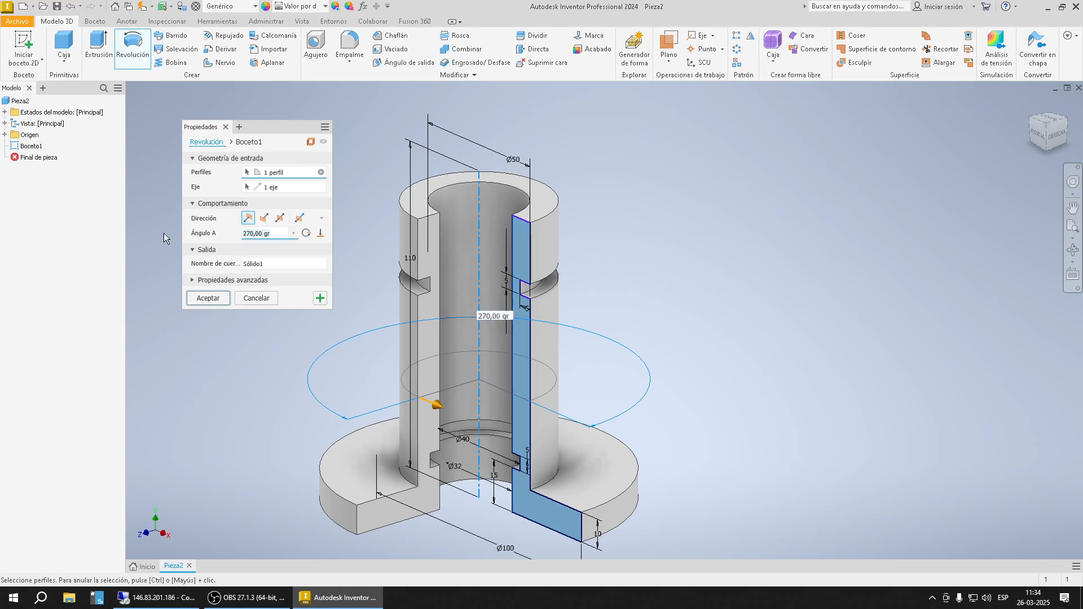
{"action": "type", "text": "360"}
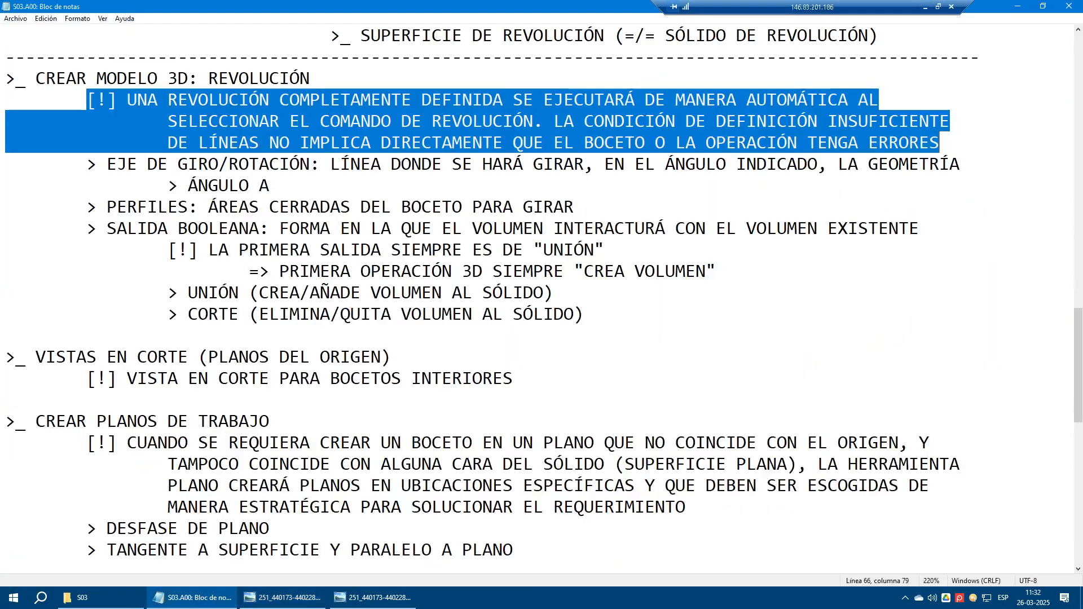
Step: Switch to Notepad and highlight the notes on Boolean output, from the first operation to union and cut
{"action": "scroll", "coordinate": [539, 299], "scroll_direction": "down", "scroll_amount": 2}
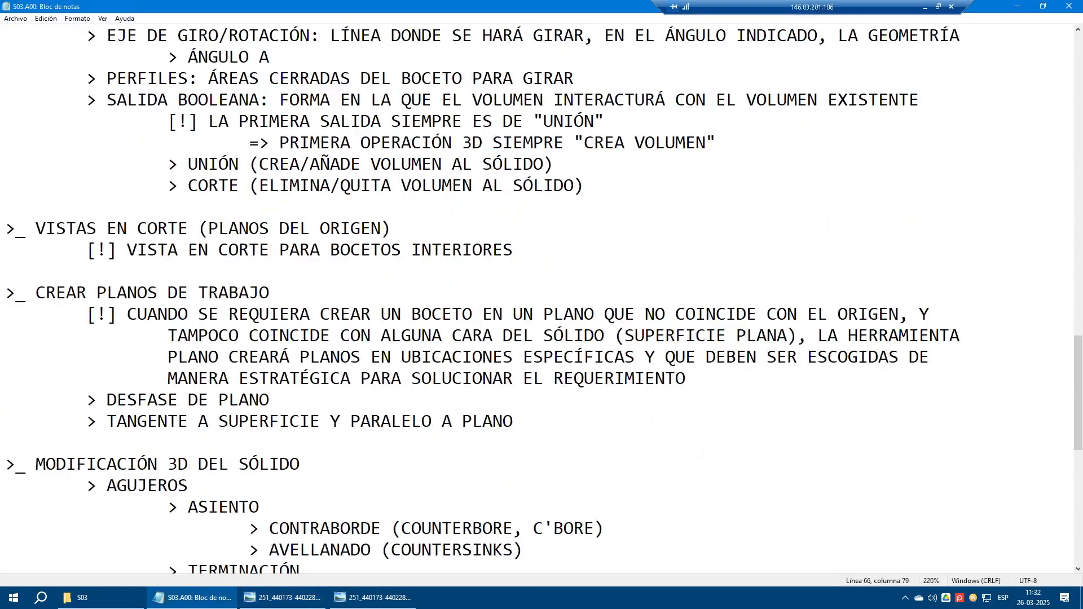
{"action": "scroll", "coordinate": [539, 299], "scroll_direction": "up", "scroll_amount": 1}
{"action": "left_click_drag", "start_coordinate": [585, 250], "coordinate": [7, 185]}
{"action": "key", "text": "shift+Up"}
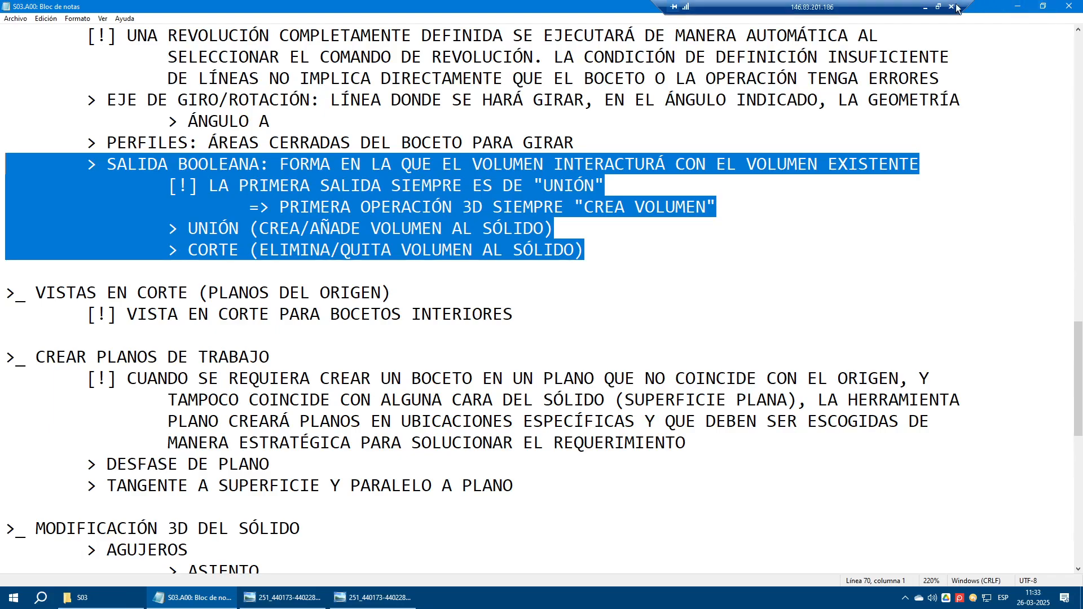
{"action": "left_click", "coordinate": [926, 7]}
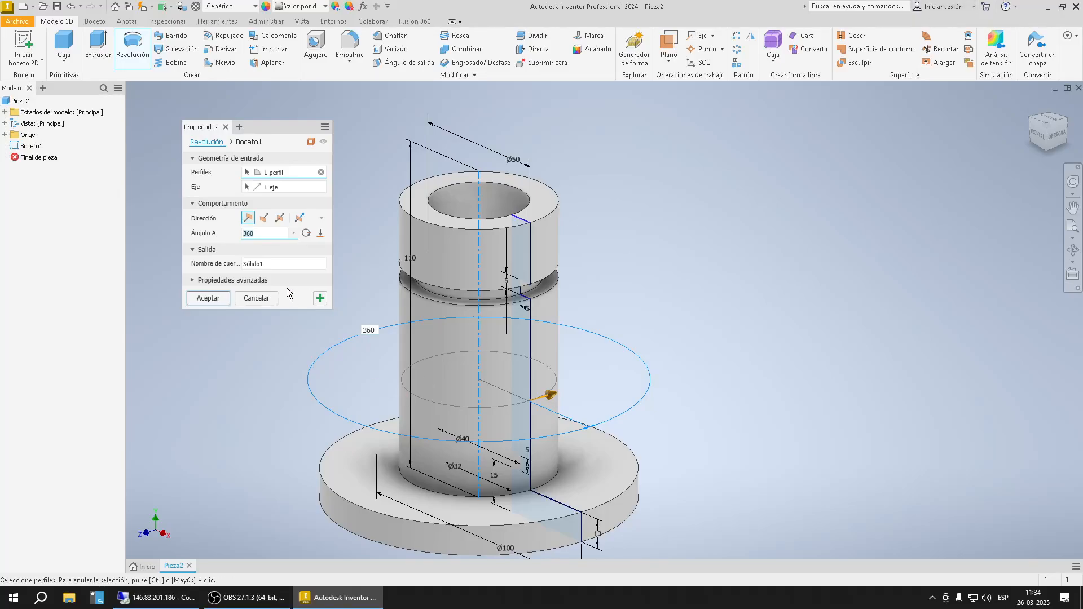
Step: Accept the full revolution of the profile as a solid body
{"action": "left_click", "coordinate": [208, 298]}
{"action": "scroll", "coordinate": [614, 227], "scroll_direction": "down", "scroll_amount": 2}
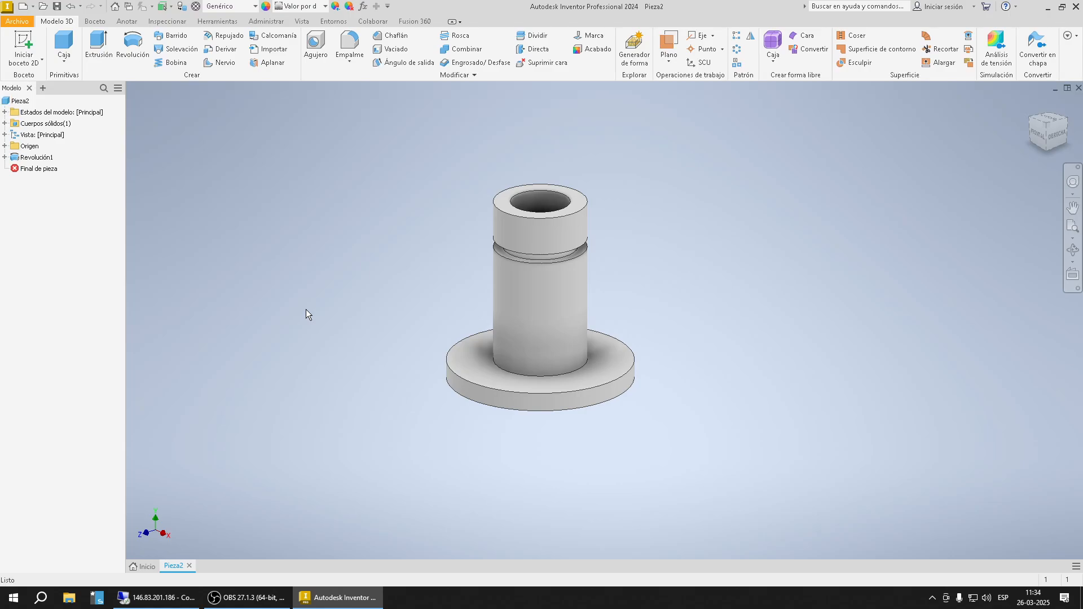
Step: Switch to Notepad and highlight the notes on section views with origin planes for interior sketches
{"action": "left_click", "coordinate": [158, 598]}
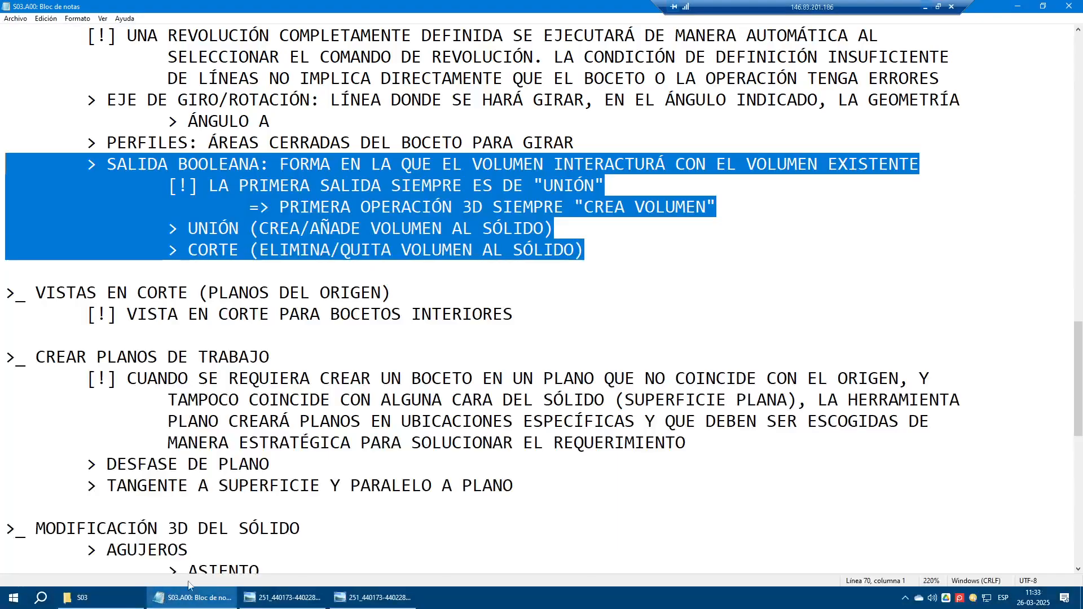
{"action": "left_click_drag", "start_coordinate": [6, 293], "coordinate": [515, 314]}
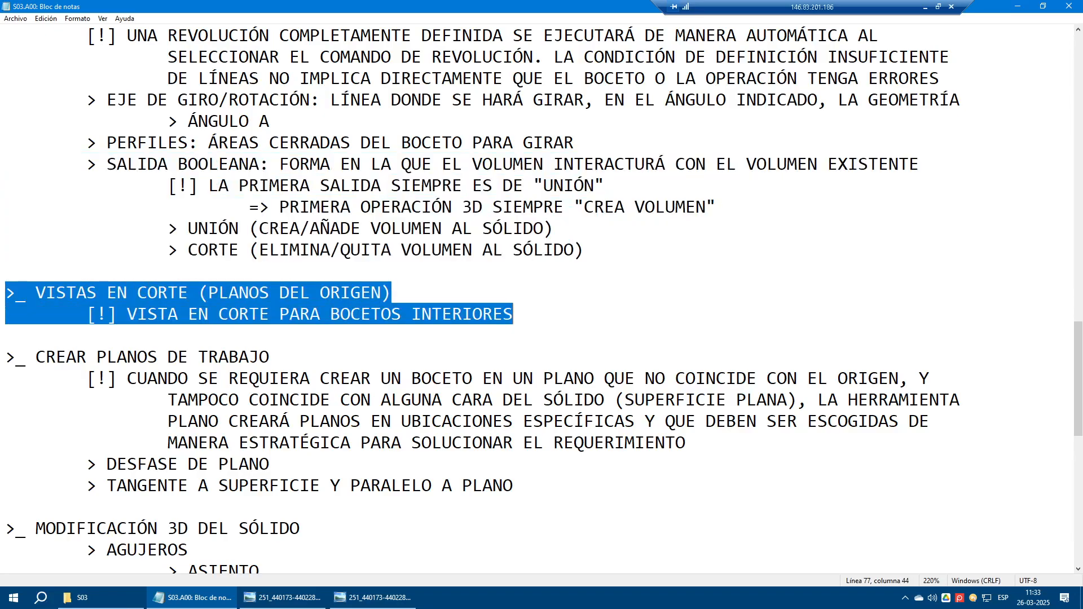
{"action": "left_click", "coordinate": [925, 7]}
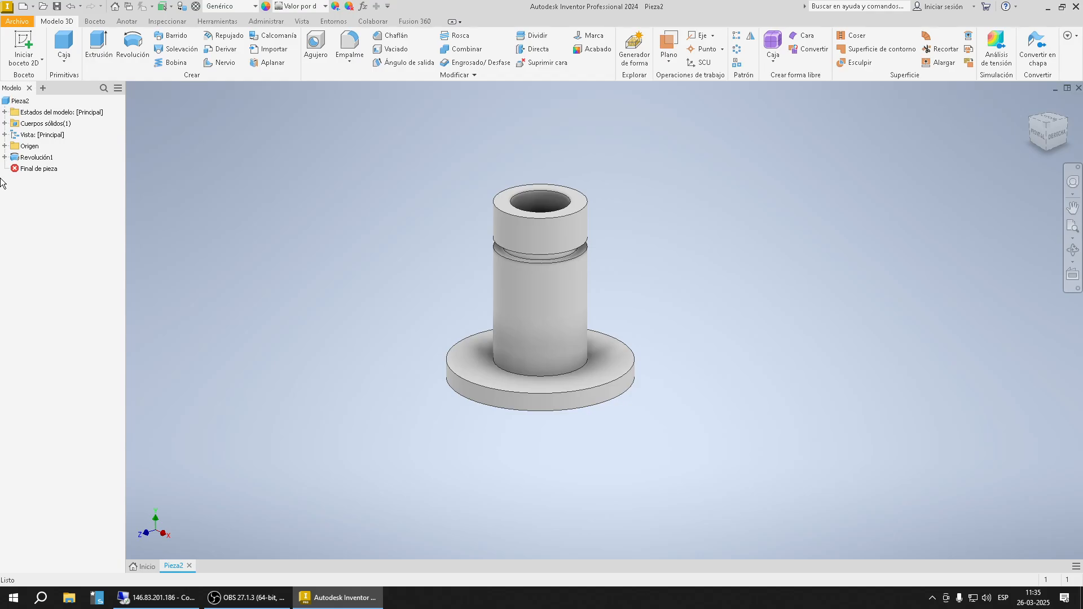
Step: Try a half section view of the revolved part on the origin YZ plane and cancel it
{"action": "left_click", "coordinate": [5, 146]}
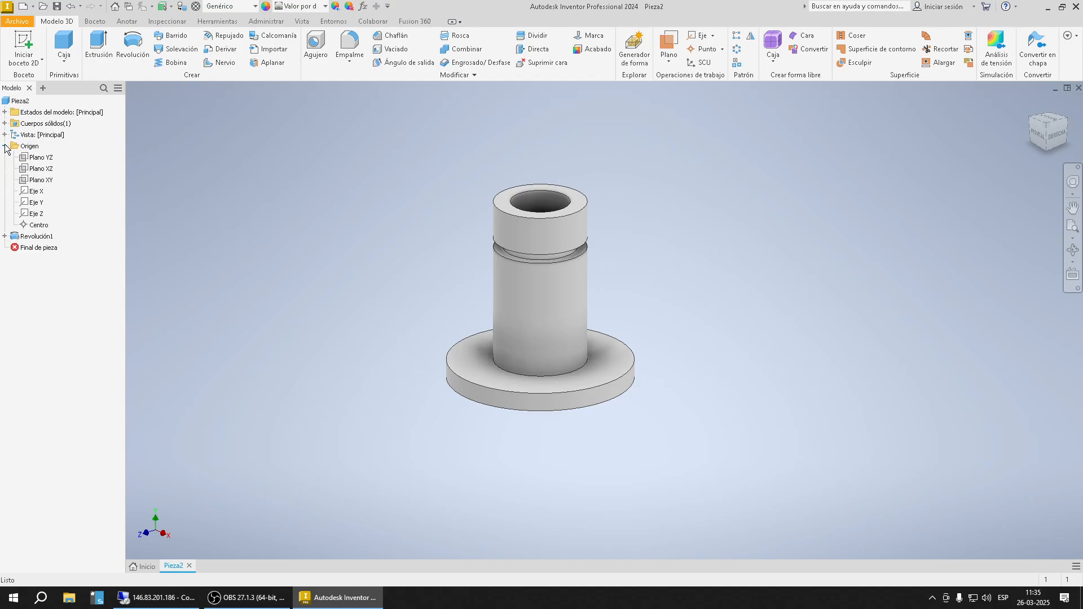
{"action": "left_click", "coordinate": [48, 161]}
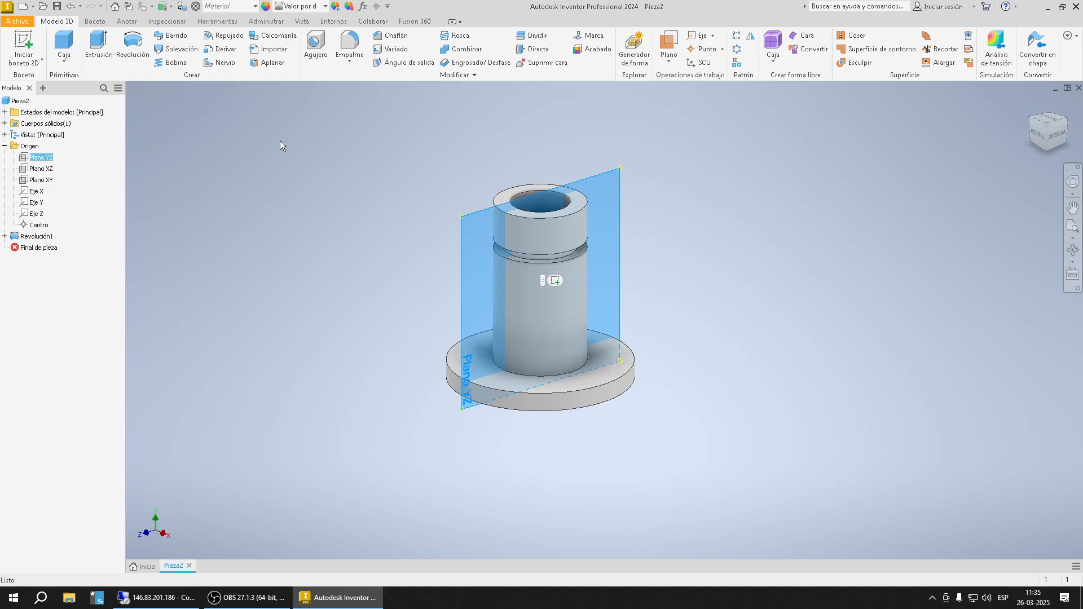
{"action": "left_click", "coordinate": [301, 22]}
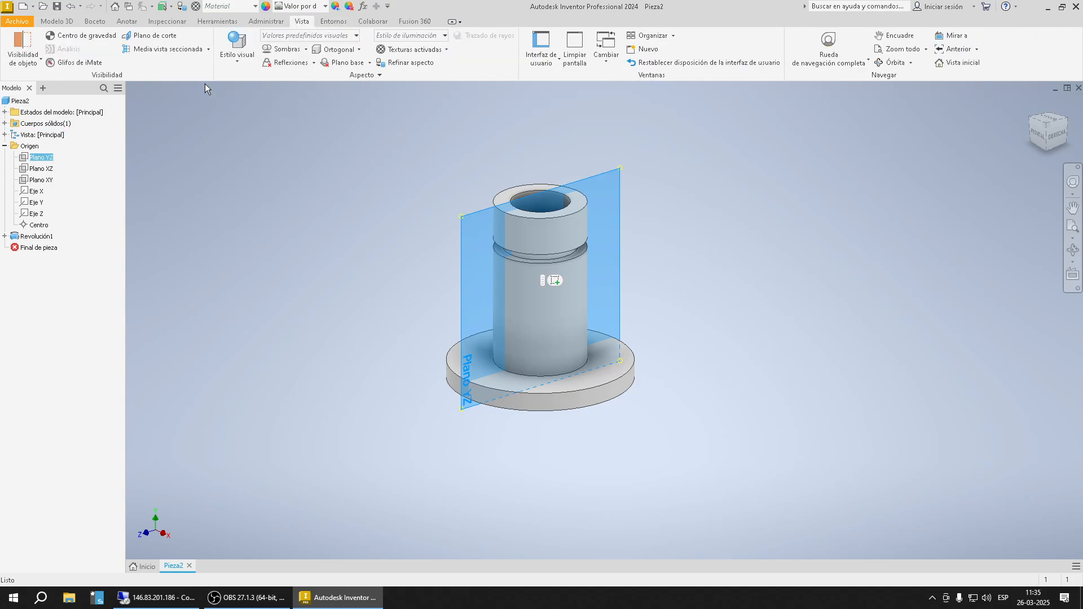
{"action": "left_click", "coordinate": [167, 49]}
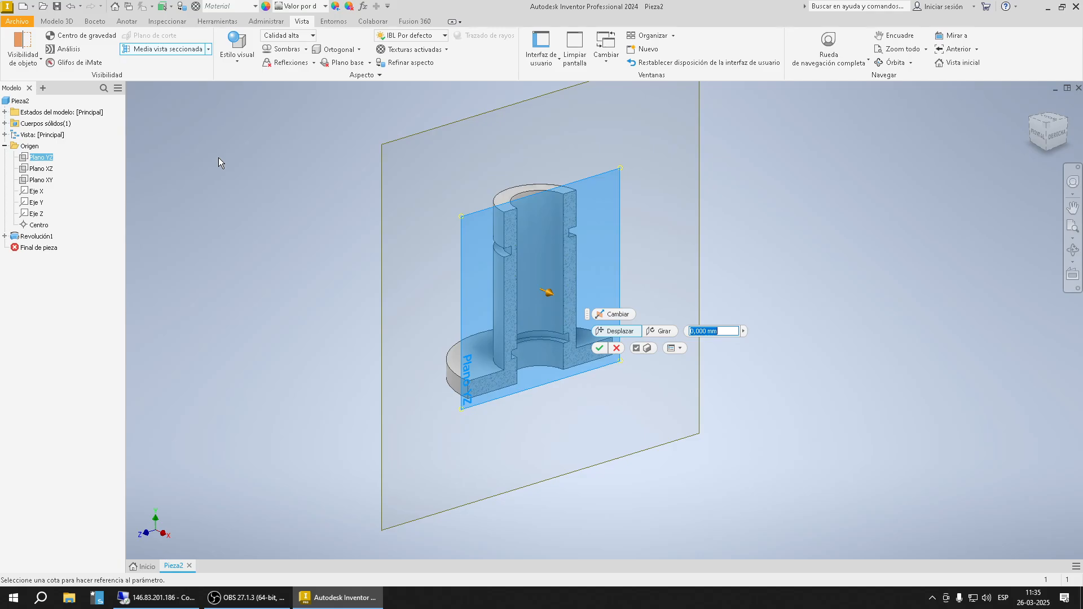
{"action": "key", "text": "Escape"}
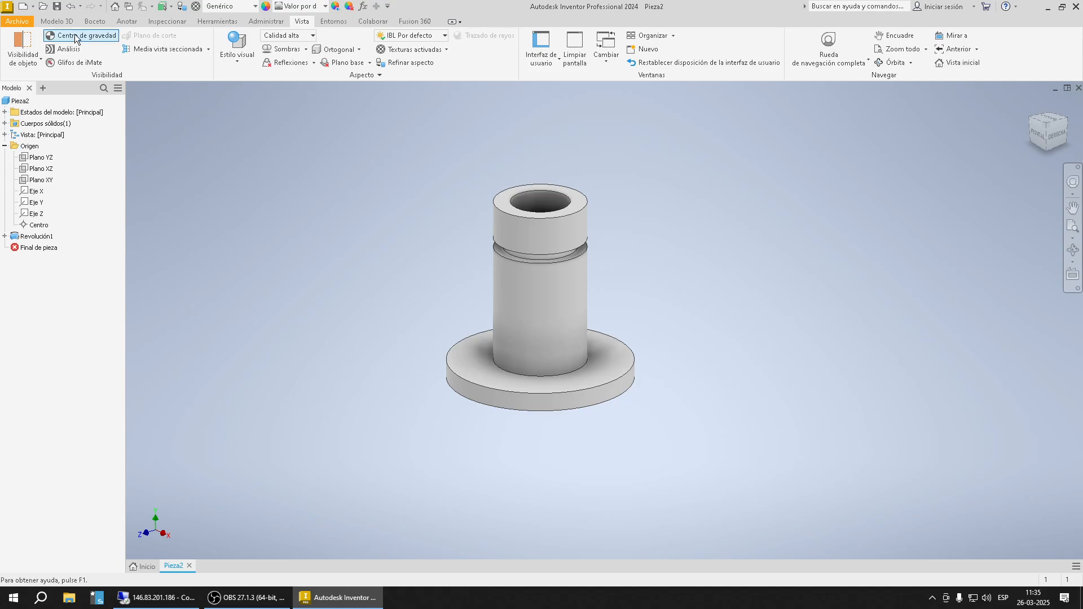
Step: Create a sketch on the origin YZ plane and slice the part's display at the sketch plane
{"action": "left_click", "coordinate": [41, 157]}
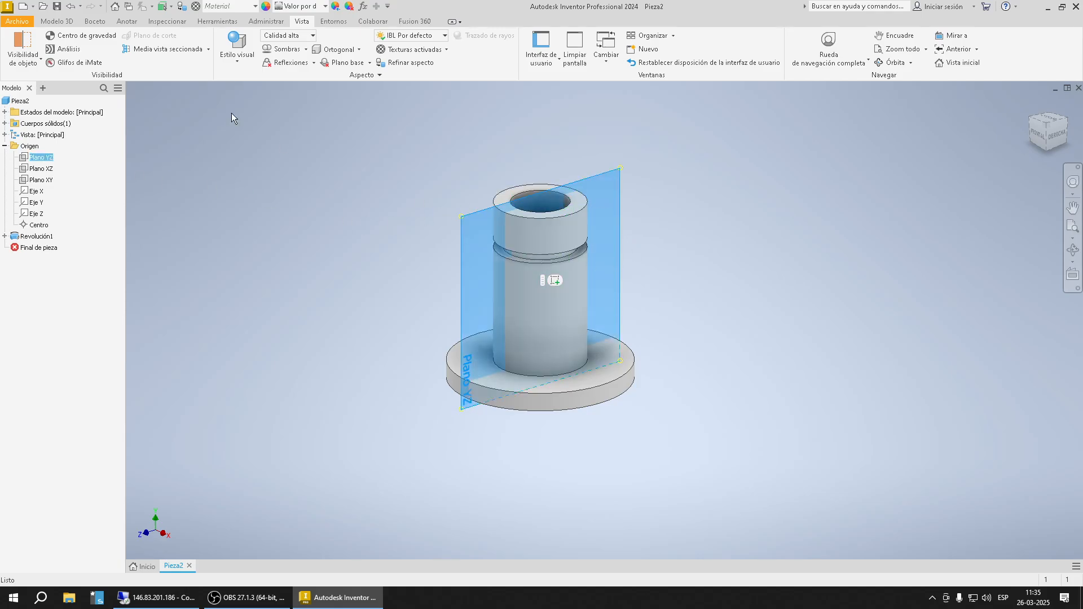
{"action": "left_click", "coordinate": [56, 21]}
{"action": "left_click", "coordinate": [25, 46]}
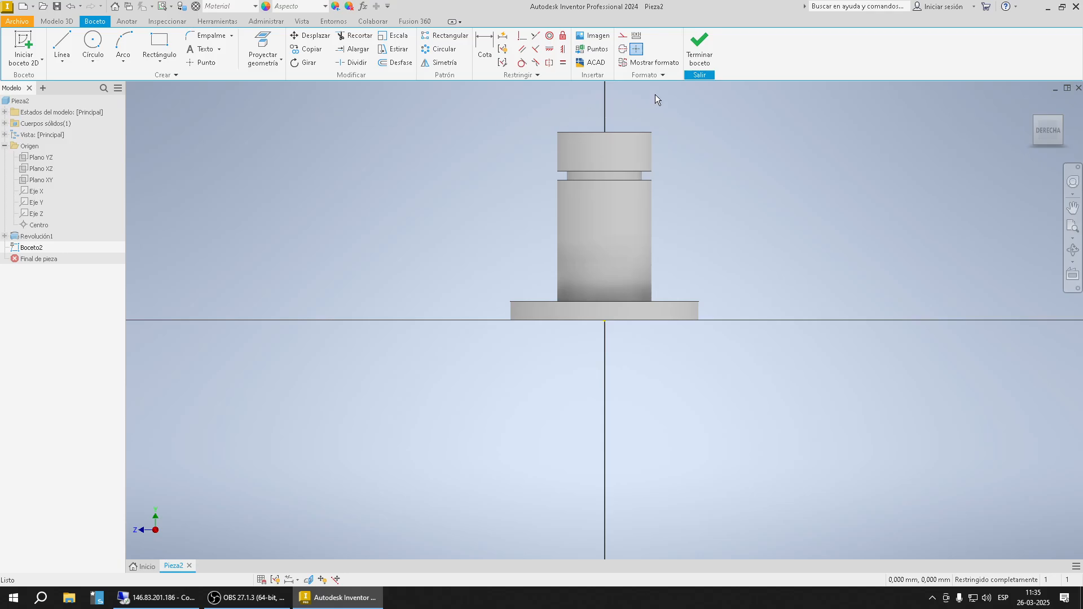
{"action": "scroll", "coordinate": [654, 94], "scroll_direction": "up", "scroll_amount": 3}
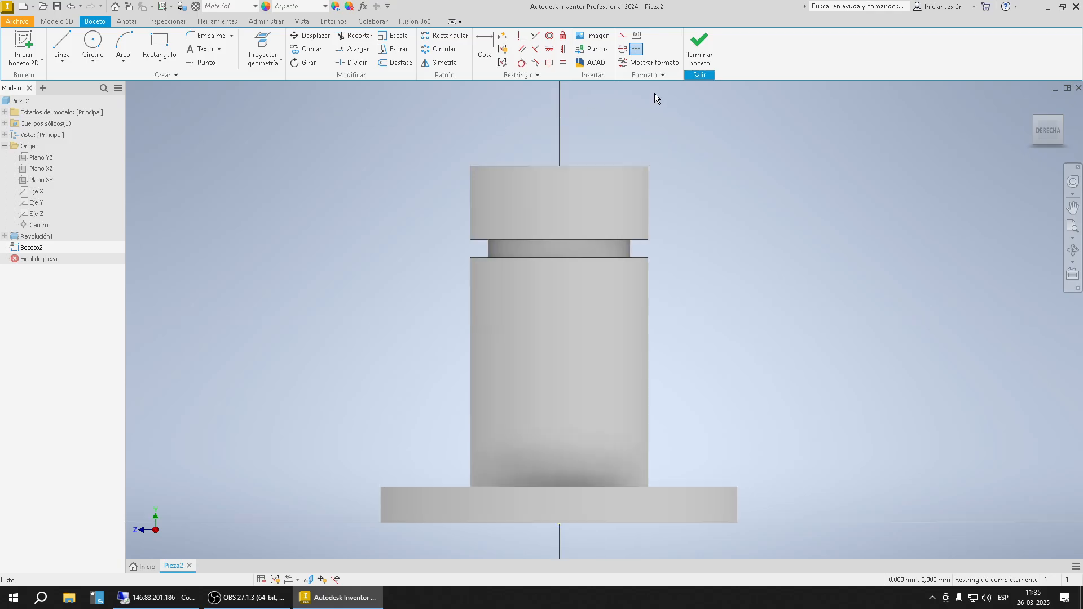
{"action": "left_click", "coordinate": [302, 21]}
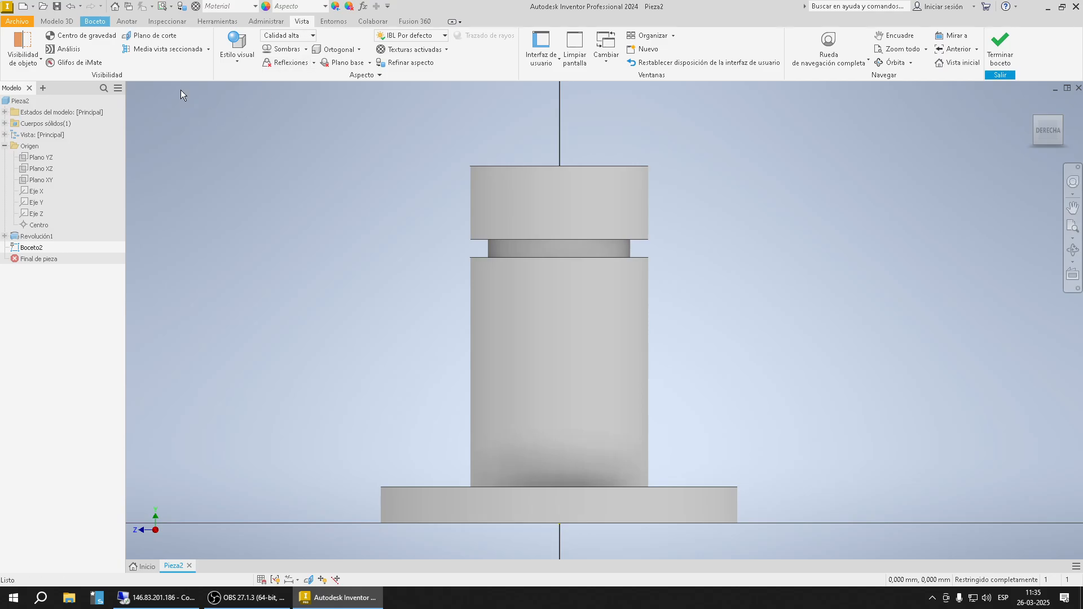
{"action": "left_click", "coordinate": [163, 38]}
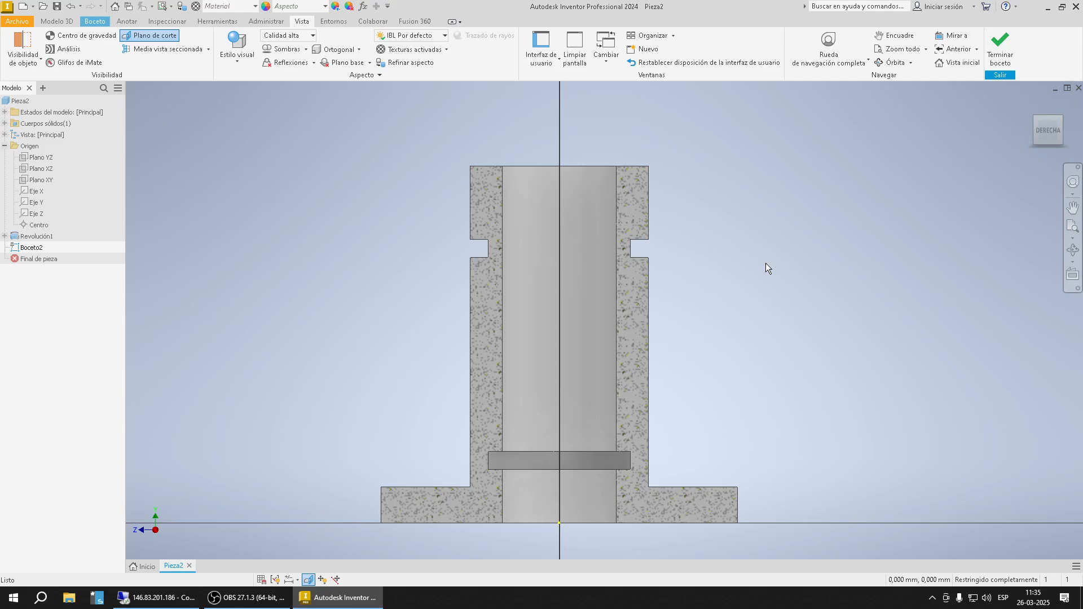
Step: Finish the empty sketch on the YZ plane and delete it
{"action": "left_click", "coordinate": [1000, 48]}
{"action": "right_click", "coordinate": [32, 249]}
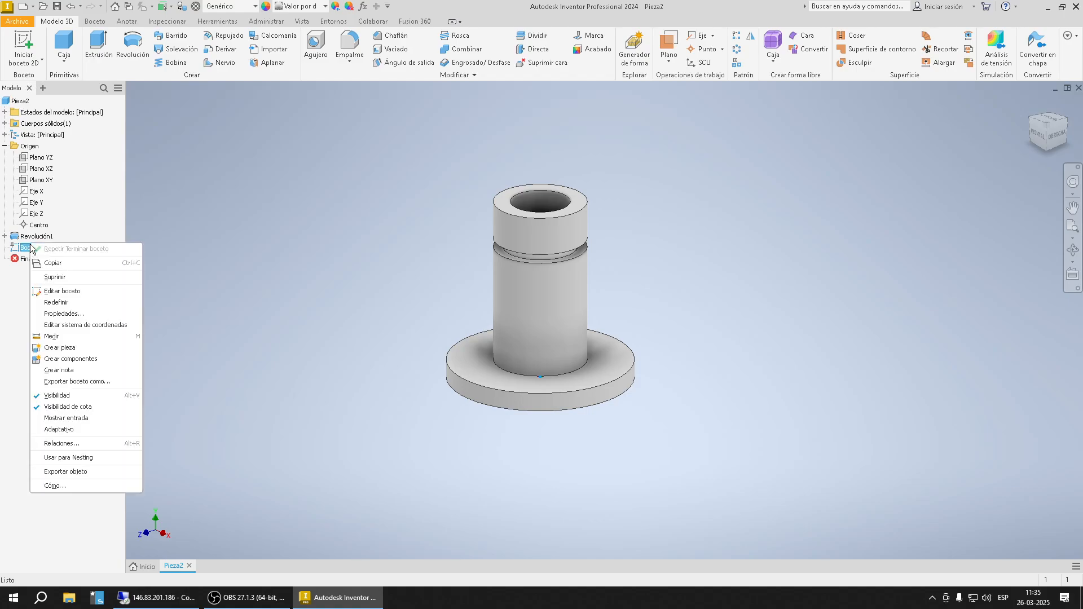
{"action": "left_click", "coordinate": [86, 278]}
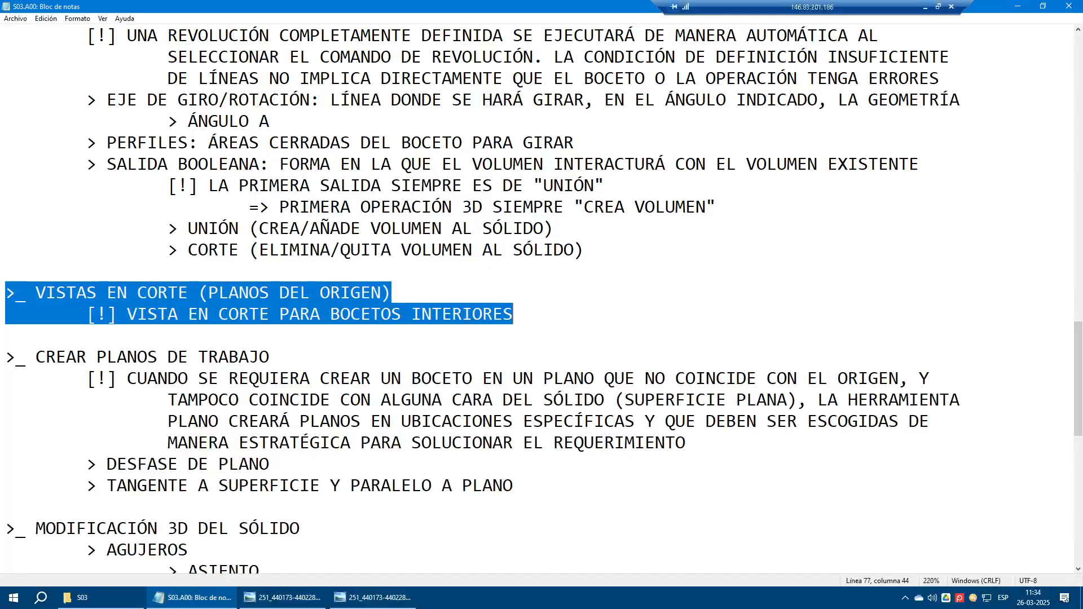
Step: Review the notes on work planes, 3D solid modification and 3D patterns, and highlight the whole section on creating work planes
{"action": "scroll", "coordinate": [542, 282], "scroll_direction": "down", "scroll_amount": 3}
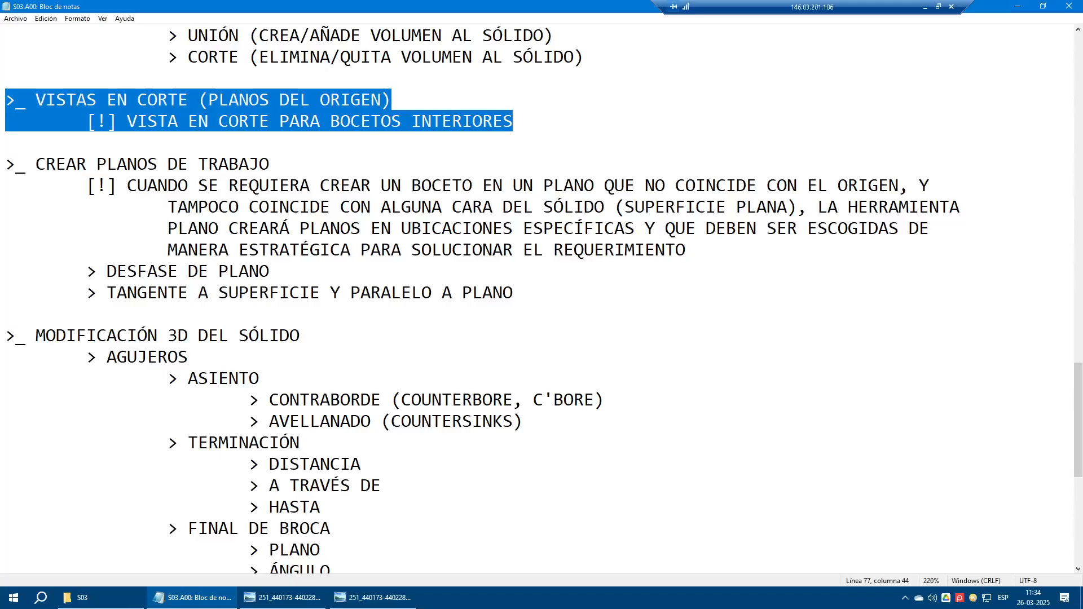
{"action": "left_click_drag", "start_coordinate": [6, 164], "coordinate": [515, 293]}
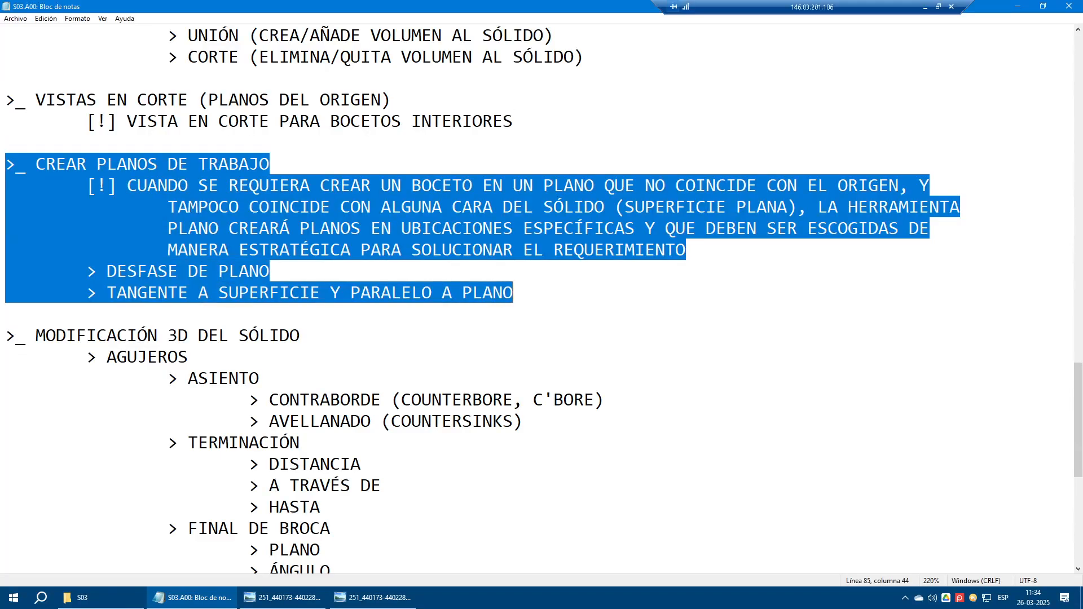
{"action": "scroll", "coordinate": [542, 283], "scroll_direction": "down", "scroll_amount": 2}
{"action": "left_click_drag", "start_coordinate": [301, 207], "coordinate": [6, 207]}
{"action": "scroll", "coordinate": [7, 207], "scroll_direction": "down", "scroll_amount": 2}
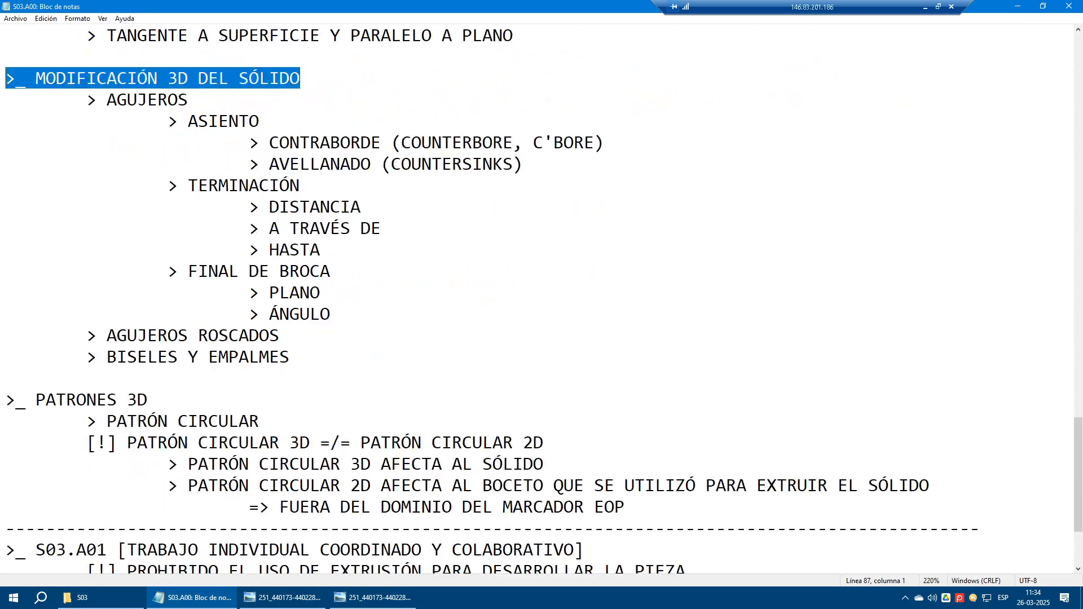
{"action": "left_click_drag", "start_coordinate": [148, 400], "coordinate": [7, 400]}
{"action": "scroll", "coordinate": [6, 401], "scroll_direction": "up", "scroll_amount": 7}
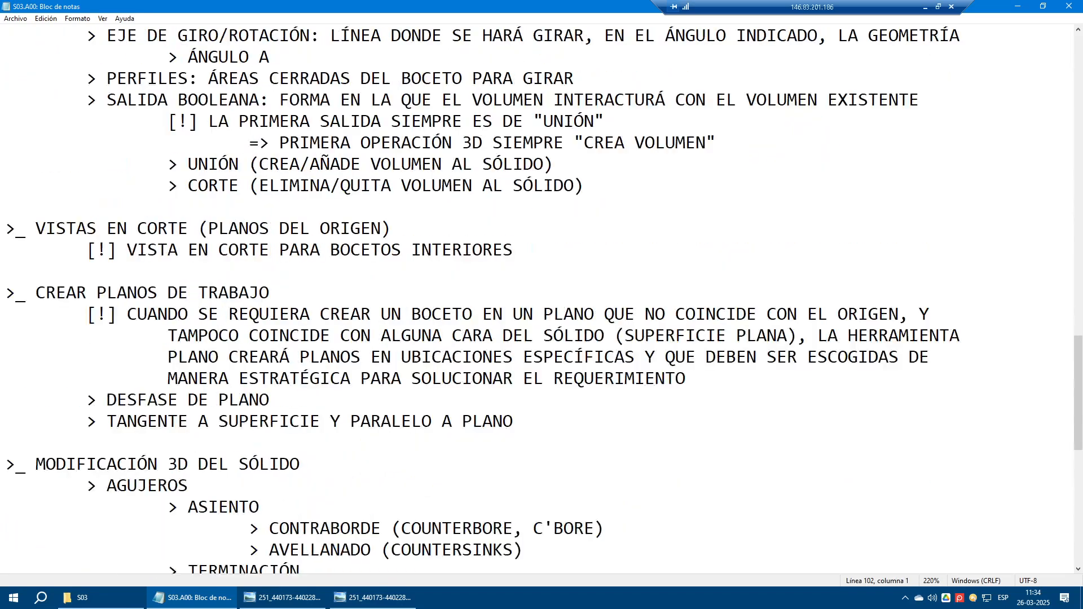
{"action": "scroll", "coordinate": [541, 299], "scroll_direction": "down", "scroll_amount": 2}
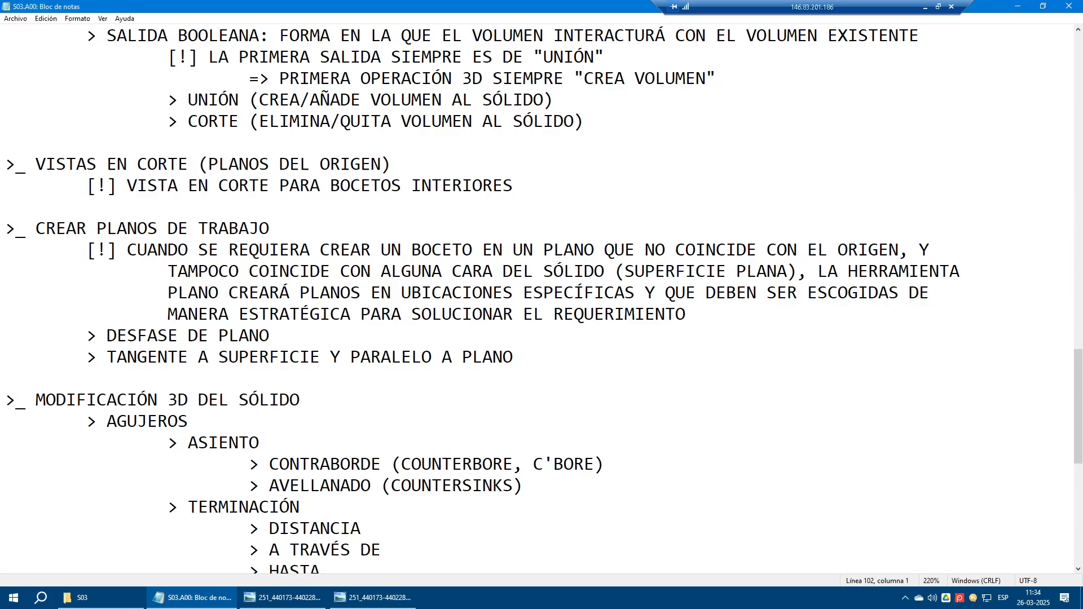
{"action": "left_click_drag", "start_coordinate": [6, 229], "coordinate": [269, 228]}
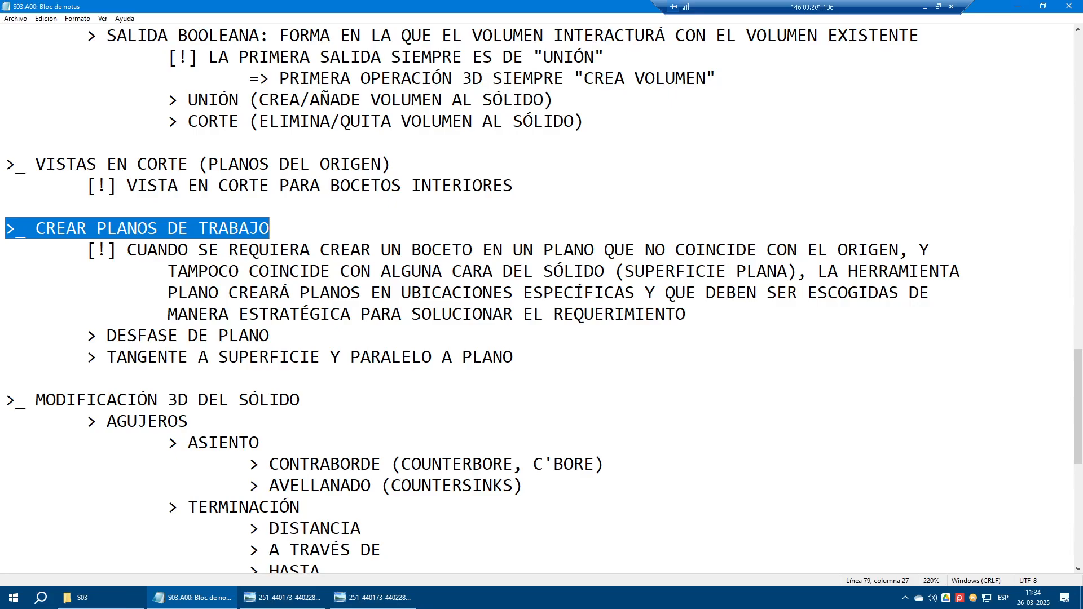
{"action": "left_click_drag", "start_coordinate": [514, 357], "coordinate": [5, 228]}
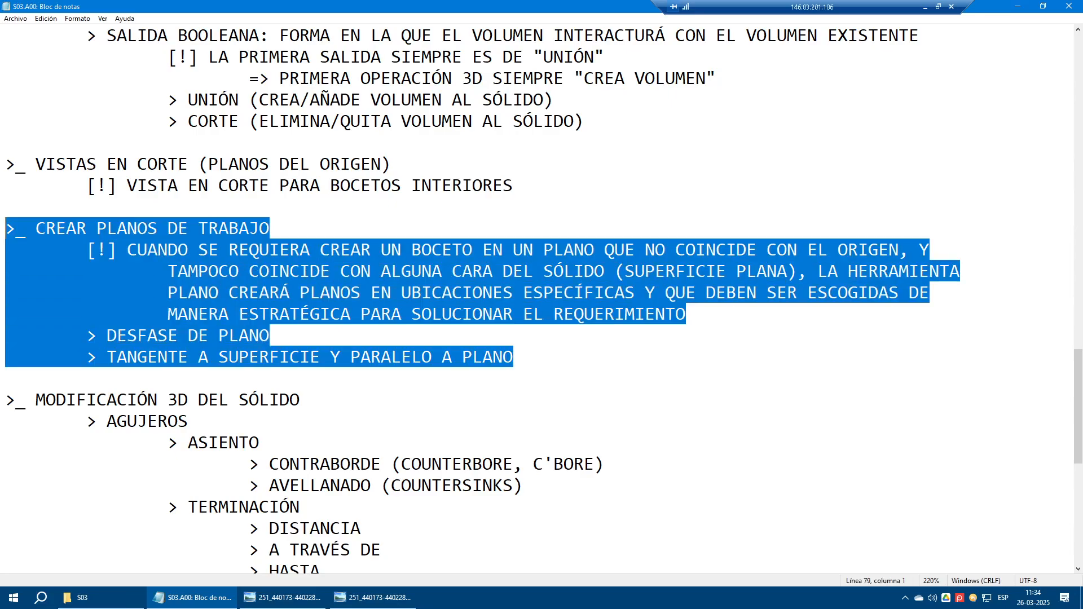
Step: Switch to the S03_A01 drawing and examine the callout for the 4 x Ø6 equally spaced holes and where it points on the isometric view
{"action": "left_click", "coordinate": [287, 601]}
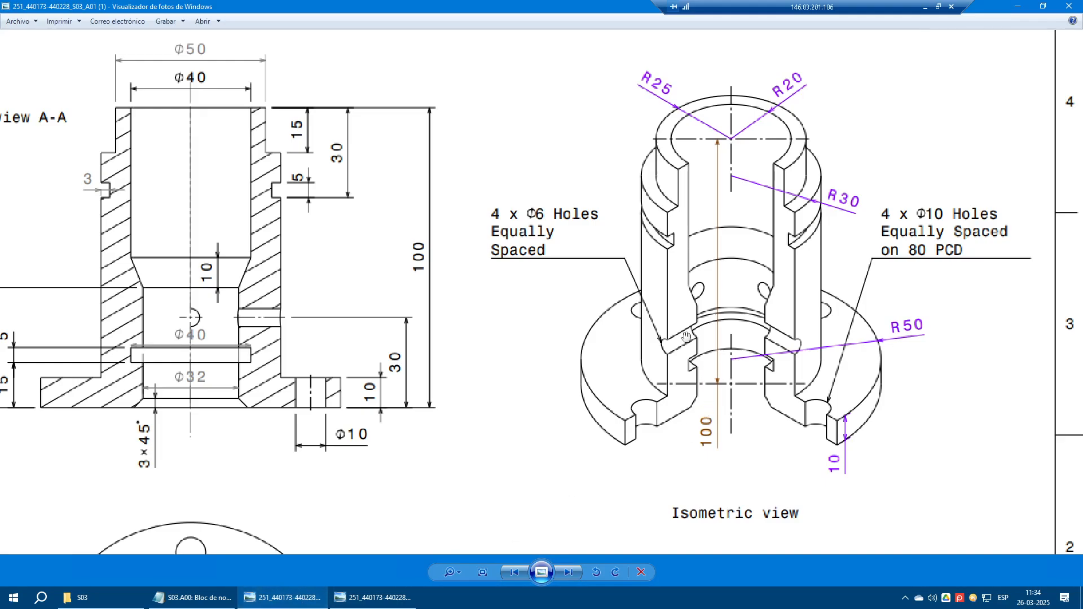
{"action": "left_click_drag", "start_coordinate": [686, 338], "coordinate": [745, 351]}
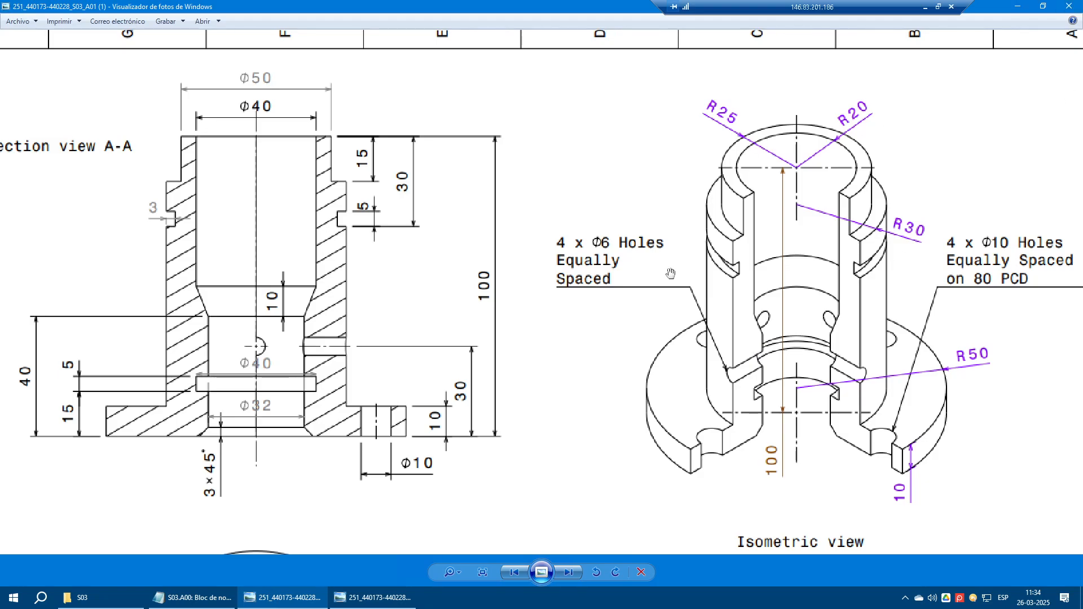
{"action": "left_click_drag", "start_coordinate": [673, 272], "coordinate": [719, 236]}
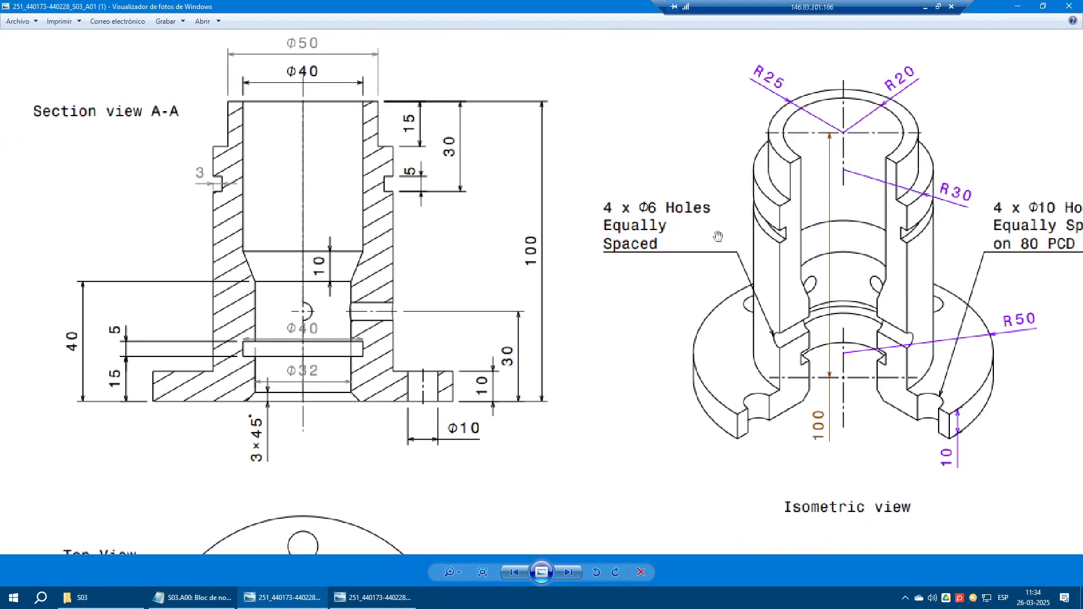
{"action": "left_click", "coordinate": [609, 212]}
{"action": "left_click", "coordinate": [656, 210]}
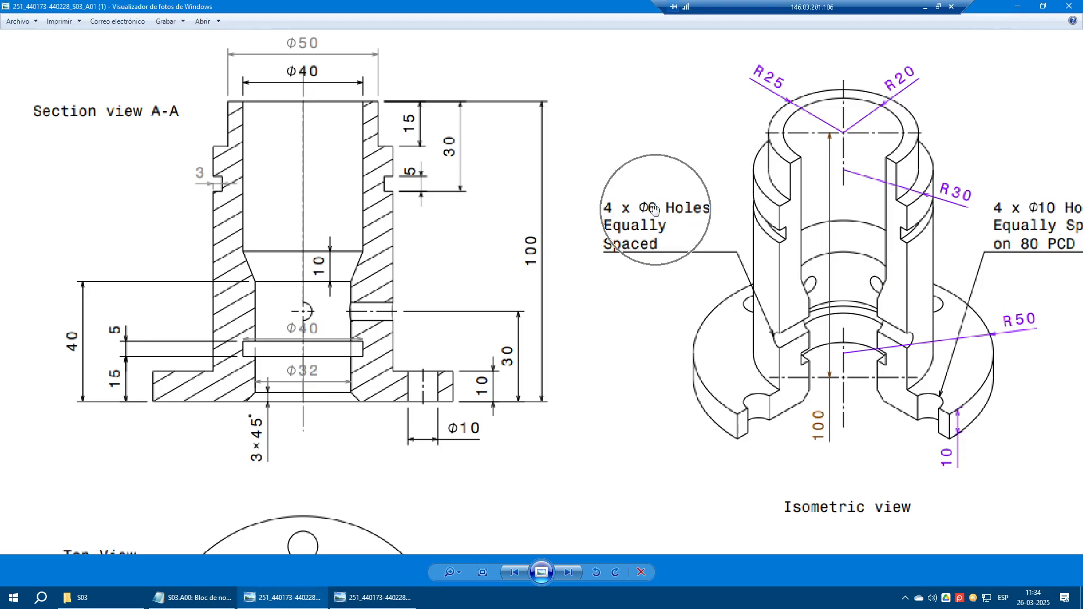
{"action": "left_click", "coordinate": [654, 210]}
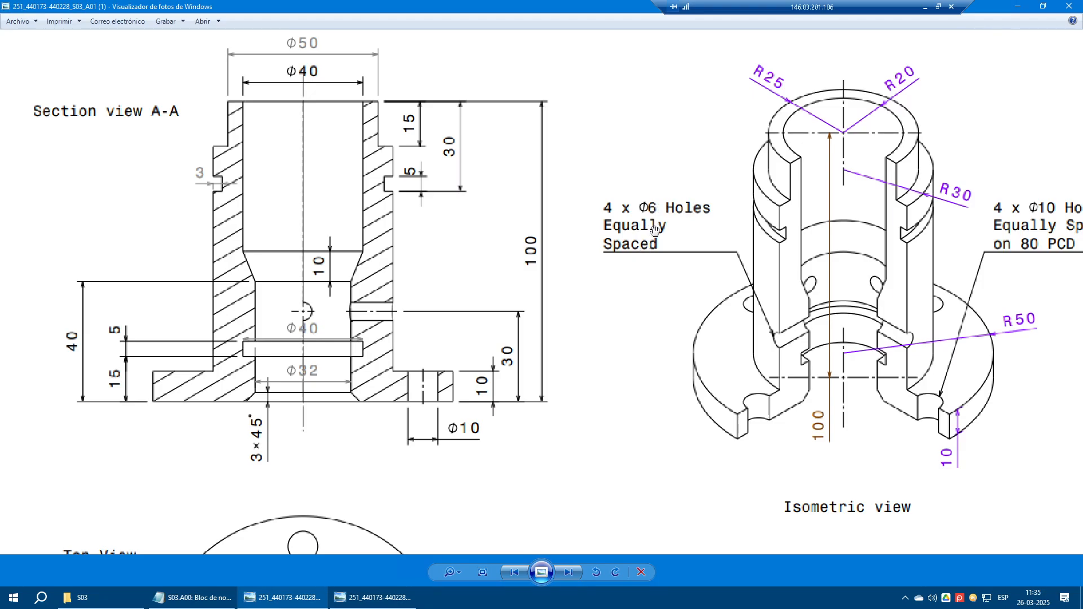
{"action": "left_click", "coordinate": [778, 341]}
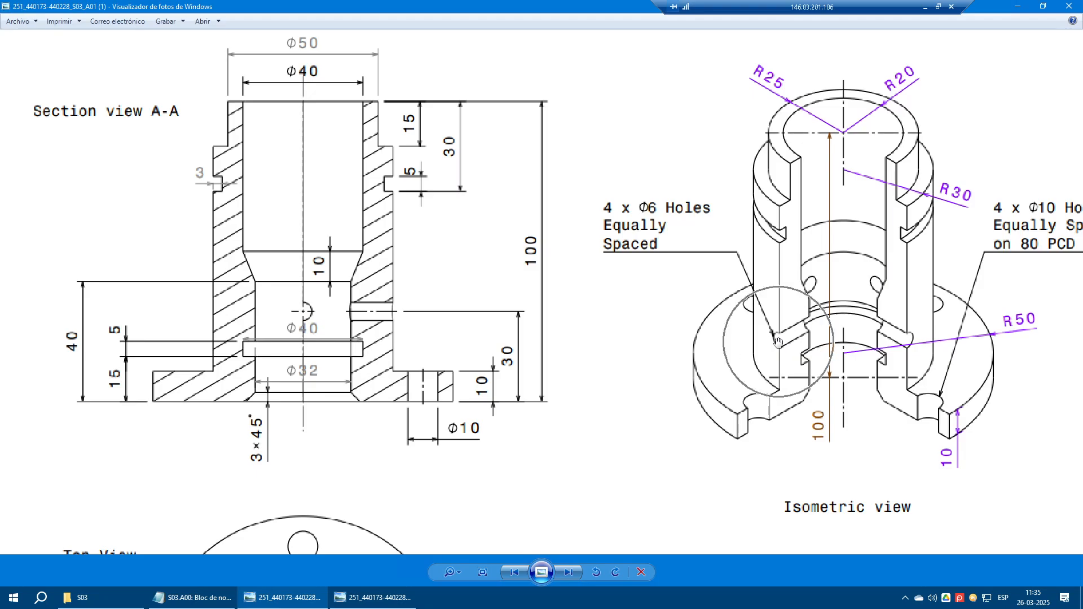
{"action": "key", "text": "ctrl"}
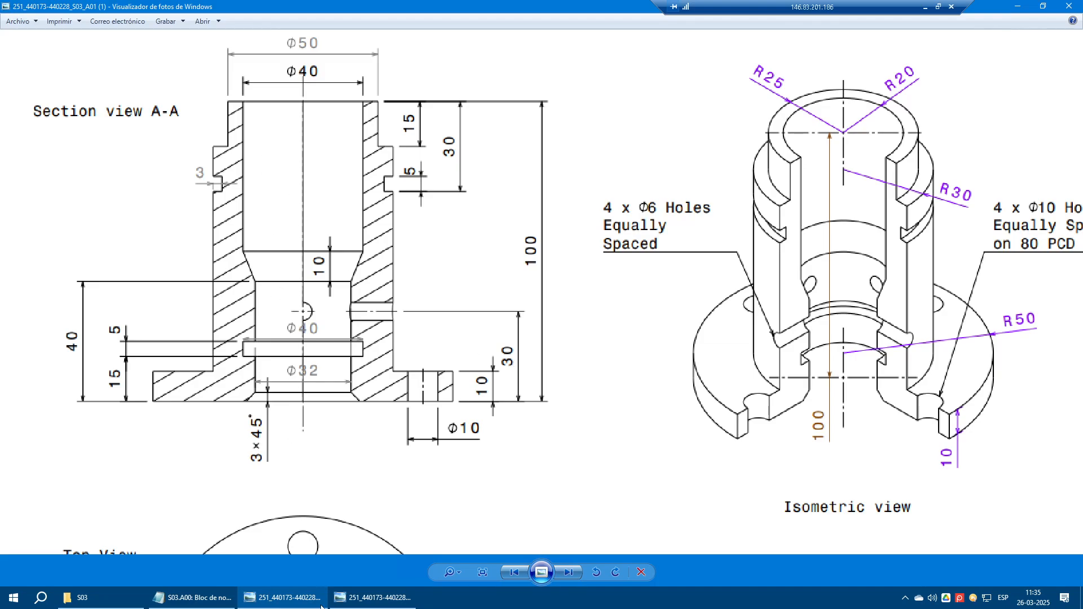
Step: Switch to Inventor and create a work plane tangent to the part's outer cylindrical surface and parallel to the origin YZ plane
{"action": "left_click", "coordinate": [925, 6]}
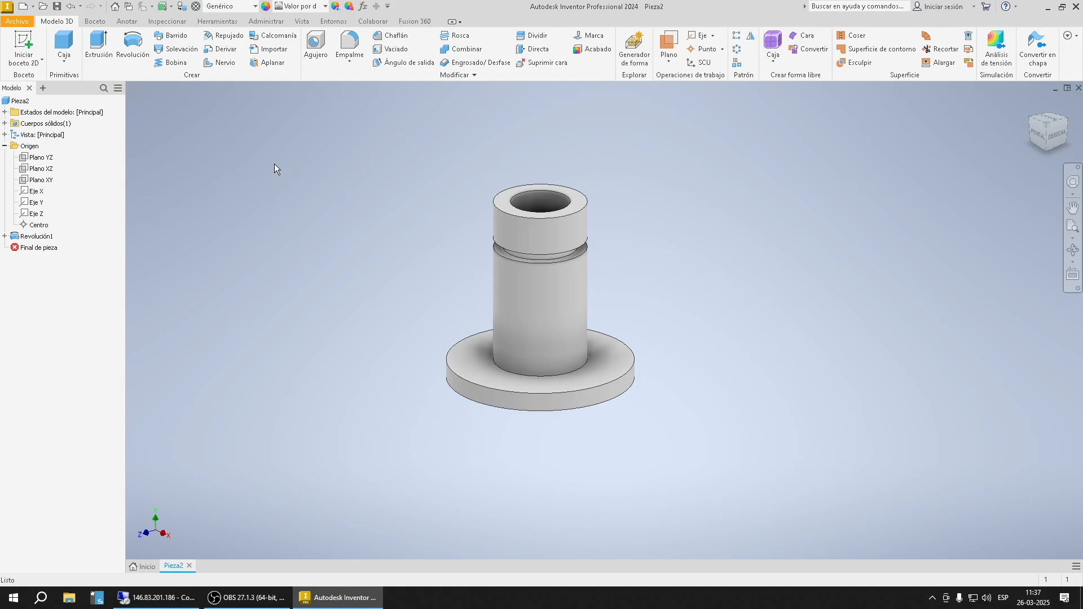
{"action": "left_click", "coordinate": [49, 157]}
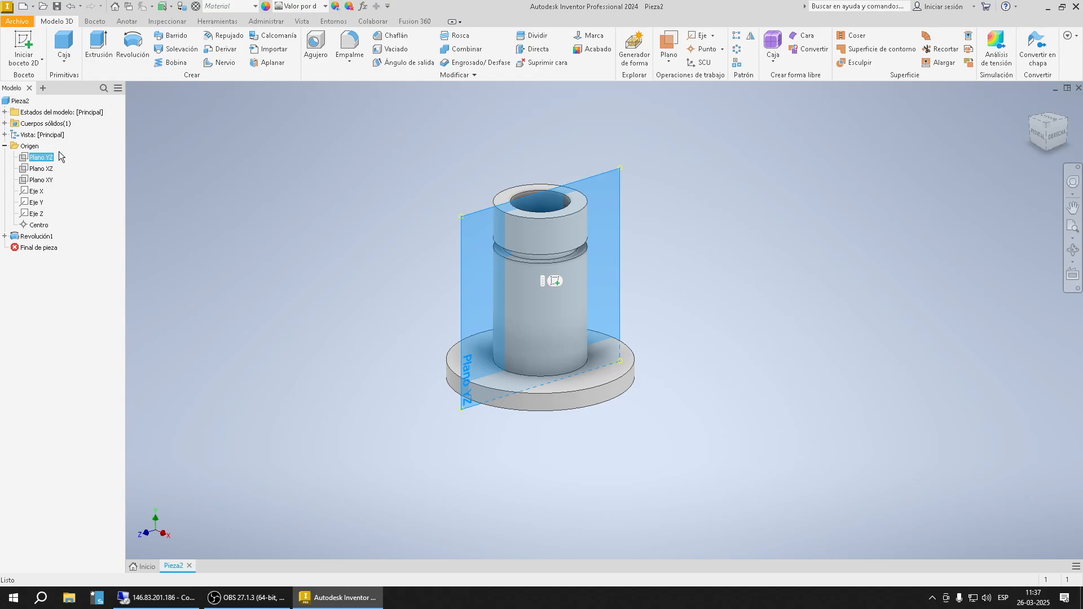
{"action": "key", "text": "ctrl"}
{"action": "left_click", "coordinate": [89, 187]}
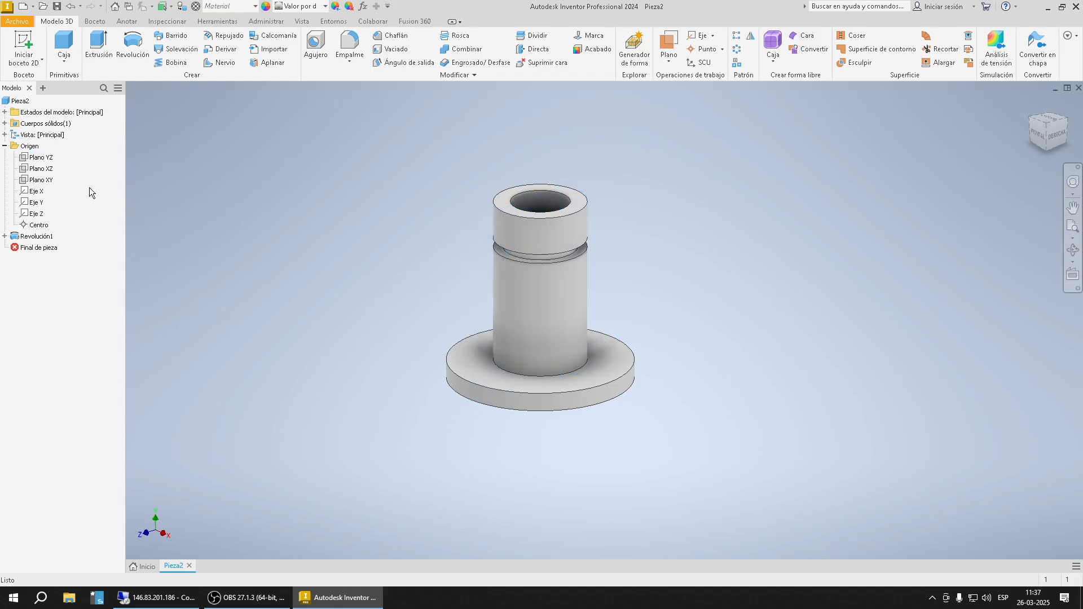
{"action": "left_click", "coordinate": [40, 157]}
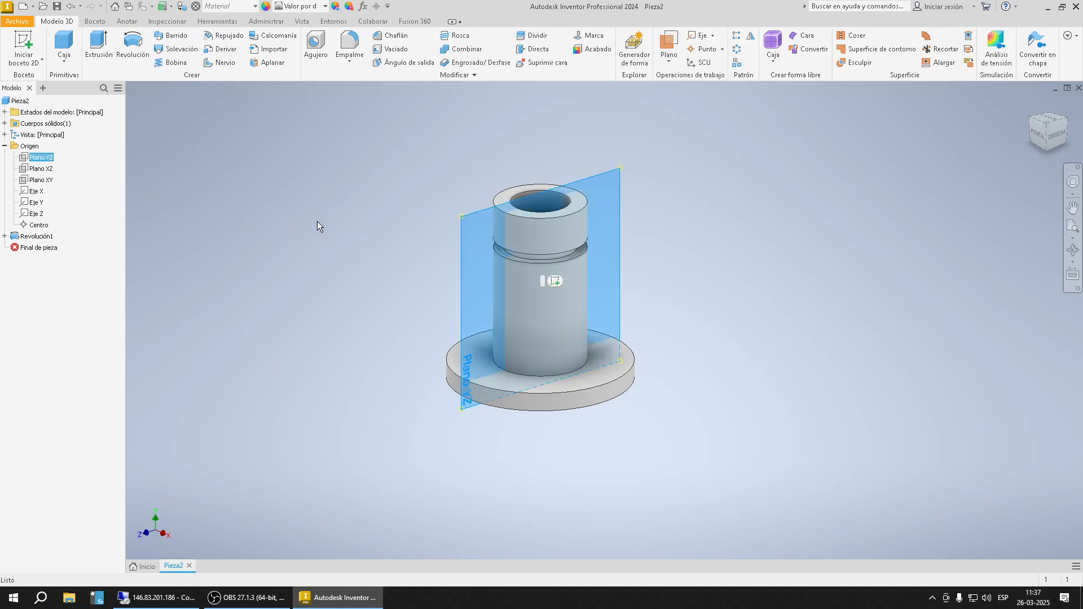
{"action": "left_click", "coordinate": [677, 59]}
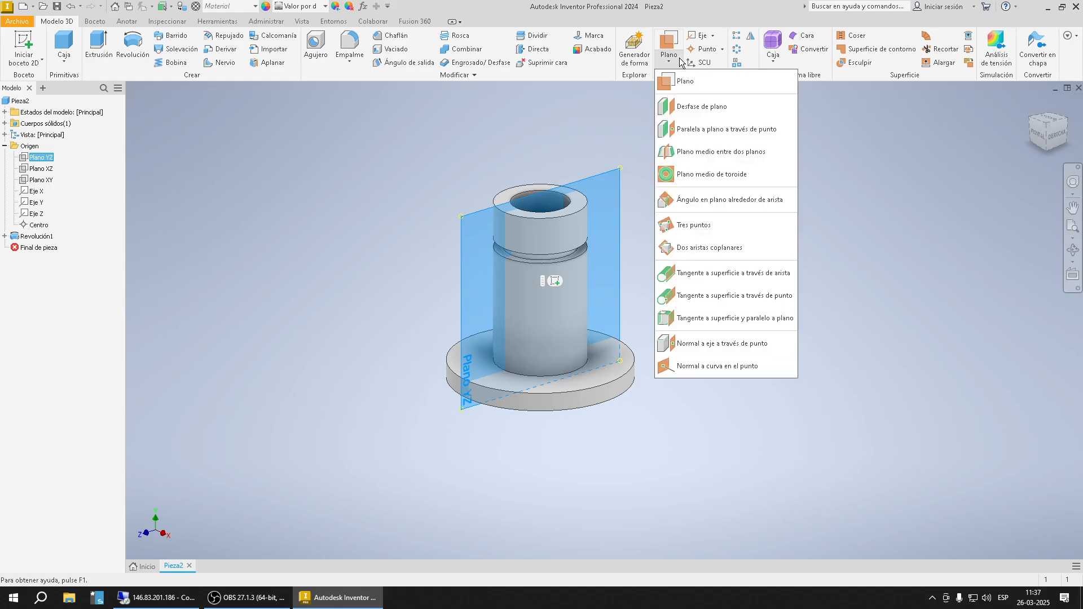
{"action": "left_click", "coordinate": [769, 321]}
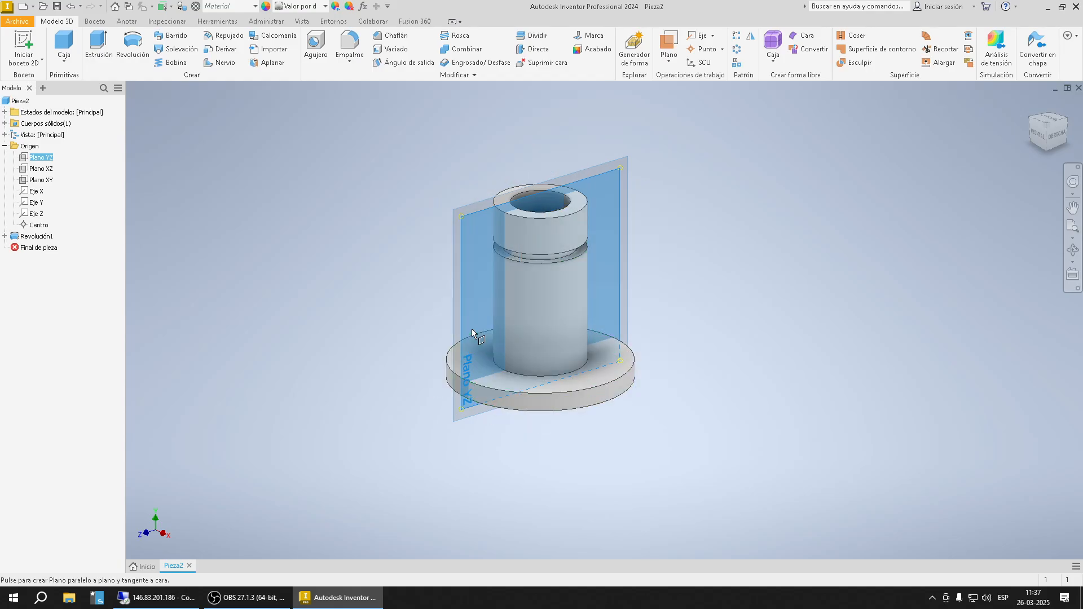
{"action": "left_click", "coordinate": [582, 300]}
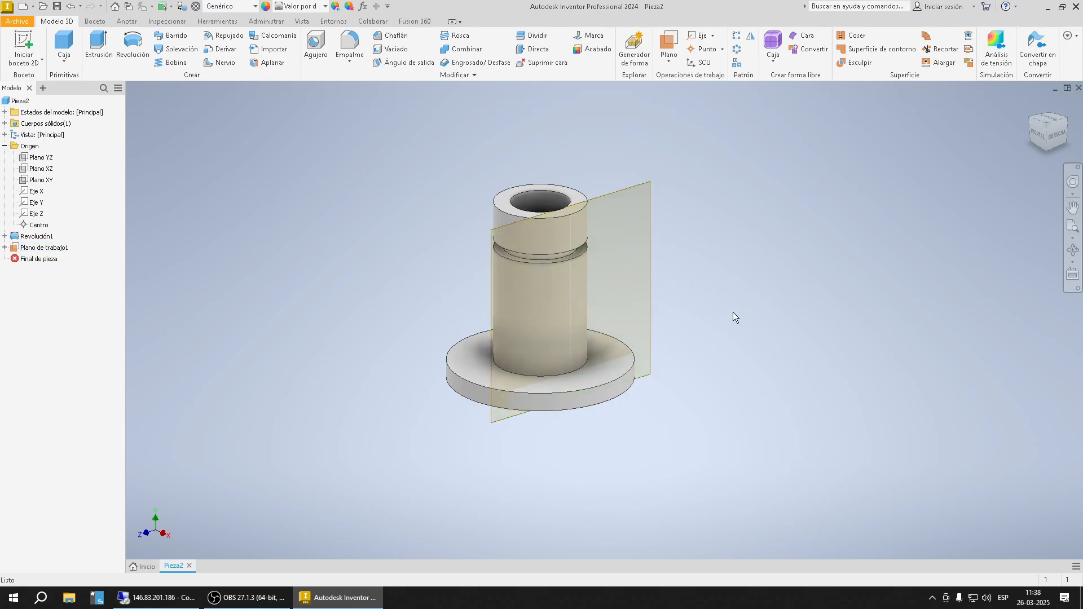
Step: Create a sketch on the tangent work plane and place a point on the vertical axis about 36 mm above the flange's base
{"action": "left_click", "coordinate": [25, 42]}
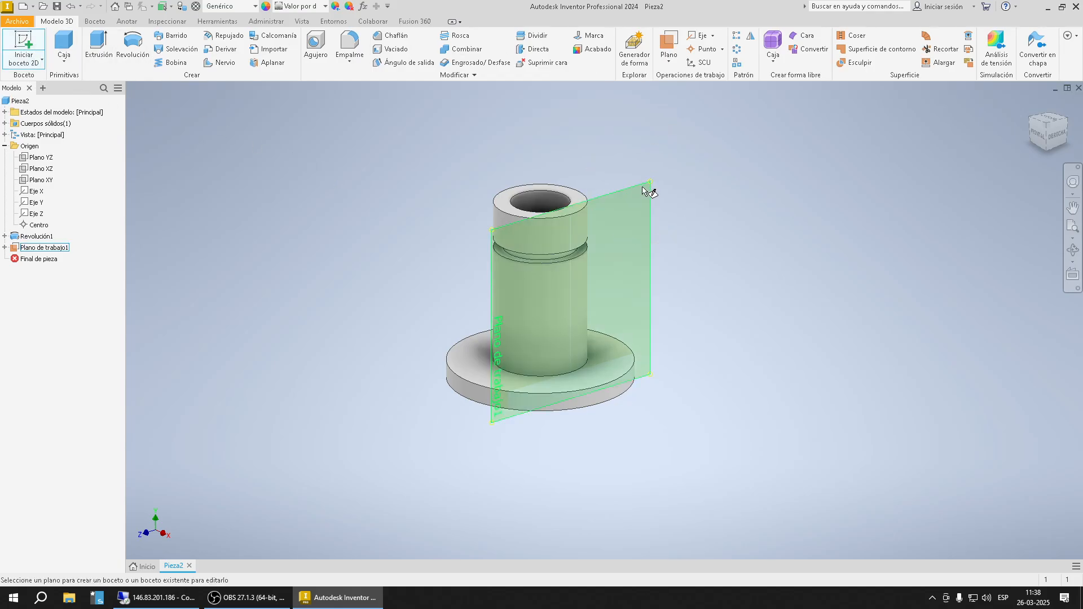
{"action": "key", "text": "ctrl"}
{"action": "left_click", "coordinate": [649, 197]}
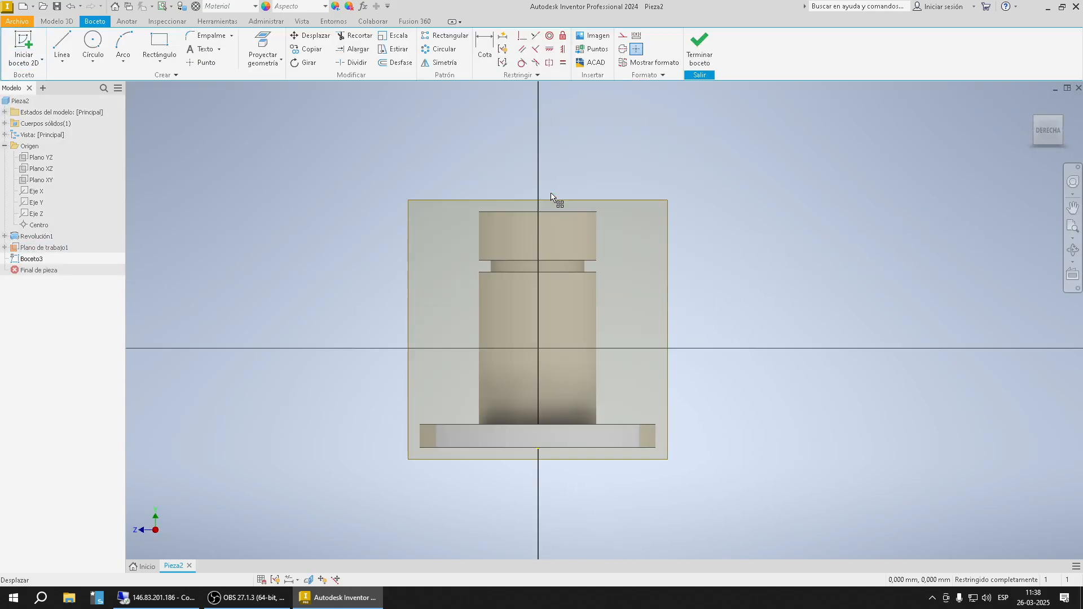
{"action": "left_click", "coordinate": [200, 64]}
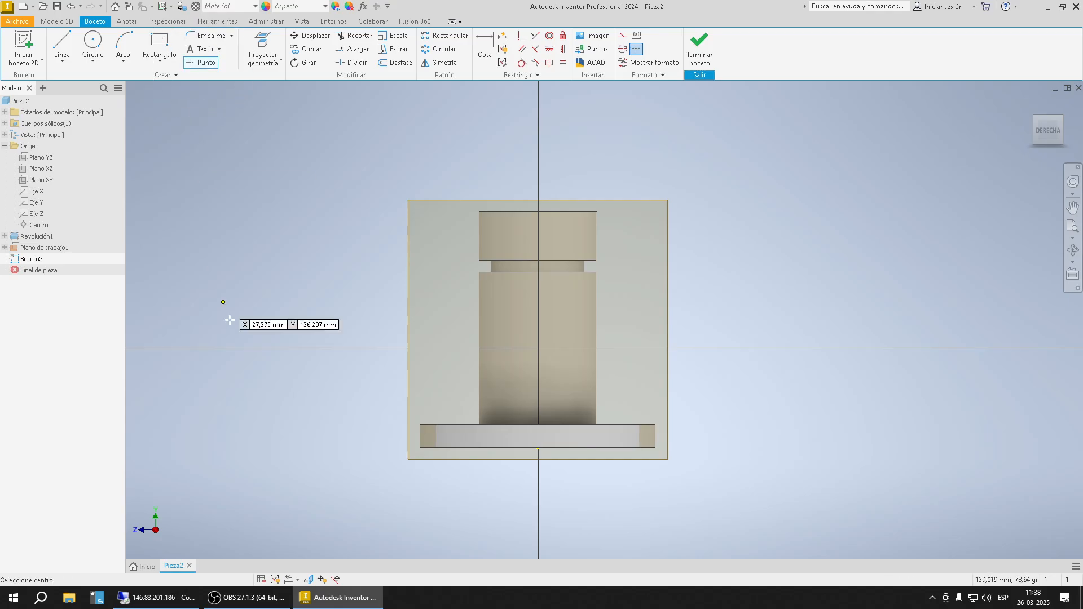
{"action": "left_click", "coordinate": [538, 364]}
{"action": "key", "text": "Escape"}
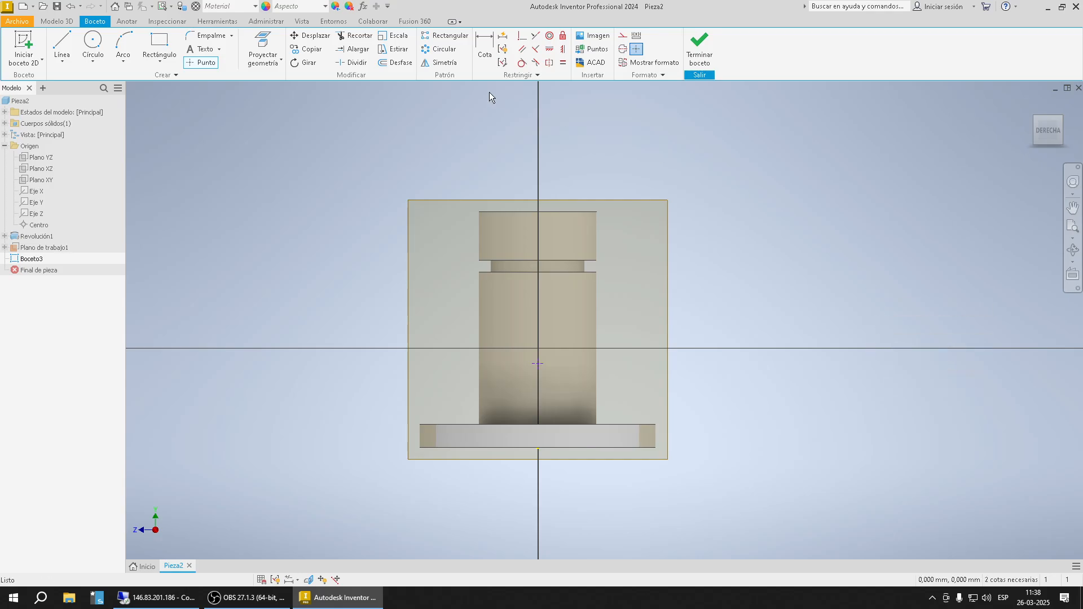
Step: Dimension the point 30 mm from the flange's bottom edge, check this position against the drawing, and finish the sketch
{"action": "left_click", "coordinate": [485, 48]}
{"action": "left_click", "coordinate": [576, 448]}
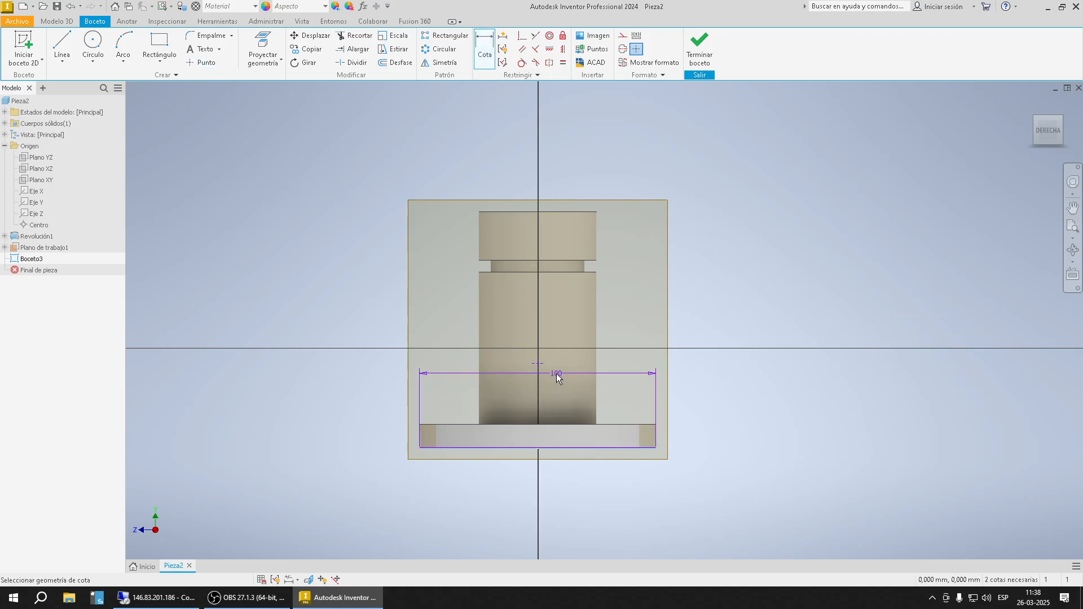
{"action": "left_click", "coordinate": [542, 364]}
{"action": "left_click", "coordinate": [751, 408]}
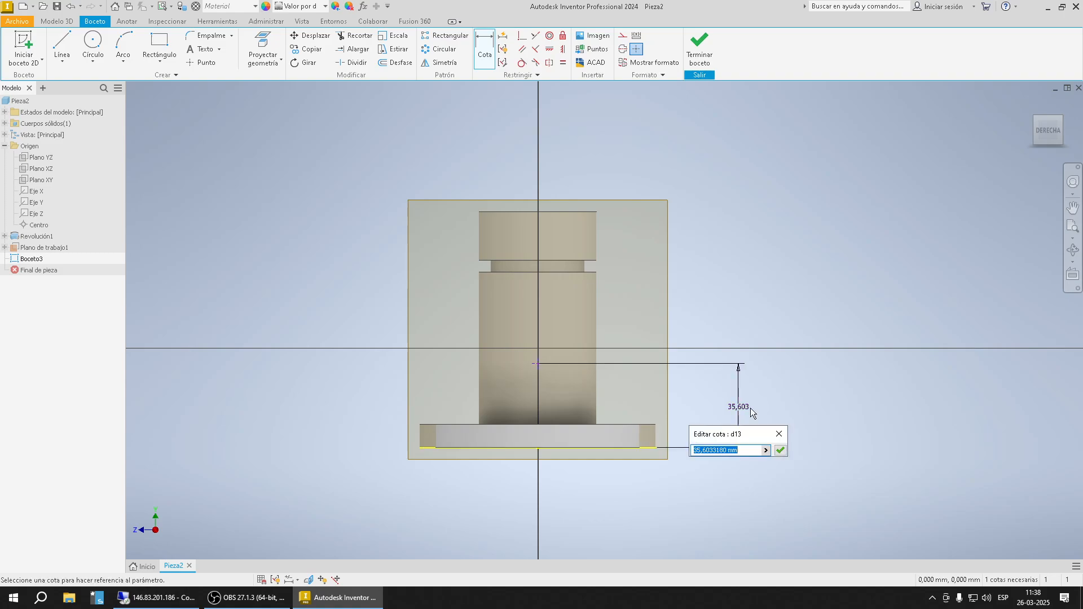
{"action": "type", "text": "30"}
{"action": "key", "text": "Return"}
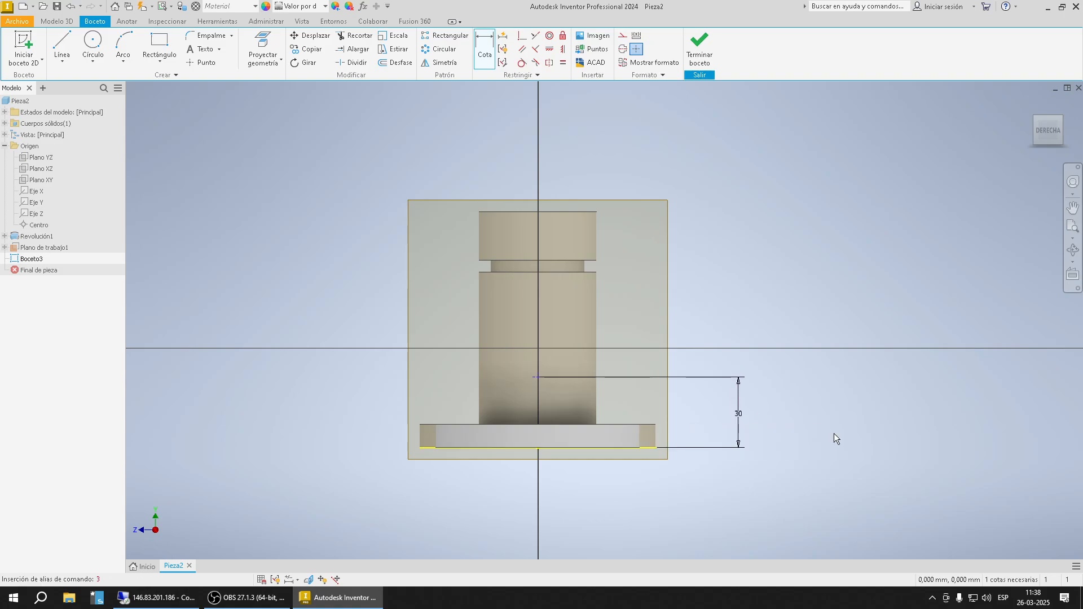
{"action": "left_click", "coordinate": [140, 602]}
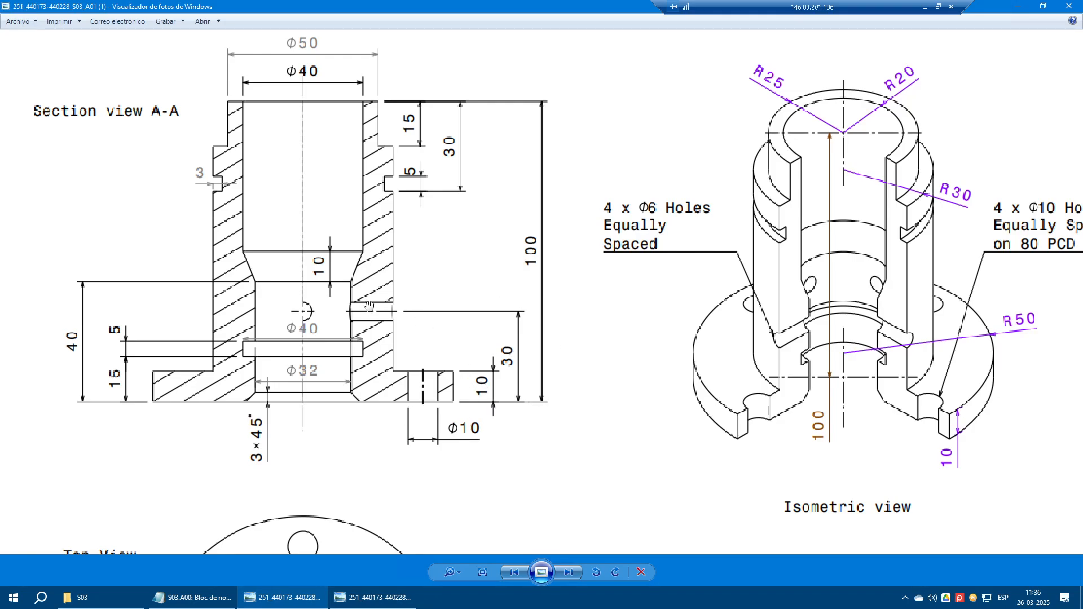
{"action": "left_click", "coordinate": [924, 8]}
{"action": "left_click", "coordinate": [700, 45]}
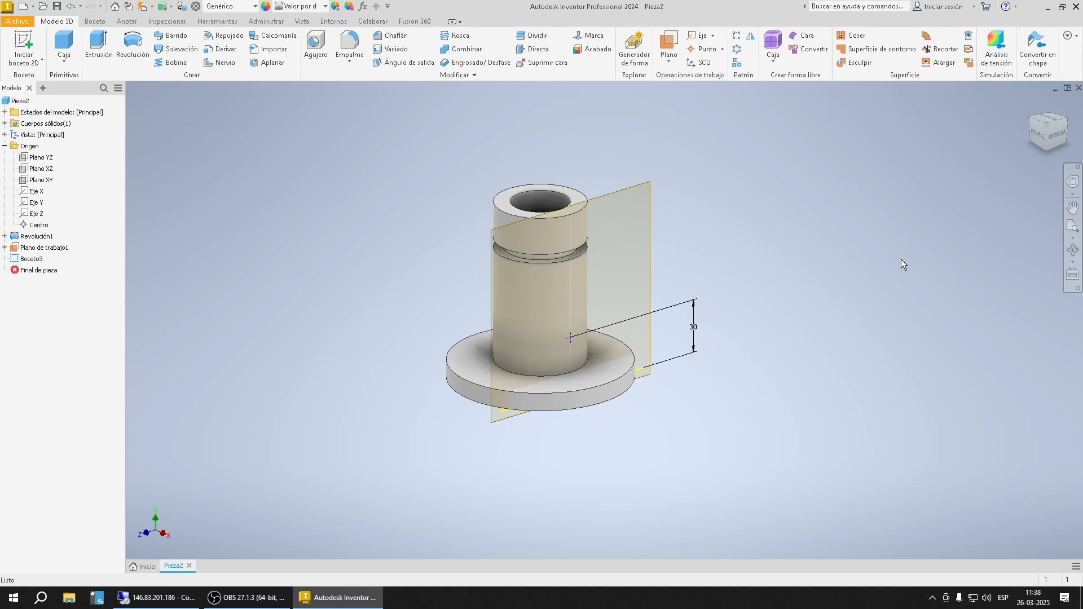
Step: Start a hole at the sketched point and set its diameter to 6 mm after checking the callout in the S03_A01 drawing
{"action": "left_click", "coordinate": [311, 57]}
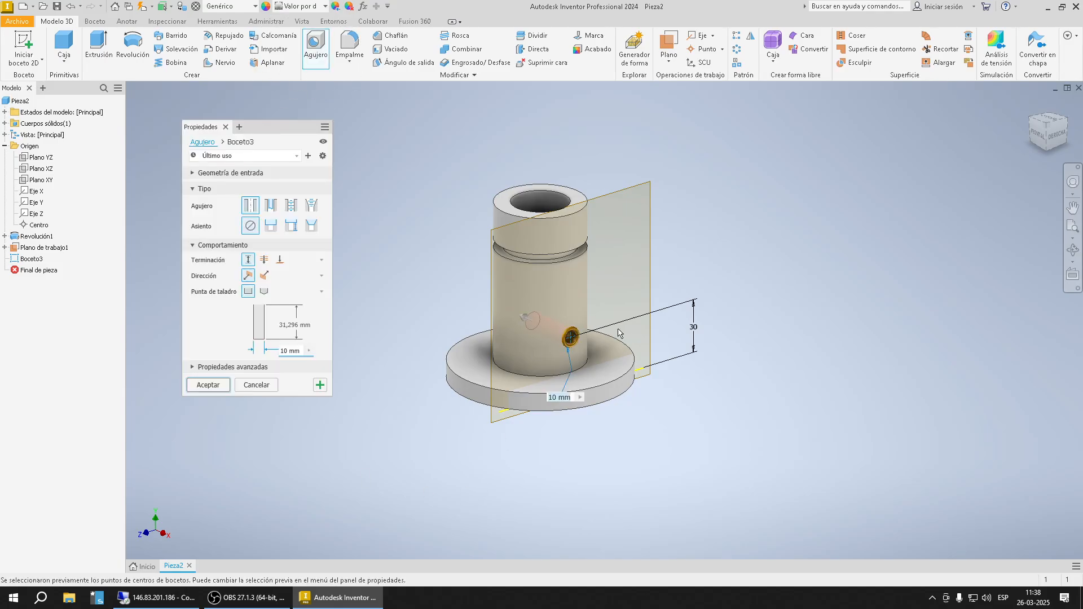
{"action": "scroll", "coordinate": [581, 343], "scroll_direction": "up", "scroll_amount": 2}
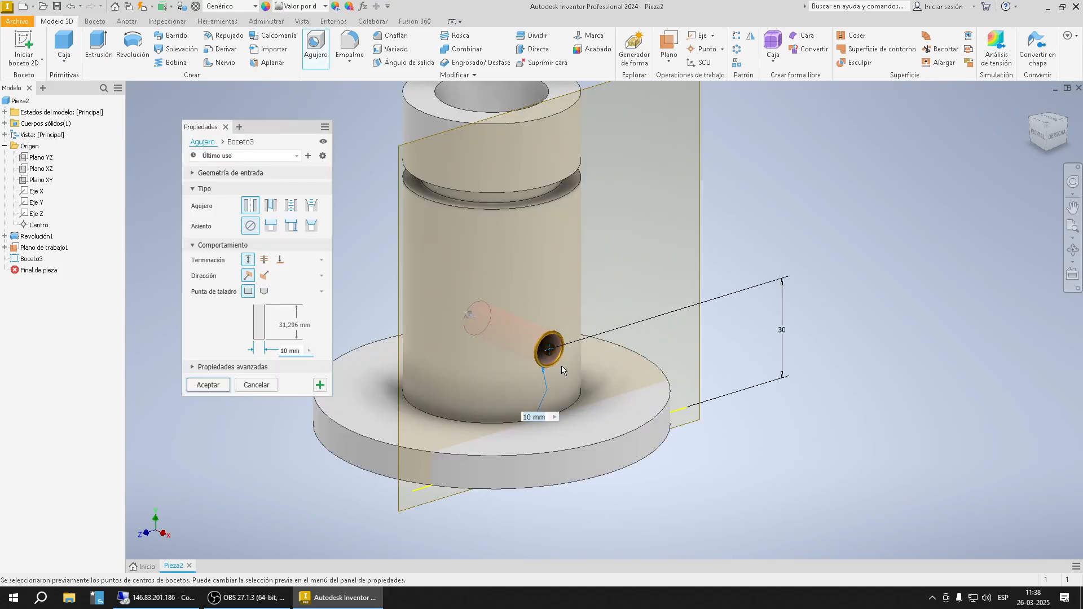
{"action": "left_click", "coordinate": [158, 597]}
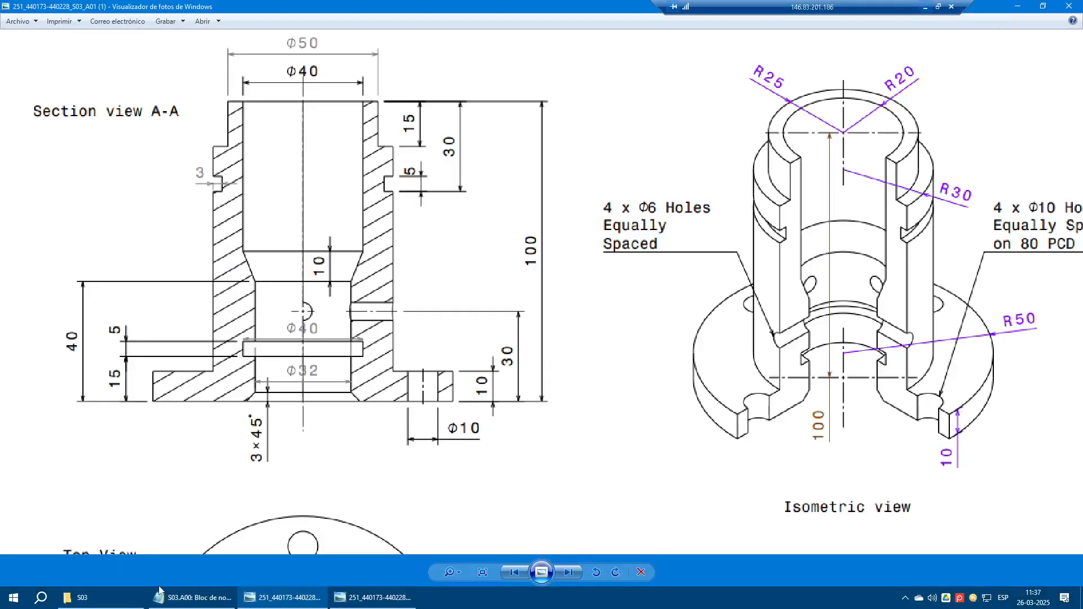
{"action": "left_click", "coordinate": [926, 8]}
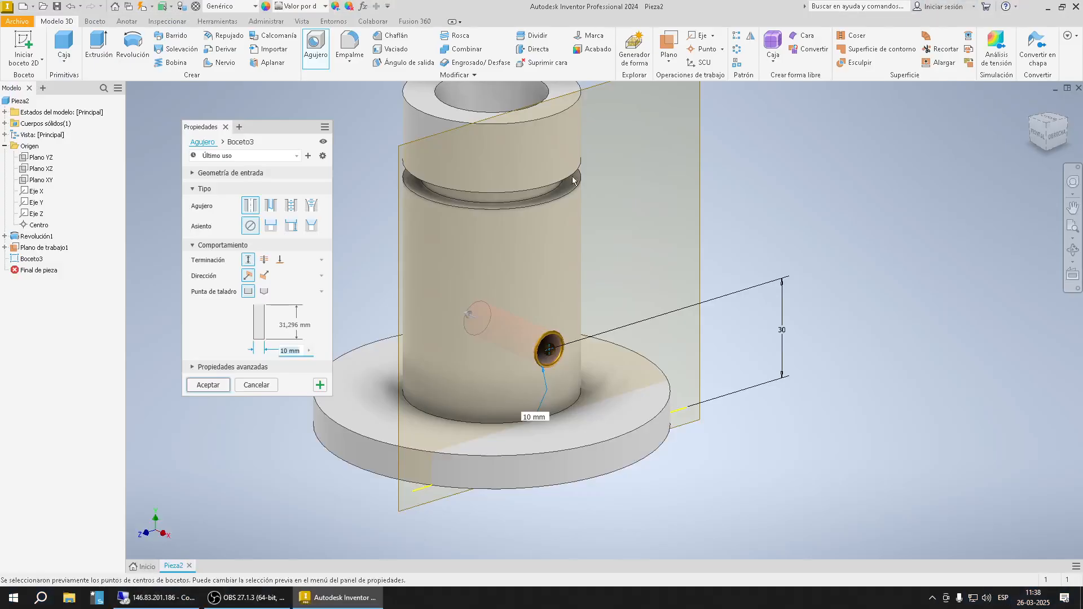
{"action": "double_click", "coordinate": [289, 350]}
{"action": "type", "text": "6"}
Step: Try the through-all and up-to-surface terminations on the hole while viewing it from above, and return to the distance termination
{"action": "left_click", "coordinate": [1051, 120]}
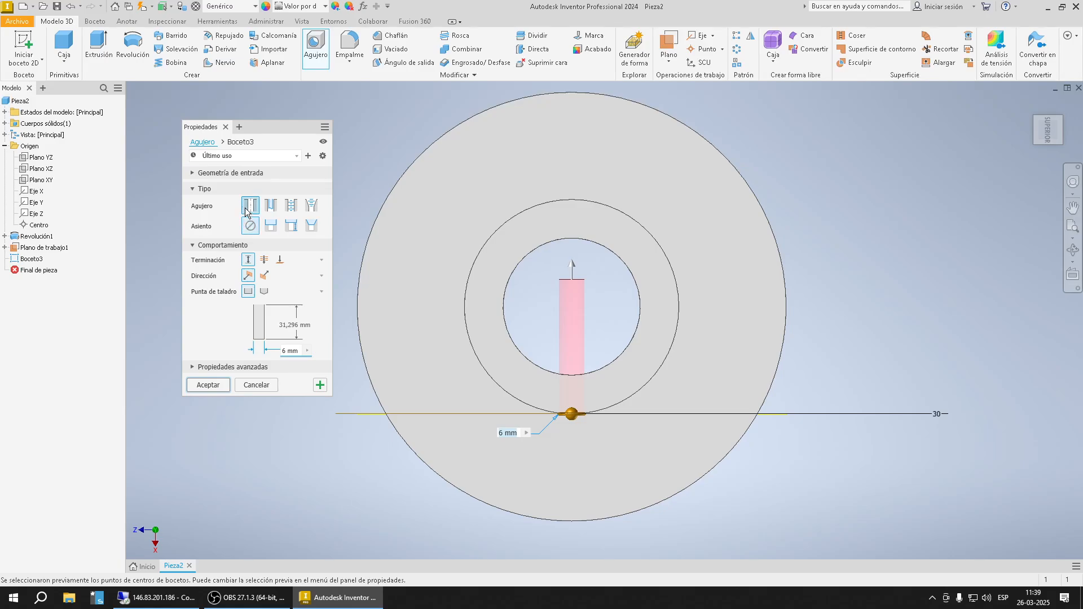
{"action": "left_click", "coordinate": [290, 206]}
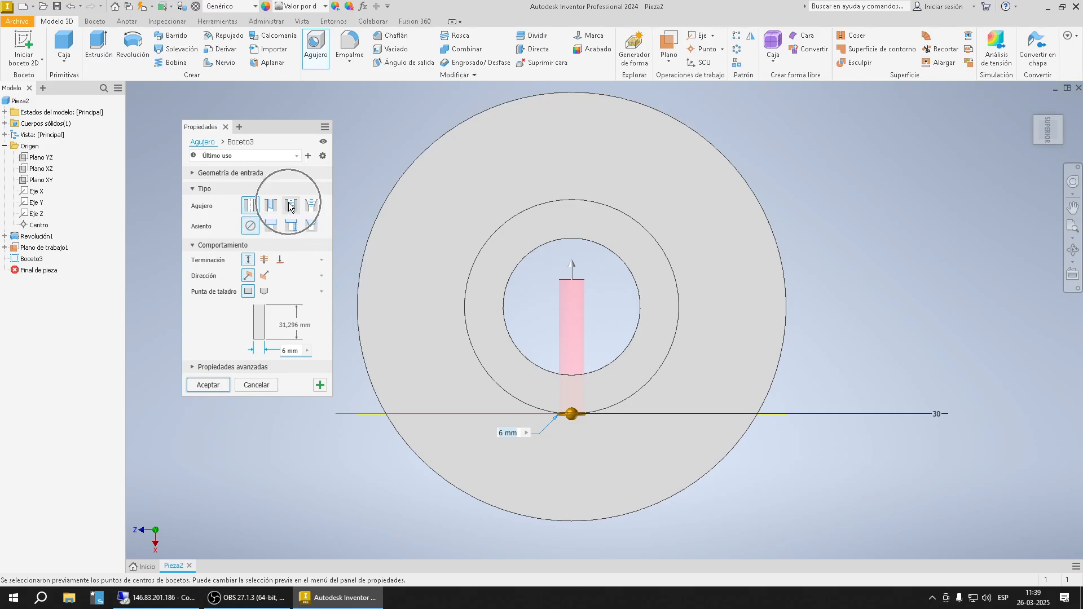
{"action": "left_click", "coordinate": [263, 260]}
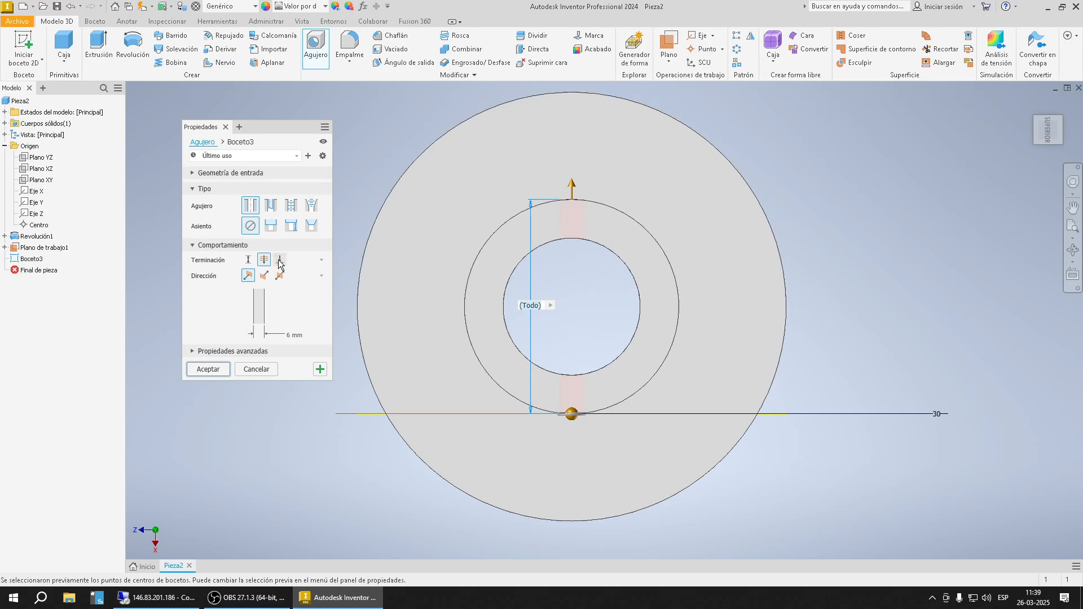
{"action": "left_click", "coordinate": [280, 260]}
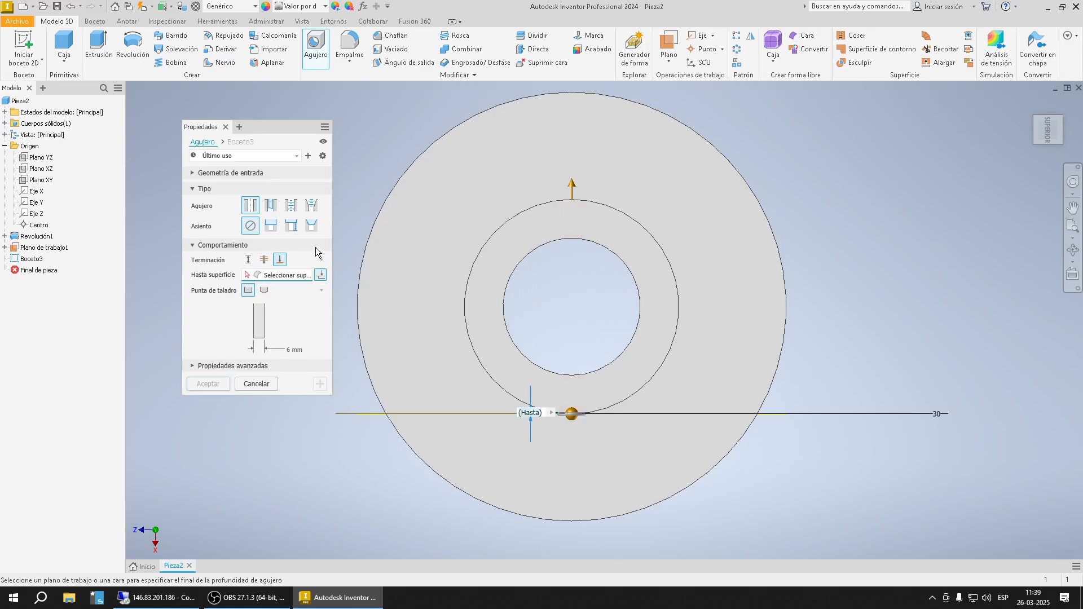
{"action": "left_click", "coordinate": [264, 260]}
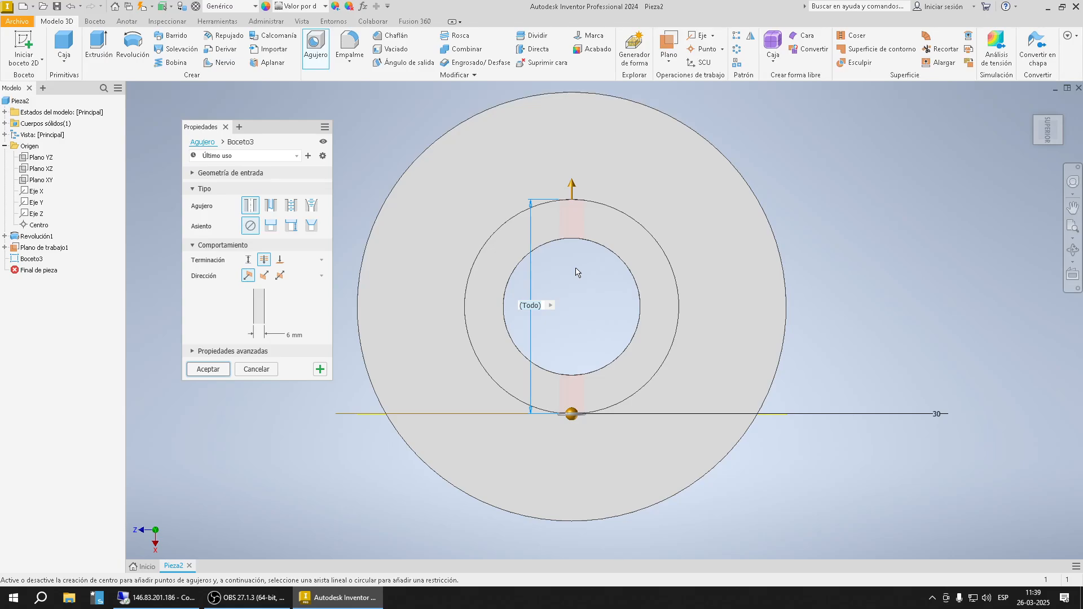
{"action": "left_click", "coordinate": [249, 261]}
Step: Set the hole's depth to 14 mm so it cuts only one side of the wall, and create the hole
{"action": "left_click_drag", "start_coordinate": [572, 266], "coordinate": [580, 119]}
{"action": "left_click_drag", "start_coordinate": [579, 406], "coordinate": [509, 302]}
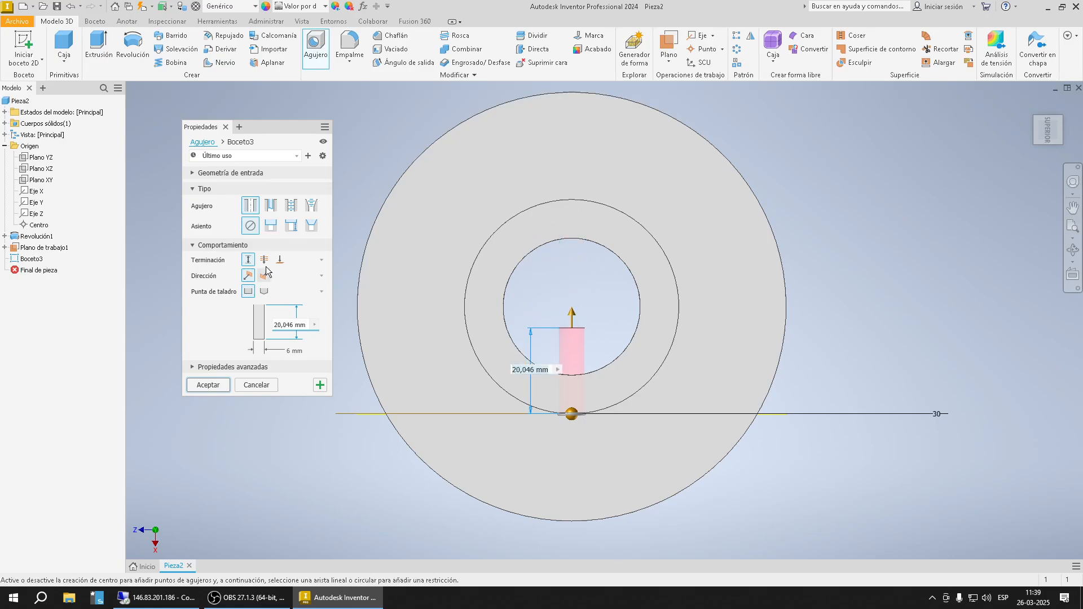
{"action": "left_click", "coordinate": [287, 325]}
{"action": "type", "text": "20"}
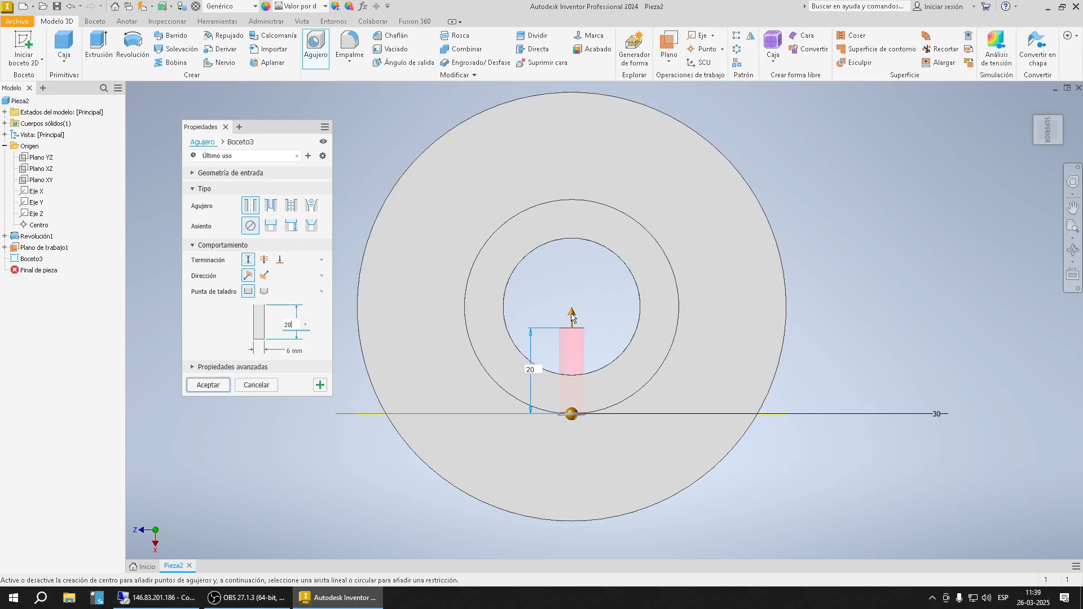
{"action": "left_click_drag", "start_coordinate": [572, 319], "coordinate": [572, 337]}
{"action": "scroll", "coordinate": [572, 337], "scroll_direction": "down", "scroll_amount": 3}
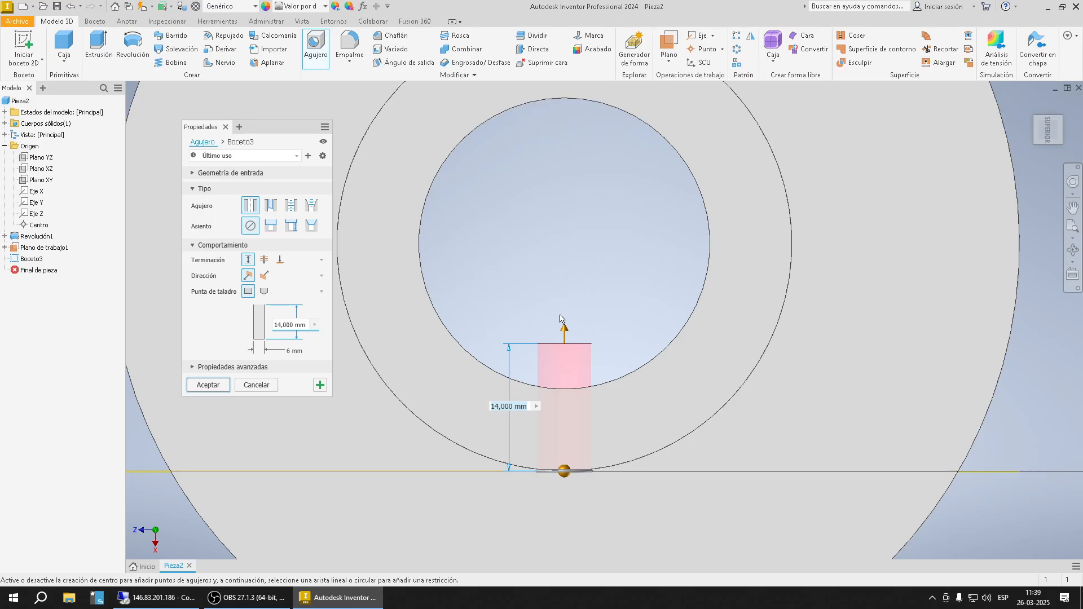
{"action": "left_click", "coordinate": [208, 385]}
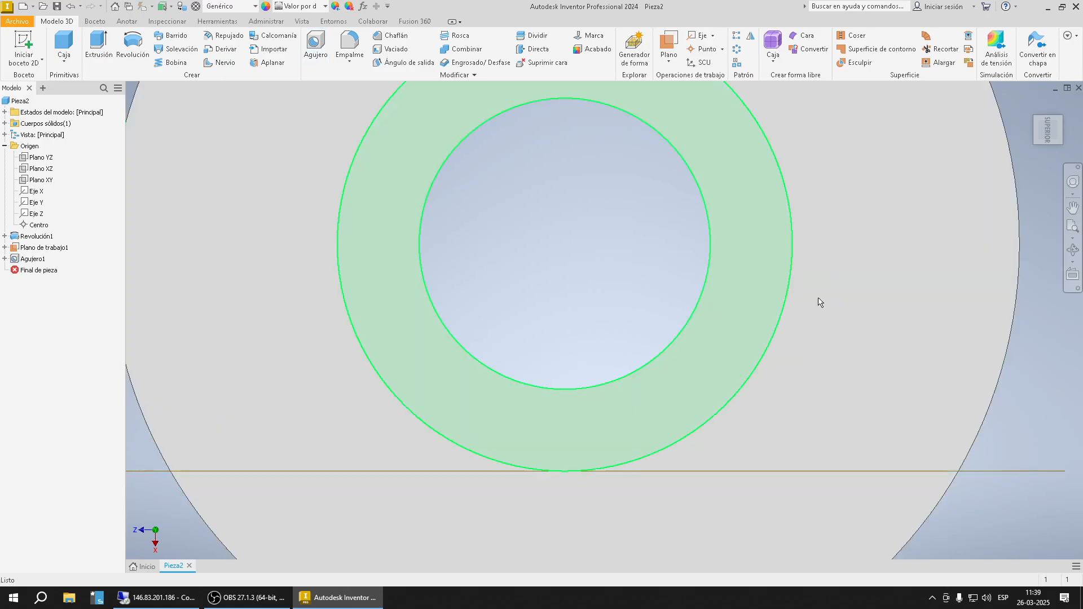
Step: Hide the tangent work plane and show the part in isometric view
{"action": "left_click", "coordinate": [1031, 105]}
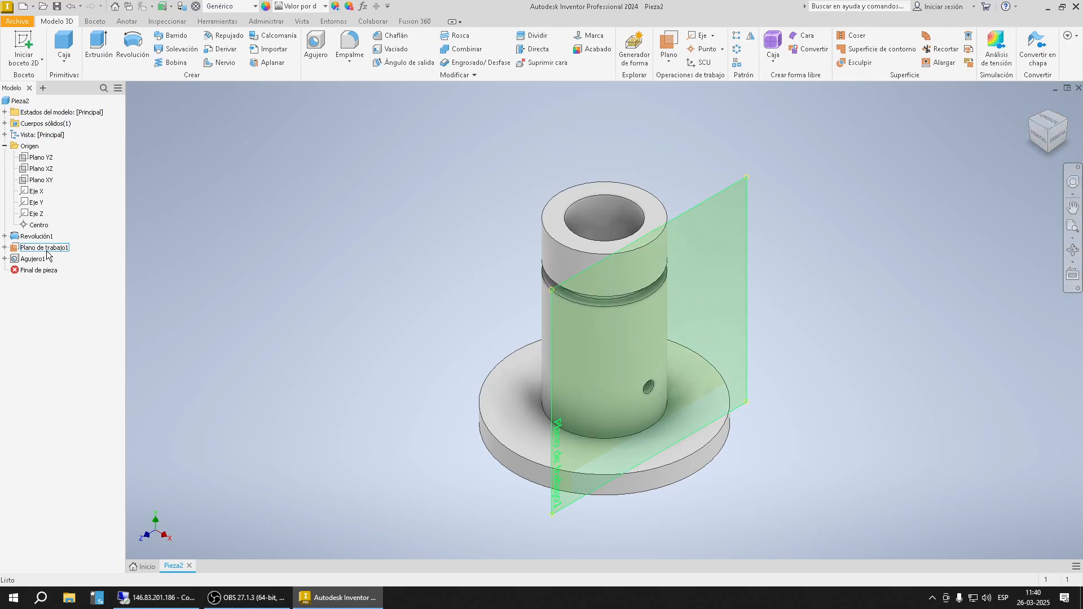
{"action": "right_click", "coordinate": [47, 254]}
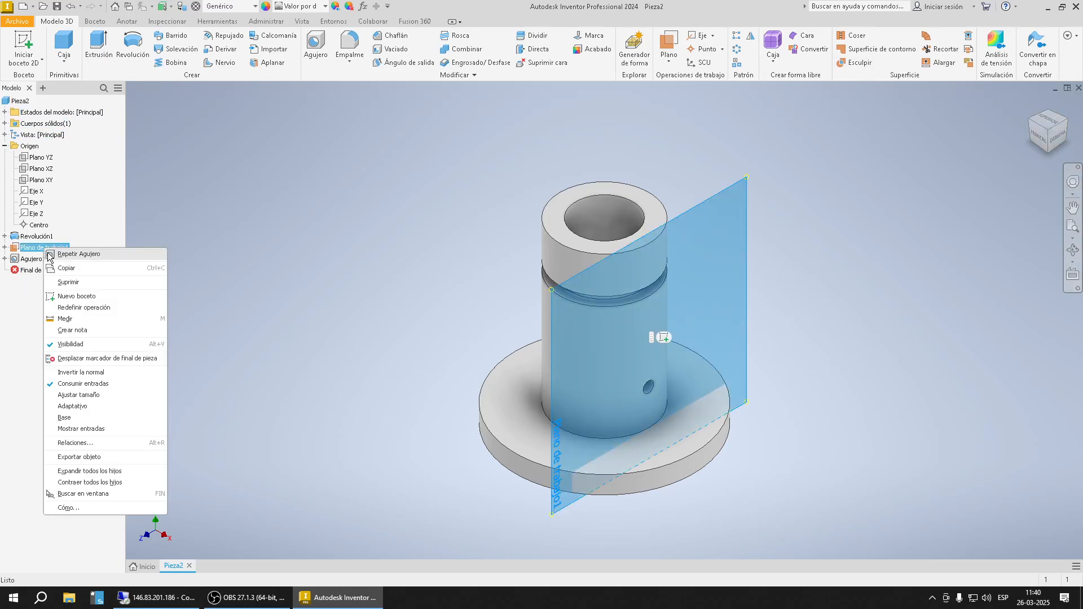
{"action": "left_click", "coordinate": [93, 345]}
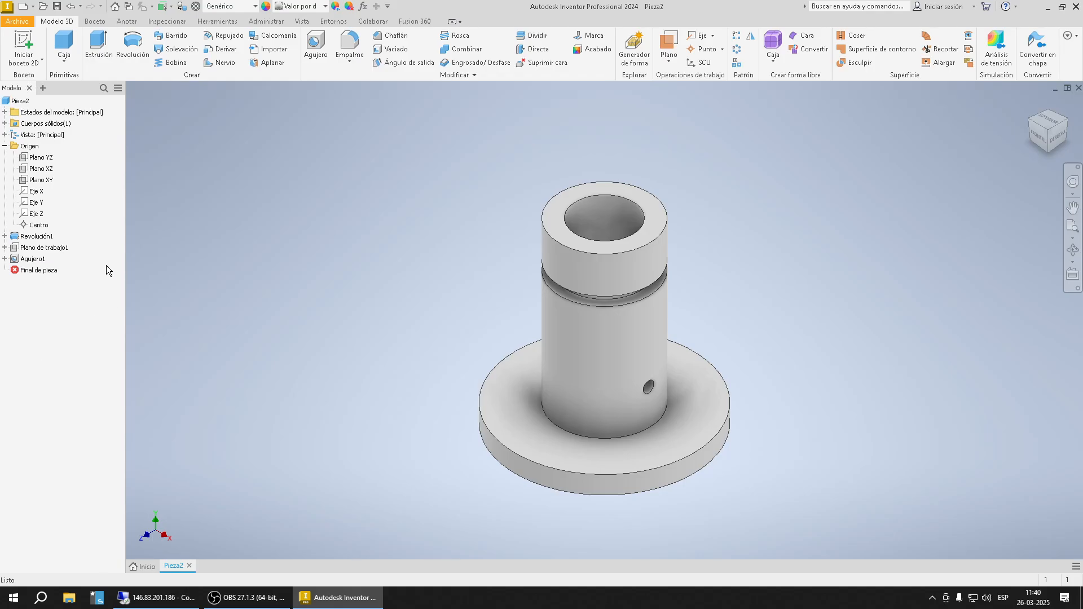
Step: Create a circular pattern of the 6 mm hole with 4 instances over 360° around the cylinder's axis
{"action": "left_click", "coordinate": [41, 260]}
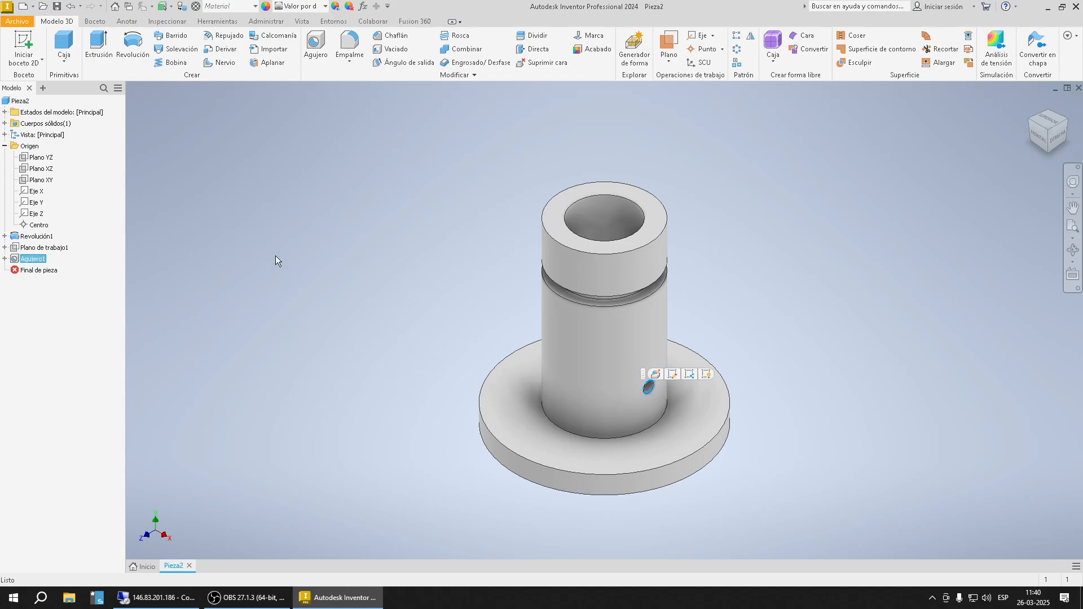
{"action": "left_click", "coordinate": [738, 51]}
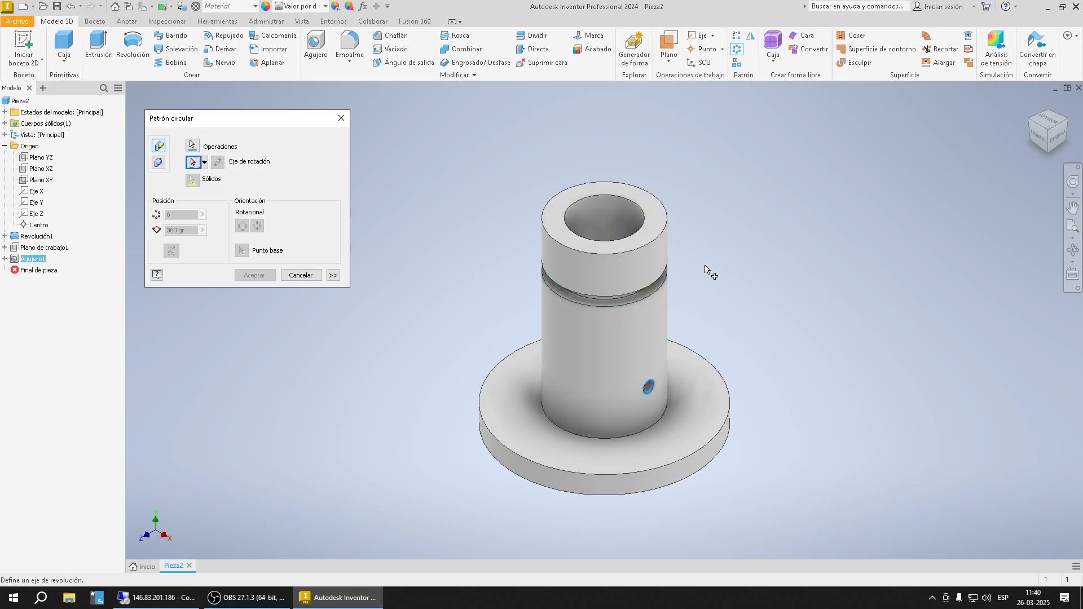
{"action": "left_click", "coordinate": [626, 326]}
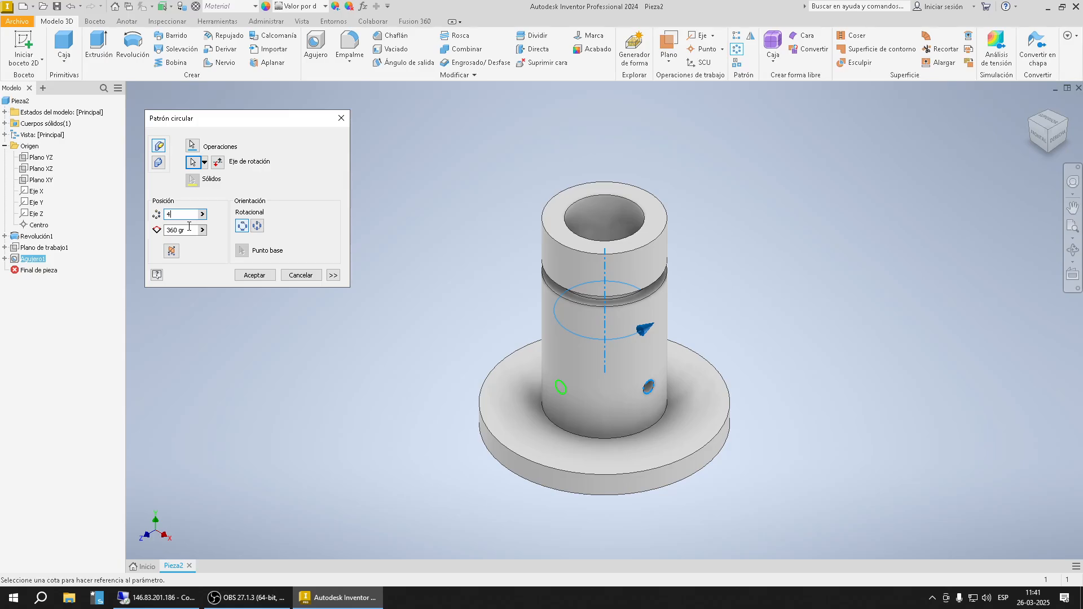
{"action": "left_click", "coordinate": [264, 277]}
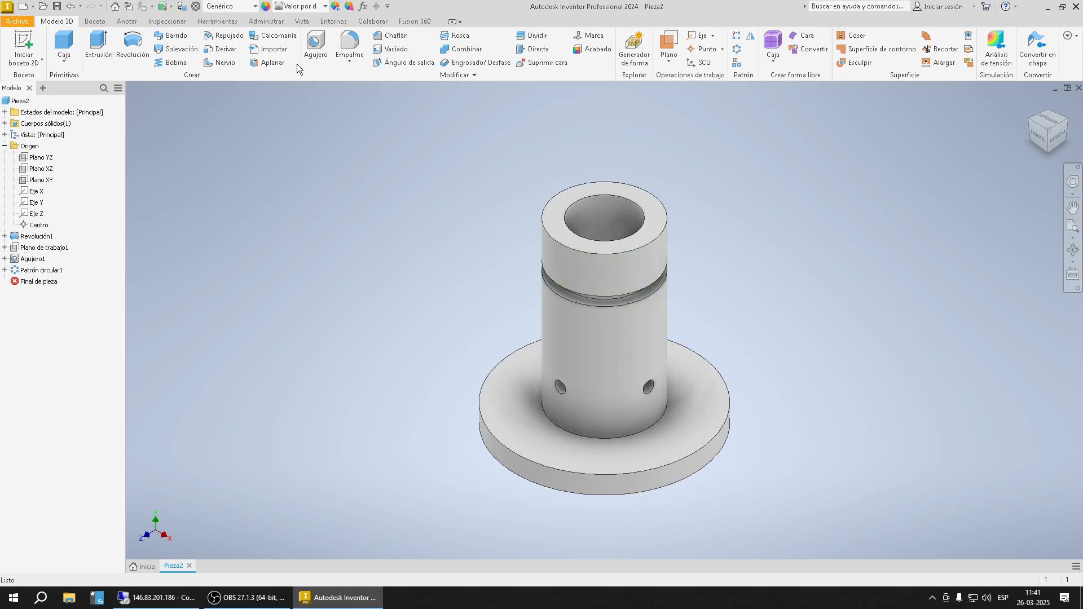
Step: Preview a half section through the origin YZ plane, compare the radial holes with the S03_A01 drawing, and cancel the section
{"action": "left_click", "coordinate": [40, 158]}
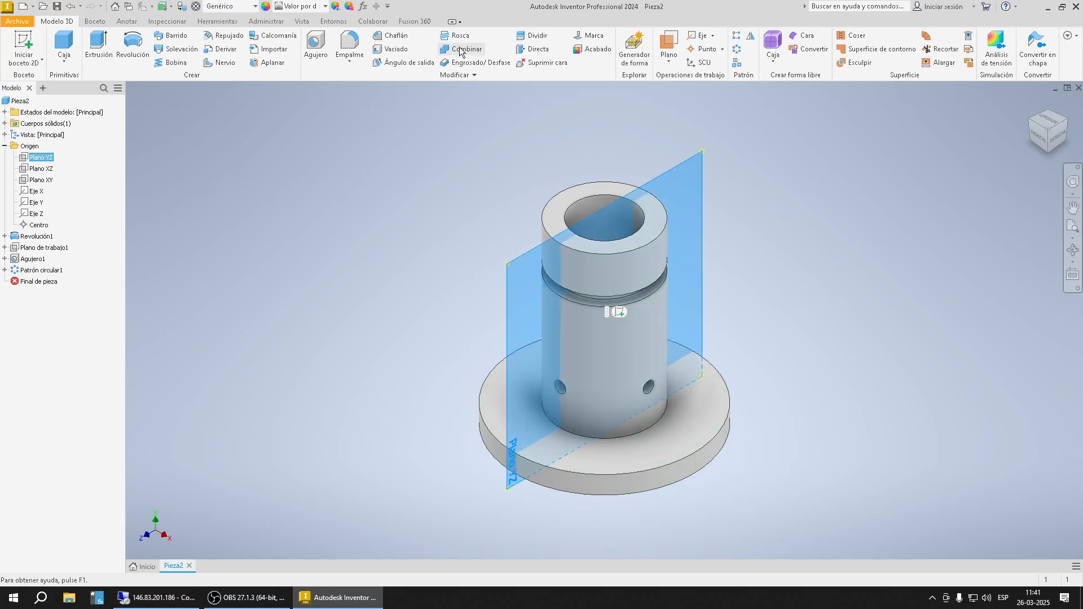
{"action": "left_click", "coordinate": [302, 21]}
{"action": "left_click", "coordinate": [160, 49]}
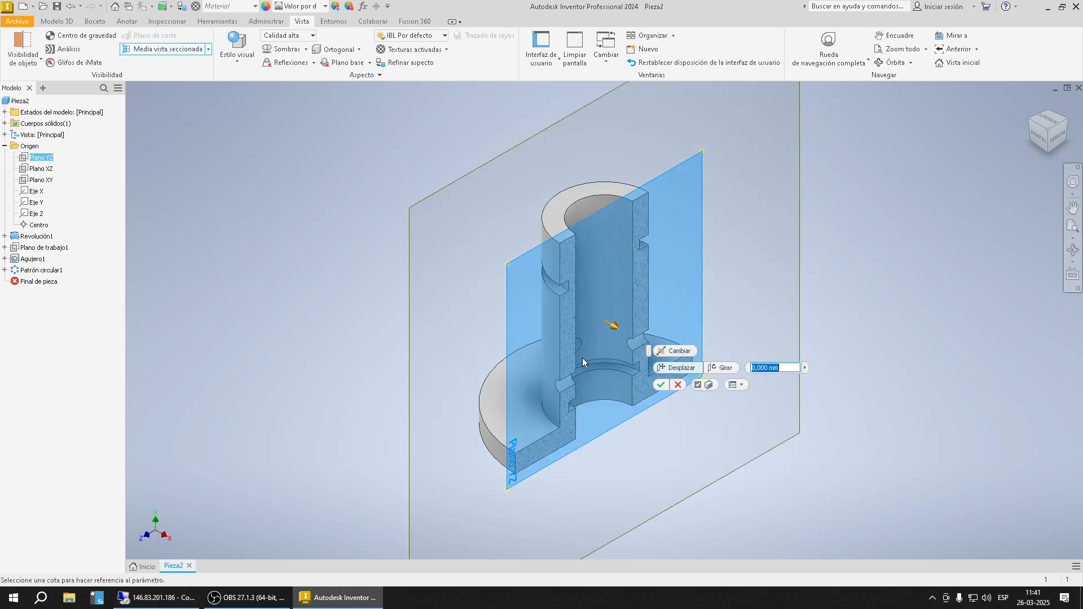
{"action": "left_click", "coordinate": [188, 598]}
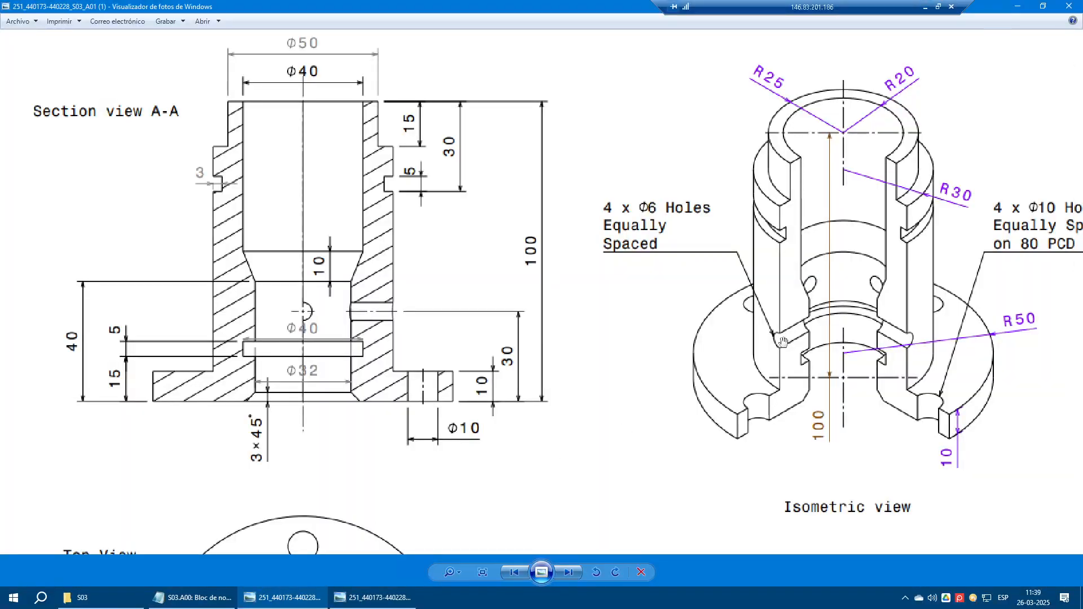
{"action": "left_click", "coordinate": [927, 7]}
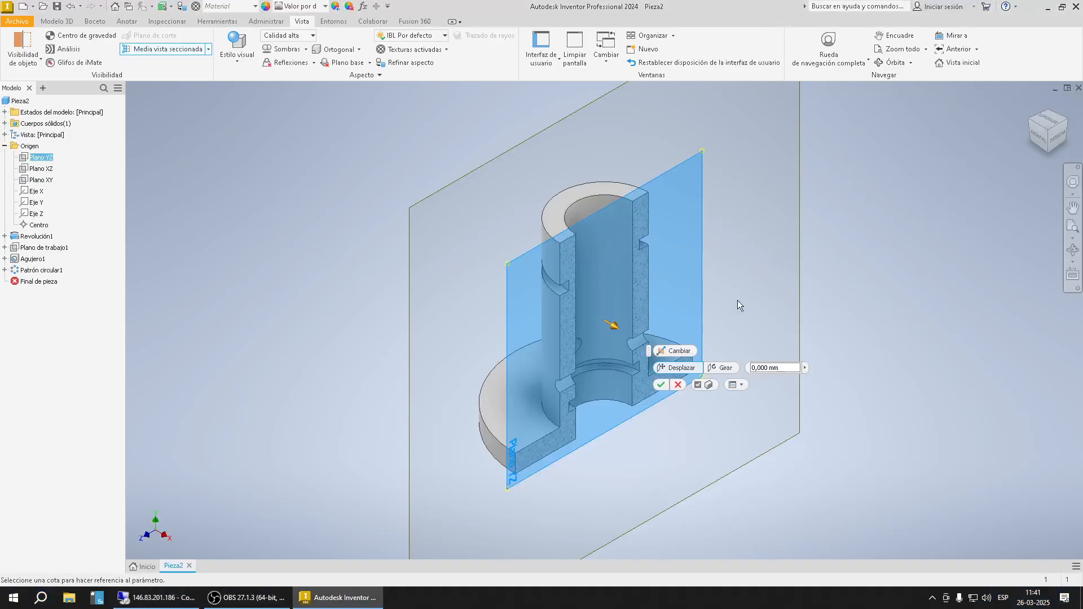
{"action": "key", "text": "Escape"}
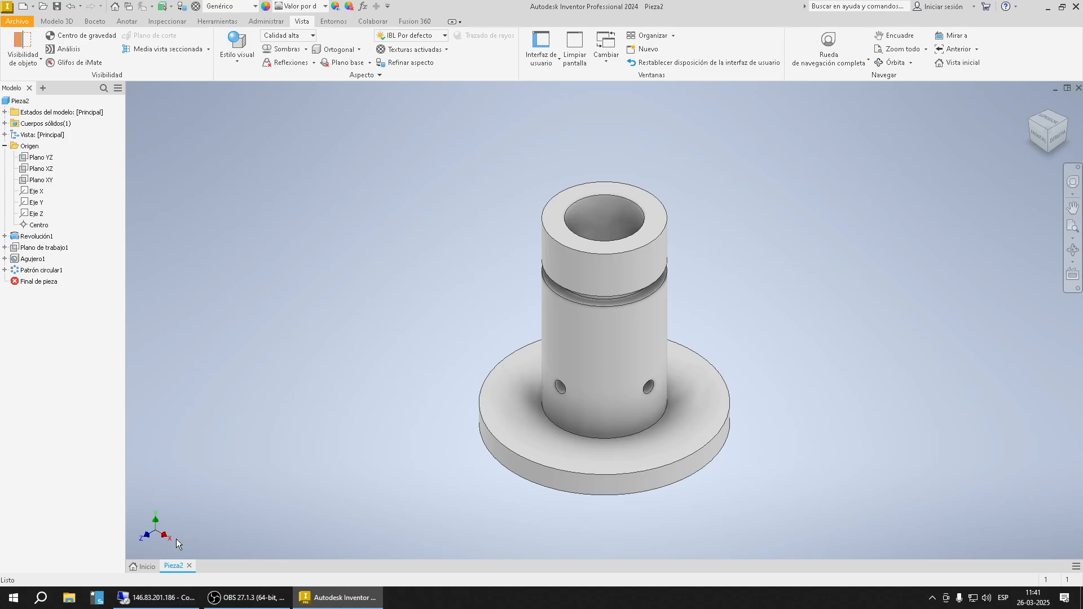
Step: Switch to the S03.A00 notes in Notepad and highlight the section on holes, from AGUJEROS through ÁNGULO
{"action": "mouse_move", "coordinate": [182, 599]}
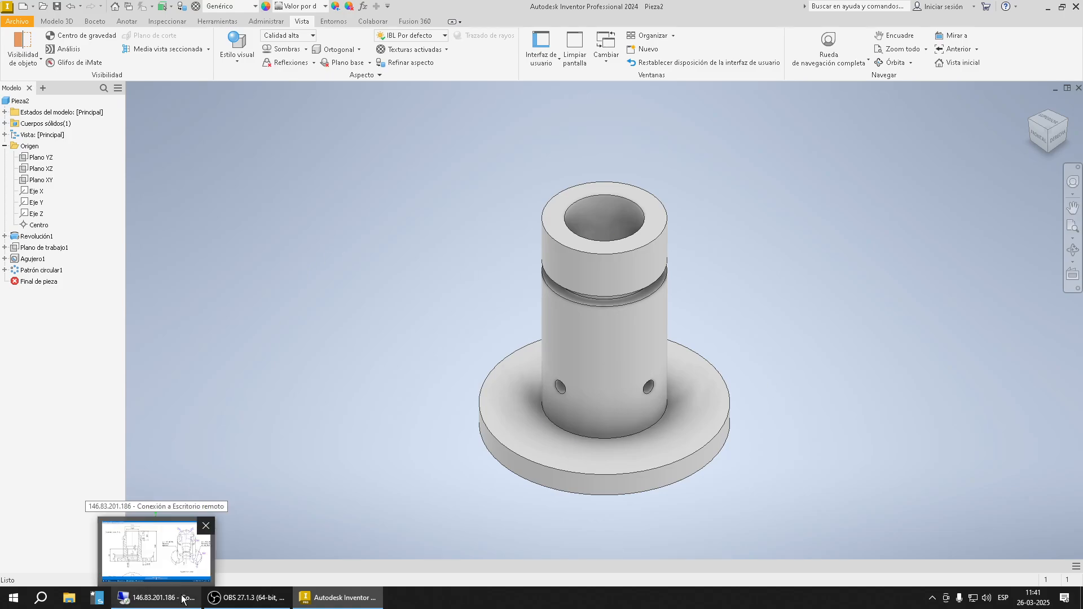
{"action": "left_click", "coordinate": [157, 545]}
{"action": "left_click", "coordinate": [192, 597]}
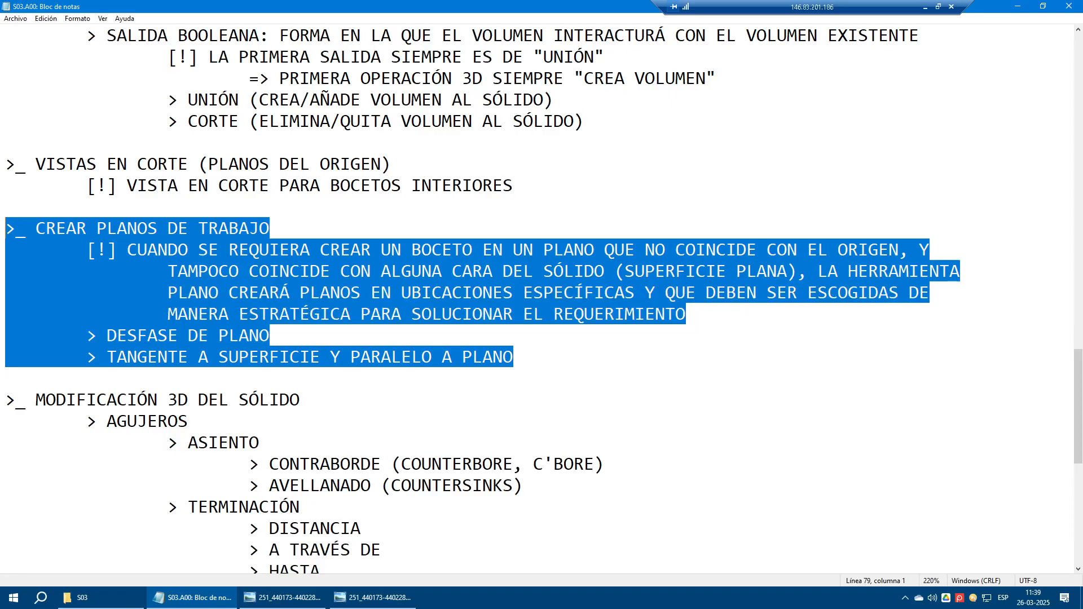
{"action": "scroll", "coordinate": [542, 299], "scroll_direction": "down", "scroll_amount": 4}
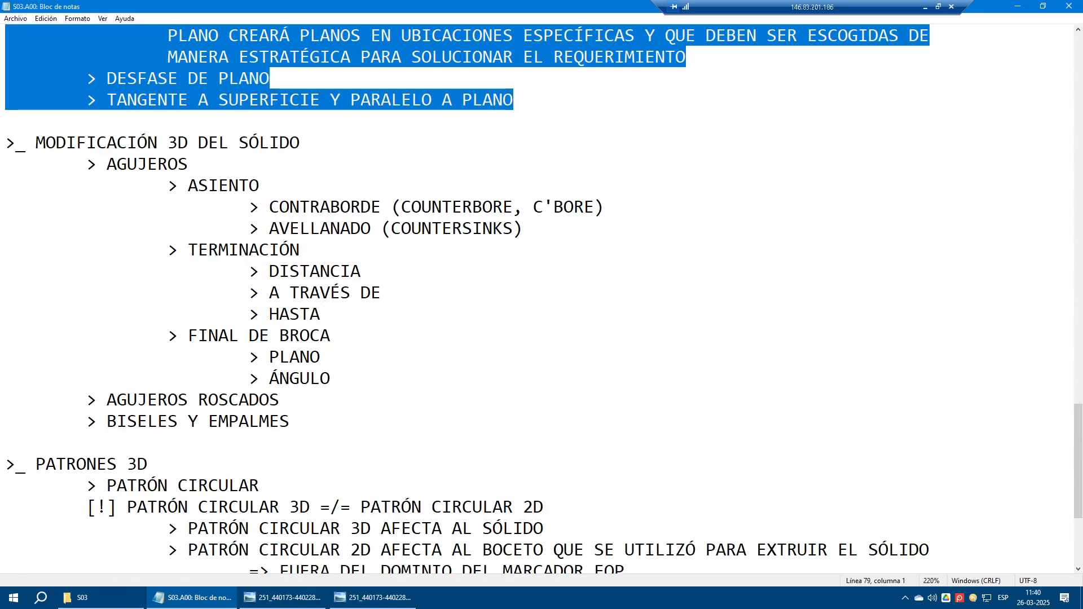
{"action": "left_click_drag", "start_coordinate": [87, 164], "coordinate": [331, 379]}
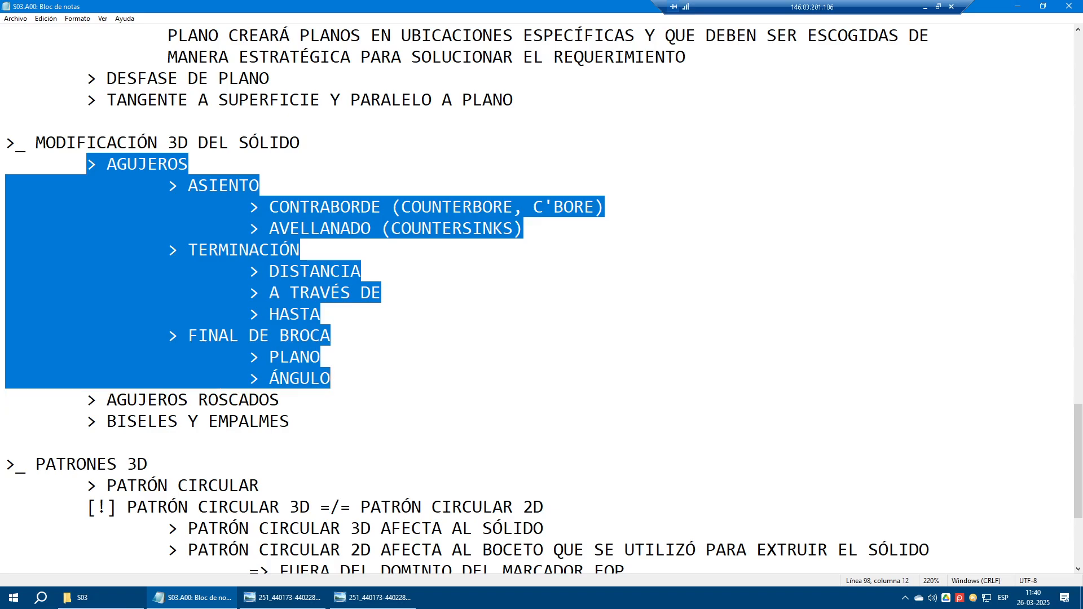
Step: Switch back to Inventor, reopen the 6 mm hole for editing and shorten its depth to 6 mm in the top view
{"action": "left_click", "coordinate": [926, 7]}
{"action": "left_click", "coordinate": [22, 260]}
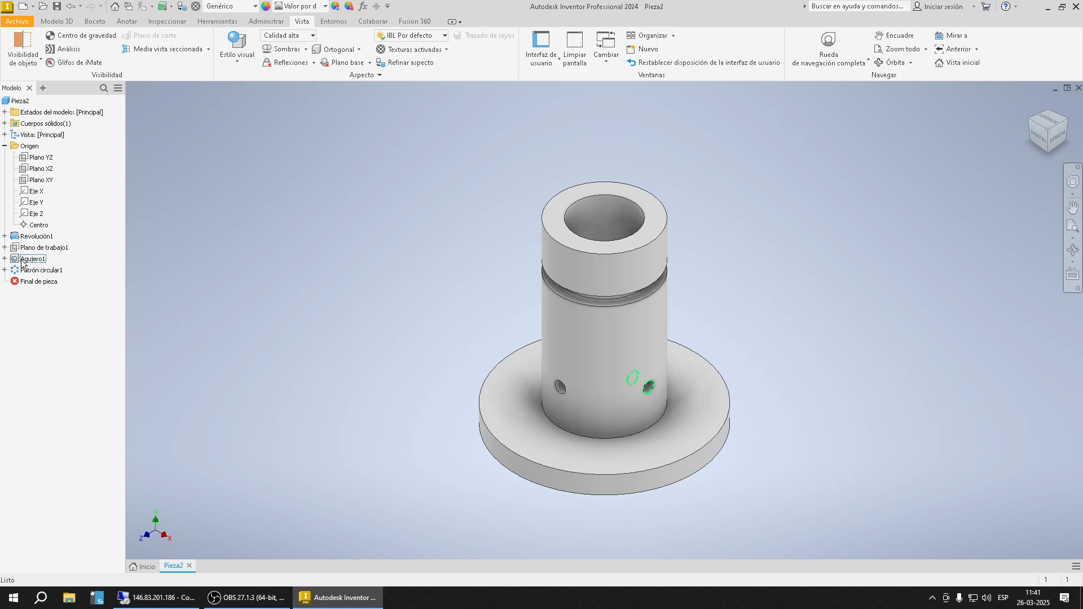
{"action": "double_click", "coordinate": [23, 260]}
{"action": "left_click", "coordinate": [1047, 120]}
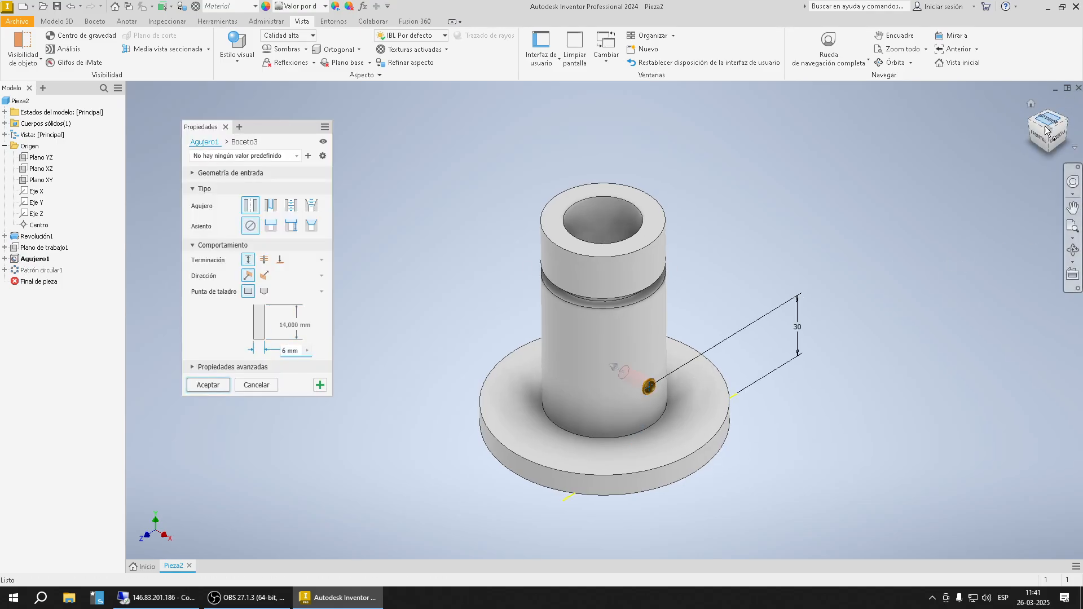
{"action": "scroll", "coordinate": [665, 364], "scroll_direction": "down", "scroll_amount": 5}
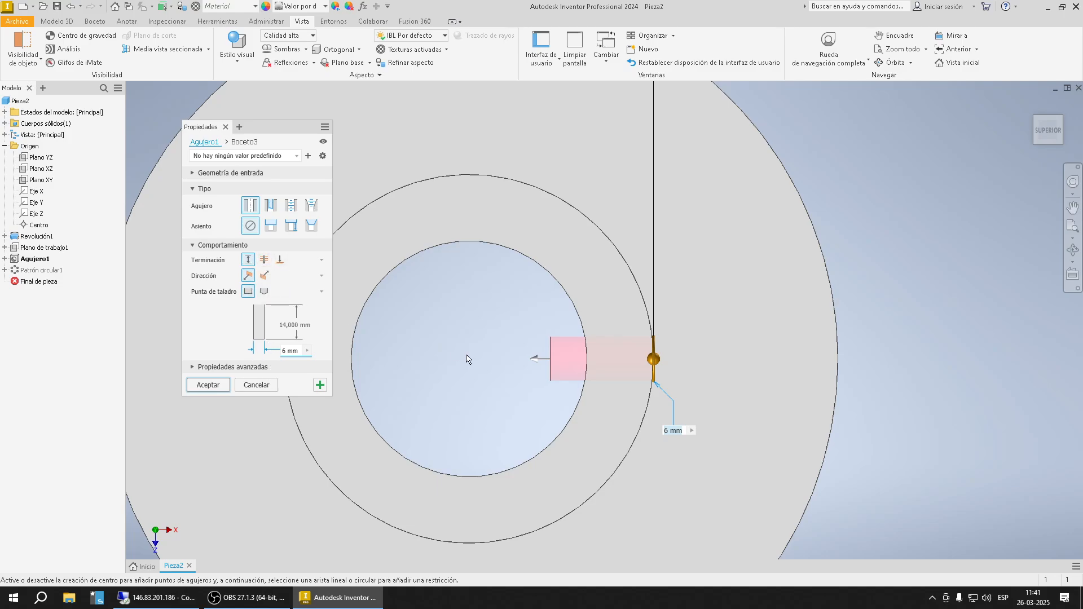
{"action": "left_click_drag", "start_coordinate": [539, 360], "coordinate": [619, 356]}
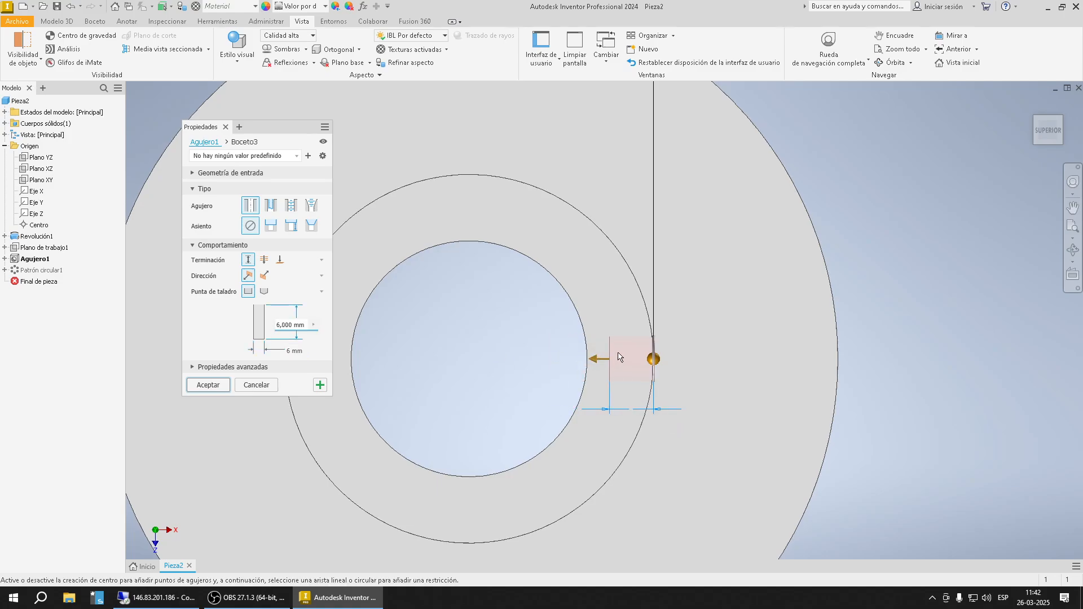
Step: Try the angled and flat drill points on the 6 mm hole and extend its depth to 17.5 mm
{"action": "scroll", "coordinate": [619, 356], "scroll_direction": "down", "scroll_amount": 2}
{"action": "scroll", "coordinate": [618, 355], "scroll_direction": "down", "scroll_amount": 2}
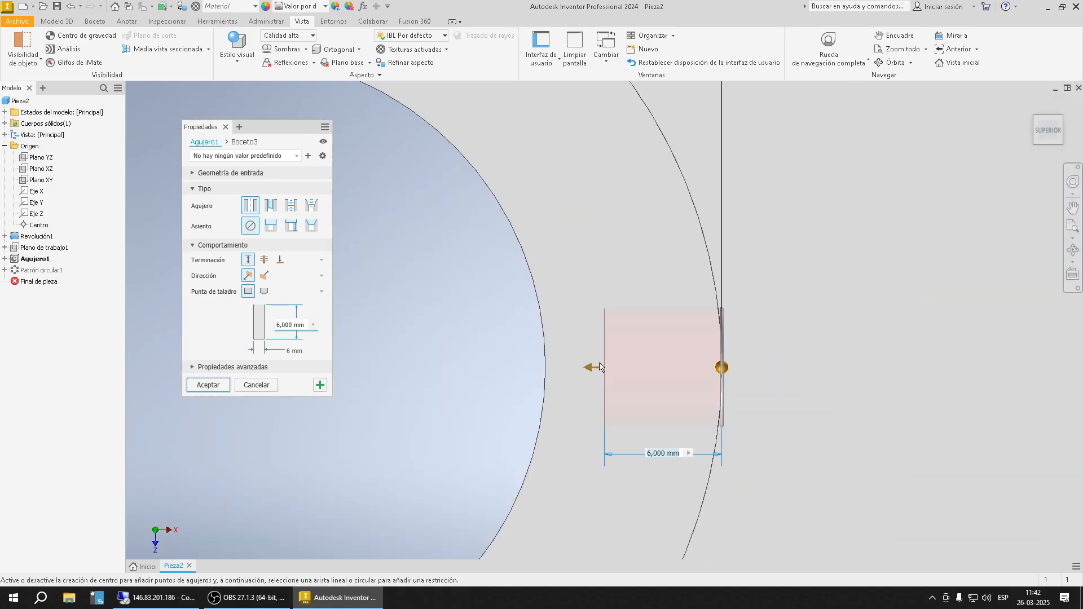
{"action": "left_click", "coordinate": [264, 292]}
{"action": "left_click", "coordinate": [249, 291]}
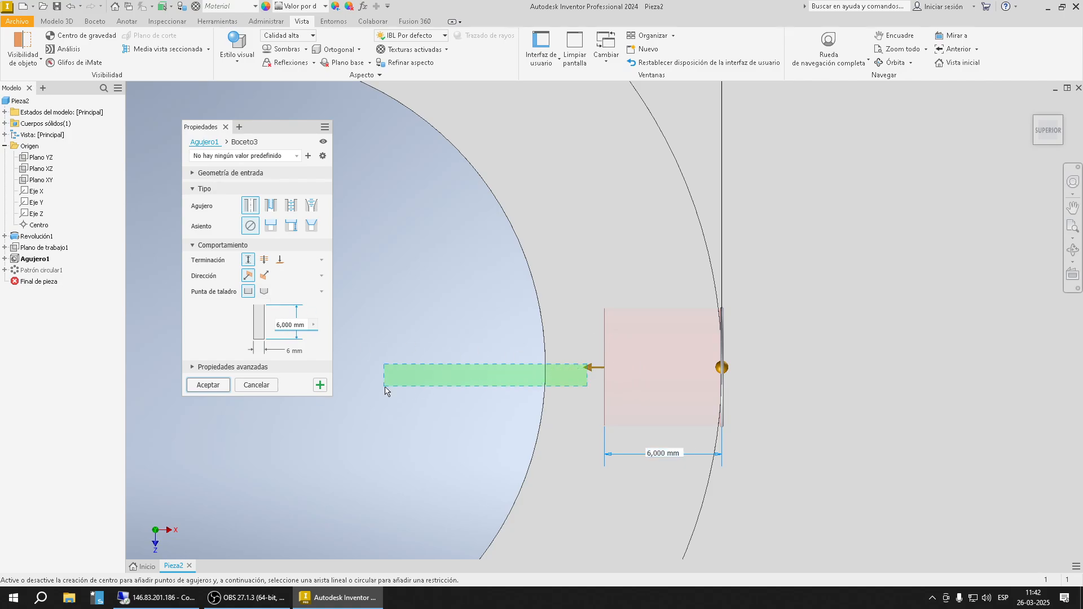
{"action": "left_click_drag", "start_coordinate": [593, 367], "coordinate": [363, 367]}
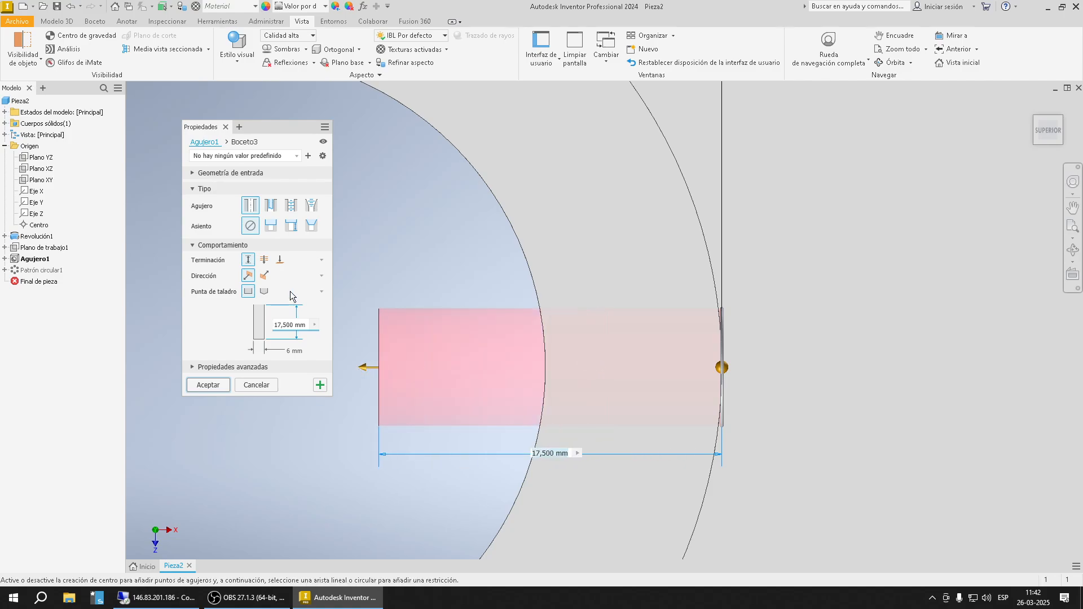
Step: Try the hole as a threaded hole with the ISO metric profile (Perfil métrico ISO), and leave the hole edit without keeping it
{"action": "left_click", "coordinate": [293, 206]}
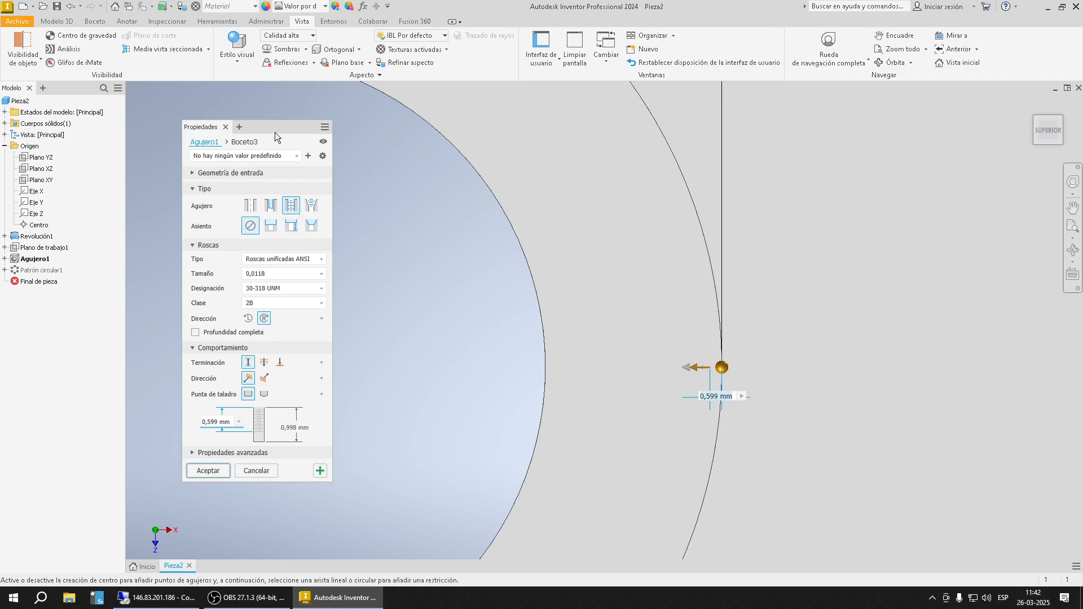
{"action": "left_click_drag", "start_coordinate": [276, 130], "coordinate": [280, 120]}
{"action": "left_click", "coordinate": [313, 249]}
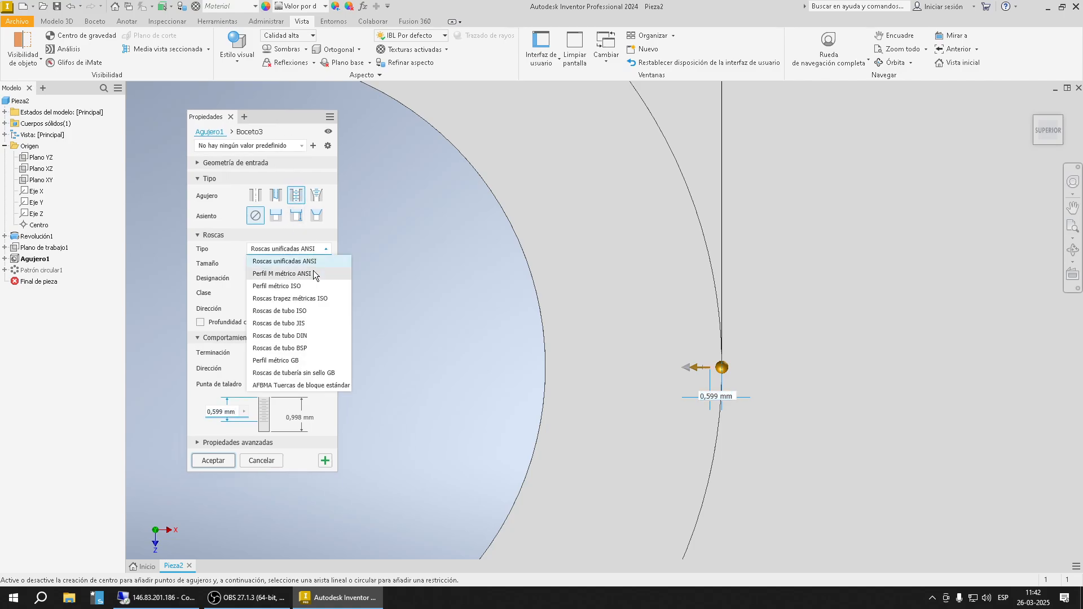
{"action": "left_click", "coordinate": [314, 285]}
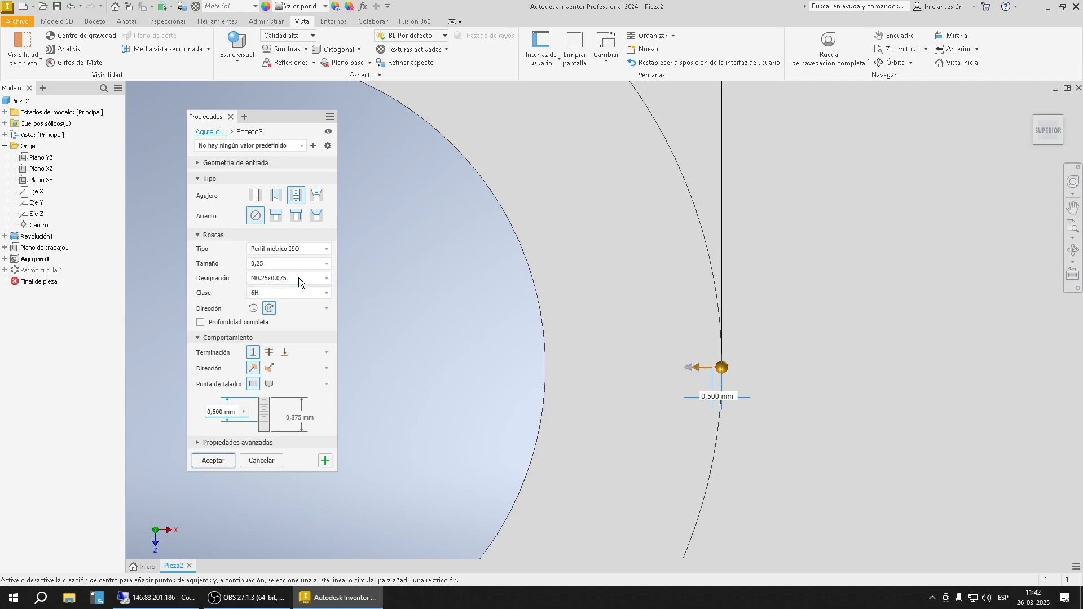
{"action": "key", "text": "Return"}
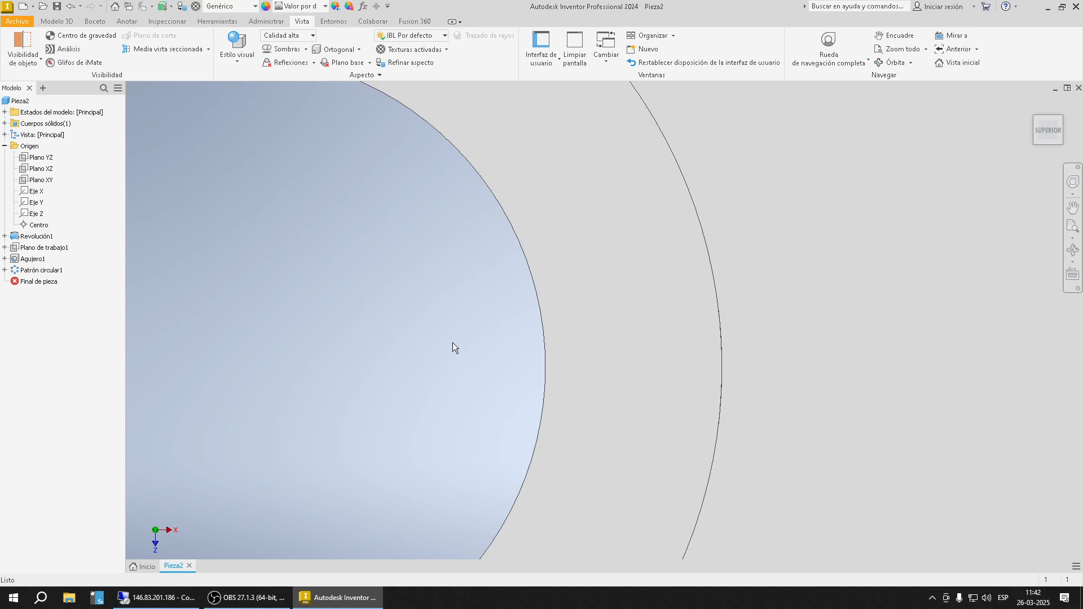
Step: Restore the part's home view and highlight AGUJEROS ROSCADOS and BISELES Y EMPALMES in the S03.A00 notes in Notepad
{"action": "left_click", "coordinate": [1036, 118]}
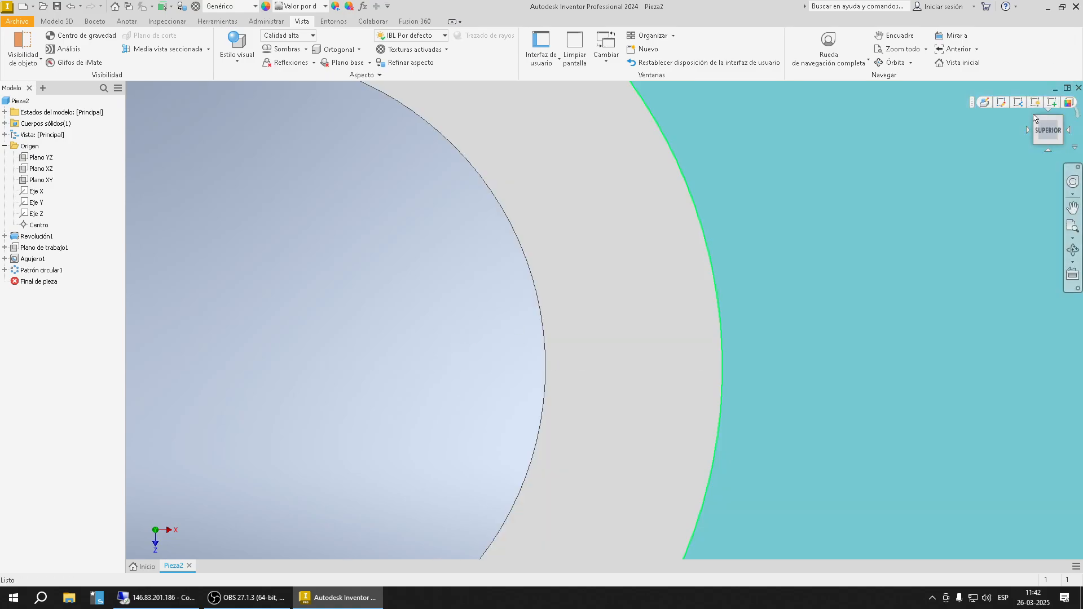
{"action": "scroll", "coordinate": [949, 180], "scroll_direction": "down", "scroll_amount": 6}
{"action": "left_click", "coordinate": [1037, 178]}
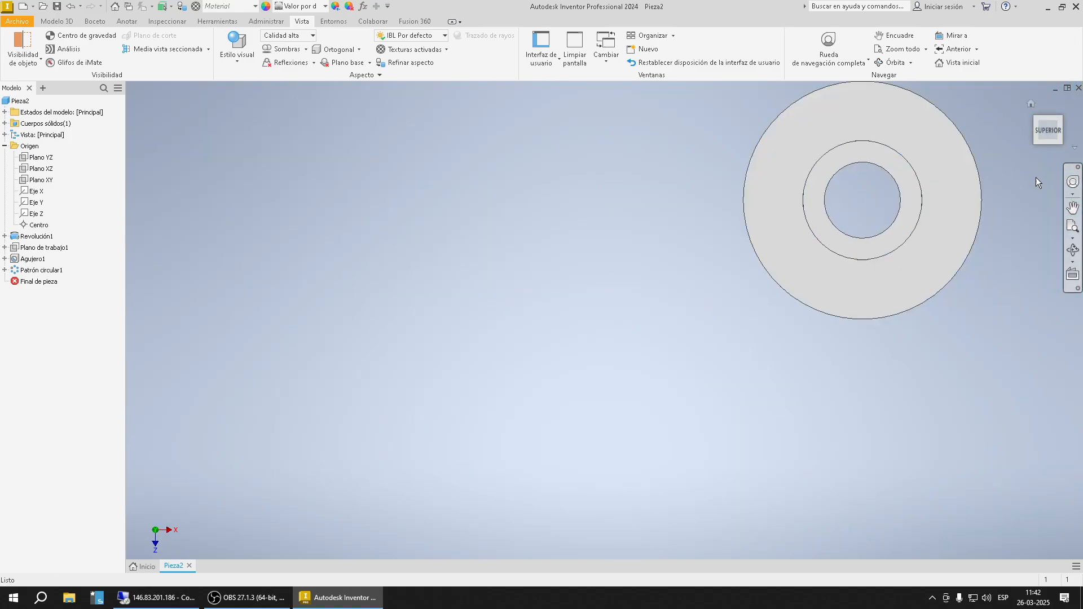
{"action": "left_click", "coordinate": [1030, 103]}
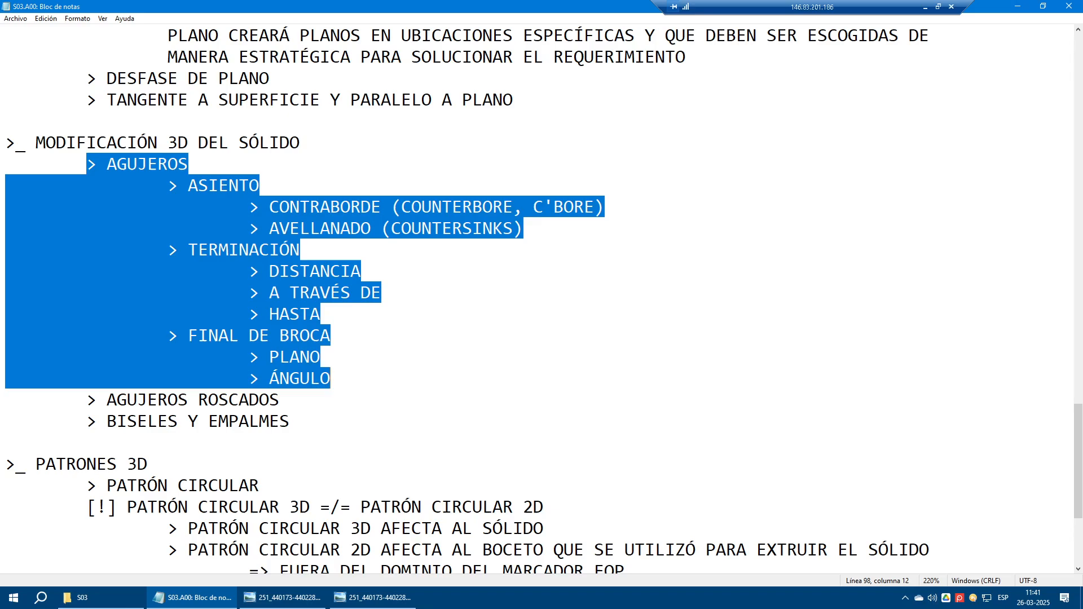
{"action": "scroll", "coordinate": [332, 379], "scroll_direction": "down", "scroll_amount": 1}
{"action": "left_click_drag", "start_coordinate": [283, 336], "coordinate": [17, 335]}
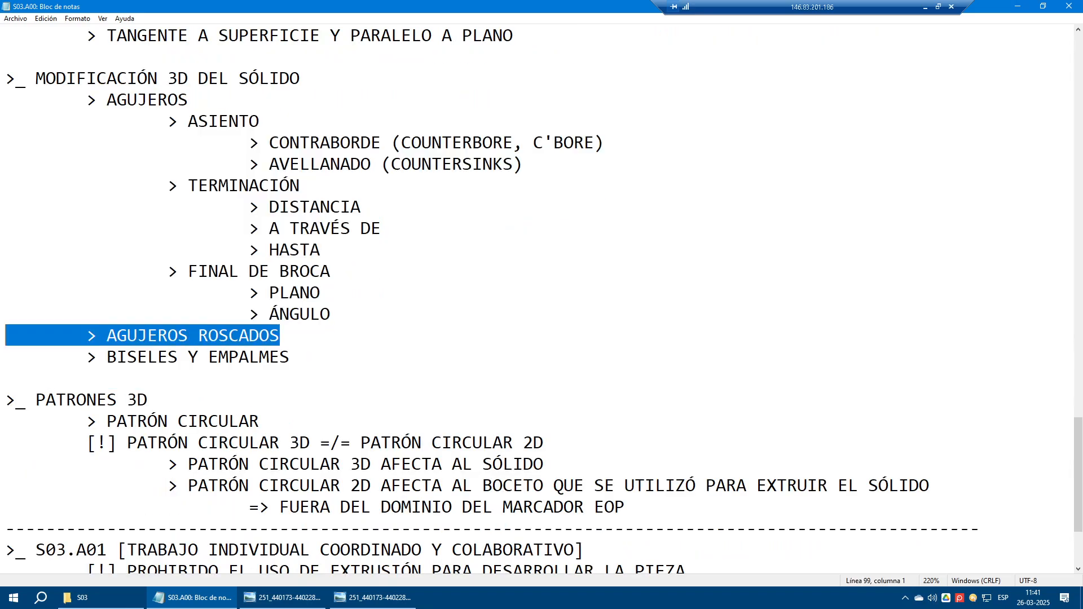
{"action": "left_click_drag", "start_coordinate": [292, 358], "coordinate": [14, 361]}
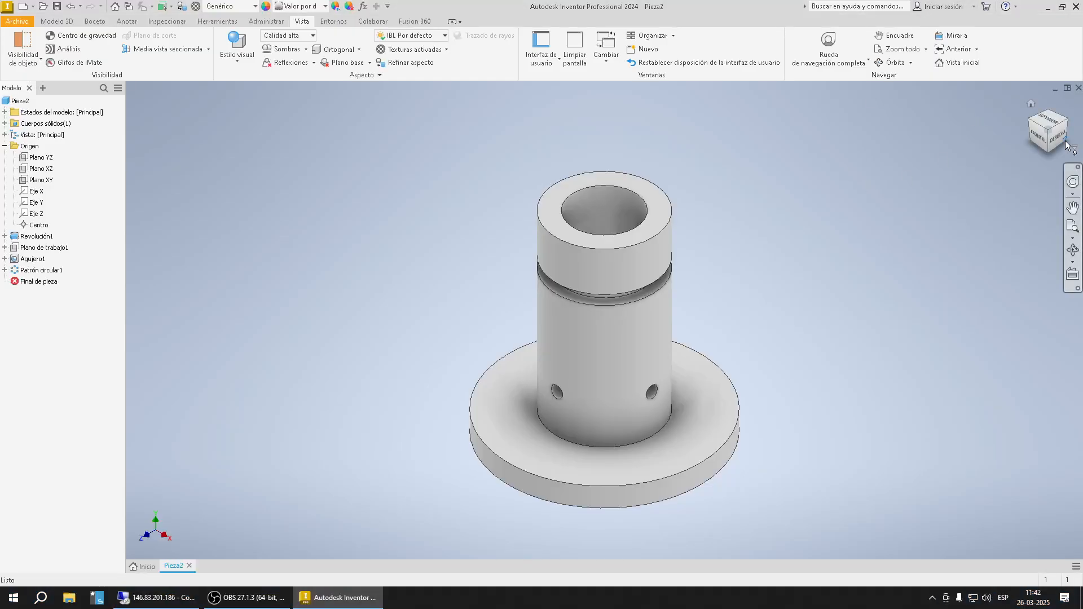
Step: View the part from below in Inventor, and examine the chamfer callout at the bore's lower edge in the S03_A01 drawing
{"action": "left_click", "coordinate": [1047, 153]}
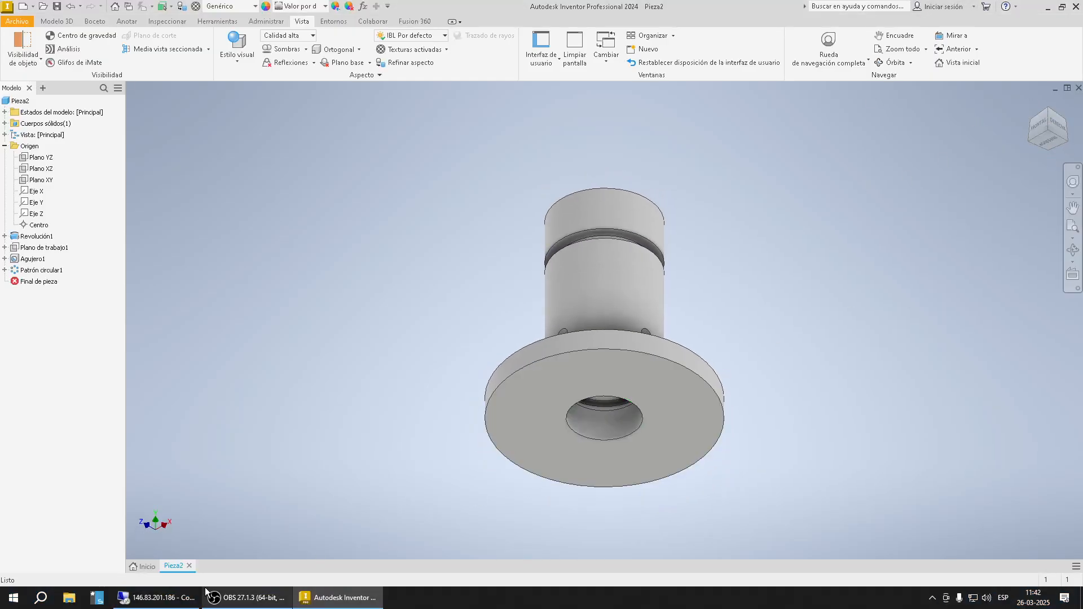
{"action": "left_click", "coordinate": [186, 597]}
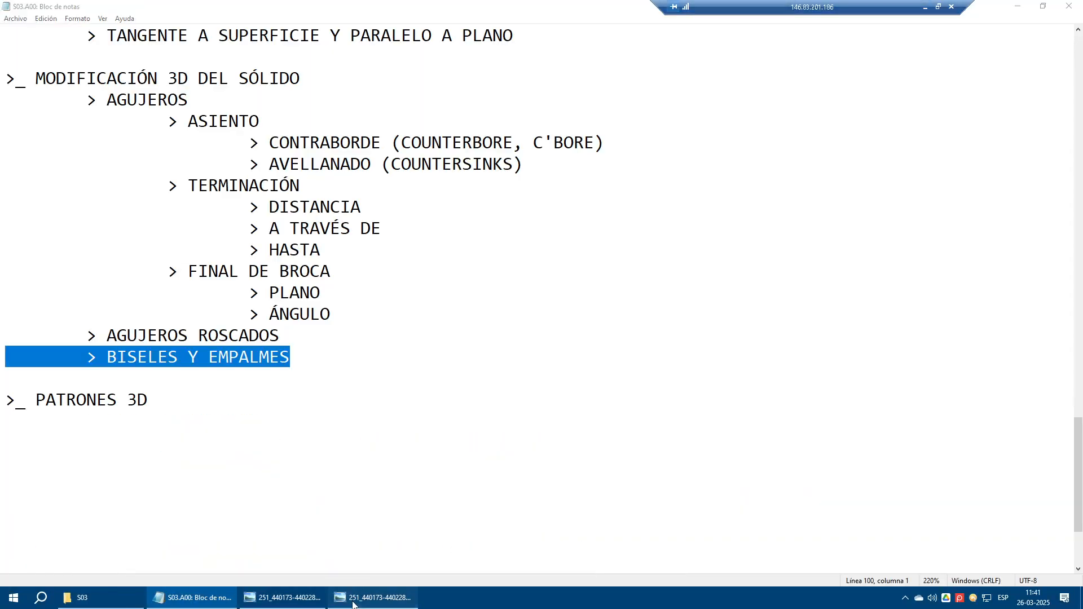
{"action": "left_click", "coordinate": [374, 597]}
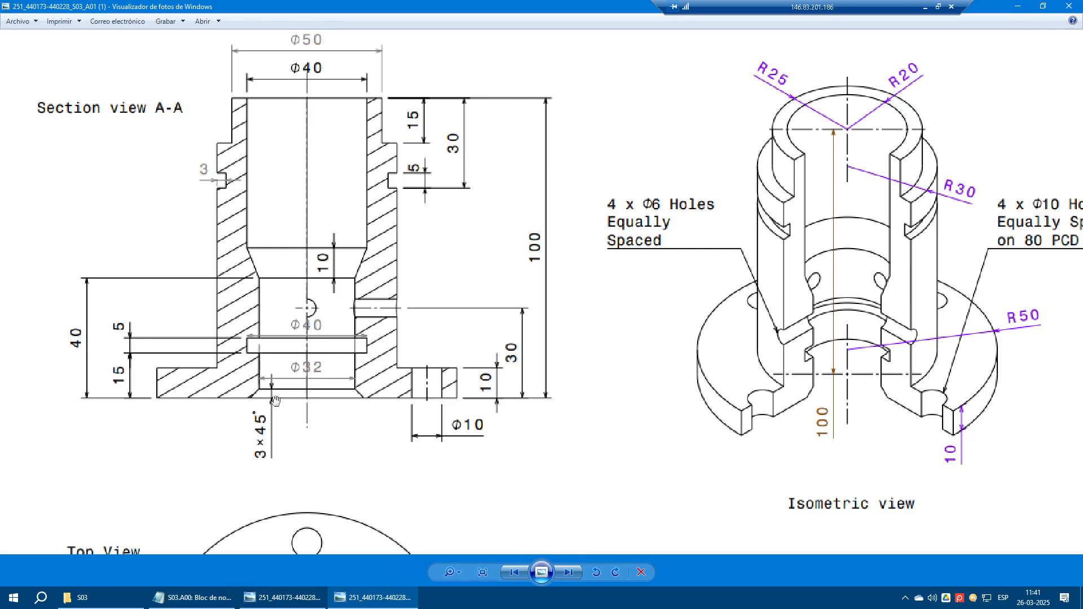
{"action": "scroll", "coordinate": [275, 401], "scroll_direction": "up", "scroll_amount": 2}
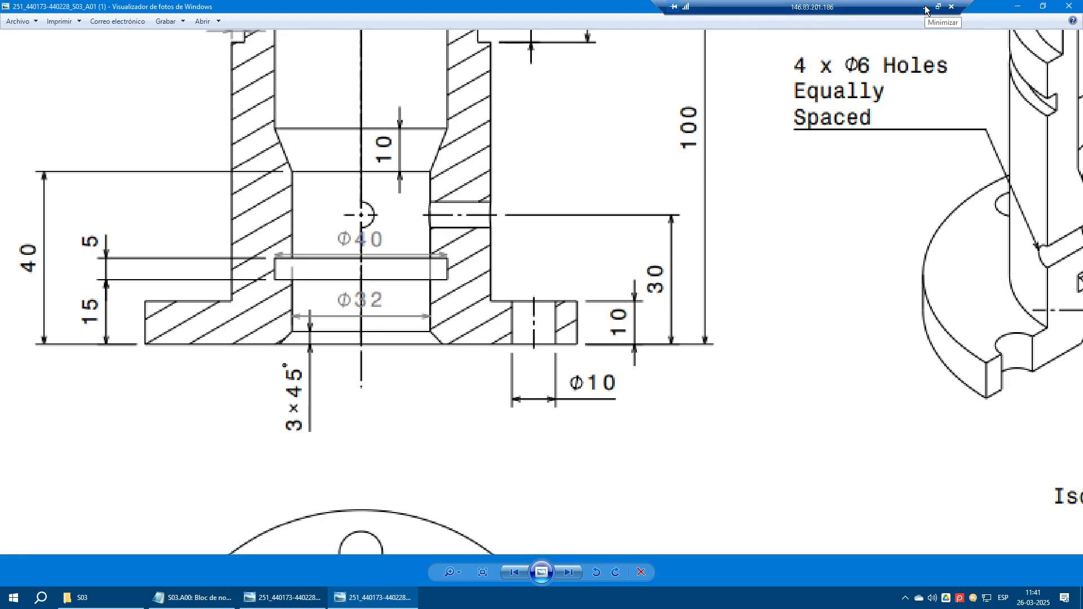
Step: Highlight MODIFICACIÓN 3D DEL SÓLIDO in the notes' revolution workflow, review its detailed section, and return to Inventor
{"action": "left_click", "coordinate": [192, 598]}
{"action": "scroll", "coordinate": [542, 299], "scroll_direction": "up", "scroll_amount": 20}
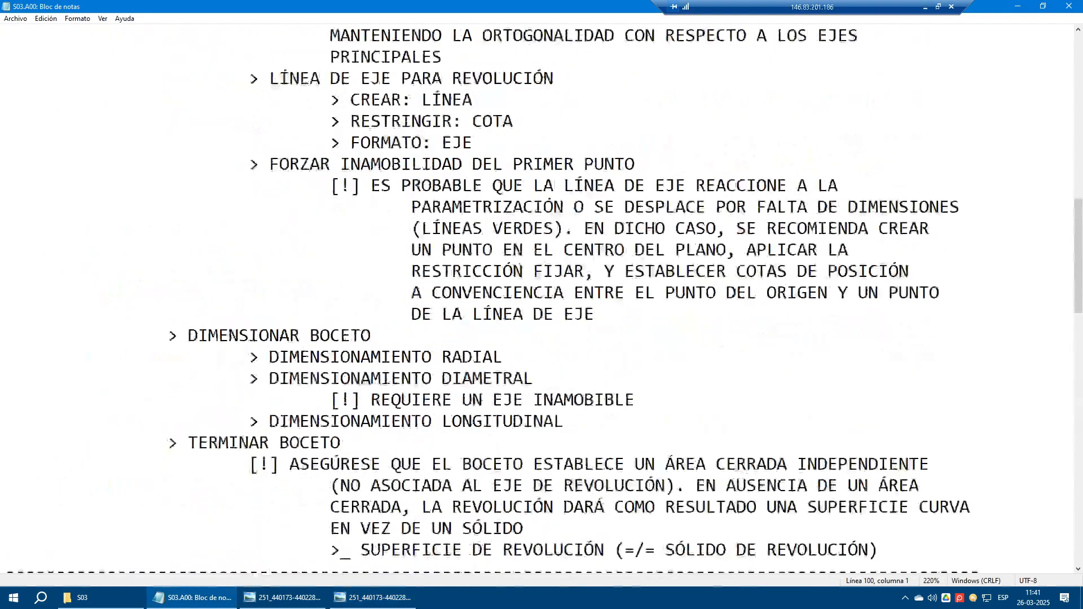
{"action": "scroll", "coordinate": [542, 300], "scroll_direction": "up", "scroll_amount": 3}
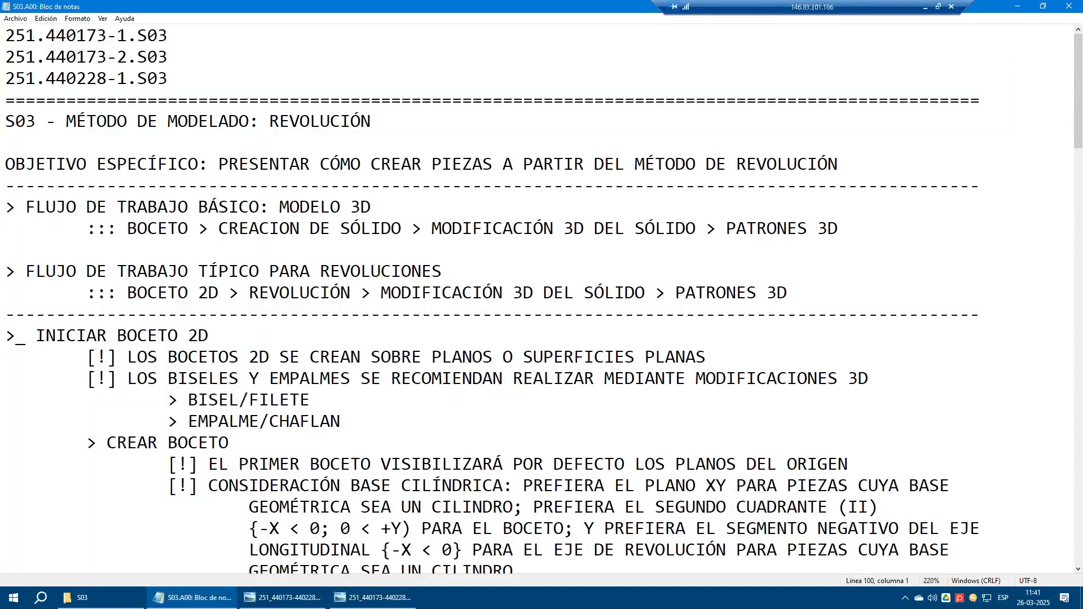
{"action": "left_click_drag", "start_coordinate": [656, 293], "coordinate": [382, 293]}
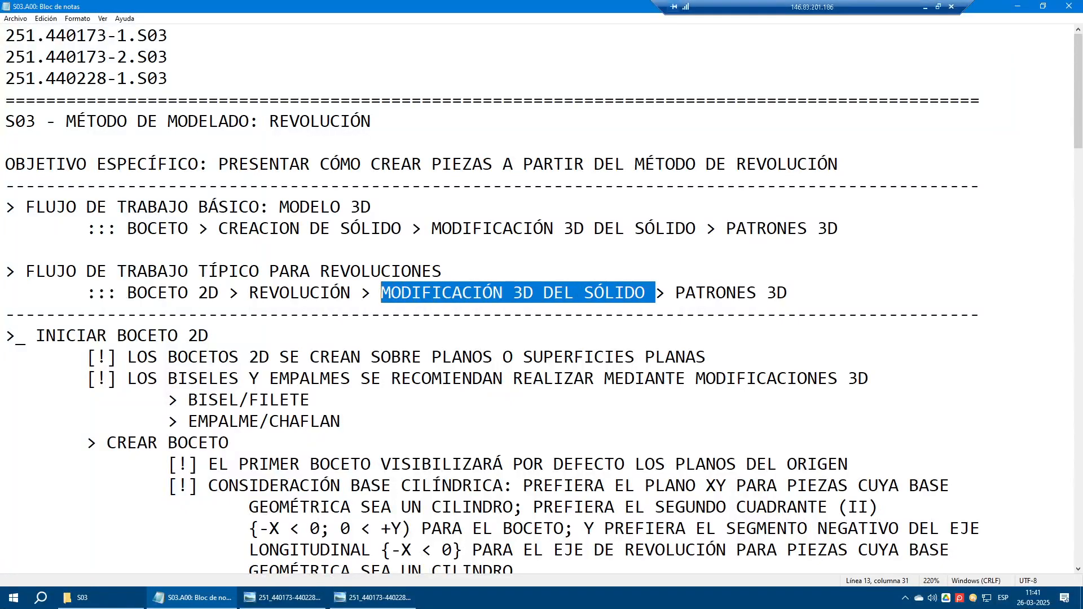
{"action": "scroll", "coordinate": [542, 299], "scroll_direction": "down", "scroll_amount": 10}
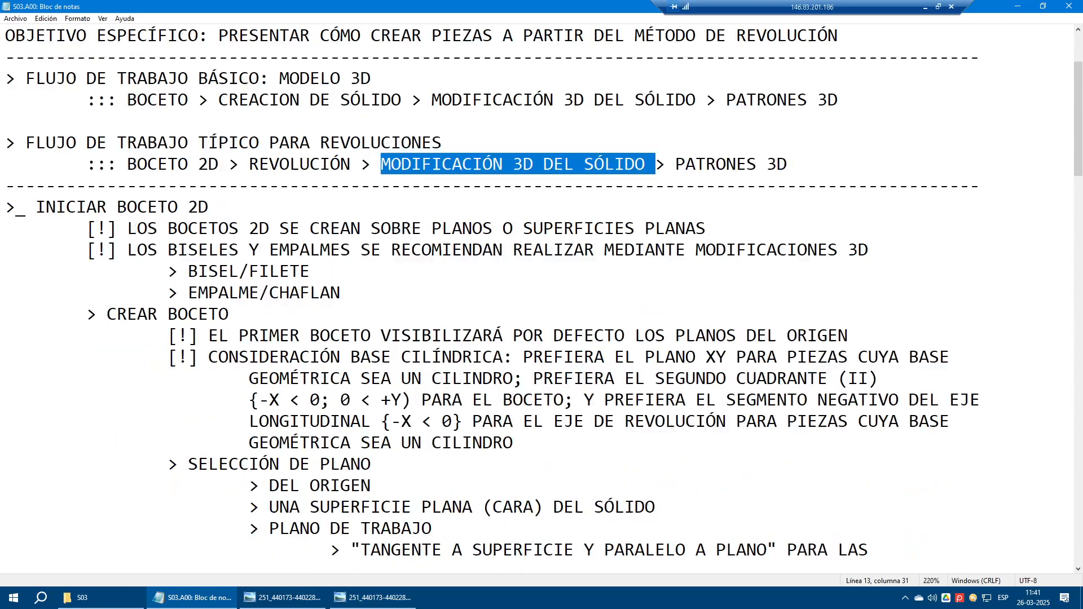
{"action": "scroll", "coordinate": [542, 299], "scroll_direction": "down", "scroll_amount": 10}
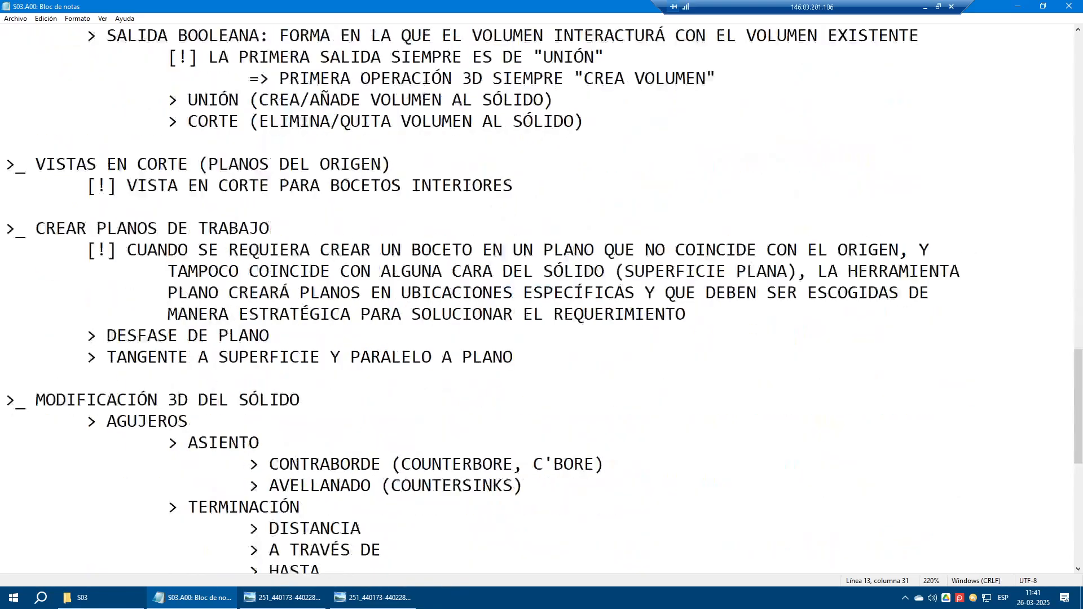
{"action": "left_click", "coordinate": [928, 8]}
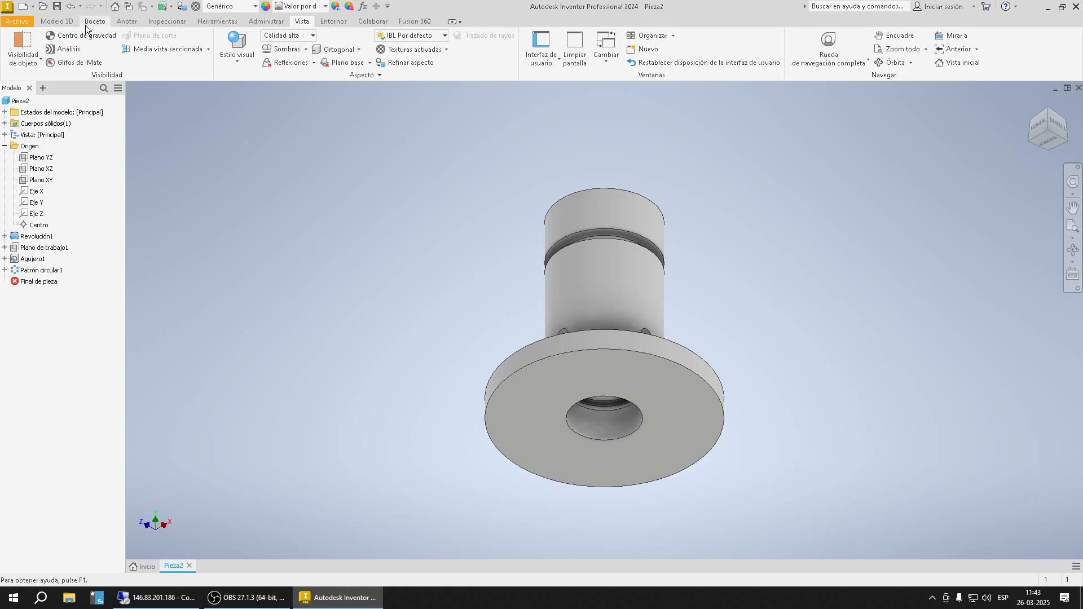
Step: Start a chamfer, compare the distance, distance-and-angle and two-distance modes, and settle on the single-distance mode
{"action": "left_click", "coordinate": [57, 21]}
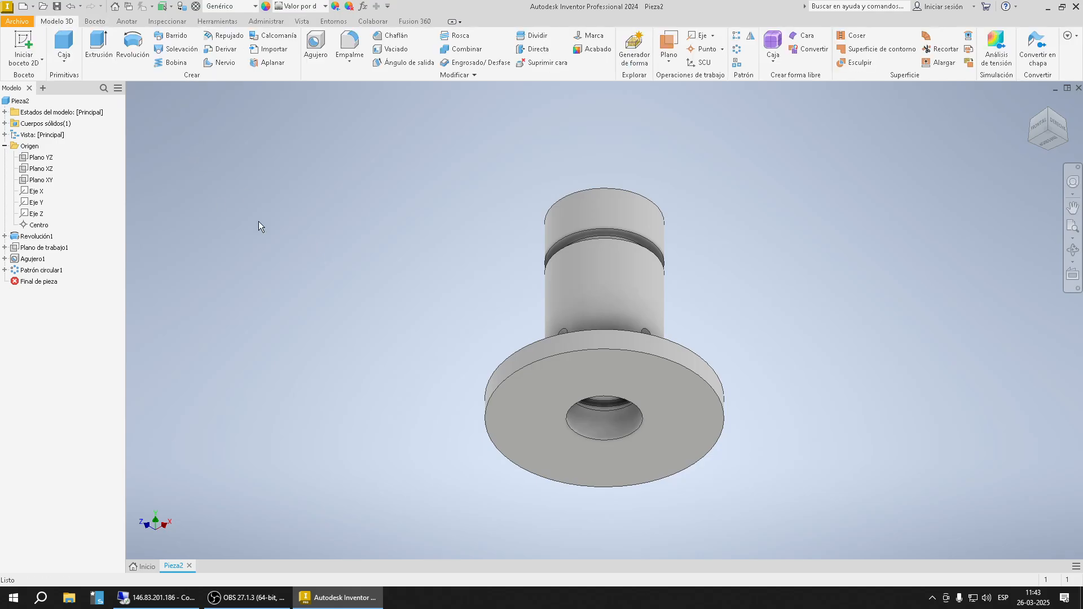
{"action": "left_click", "coordinate": [390, 36]}
{"action": "left_click_drag", "start_coordinate": [276, 91], "coordinate": [294, 119]}
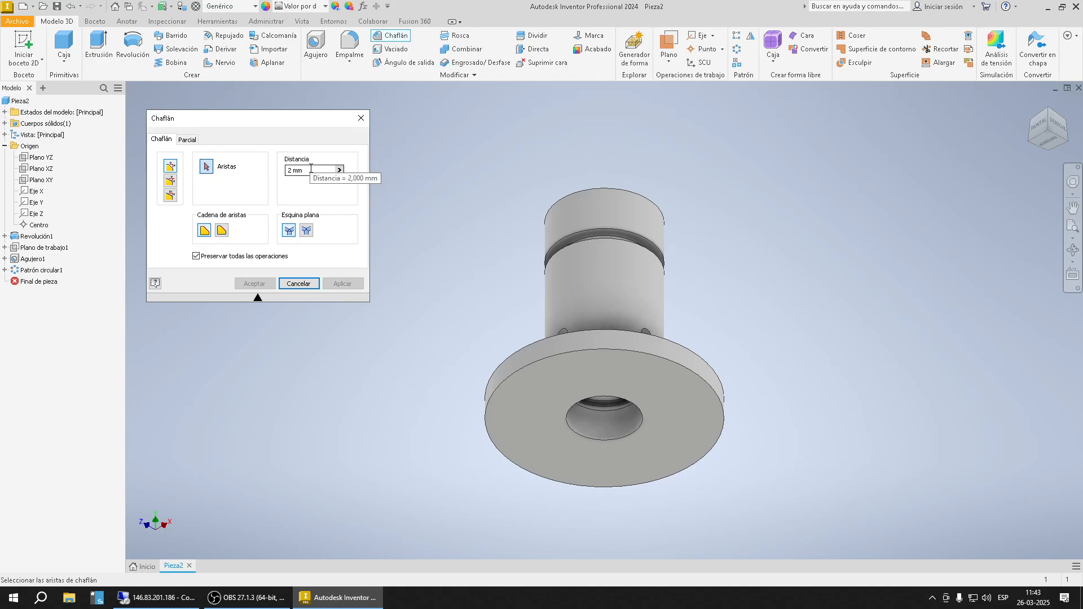
{"action": "left_click", "coordinate": [169, 180]}
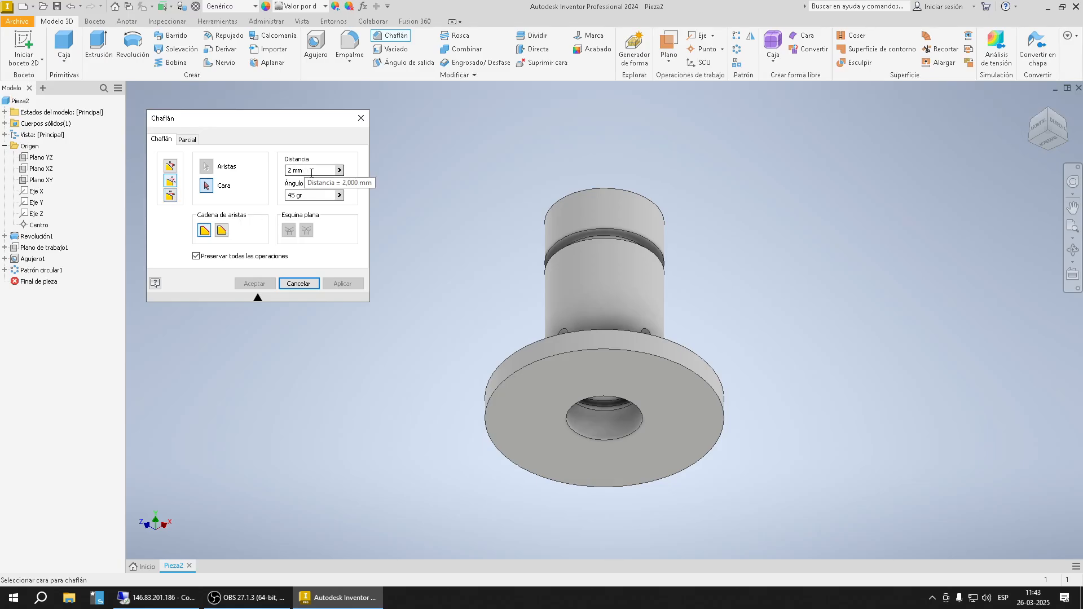
{"action": "left_click", "coordinate": [170, 196]}
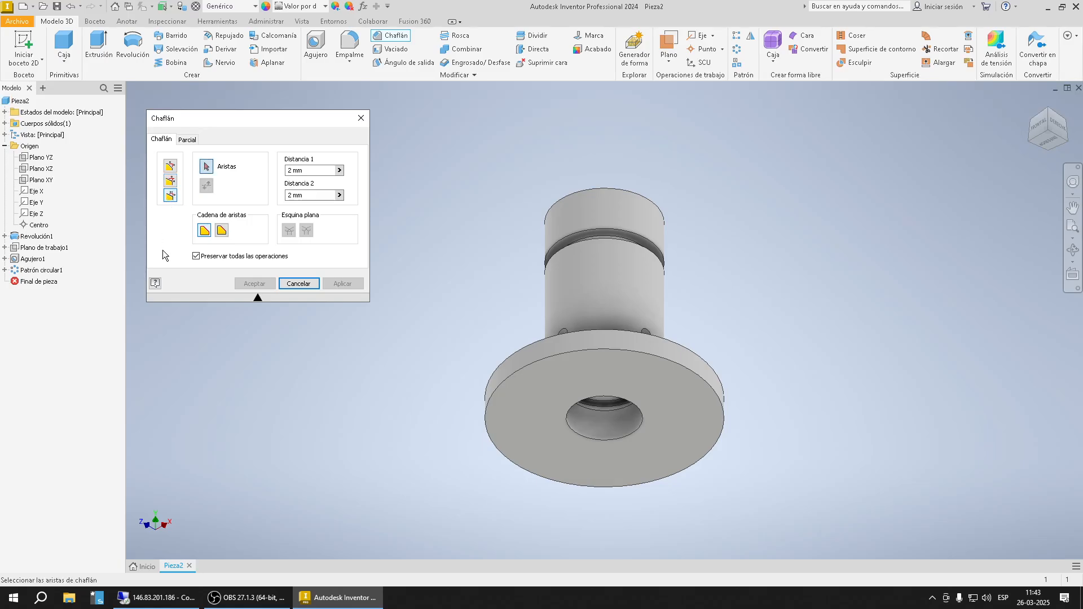
{"action": "left_click", "coordinate": [177, 168]}
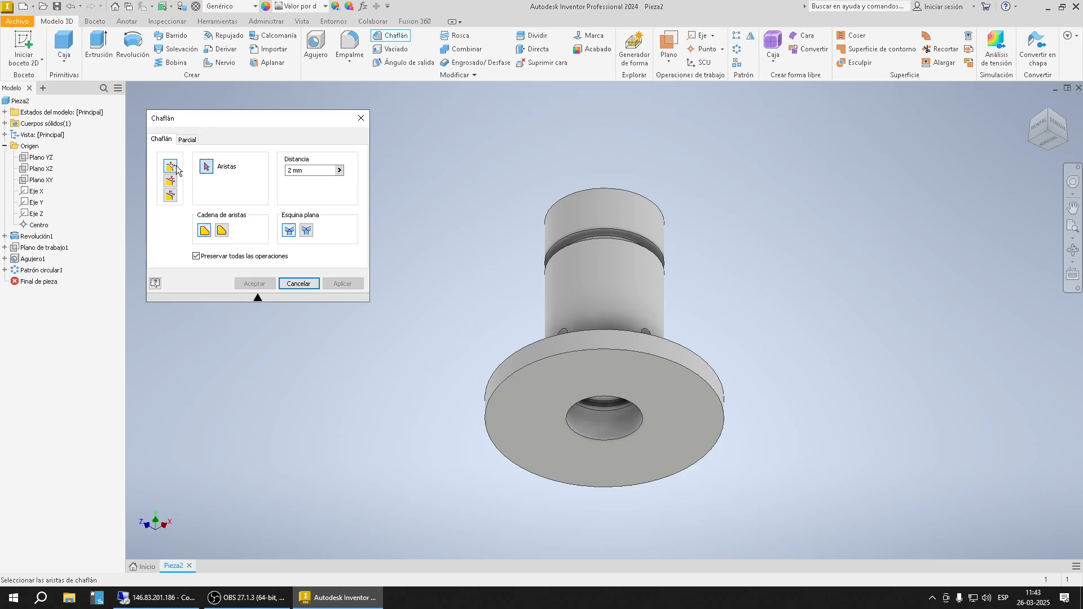
Step: Check the chamfer size at the bore's lower edge in the S03_A01 drawing and return to Inventor
{"action": "left_click", "coordinate": [172, 599]}
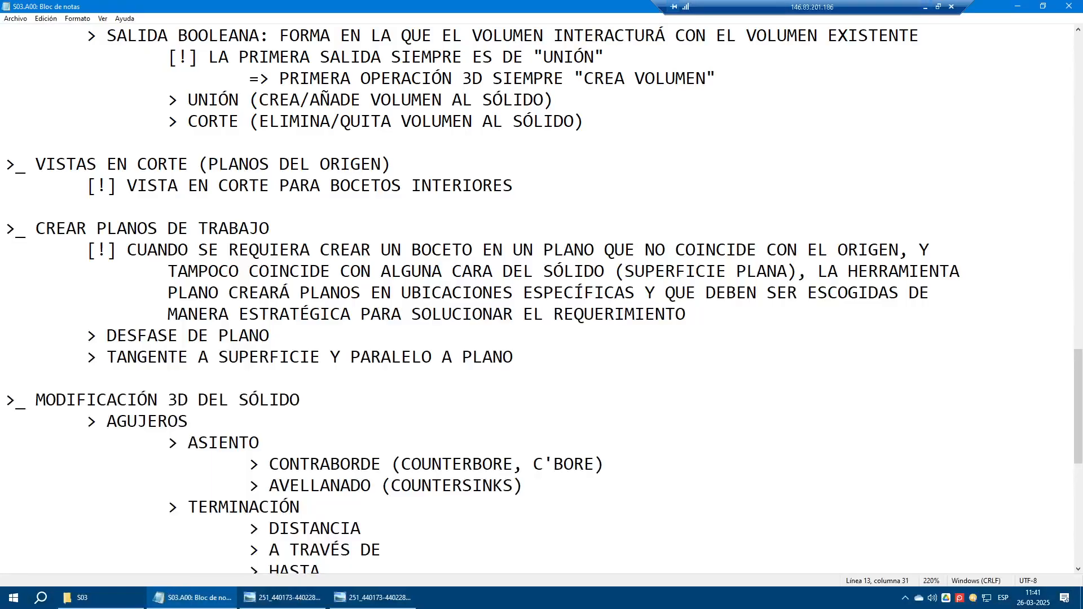
{"action": "scroll", "coordinate": [541, 304], "scroll_direction": "down", "scroll_amount": 2}
{"action": "left_click", "coordinate": [374, 598]}
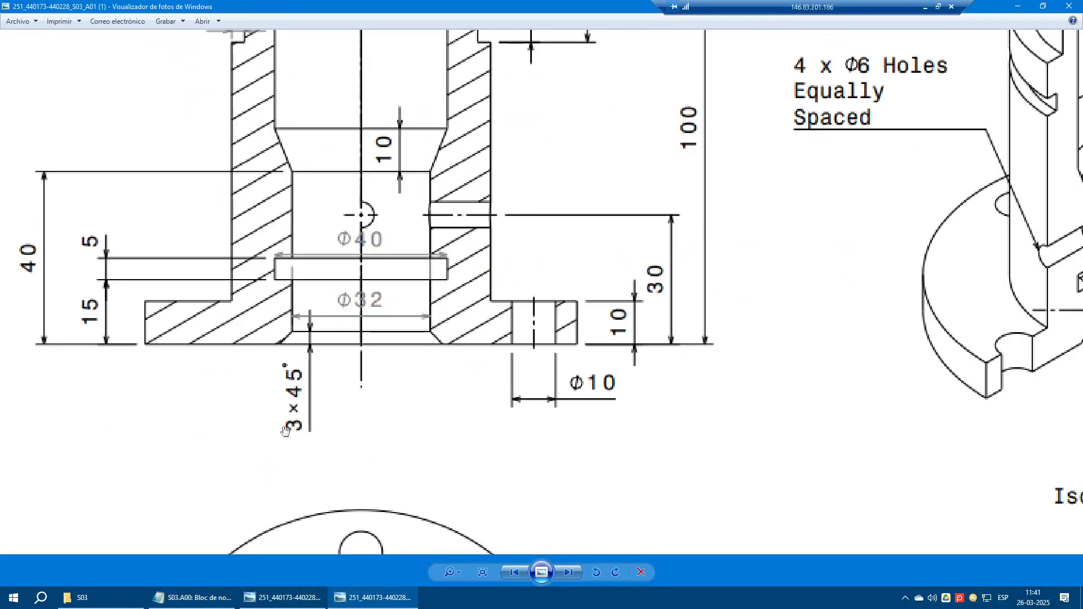
{"action": "left_click", "coordinate": [925, 7]}
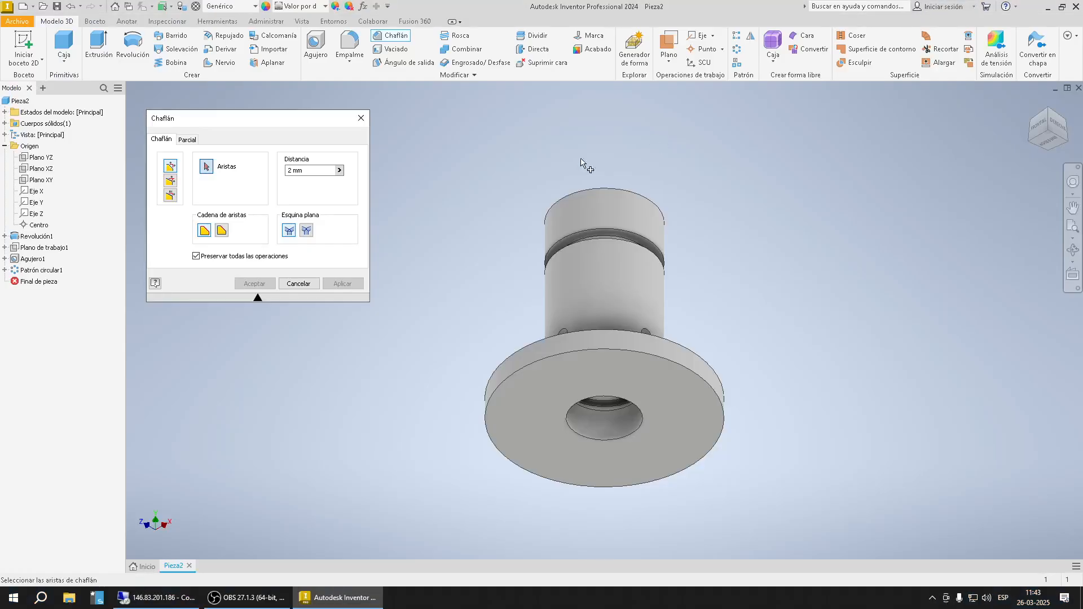
Step: Chamfer the bore's circular edge on the flange's underside with a distance of 3 mm
{"action": "left_click", "coordinate": [306, 173]}
{"action": "type", "text": "3"}
{"action": "left_click", "coordinate": [625, 436]}
{"action": "scroll", "coordinate": [624, 439], "scroll_direction": "up", "scroll_amount": 5}
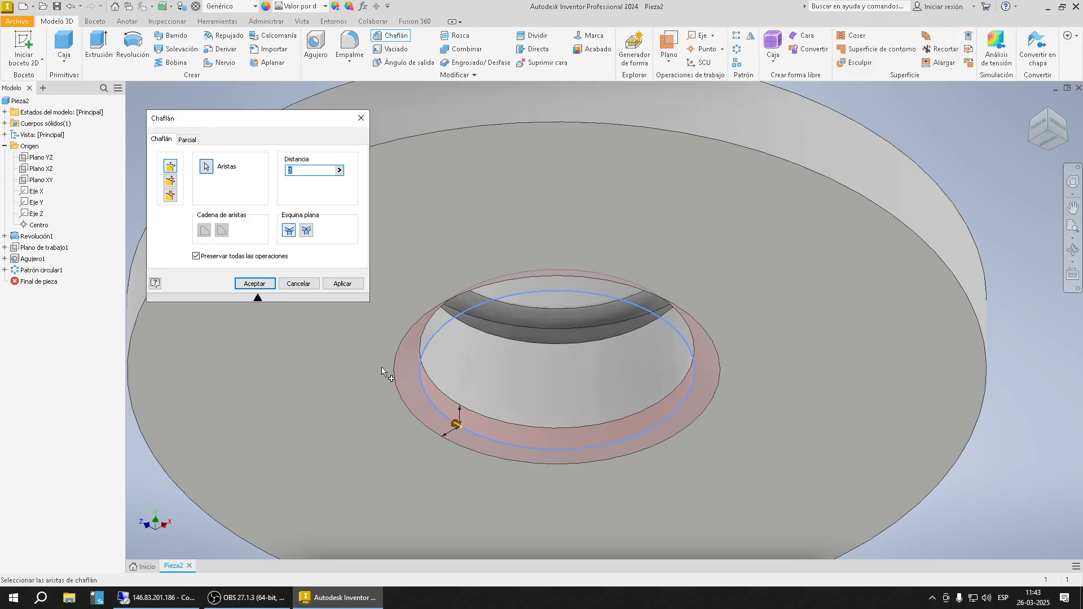
{"action": "left_click", "coordinate": [261, 283]}
{"action": "scroll", "coordinate": [463, 366], "scroll_direction": "up", "scroll_amount": 5}
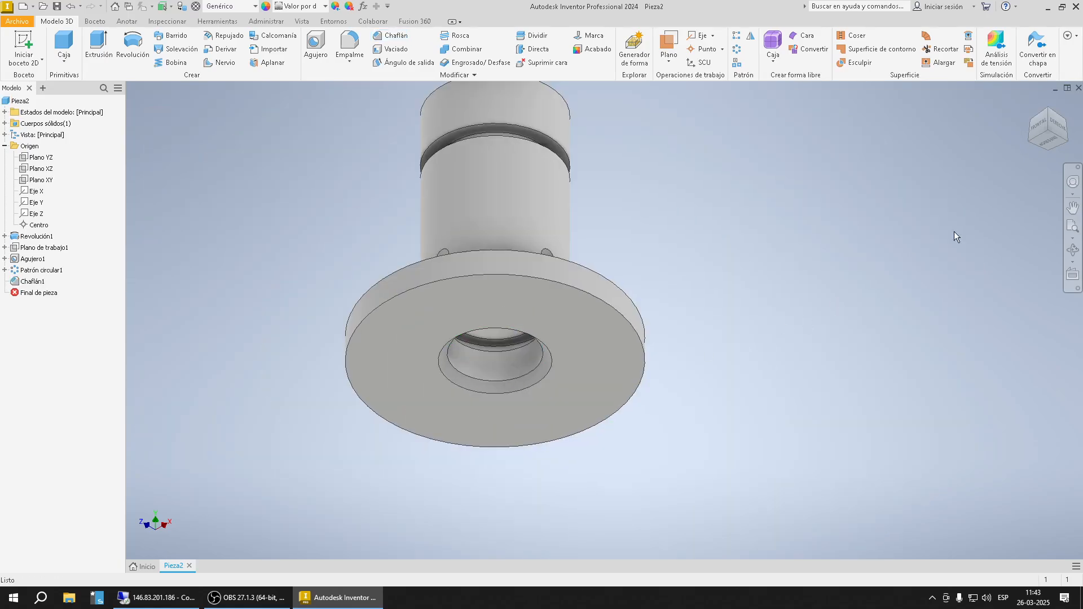
Step: Show the model in isometric orientation with a half-section view cut along the XY plane
{"action": "left_click", "coordinate": [1031, 106]}
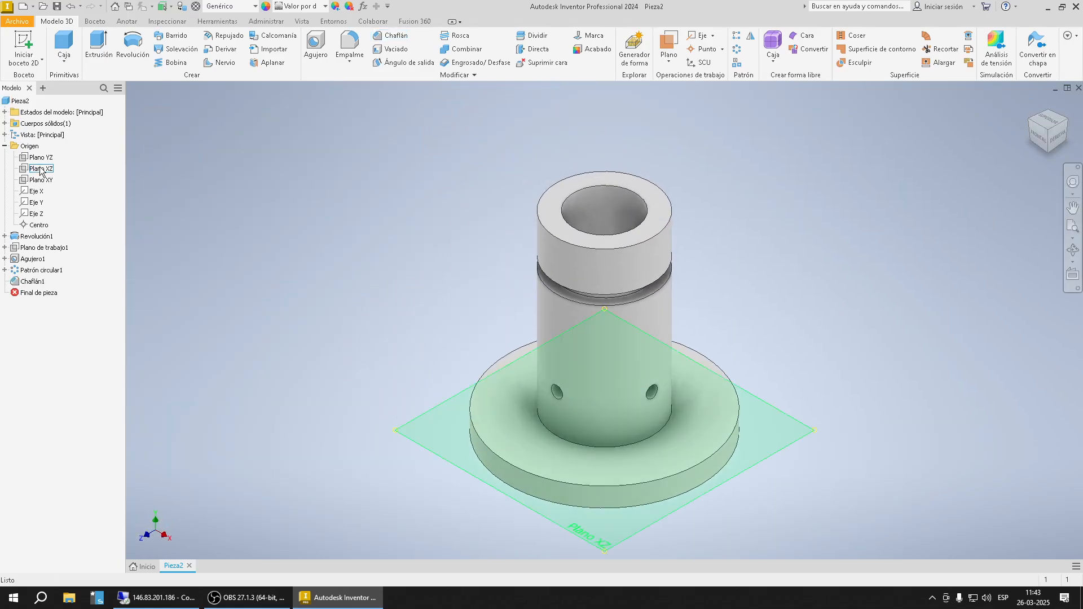
{"action": "left_click", "coordinate": [40, 179]}
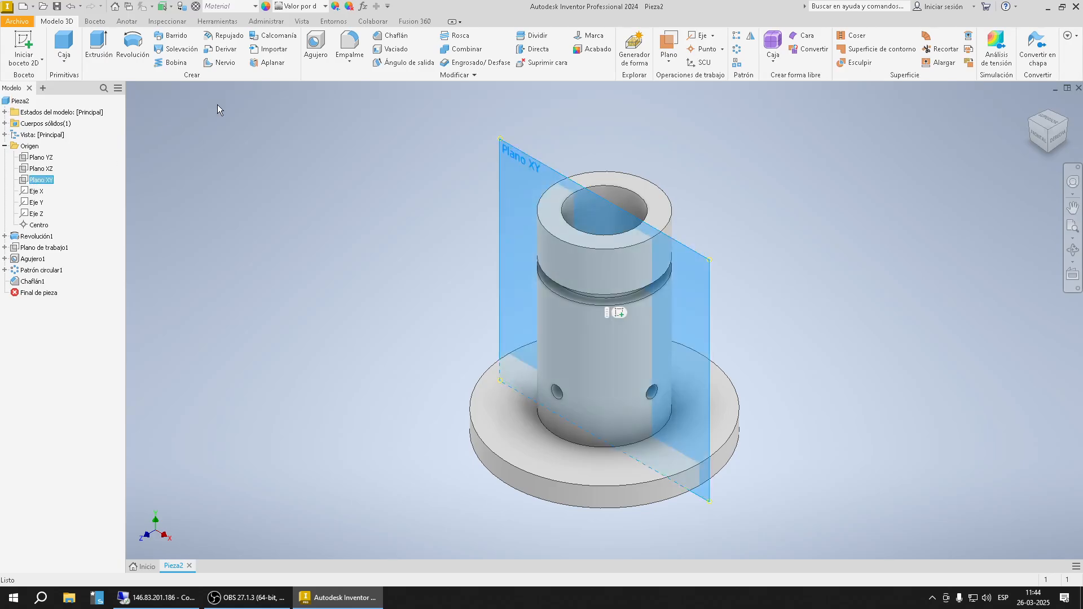
{"action": "left_click", "coordinate": [303, 21]}
{"action": "left_click", "coordinate": [151, 50]}
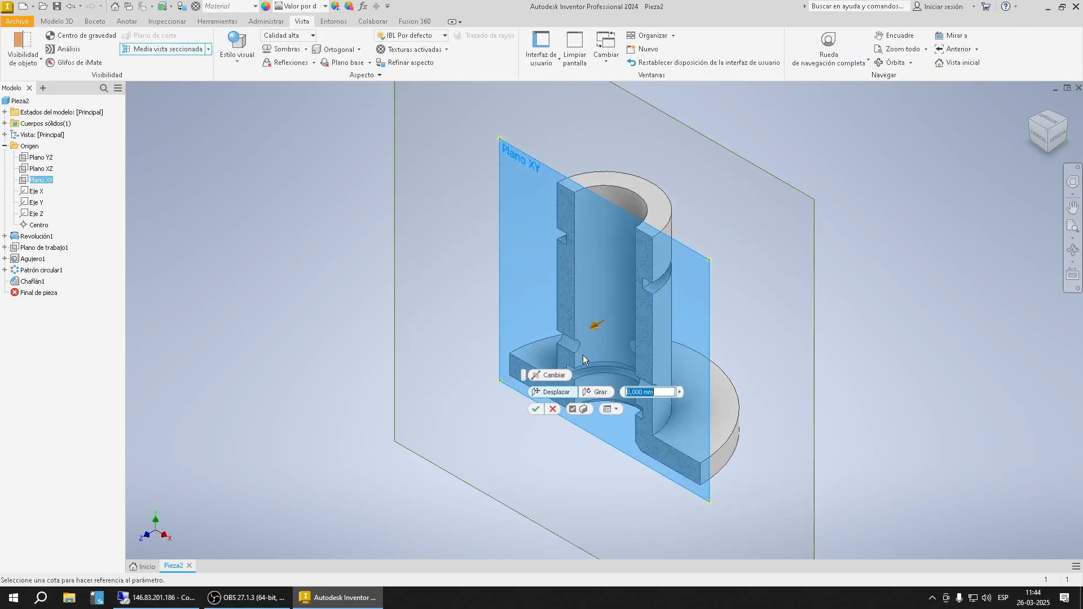
Step: Examine the sectioned bore, its chamfer and the radial holes from the front, and restore the full isometric view
{"action": "left_click", "coordinate": [1033, 144]}
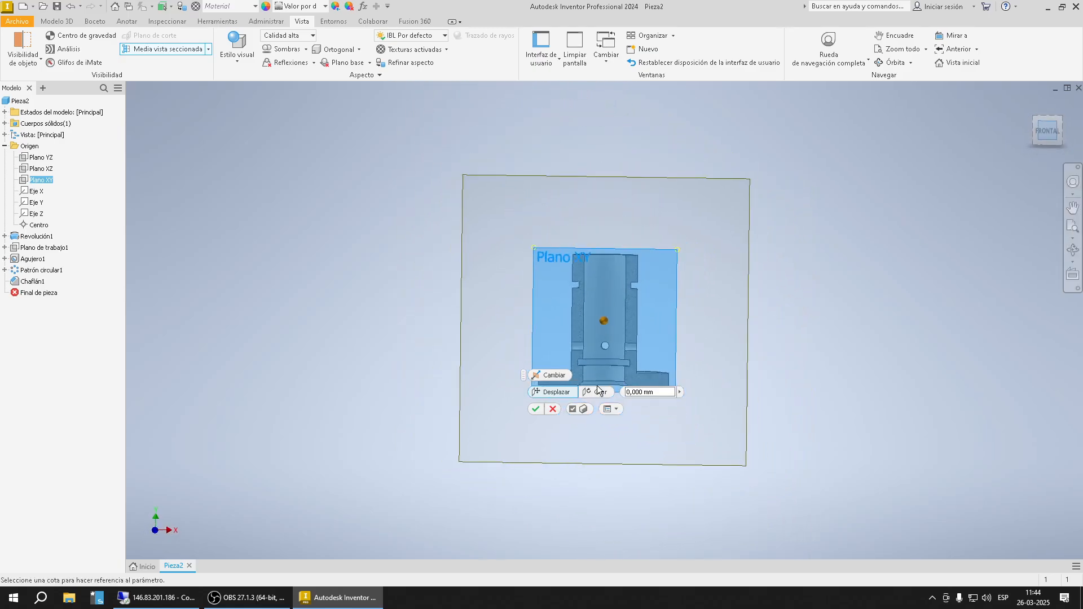
{"action": "scroll", "coordinate": [706, 398], "scroll_direction": "down", "scroll_amount": 4}
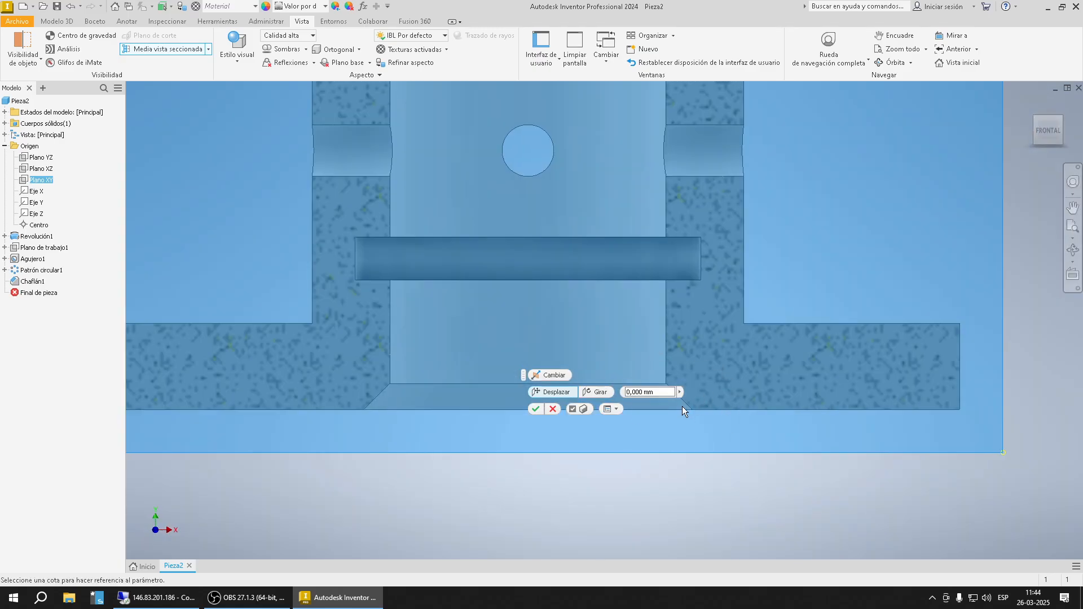
{"action": "scroll", "coordinate": [684, 395], "scroll_direction": "up", "scroll_amount": 5}
{"action": "scroll", "coordinate": [683, 365], "scroll_direction": "down", "scroll_amount": 3}
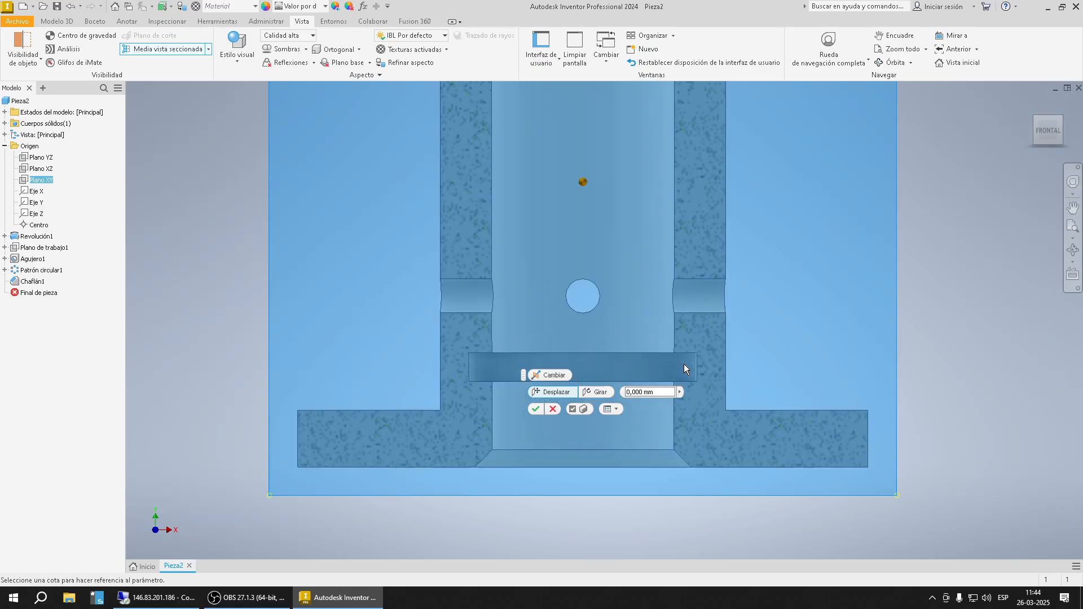
{"action": "scroll", "coordinate": [684, 364], "scroll_direction": "up", "scroll_amount": 5}
{"action": "scroll", "coordinate": [681, 361], "scroll_direction": "down", "scroll_amount": 6}
{"action": "scroll", "coordinate": [681, 292], "scroll_direction": "up", "scroll_amount": 5}
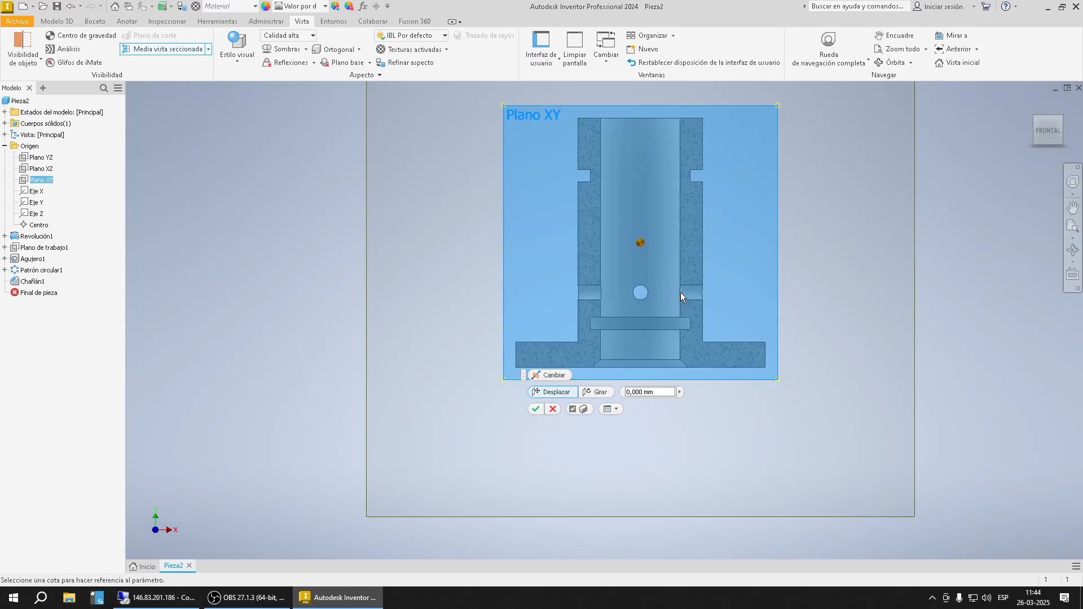
{"action": "left_click", "coordinate": [1031, 104]}
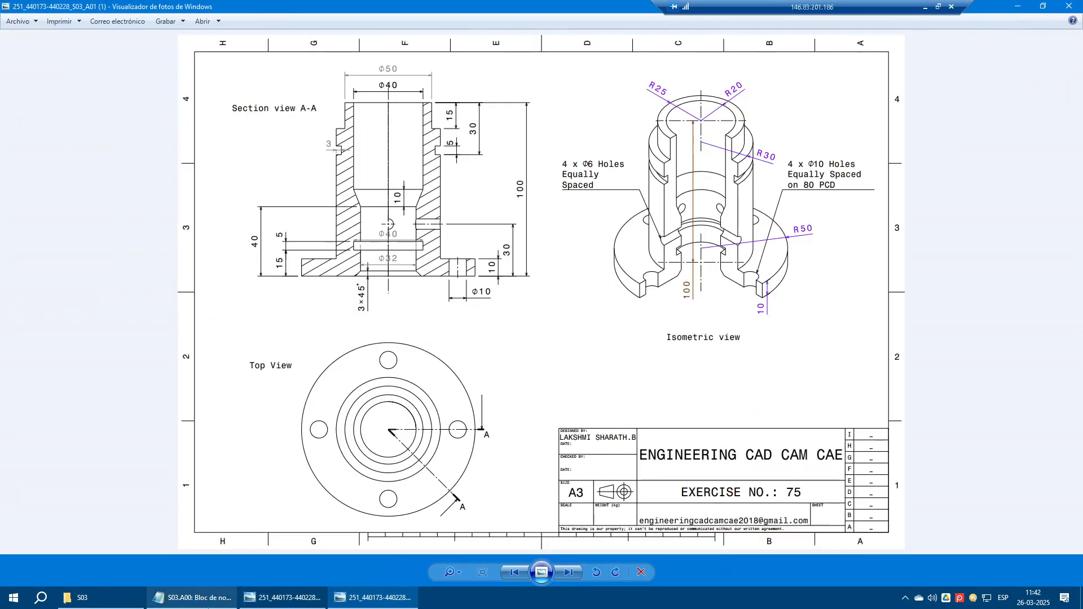
Step: Switch to the S03.A00 notes, highlight the whole PATRONES 3D section, and return to Inventor
{"action": "left_click", "coordinate": [167, 601]}
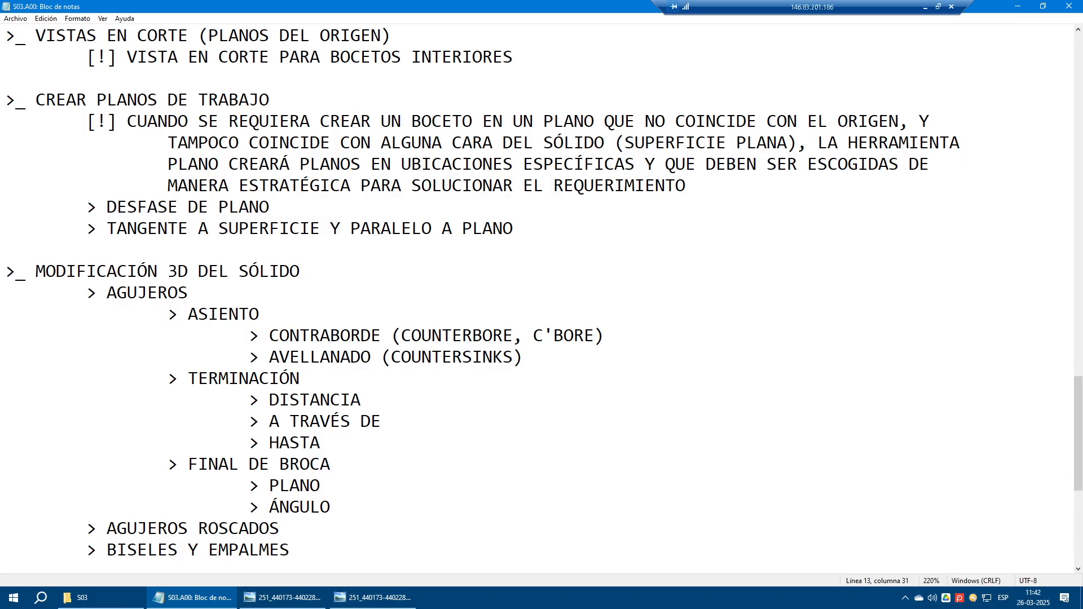
{"action": "scroll", "coordinate": [542, 299], "scroll_direction": "down", "scroll_amount": 2}
{"action": "scroll", "coordinate": [542, 299], "scroll_direction": "up", "scroll_amount": 3}
{"action": "scroll", "coordinate": [541, 299], "scroll_direction": "down", "scroll_amount": 5}
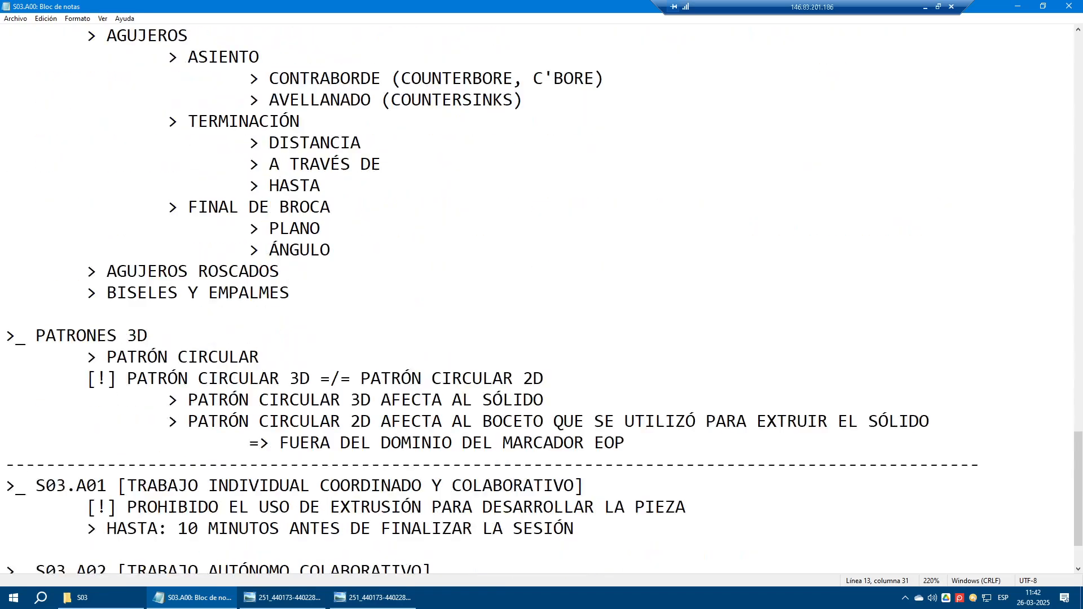
{"action": "left_click_drag", "start_coordinate": [151, 337], "coordinate": [5, 336]}
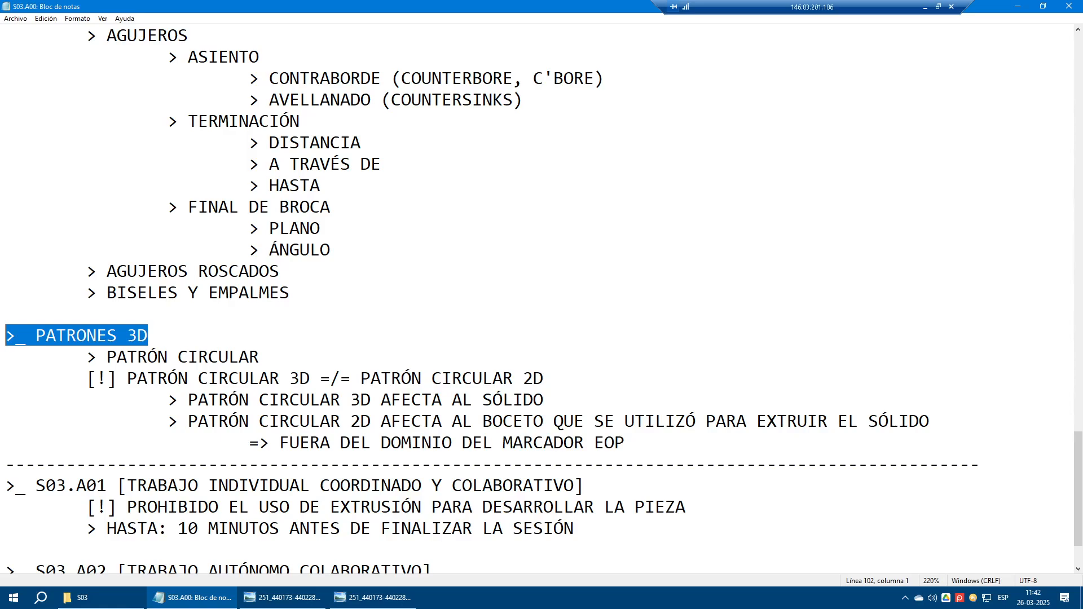
{"action": "left_click_drag", "start_coordinate": [625, 443], "coordinate": [6, 337]}
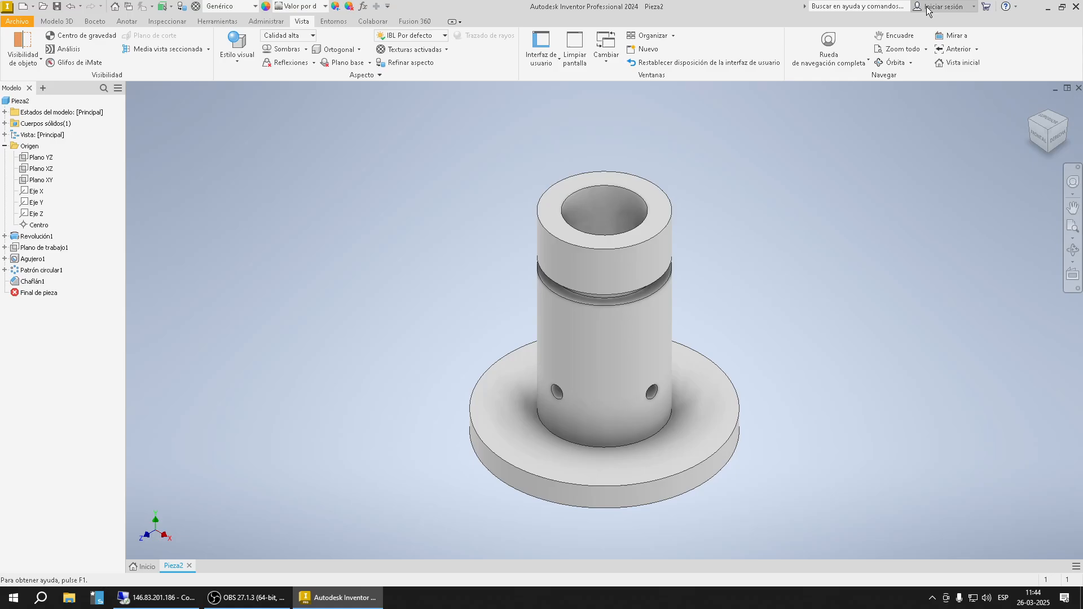
{"action": "left_click", "coordinate": [925, 7]}
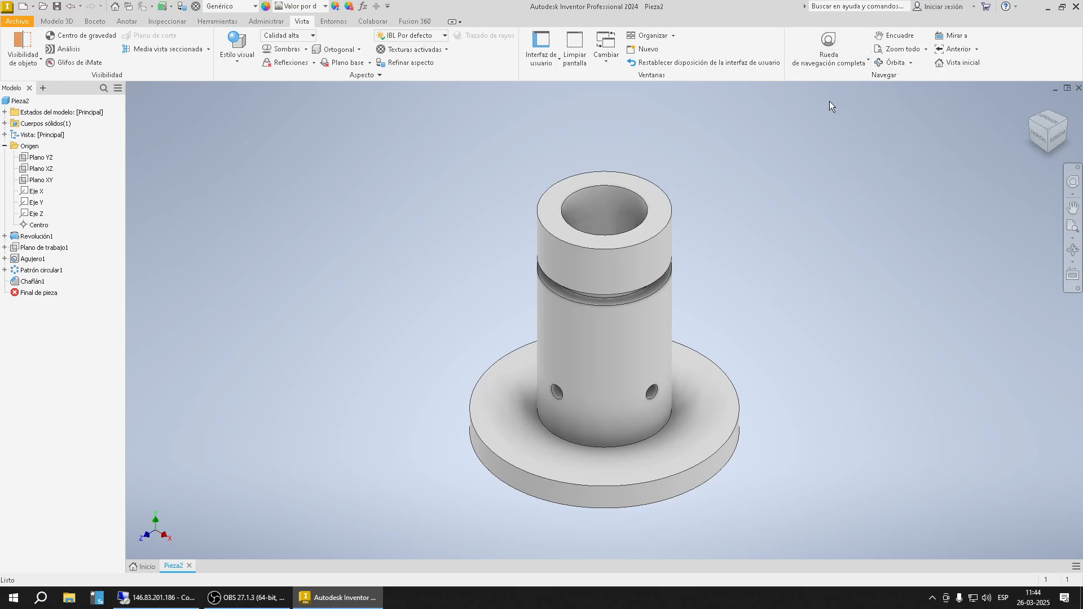
Step: Start a sketch on the flange's upper face and place a point on the horizontal axis about 34.6 mm right of the centre
{"action": "left_click", "coordinate": [57, 23]}
{"action": "left_click", "coordinate": [24, 50]}
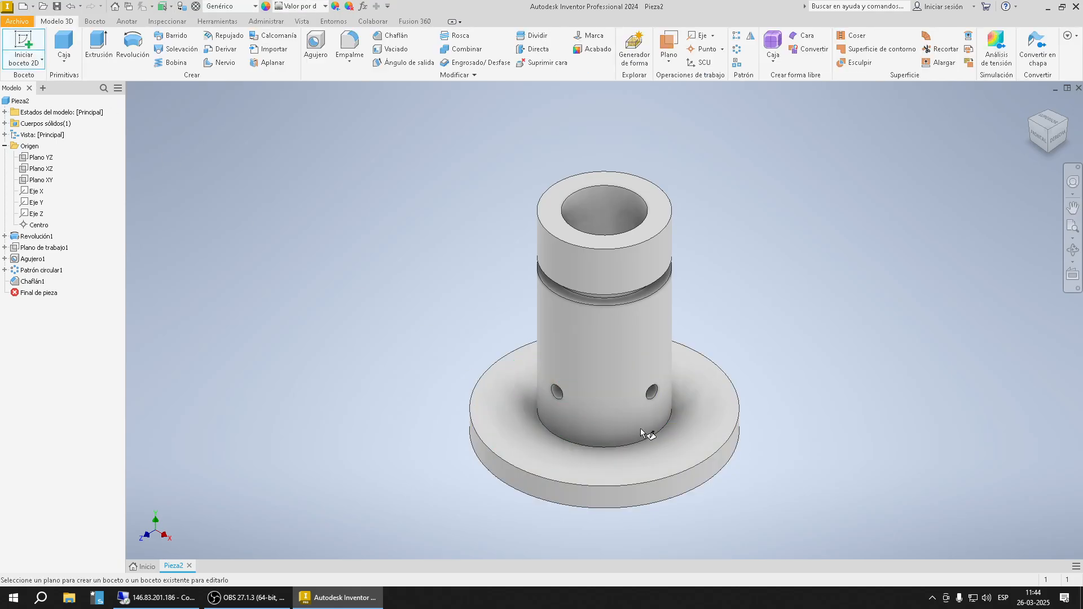
{"action": "left_click", "coordinate": [705, 430]}
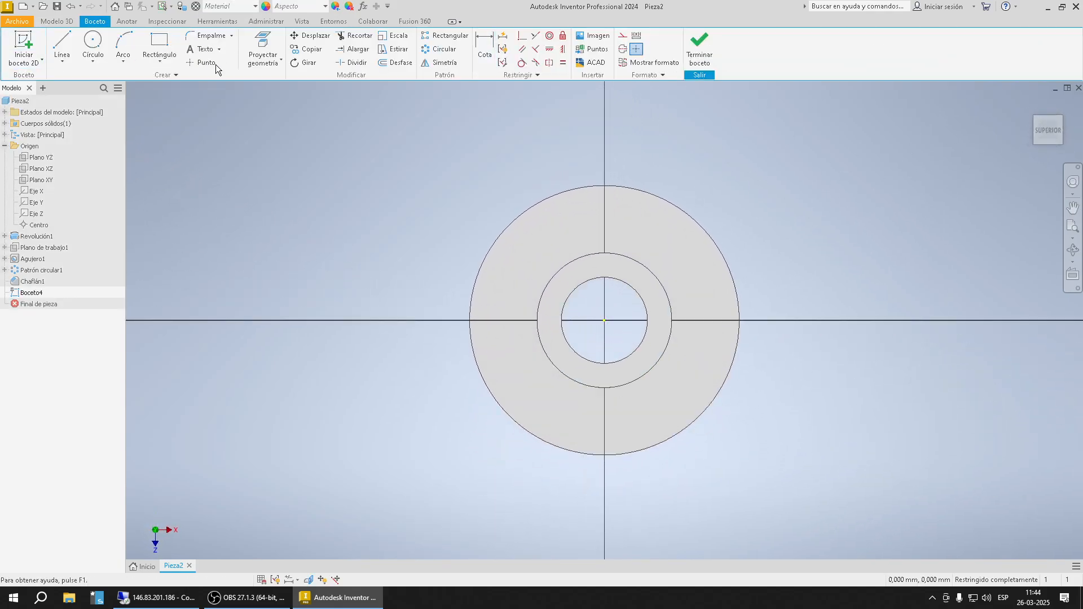
{"action": "left_click", "coordinate": [698, 321]}
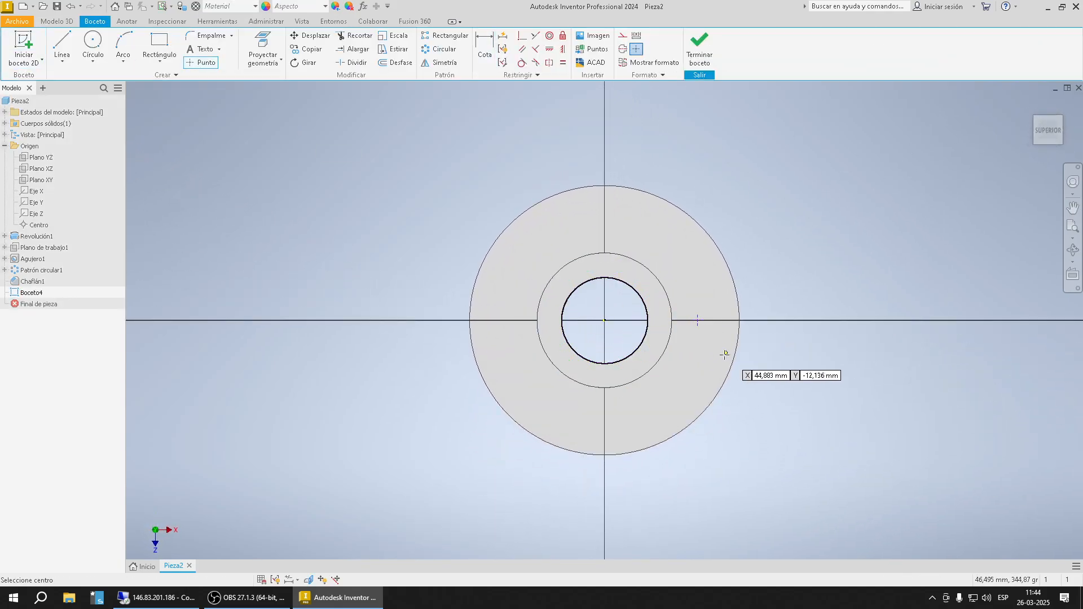
{"action": "key", "text": "Escape"}
Step: Check the flange hole callout and its pitch circle in the S03_A01 drawing's isometric view and return to Inventor
{"action": "left_click", "coordinate": [157, 597]}
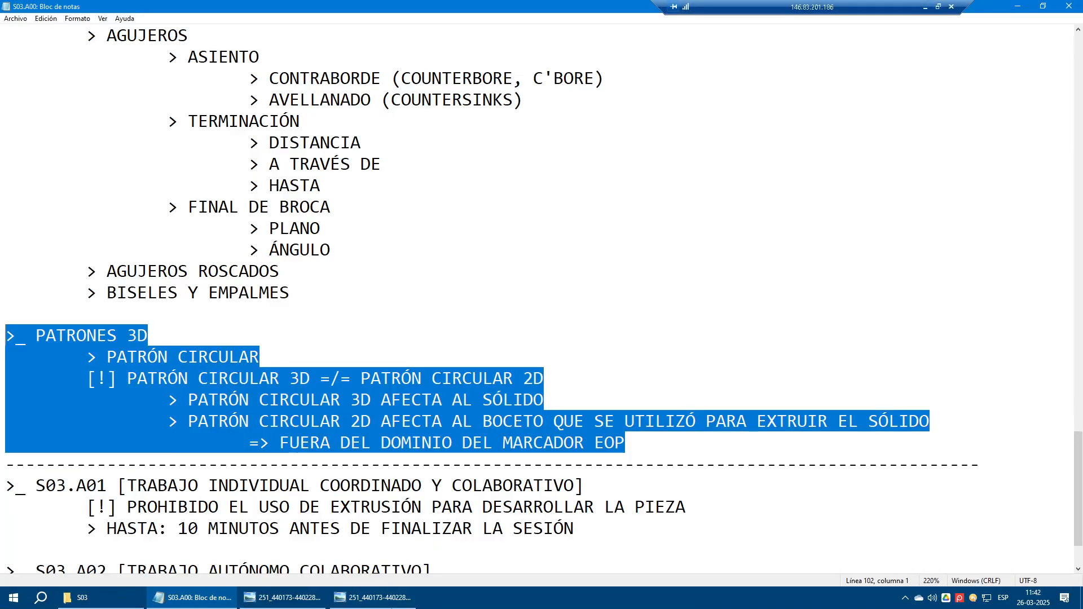
{"action": "scroll", "coordinate": [793, 387], "scroll_direction": "up", "scroll_amount": 2}
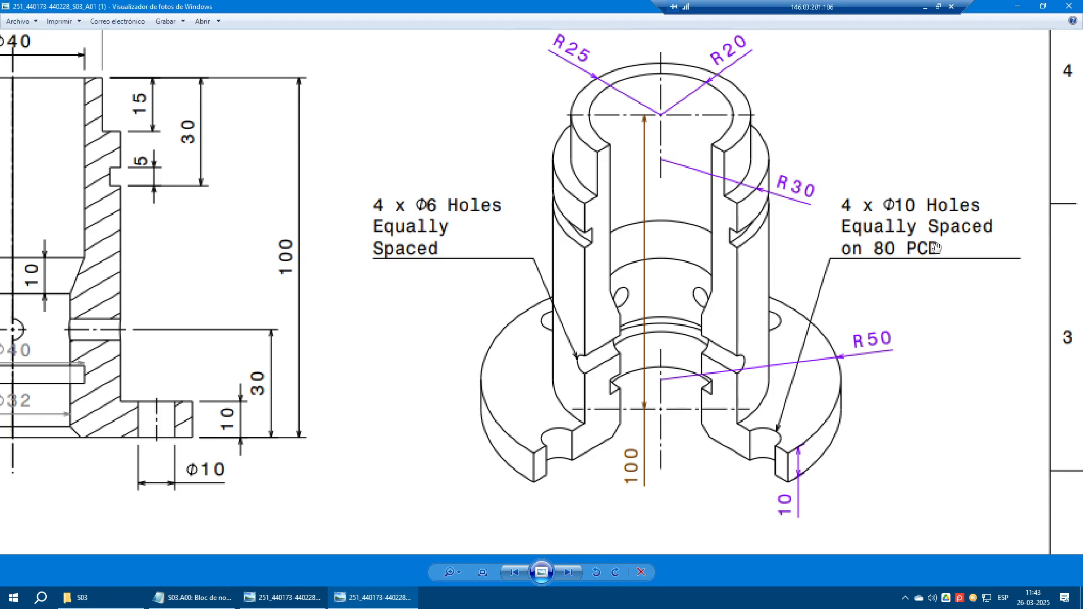
{"action": "left_click", "coordinate": [778, 431]}
{"action": "left_click", "coordinate": [926, 8]}
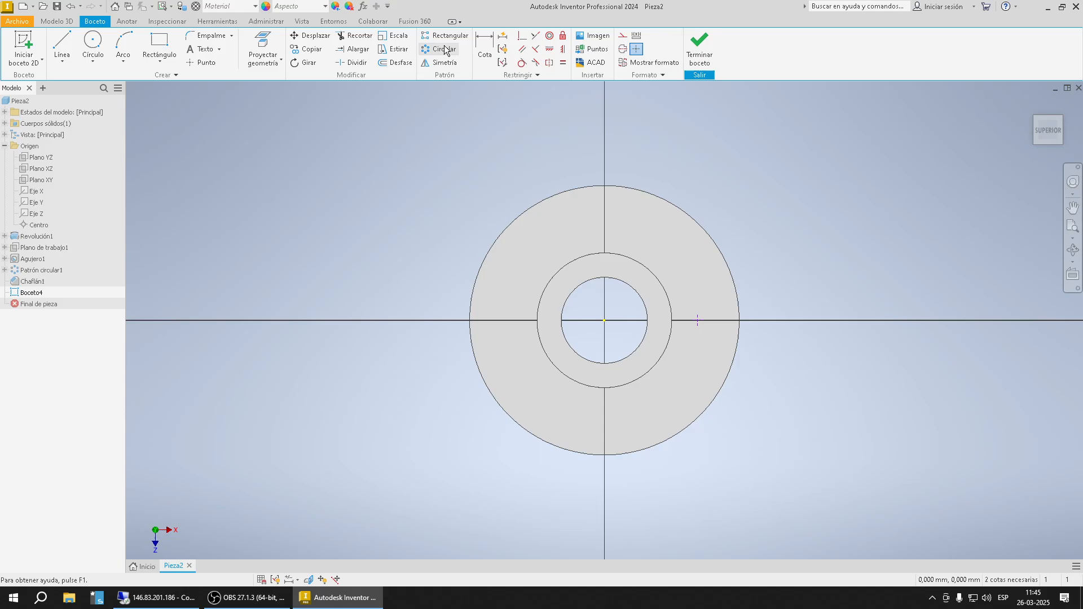
Step: Dimension the point horizontally from the sketch centre as 80/2 (40 mm) and finish the sketch
{"action": "left_click", "coordinate": [486, 43]}
{"action": "left_click", "coordinate": [698, 321]}
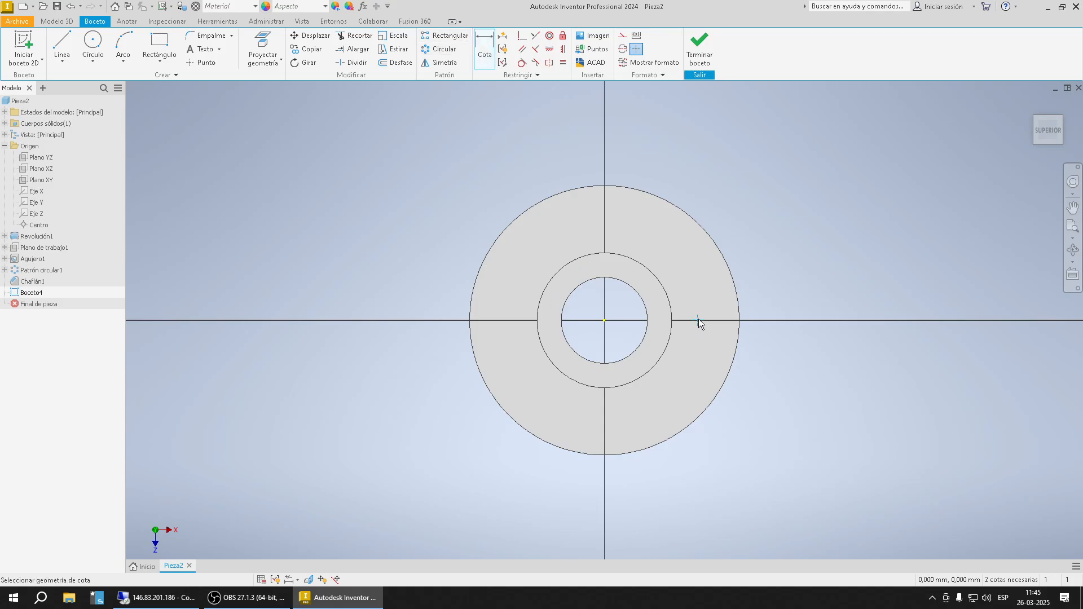
{"action": "left_click", "coordinate": [604, 321]}
{"action": "left_click", "coordinate": [797, 166]}
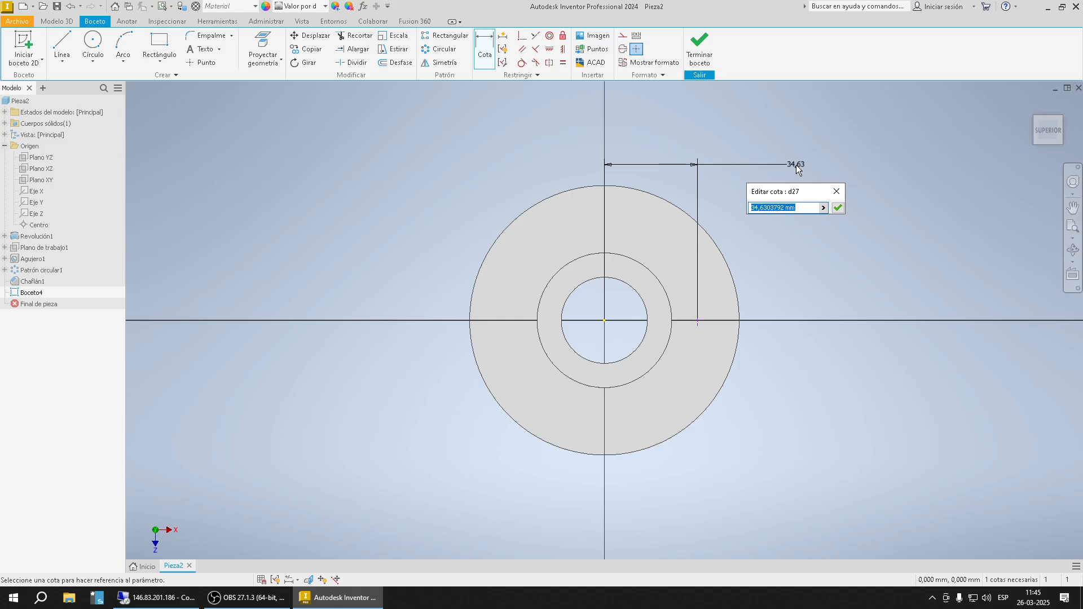
{"action": "type", "text": "80"}
{"action": "mouse_move", "coordinate": [777, 207]}
{"action": "key", "text": "ctrl"}
{"action": "key", "text": "ctrl"}
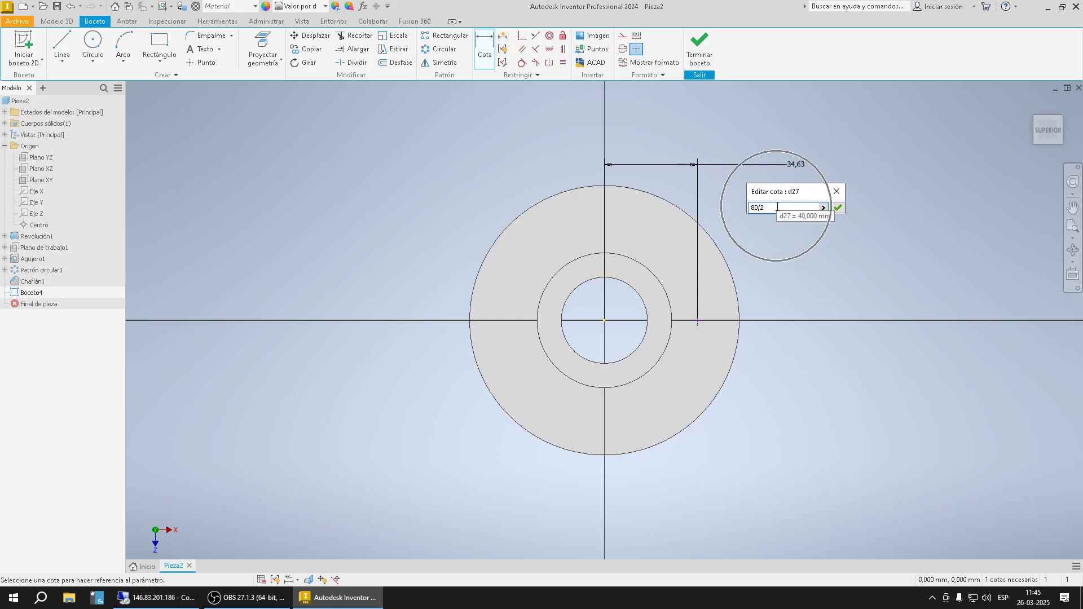
{"action": "key", "text": "Return"}
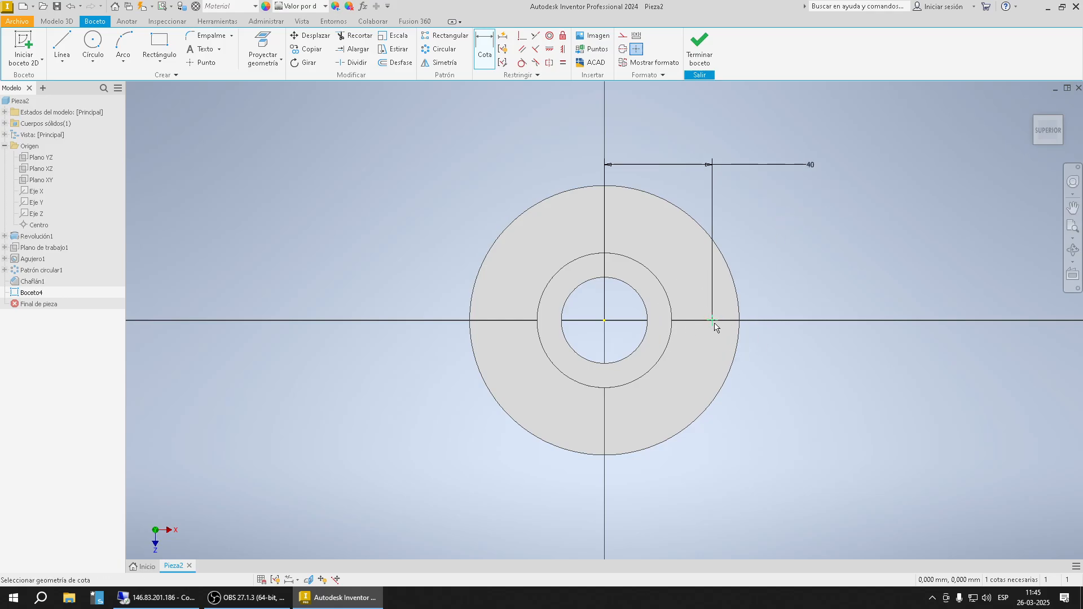
{"action": "key", "text": "ctrl"}
{"action": "left_click", "coordinate": [699, 41]}
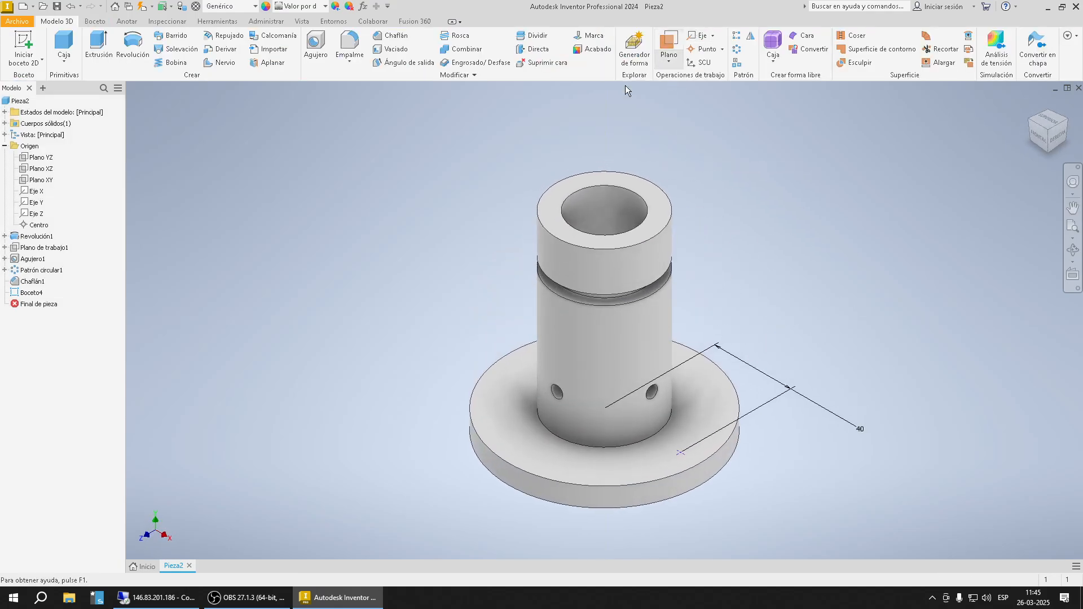
Step: Create a 10 mm diameter simple hole through the flange at the sketched point, checking the diameter against the drawing
{"action": "left_click", "coordinate": [316, 46]}
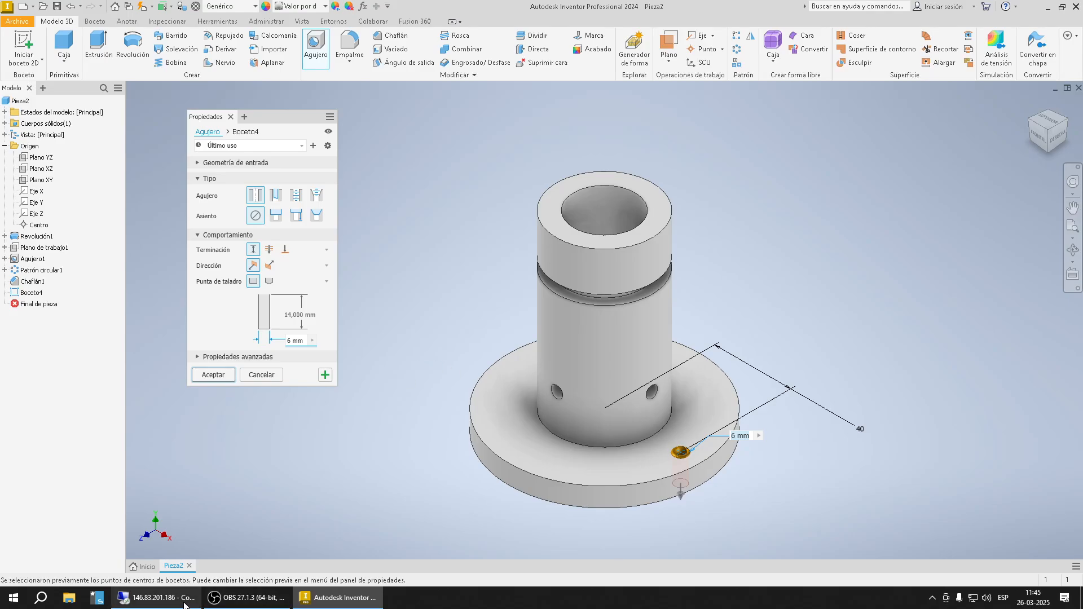
{"action": "left_click", "coordinate": [161, 598]}
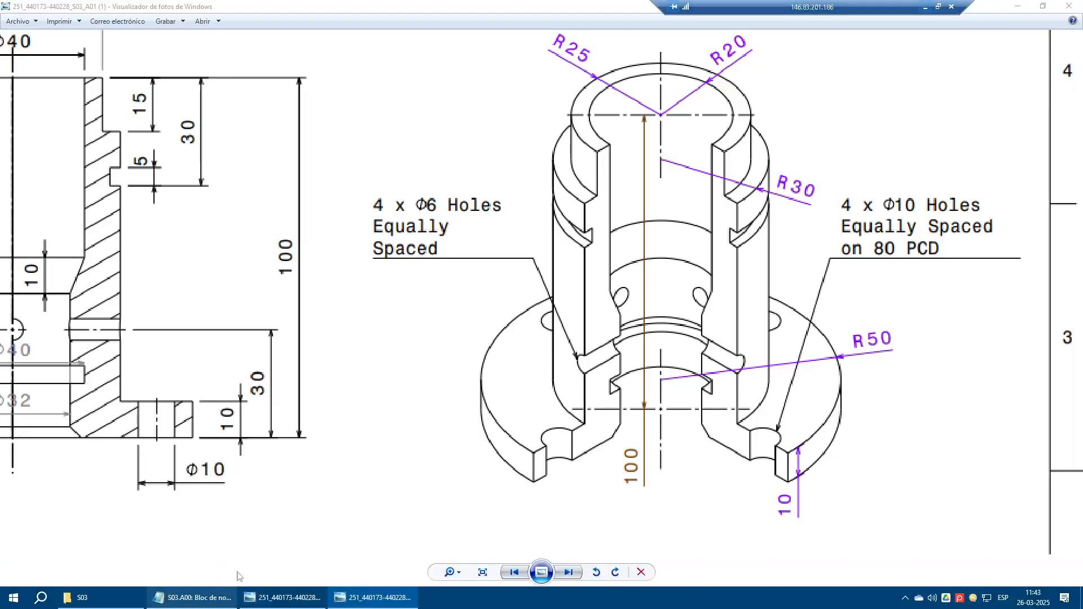
{"action": "left_click", "coordinate": [925, 8]}
{"action": "type", "text": "10"}
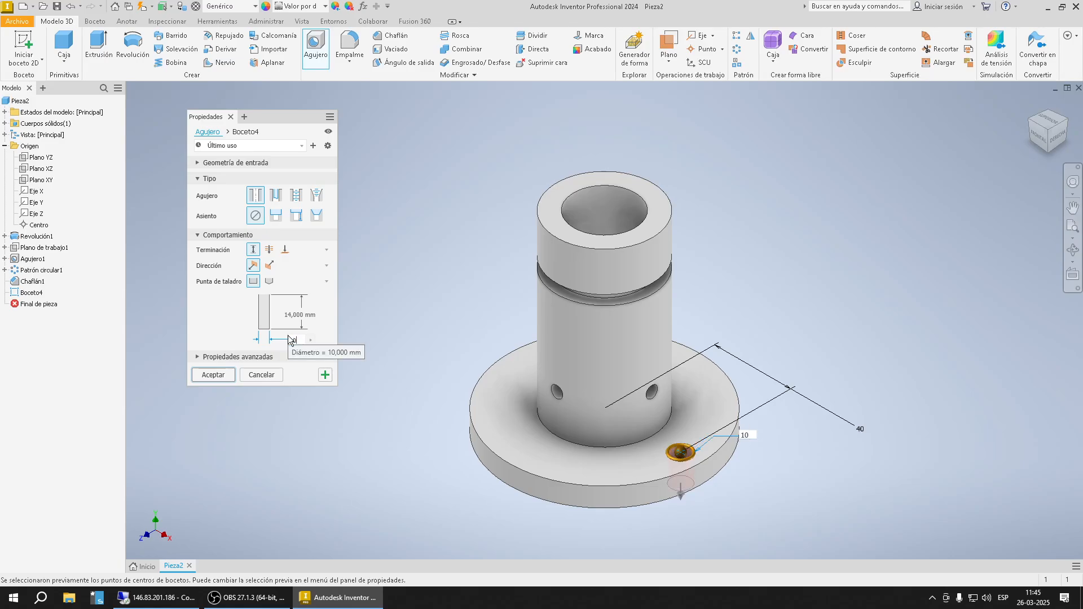
{"action": "left_click", "coordinate": [213, 375]}
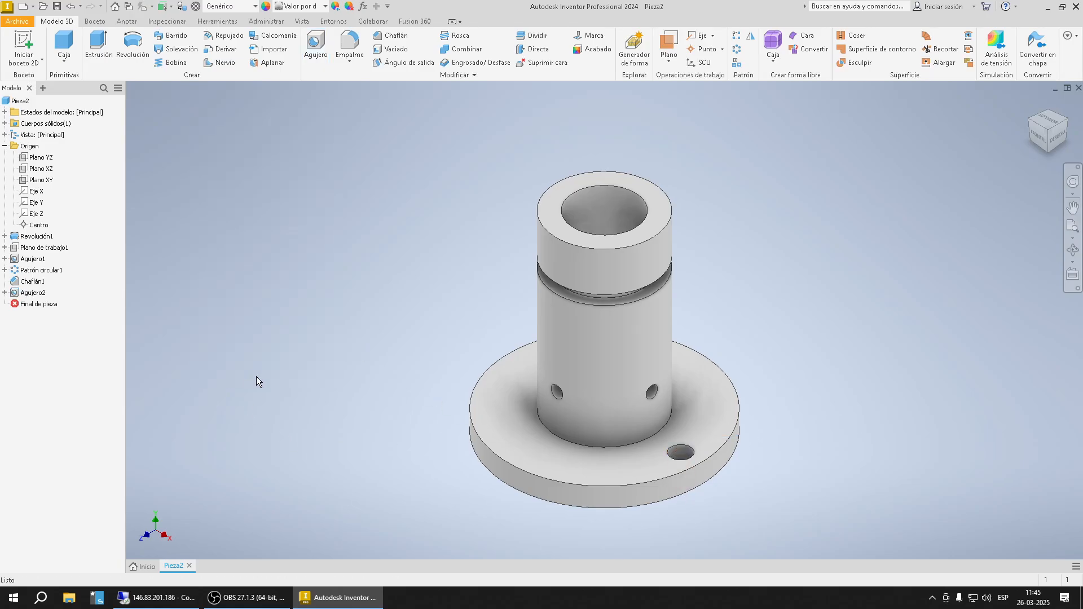
Step: Pattern the 10 mm flange hole circularly around the cylinder's axis with 4 instances over 360 degrees
{"action": "left_click", "coordinate": [32, 293]}
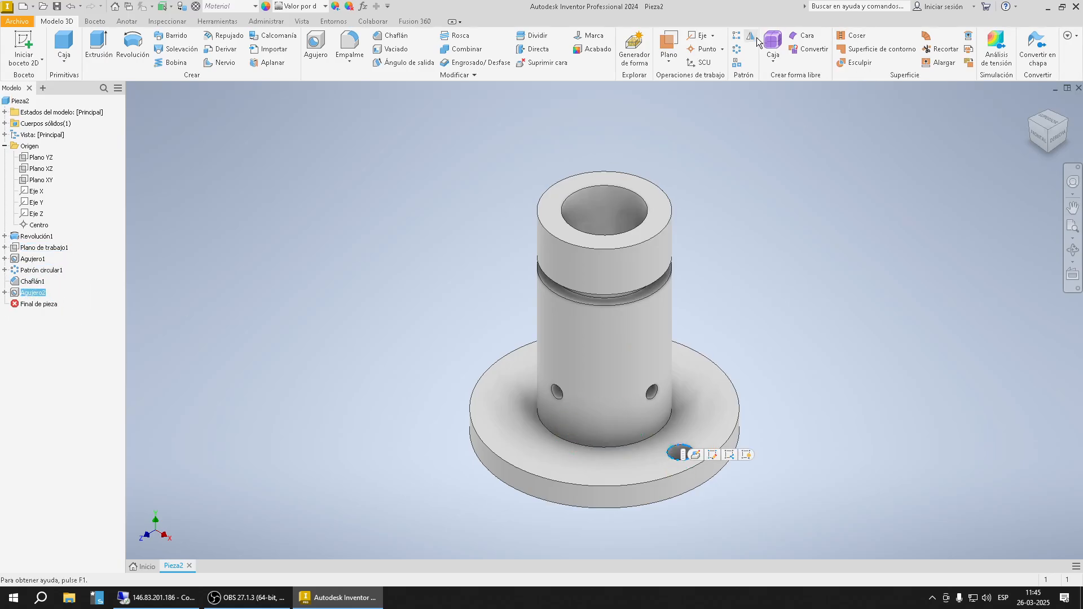
{"action": "left_click", "coordinate": [739, 49]}
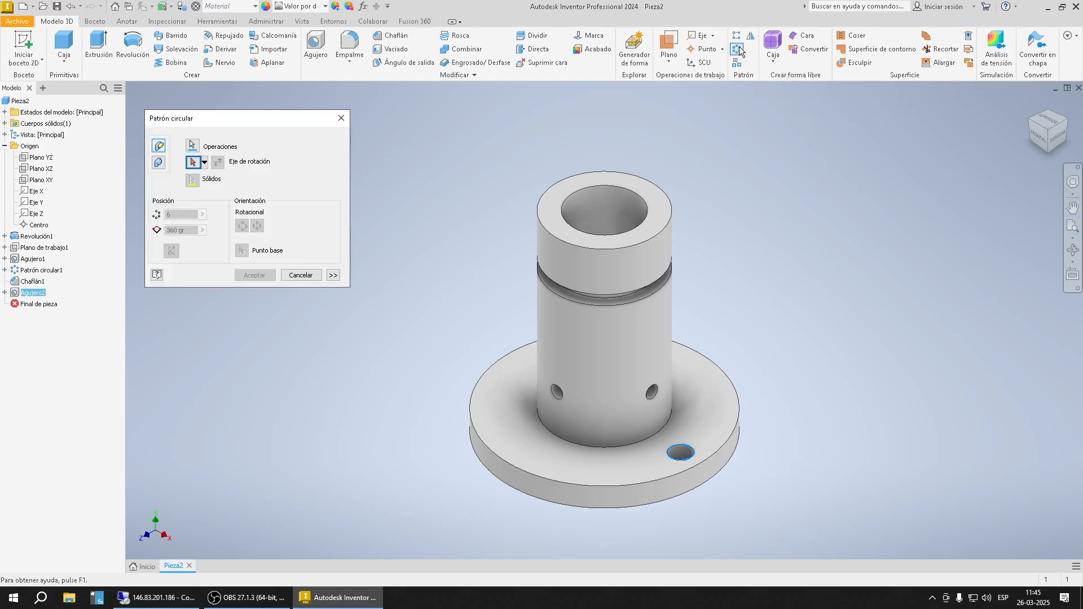
{"action": "left_click", "coordinate": [614, 357]}
{"action": "type", "text": "4"}
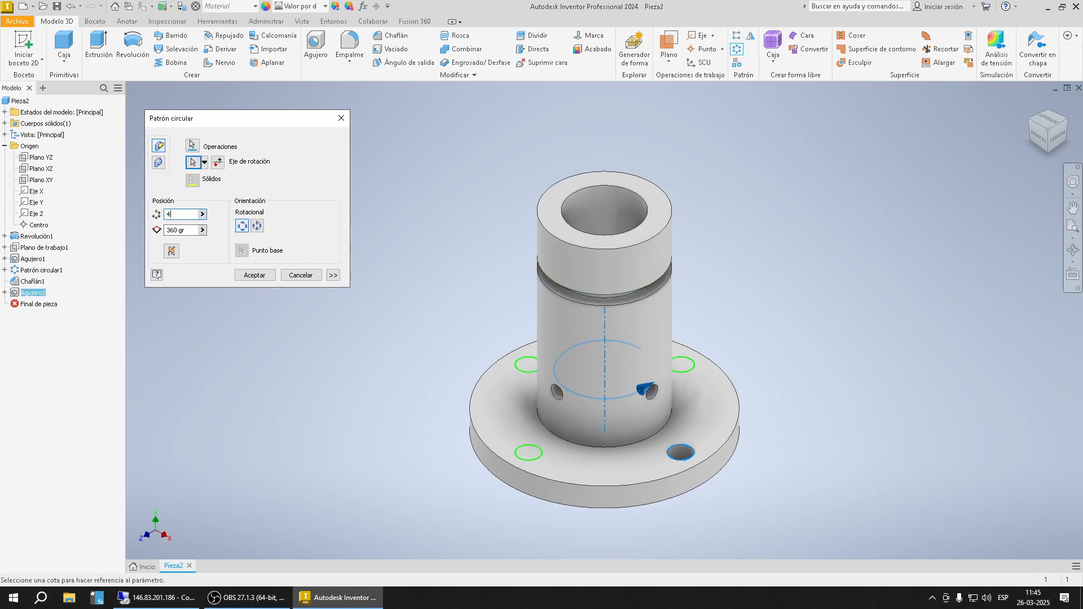
{"action": "left_click", "coordinate": [254, 275]}
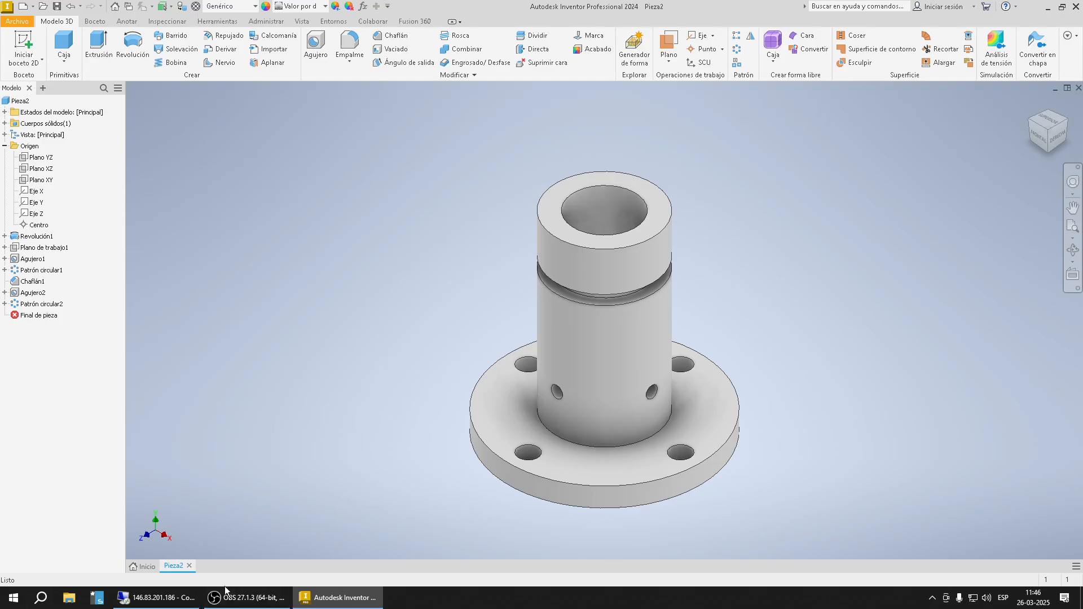
Step: Review the S03_A01 drawing's isometric view and scroll back up through the notes before returning to Inventor
{"action": "left_click", "coordinate": [158, 598]}
{"action": "scroll", "coordinate": [339, 577], "scroll_direction": "up", "scroll_amount": 3}
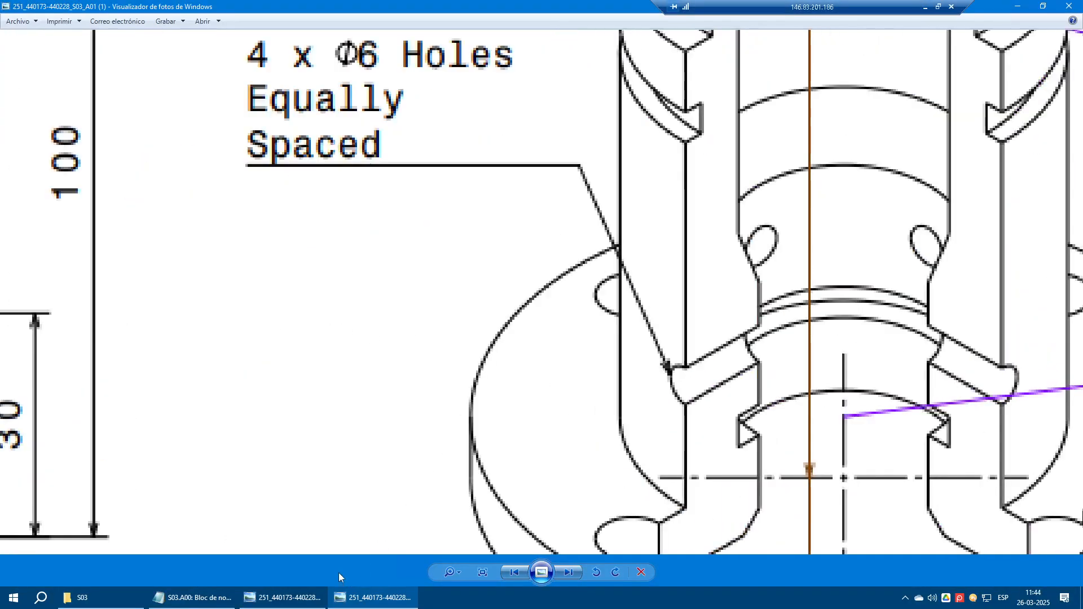
{"action": "left_click", "coordinate": [188, 598]}
{"action": "scroll", "coordinate": [536, 299], "scroll_direction": "up", "scroll_amount": 20}
{"action": "scroll", "coordinate": [536, 299], "scroll_direction": "up", "scroll_amount": 3}
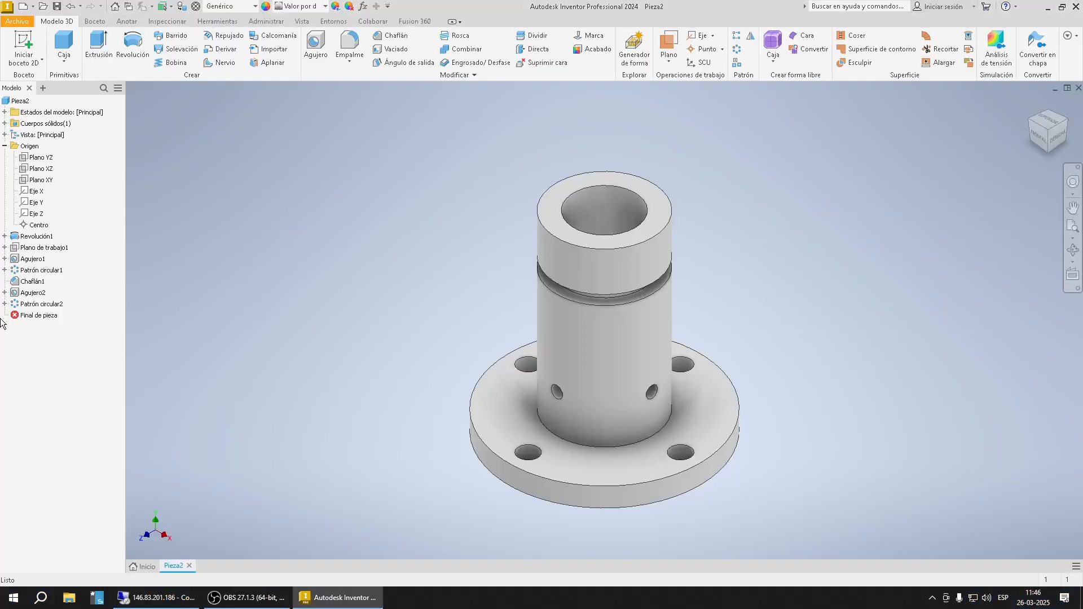
Step: Select the end-of-part marker and collapse the Origin folder in the model tree
{"action": "left_click", "coordinate": [34, 316]}
{"action": "left_click", "coordinate": [5, 146]}
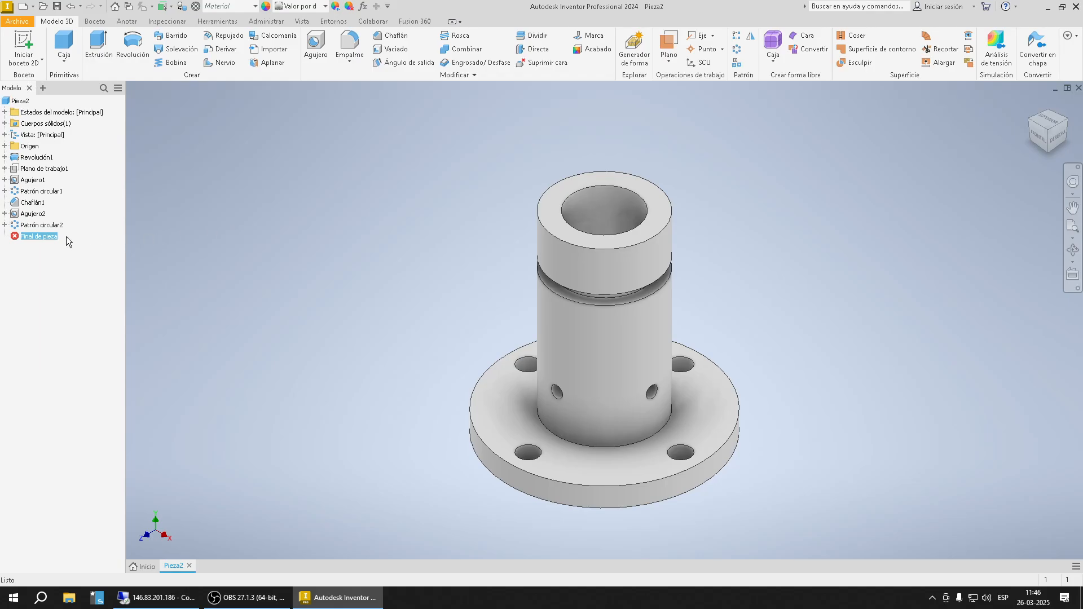
Step: Roll the part back to just after the revolve, and advance the end-of-part marker through the first hole and chamfer, placing the chamfer above Patrón circular1
{"action": "left_click_drag", "start_coordinate": [44, 242], "coordinate": [48, 164]}
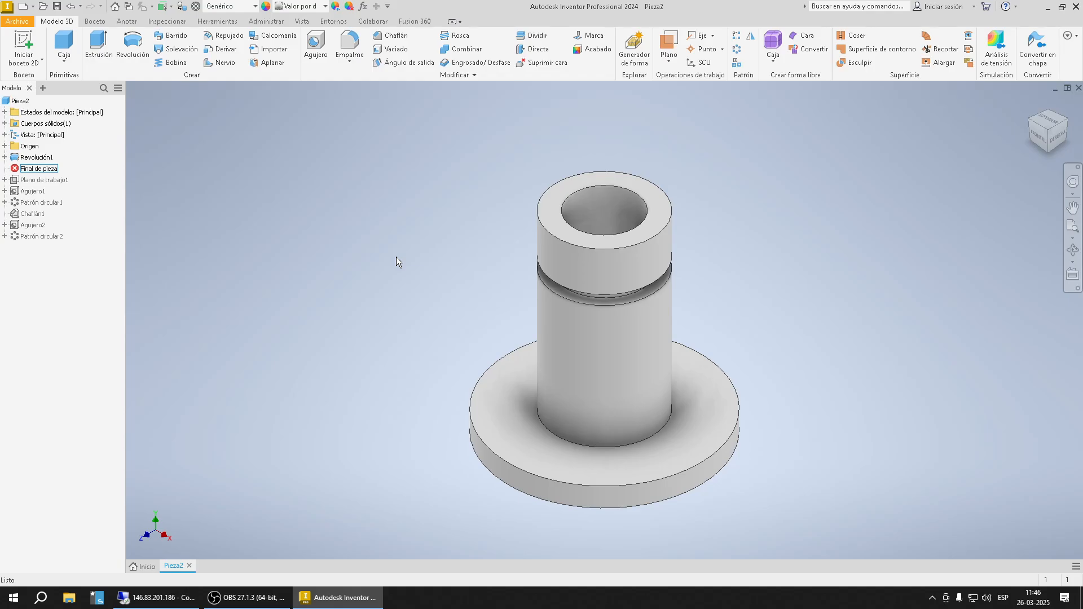
{"action": "mouse_move", "coordinate": [47, 176]}
{"action": "left_mouse_down"}
{"action": "mouse_move", "coordinate": [43, 220]}
{"action": "mouse_move", "coordinate": [39, 192]}
{"action": "mouse_move", "coordinate": [46, 208]}
{"action": "left_mouse_up"}
{"action": "left_click", "coordinate": [1048, 153]}
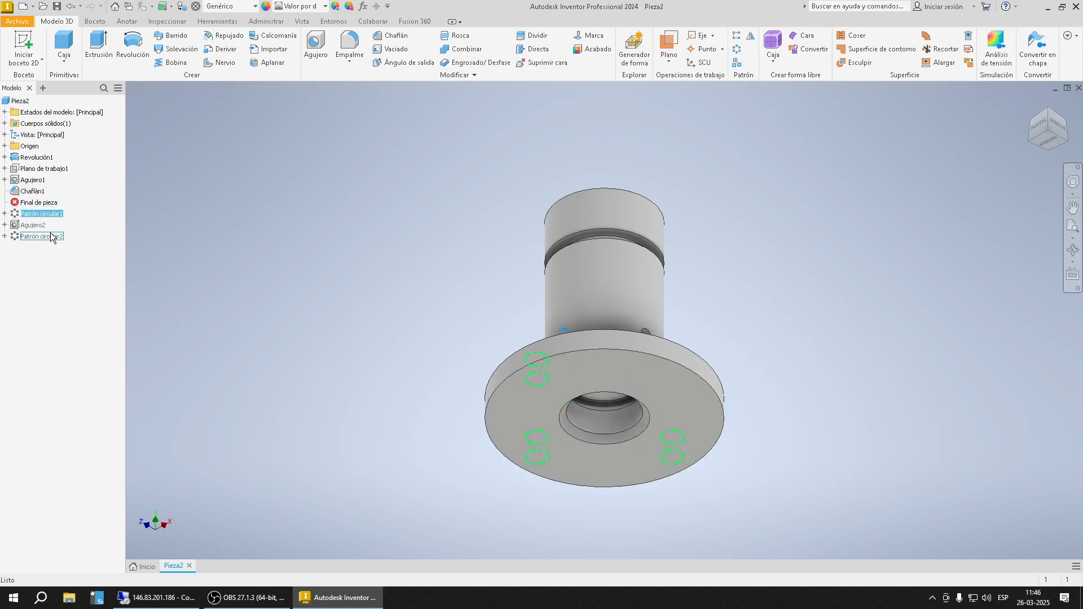
Step: Return the end-of-part marker to below Patrón circular2 and restore the home view
{"action": "left_click_drag", "start_coordinate": [33, 209], "coordinate": [36, 219]}
{"action": "left_click_drag", "start_coordinate": [39, 216], "coordinate": [50, 240]}
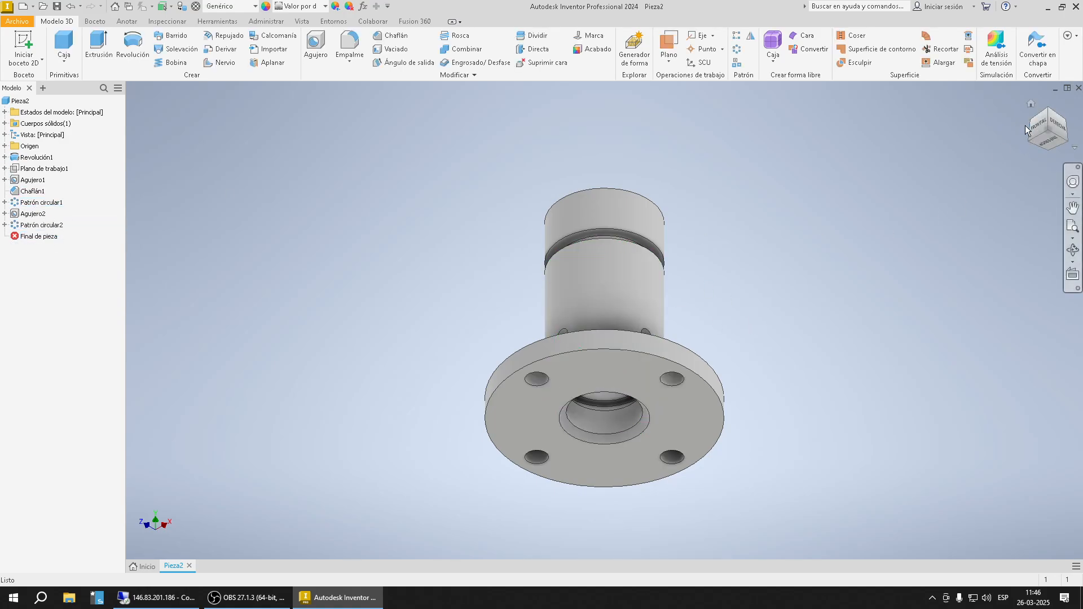
{"action": "left_click", "coordinate": [1031, 104]}
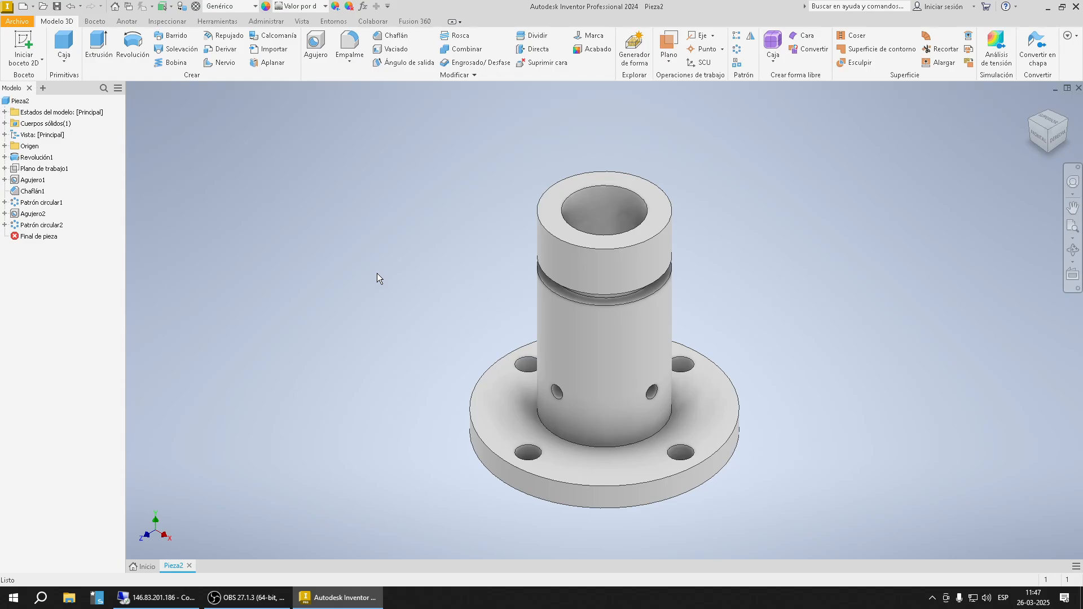
Step: Review the S03.A00 notes through the 3D patterns and assignment sections and the full S03_A01 drawing in the remote session, returning to Inventor
{"action": "left_click", "coordinate": [158, 598]}
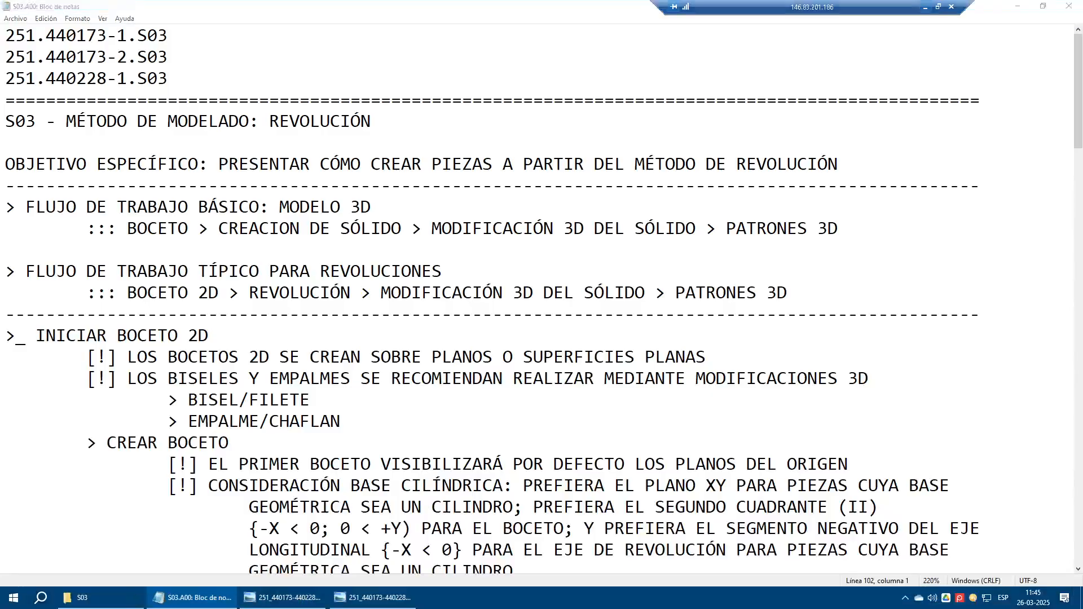
{"action": "scroll", "coordinate": [541, 304], "scroll_direction": "down", "scroll_amount": 2}
{"action": "scroll", "coordinate": [542, 305], "scroll_direction": "down", "scroll_amount": 20}
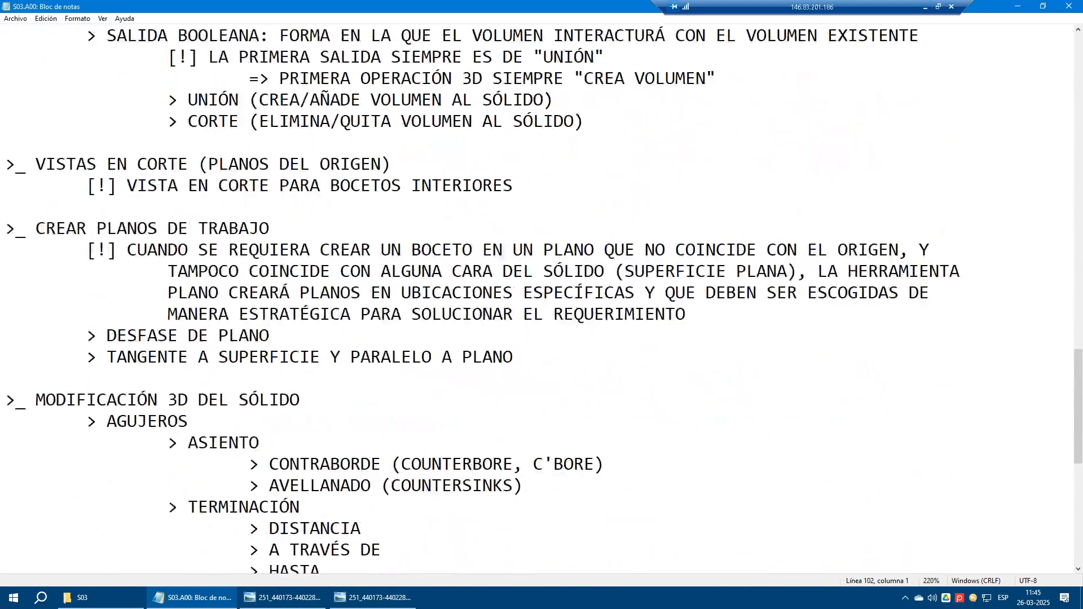
{"action": "scroll", "coordinate": [541, 304], "scroll_direction": "down", "scroll_amount": 1}
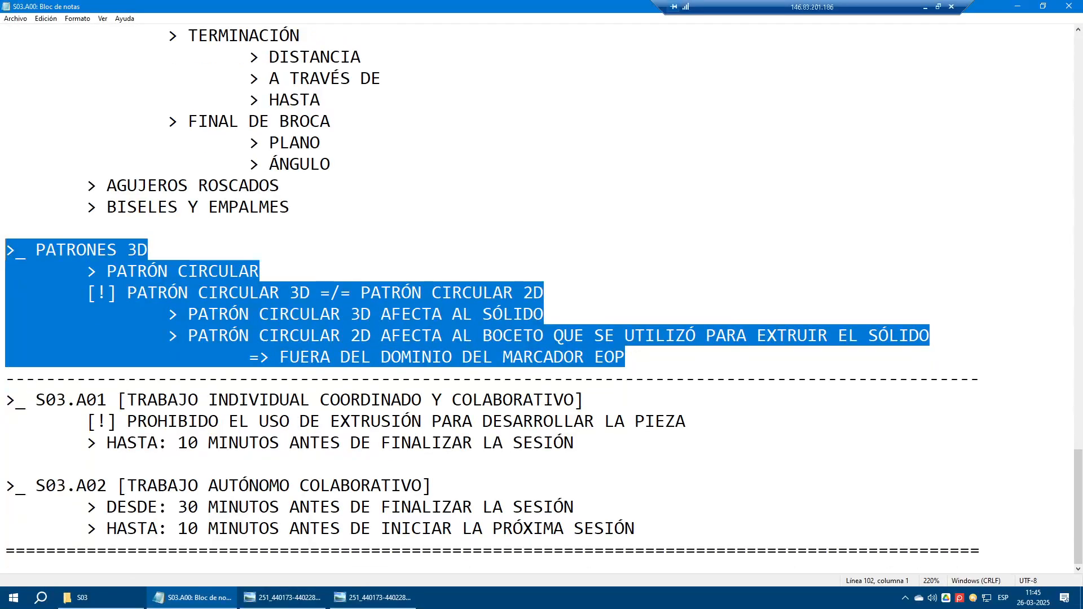
{"action": "left_click", "coordinate": [373, 597]}
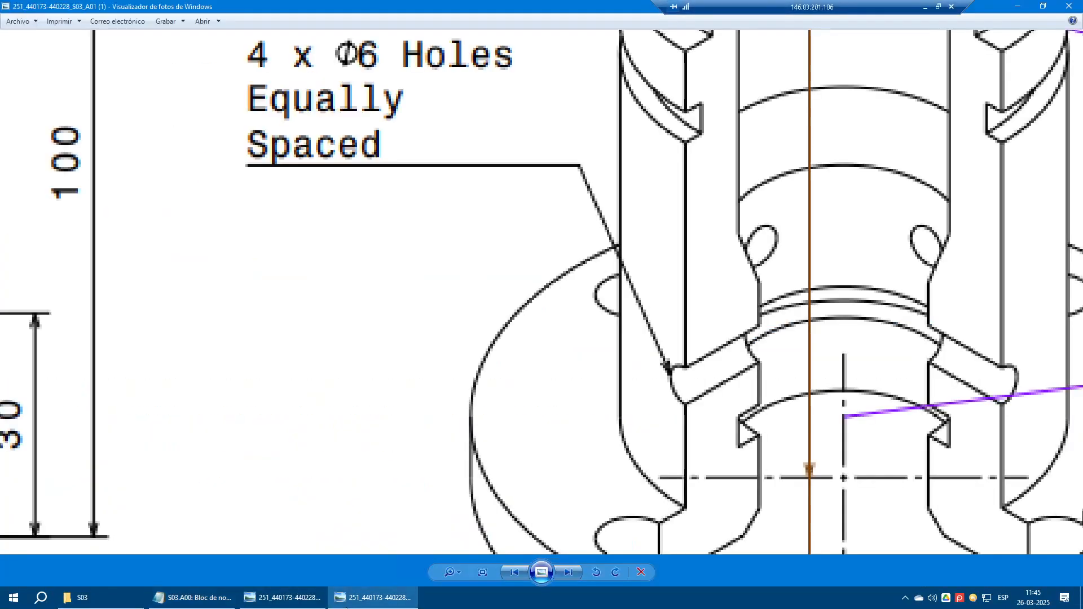
{"action": "scroll", "coordinate": [597, 346], "scroll_direction": "down", "scroll_amount": 4}
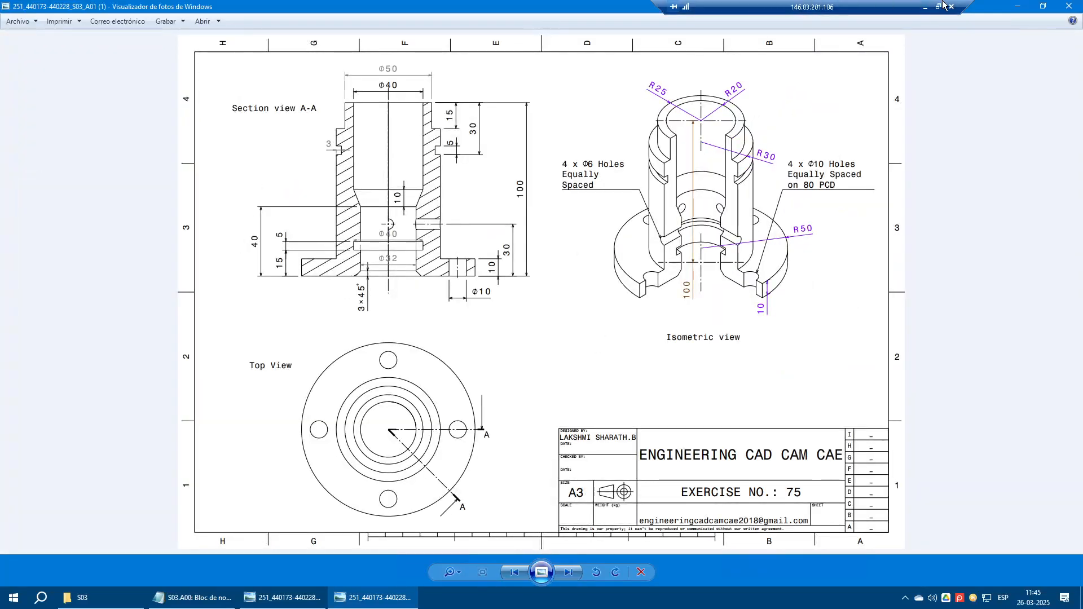
{"action": "left_click", "coordinate": [926, 7]}
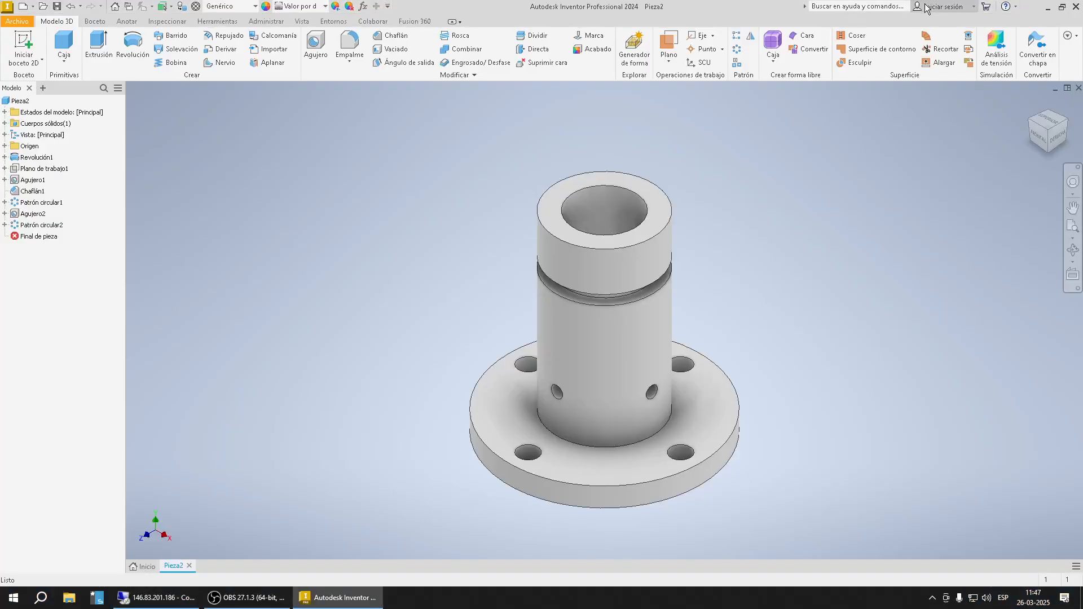